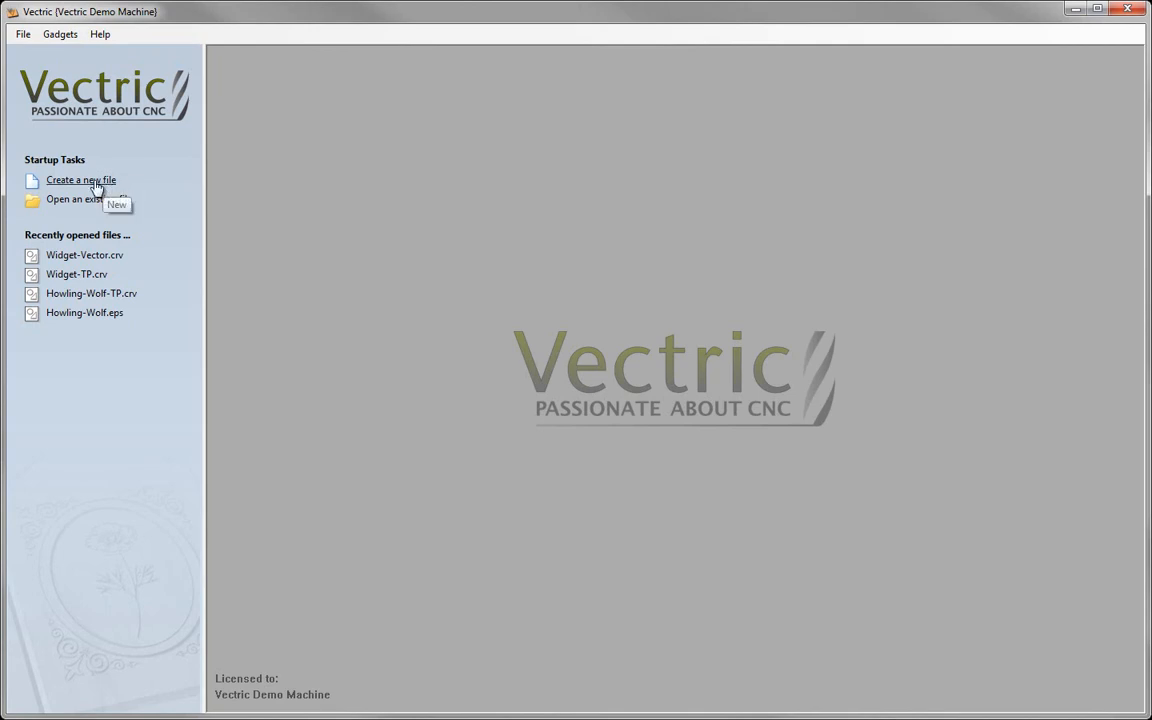
Create a new job 19 inches wide and 9 inches high, with 0.75-inch-thick material
{"action": "left_click", "coordinate": [97, 187]}
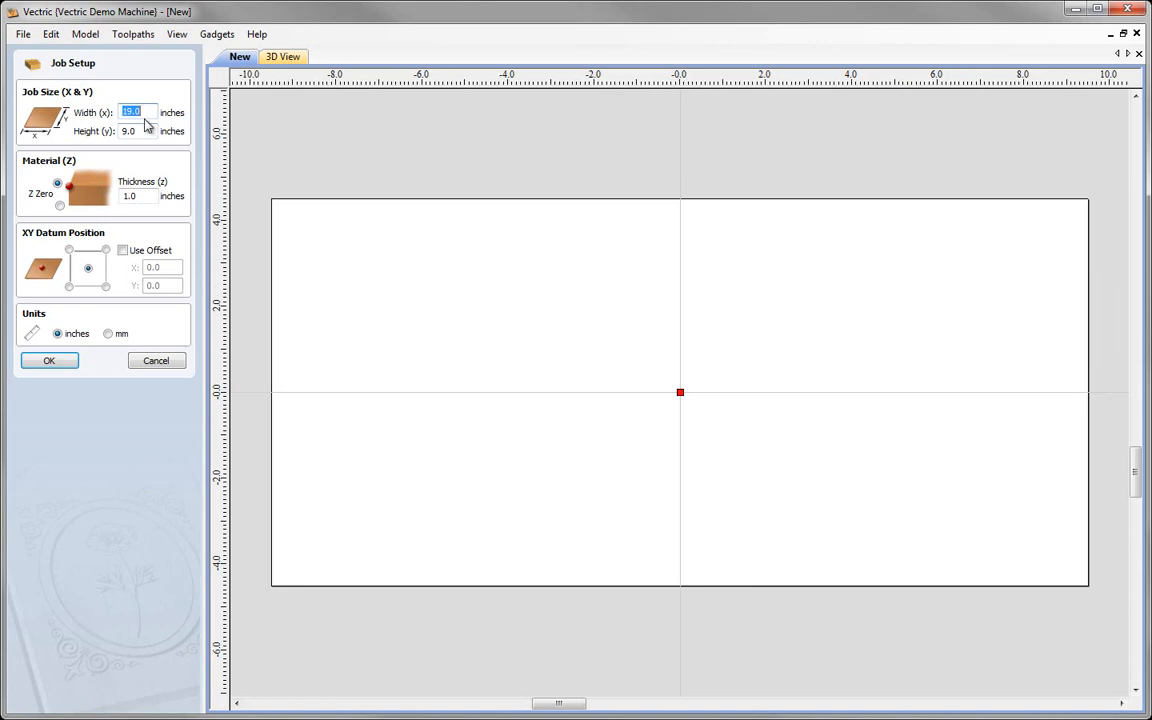
{"action": "double_click", "coordinate": [124, 111]}
{"action": "type", "text": "19"}
{"action": "left_click_drag", "start_coordinate": [151, 130], "coordinate": [117, 131]}
{"action": "type", "text": "9"}
{"action": "key", "text": "Tab"}
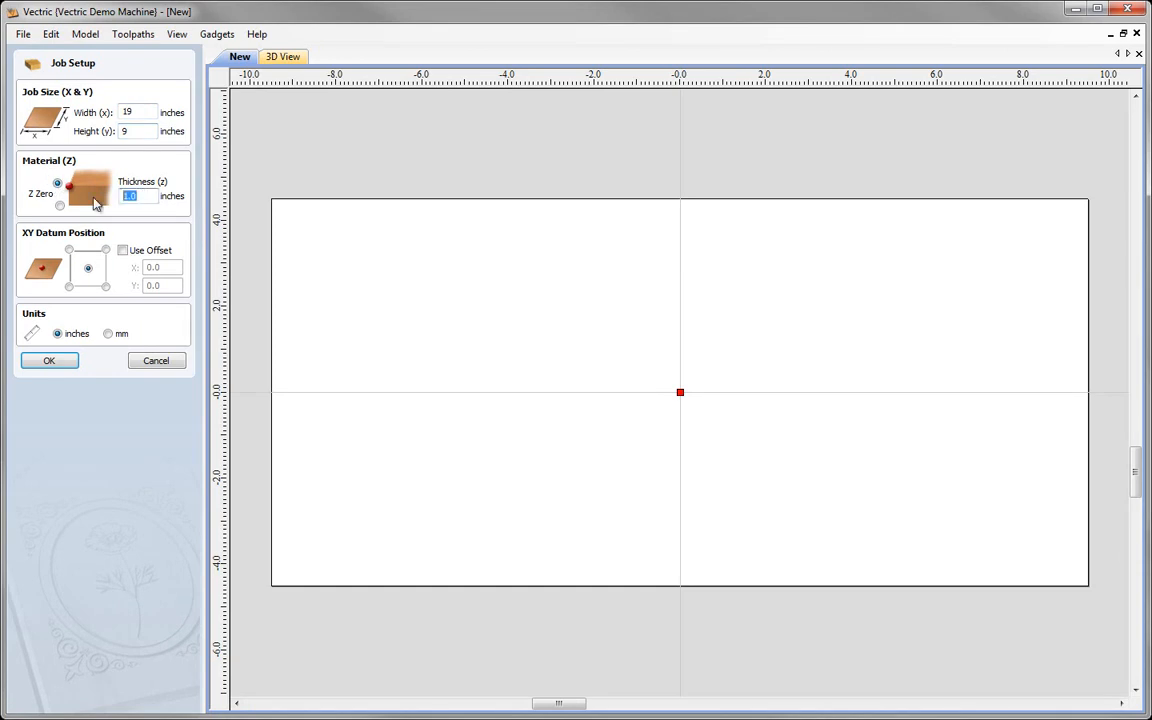
{"action": "type", "text": "0.75"}
{"action": "left_click", "coordinate": [48, 362]}
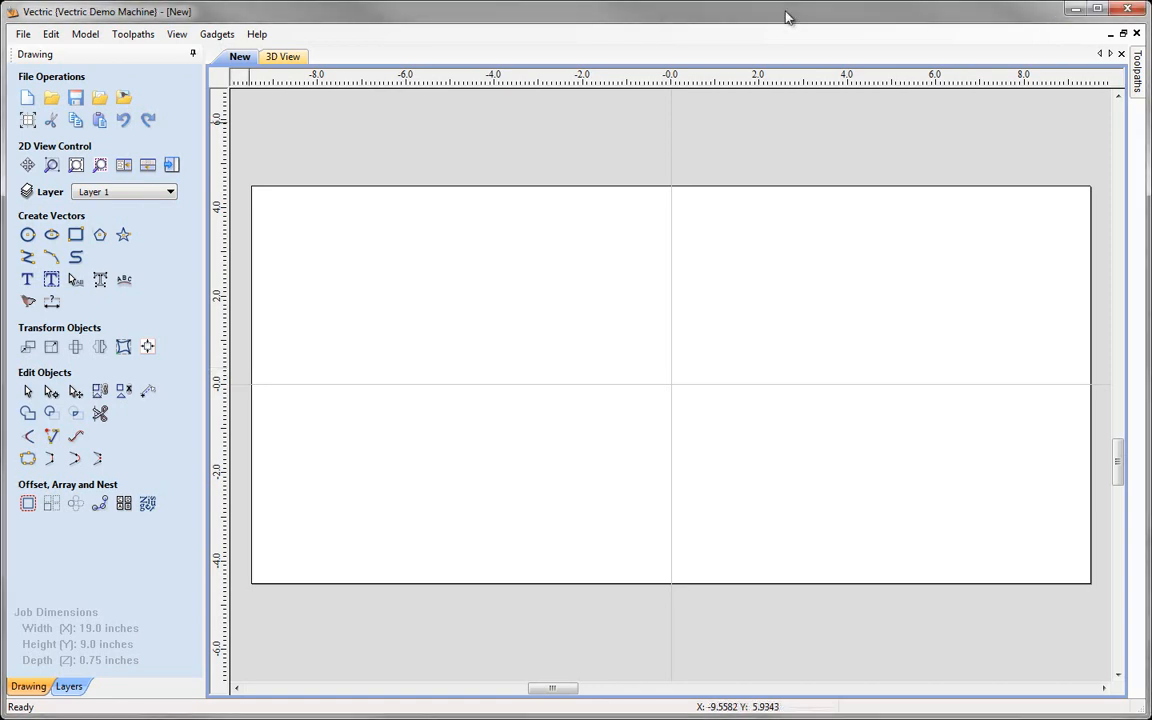
Draw an 8-inch-diameter circle centred at X 0, Y 0
{"action": "left_click", "coordinate": [27, 235]}
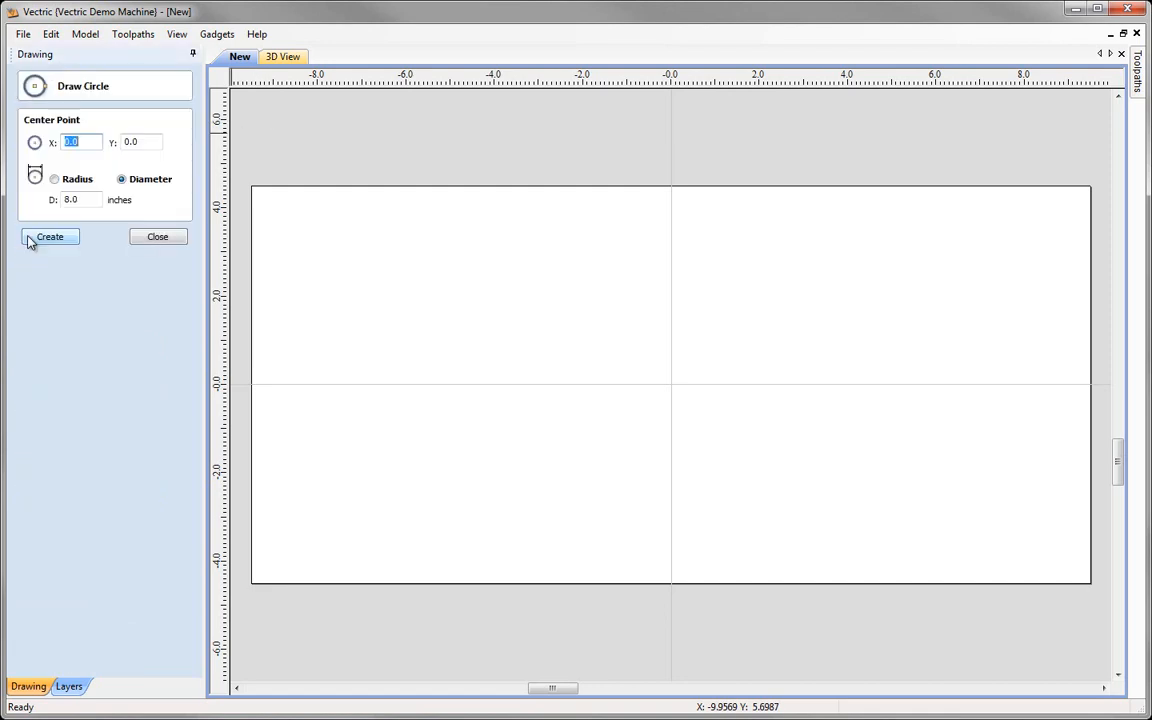
{"action": "type", "text": "0"}
{"action": "double_click", "coordinate": [138, 142]}
{"action": "type", "text": "0"}
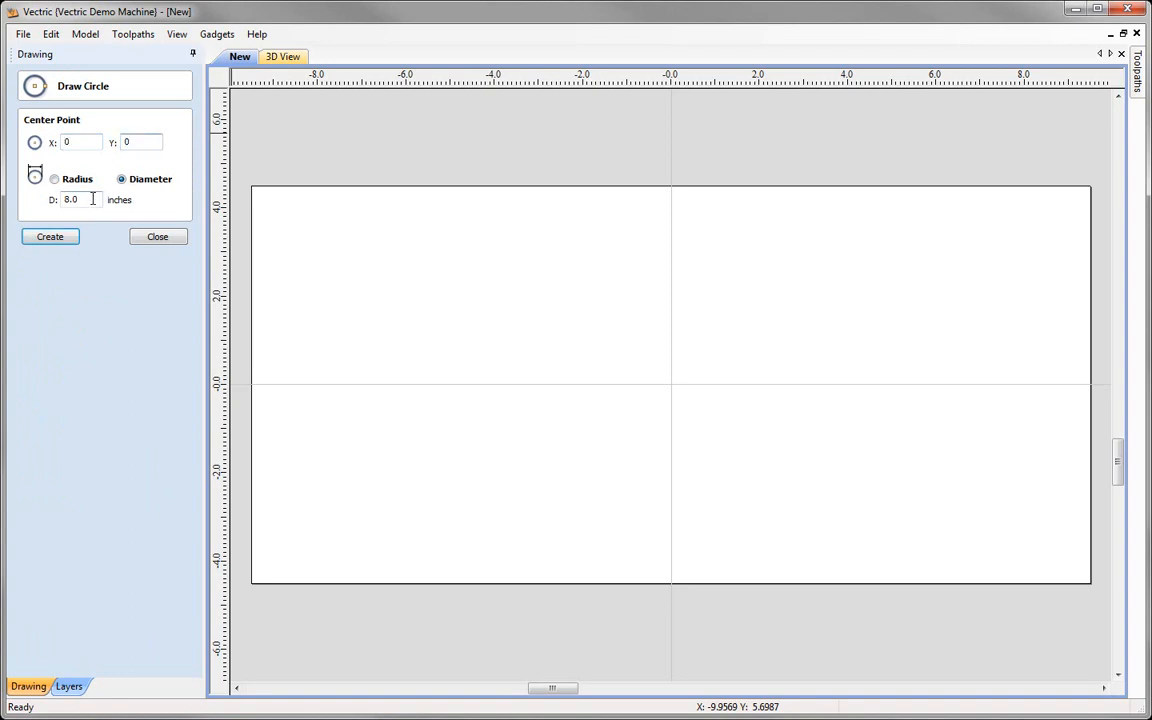
{"action": "left_click_drag", "start_coordinate": [90, 198], "coordinate": [53, 203]}
{"action": "type", "text": "8"}
{"action": "left_click", "coordinate": [54, 234]}
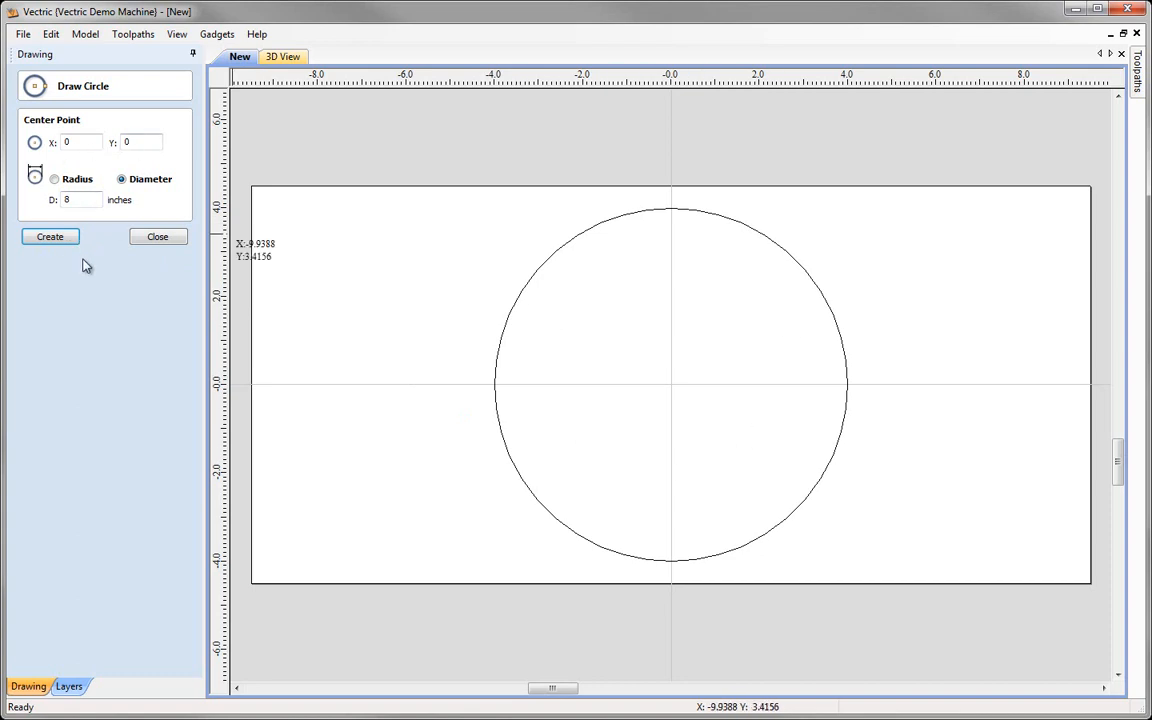
{"action": "left_click", "coordinate": [159, 240]}
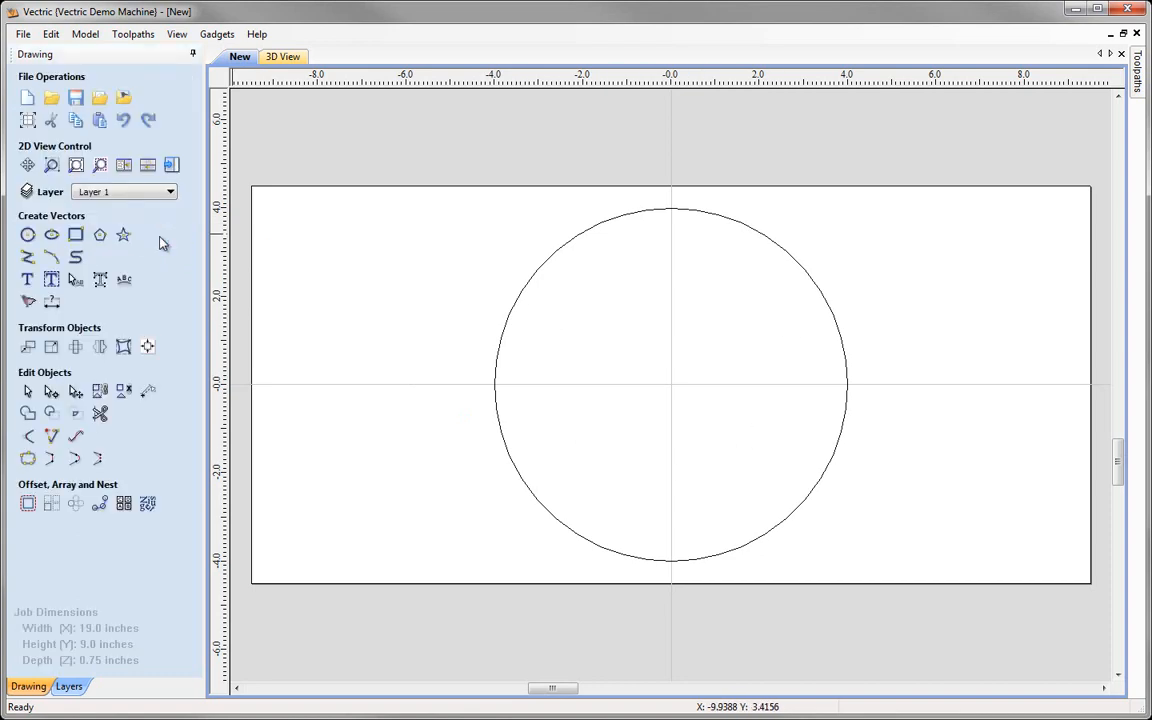
Draw a rectangle 18 inches wide and 4 inches high, anchored by its centre at X 0, Y 0
{"action": "left_click", "coordinate": [75, 236]}
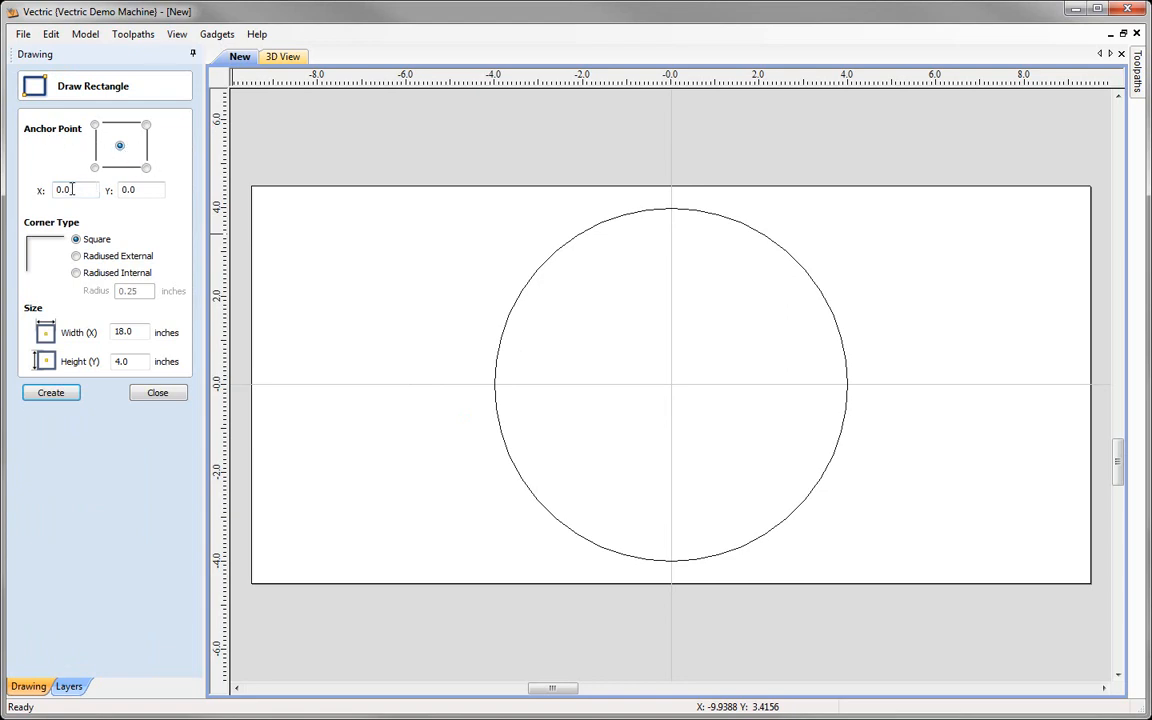
{"action": "left_click_drag", "start_coordinate": [73, 189], "coordinate": [39, 188]}
{"action": "type", "text": "0"}
{"action": "key", "text": "Tab"}
{"action": "type", "text": "0"}
{"action": "key", "text": "Tab"}
{"action": "type", "text": "18"}
{"action": "key", "text": "Tab"}
{"action": "type", "text": "4"}
{"action": "left_click", "coordinate": [57, 398]}
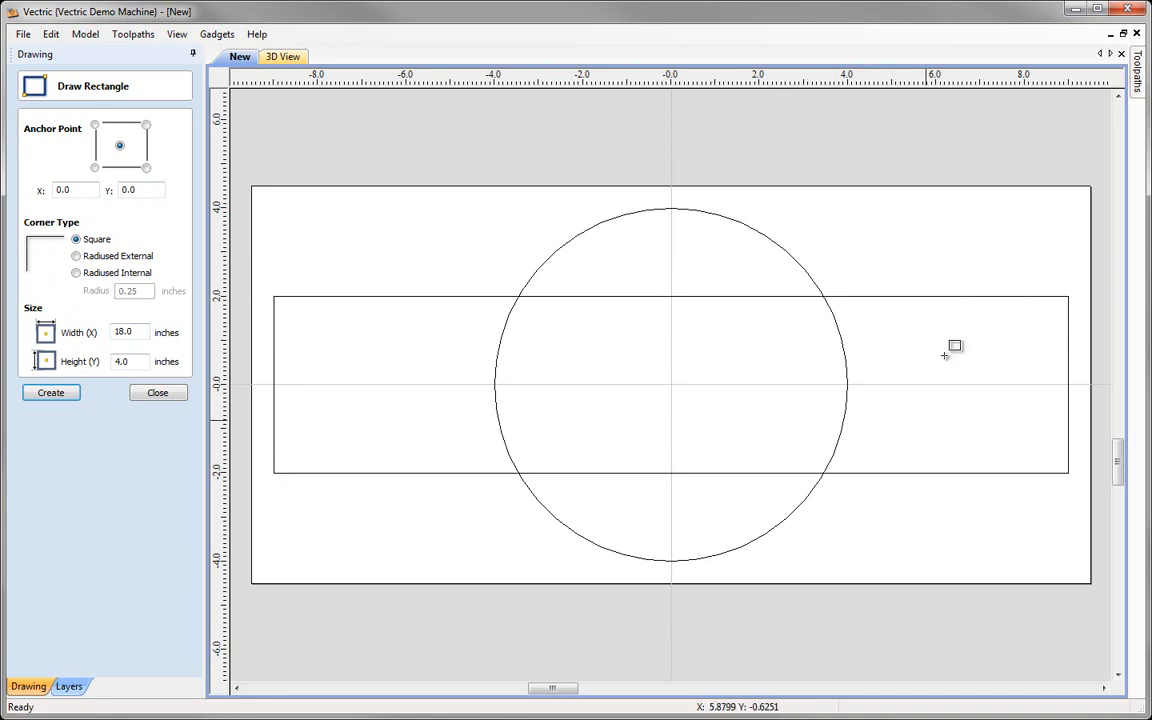
{"action": "left_click", "coordinate": [160, 396]}
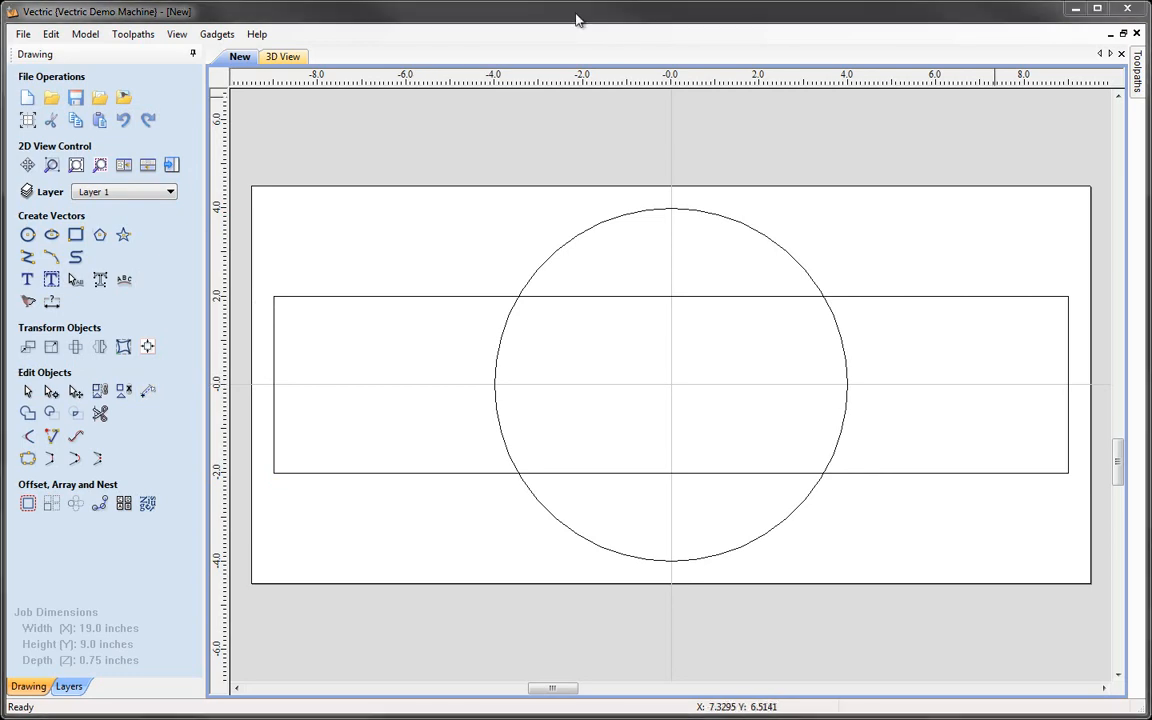
Node-edit the rectangle and insert a point at the midpoint of its top edge
{"action": "left_click", "coordinate": [574, 298]}
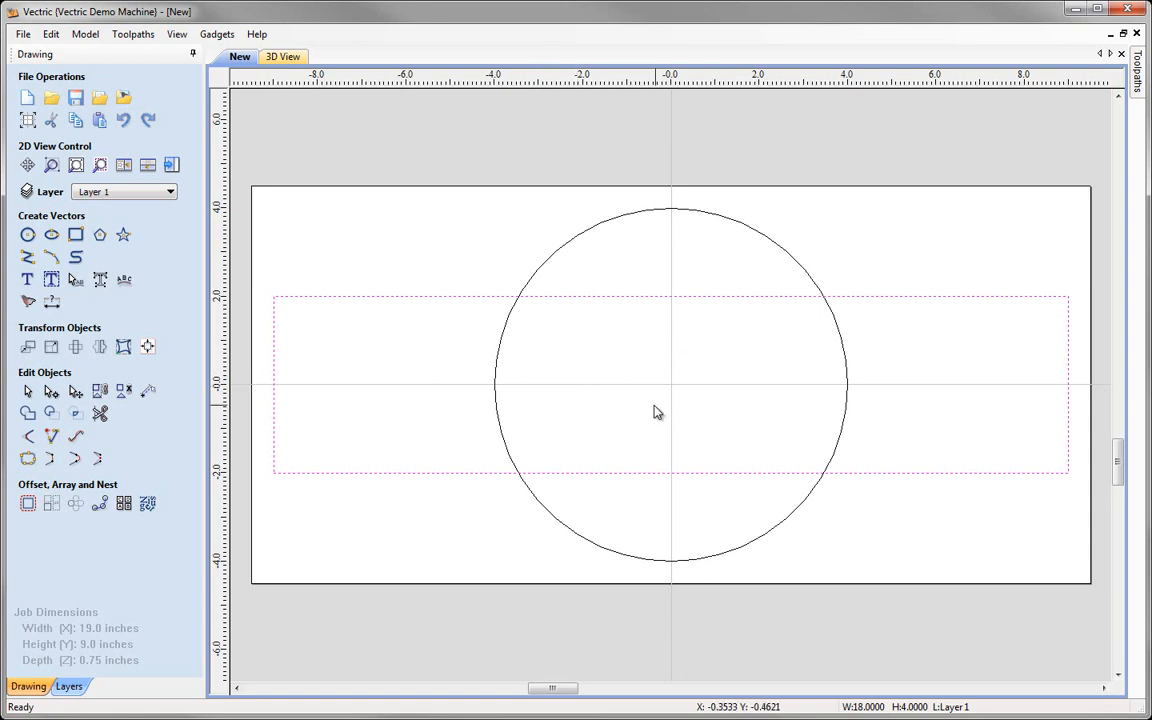
{"action": "left_click", "coordinate": [51, 392]}
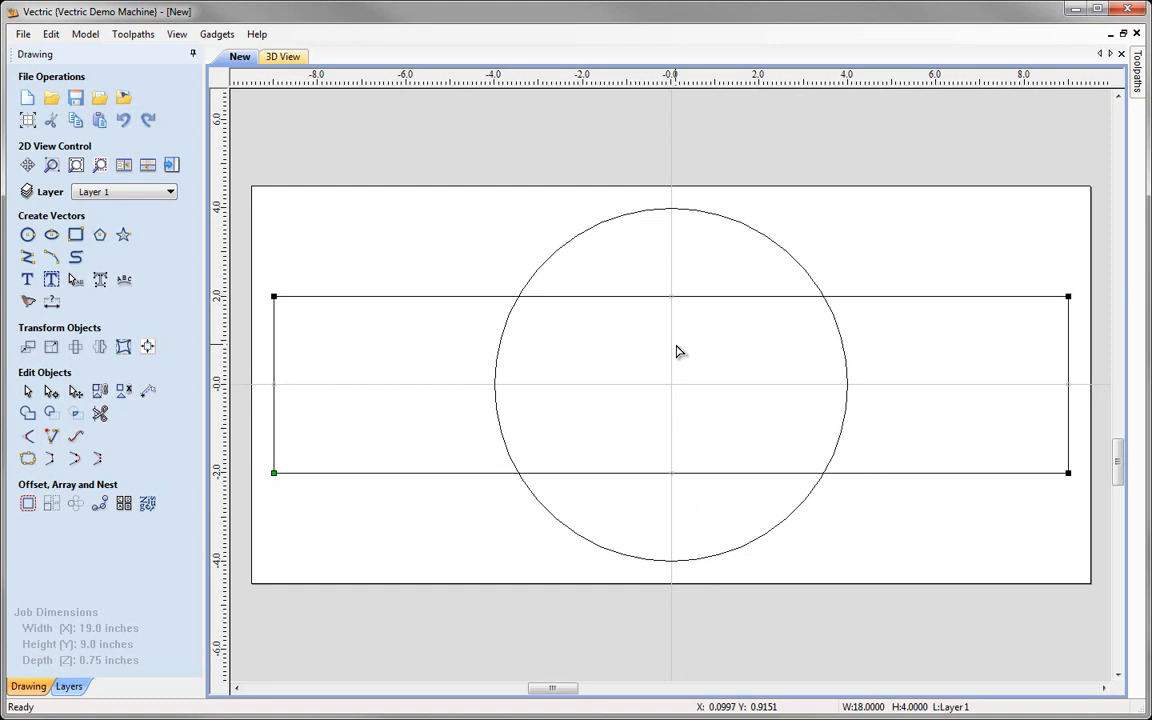
{"action": "left_click_drag", "start_coordinate": [663, 278], "coordinate": [691, 312]}
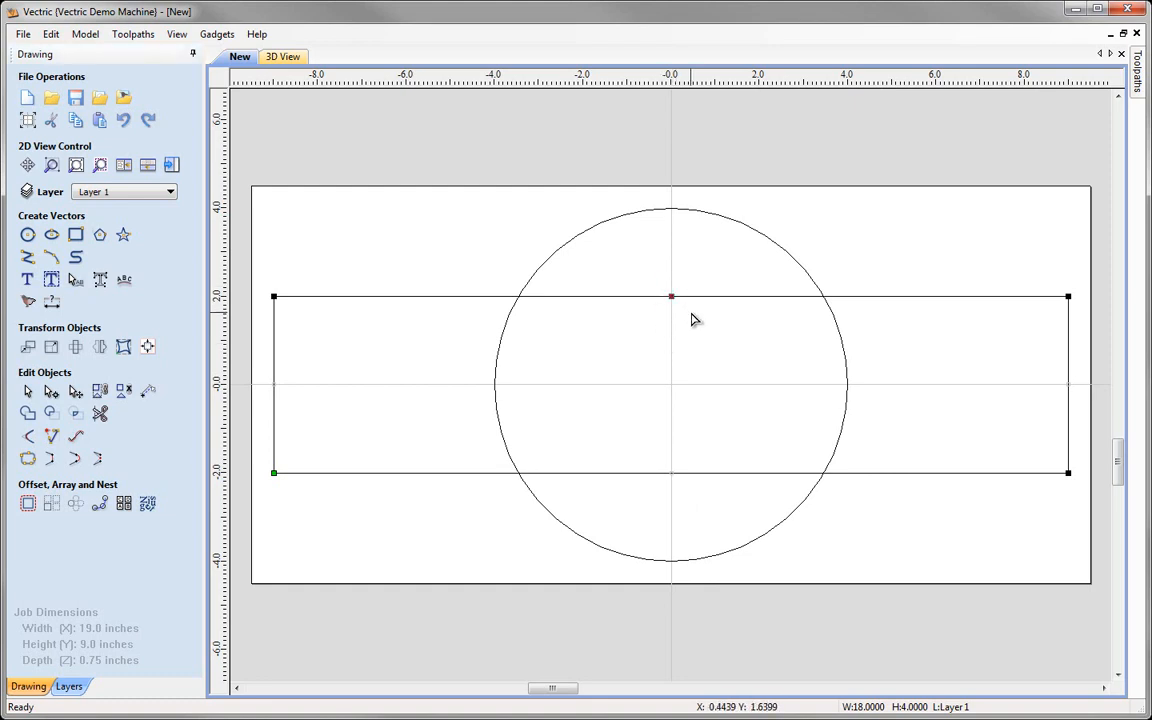
{"action": "right_click", "coordinate": [671, 298]}
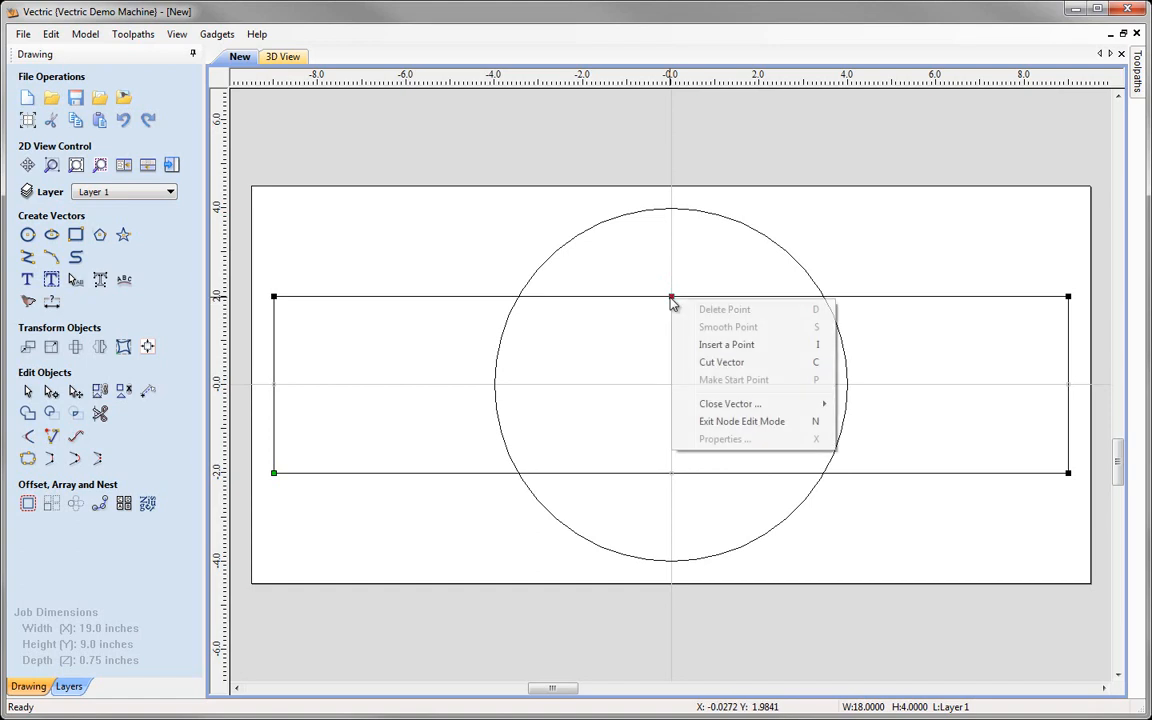
{"action": "left_click", "coordinate": [707, 345]}
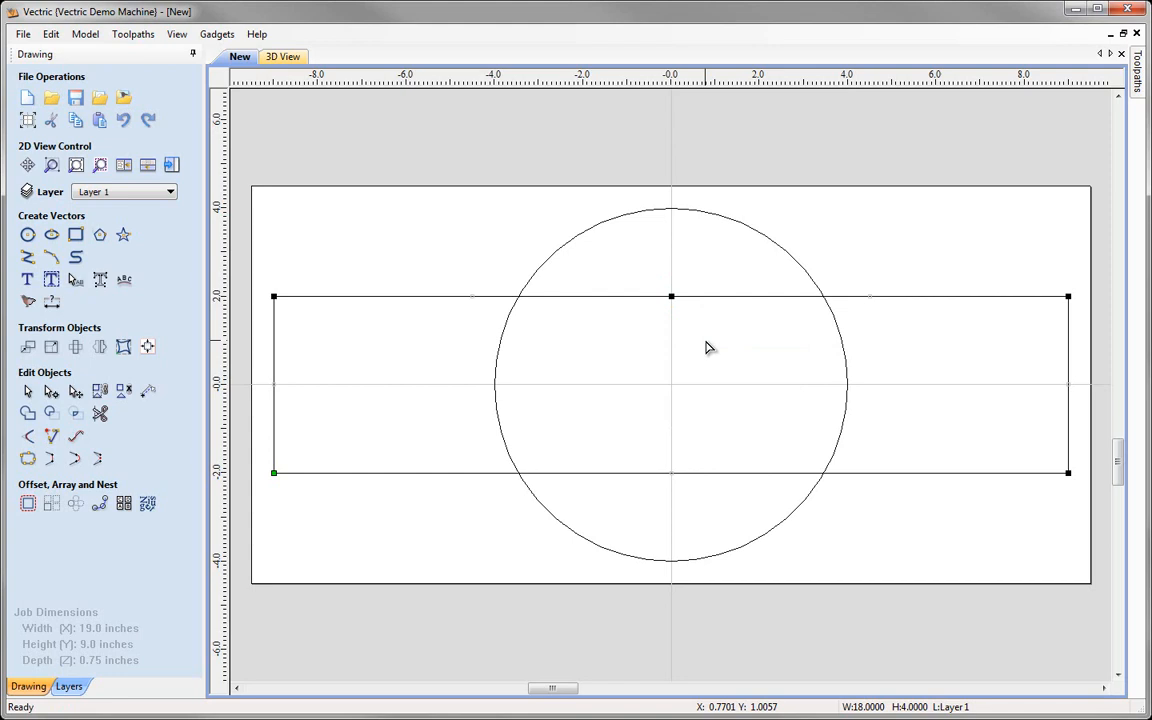
Set the top edge's middle node to Y 1.5 inches through its node properties
{"action": "right_click", "coordinate": [673, 297]}
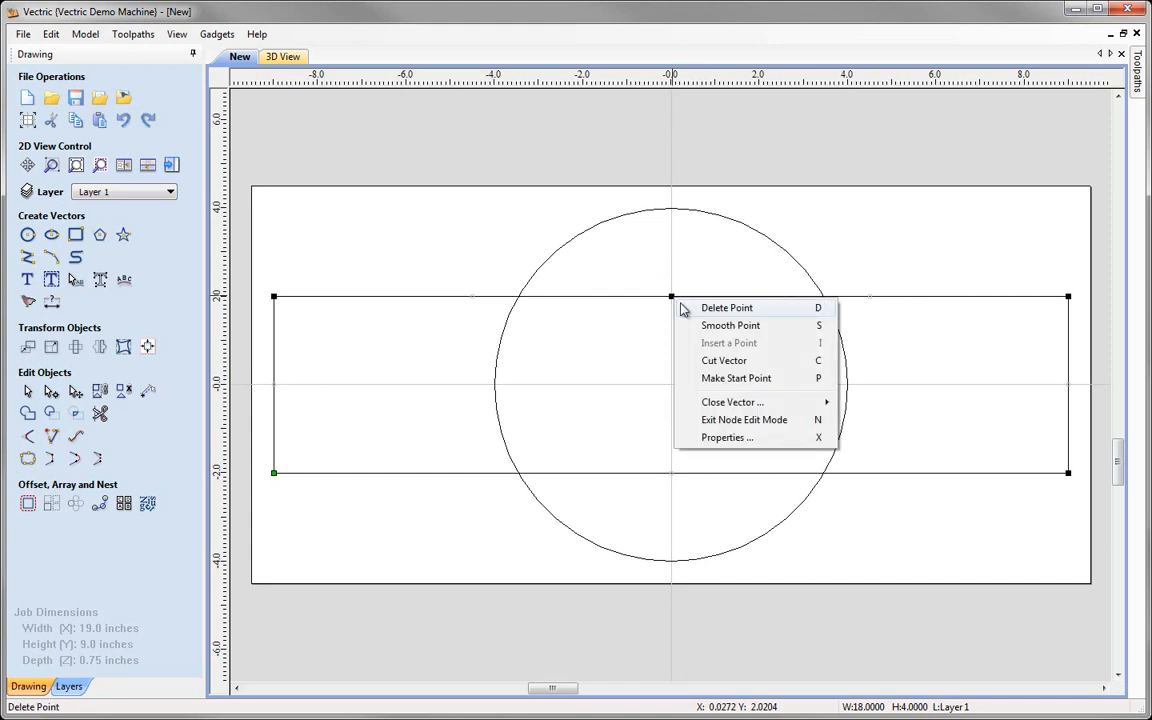
{"action": "left_click", "coordinate": [721, 438]}
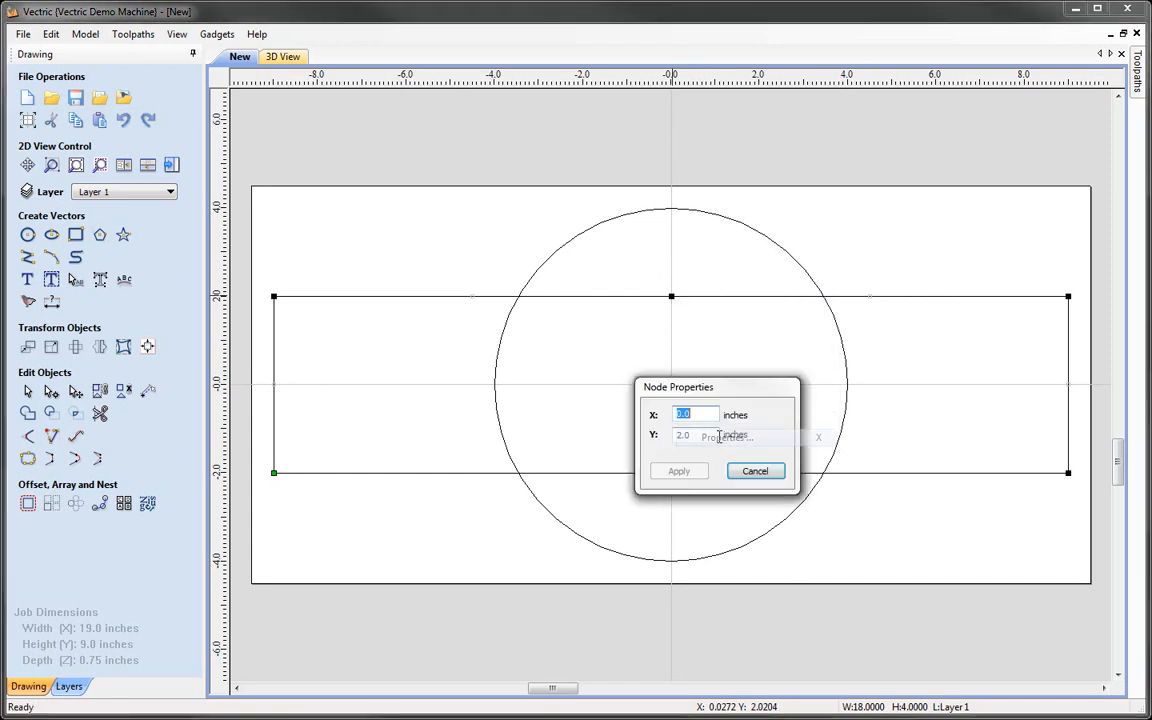
{"action": "key", "text": "Tab"}
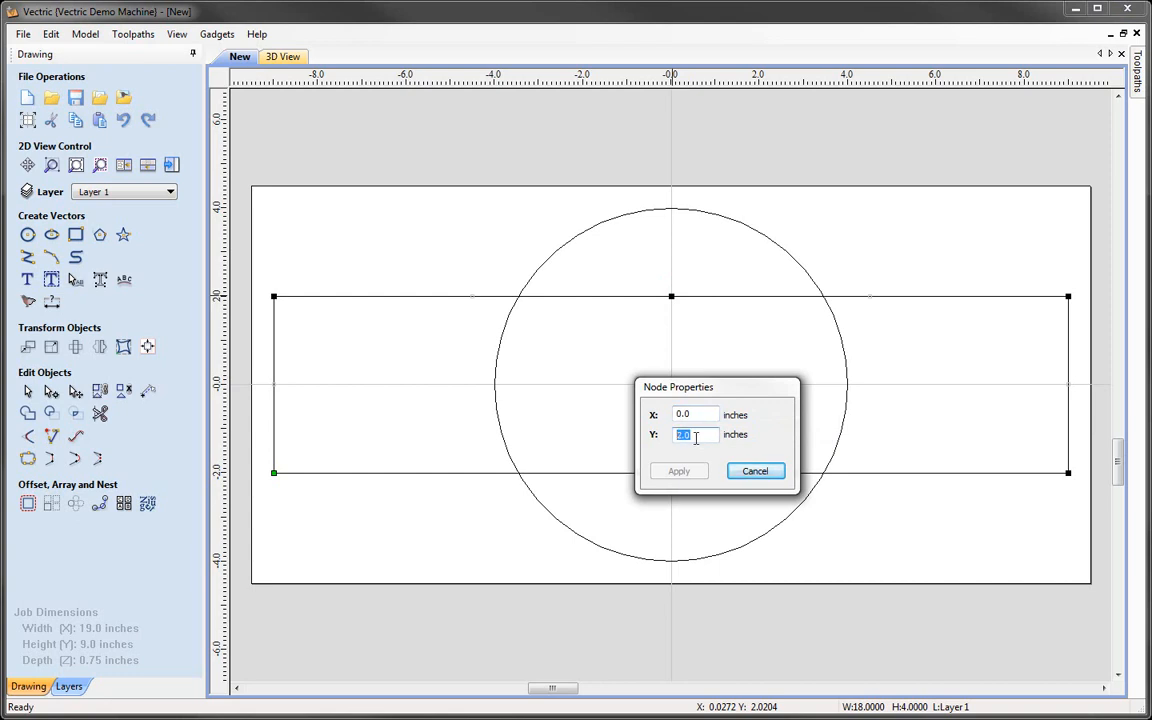
{"action": "type", "text": "1."}
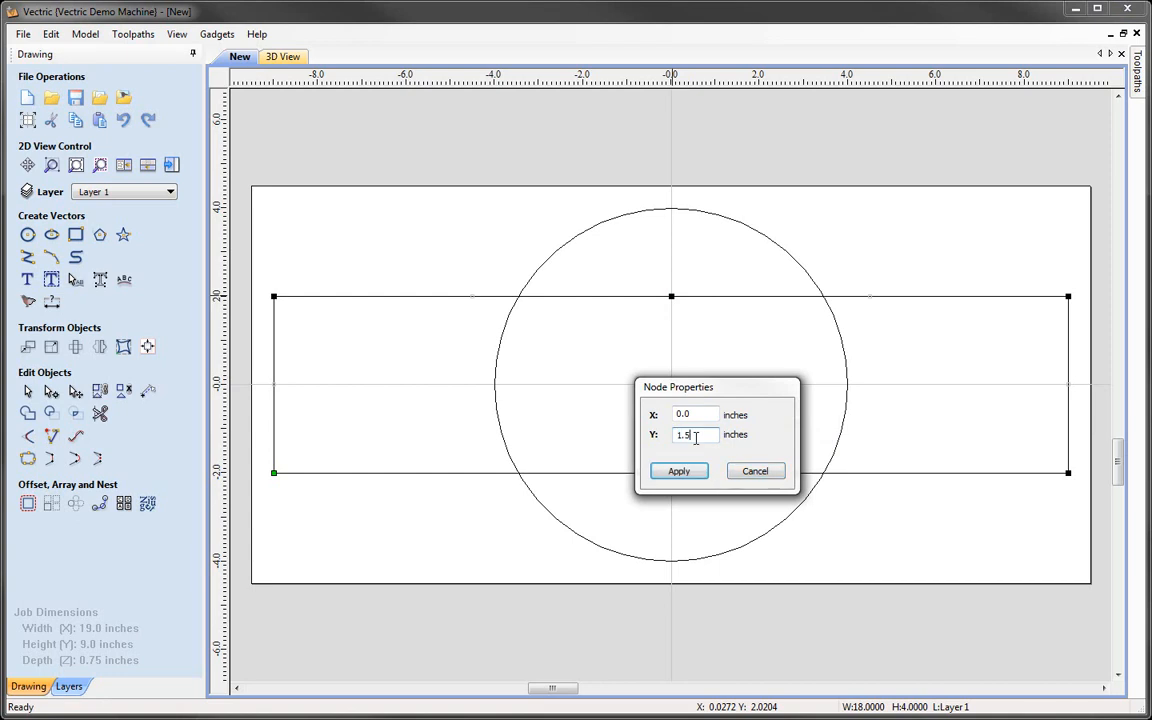
{"action": "type", "text": "5"}
{"action": "left_click", "coordinate": [680, 471]}
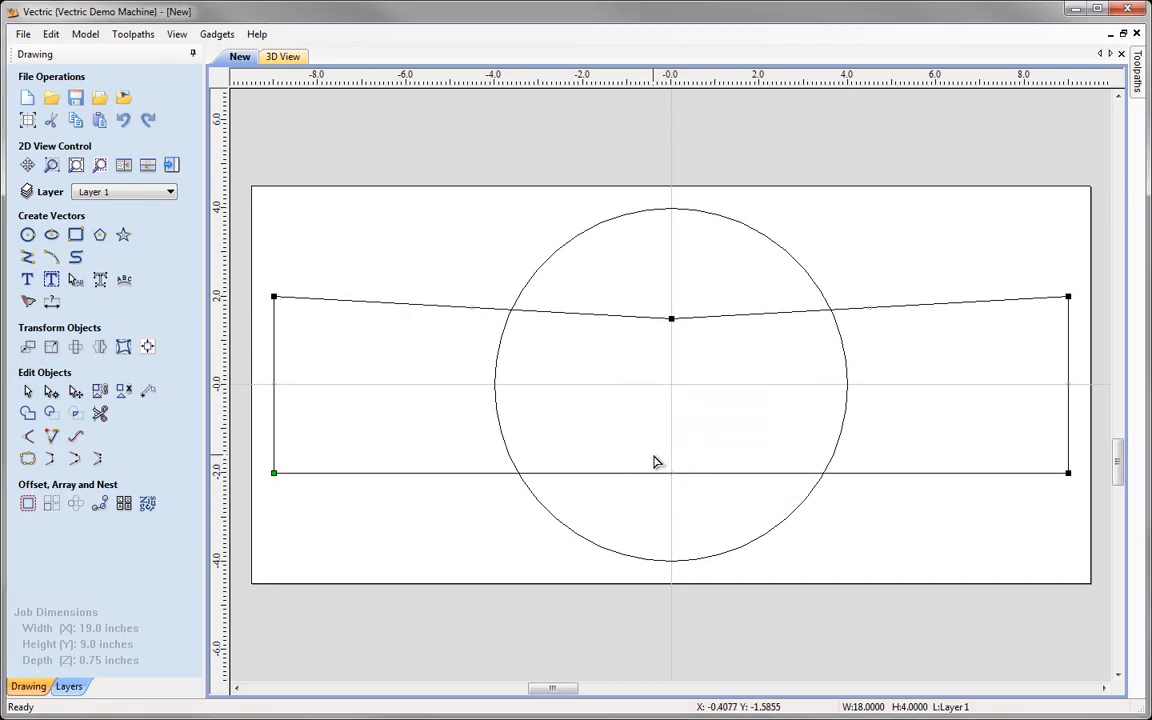
Insert a point at the midpoint of the rectangle's bottom edge
{"action": "left_click_drag", "start_coordinate": [657, 458], "coordinate": [681, 483]}
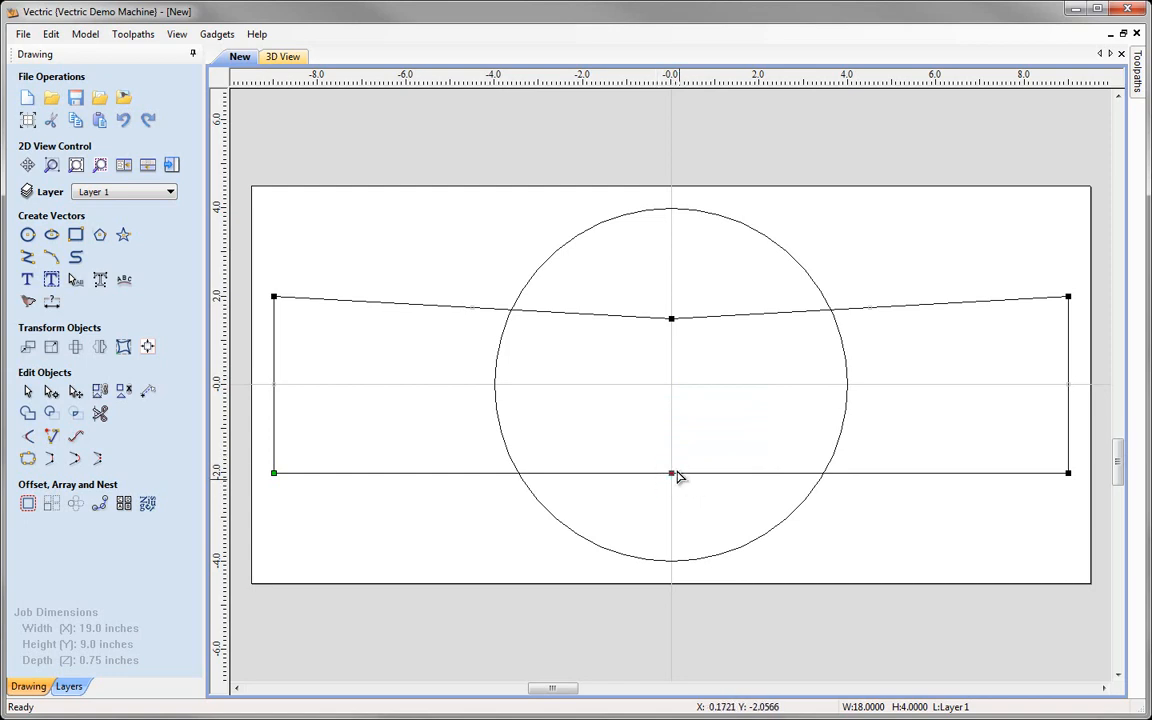
{"action": "right_click", "coordinate": [673, 475]}
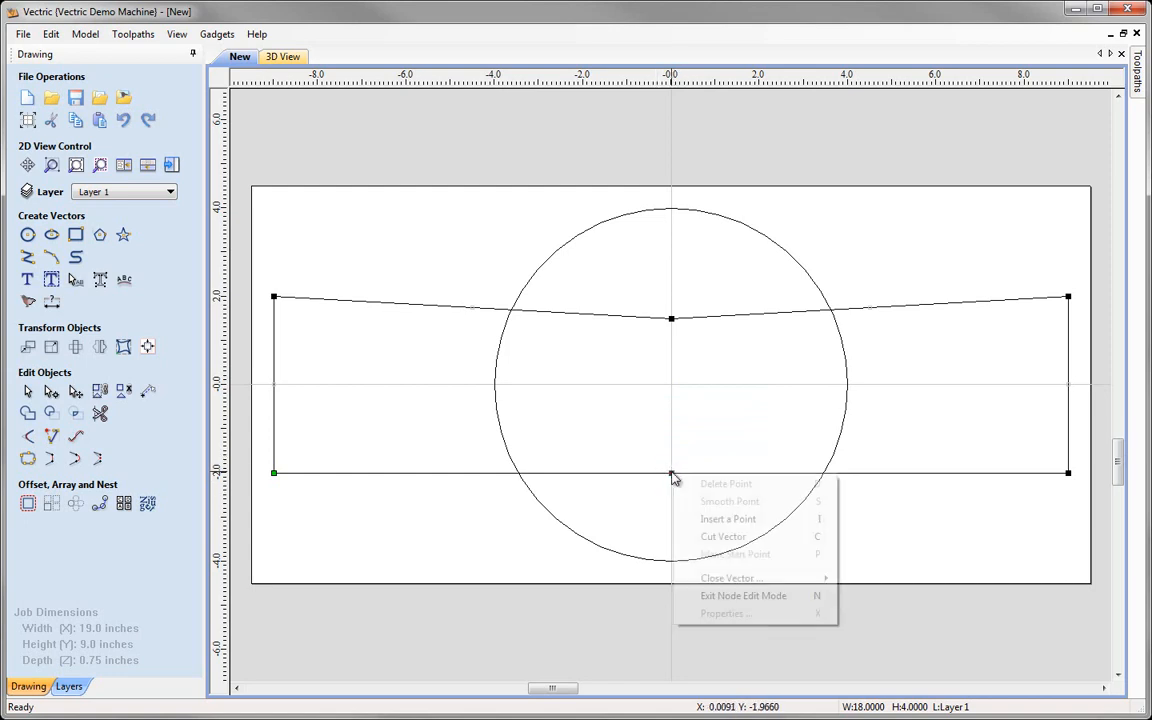
{"action": "left_click", "coordinate": [713, 519]}
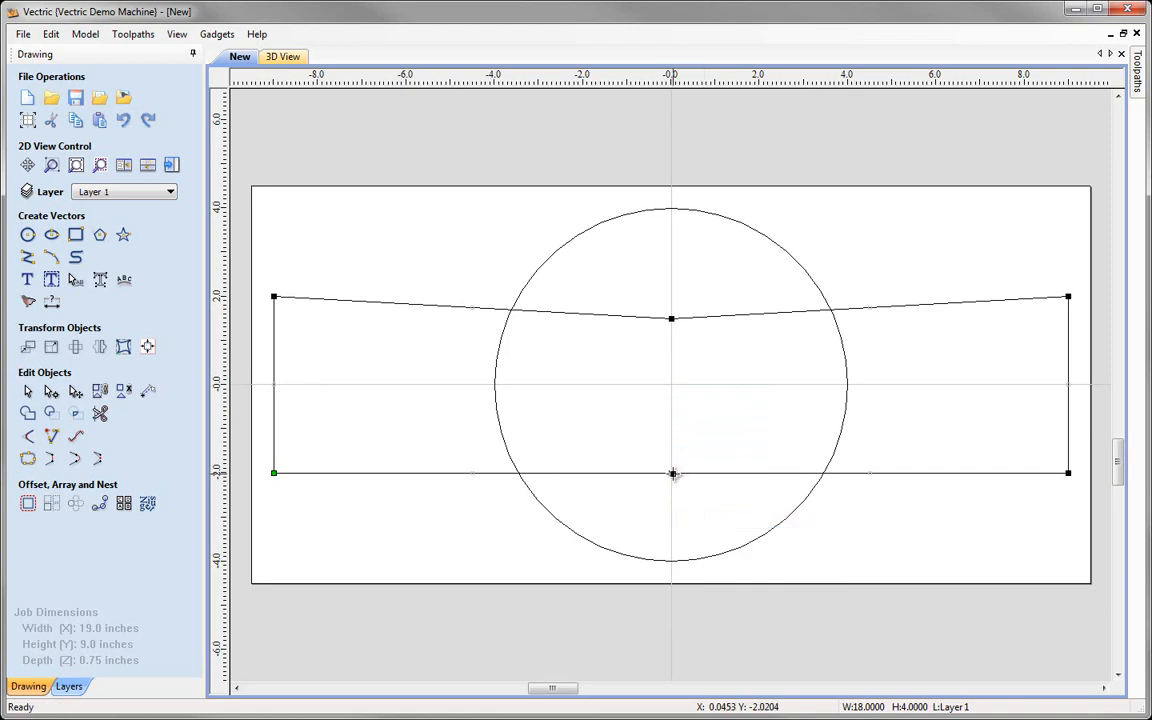
Set the bottom edge's middle node to Y -1.5 inches, leave node editing and deselect the shape
{"action": "right_click", "coordinate": [673, 474]}
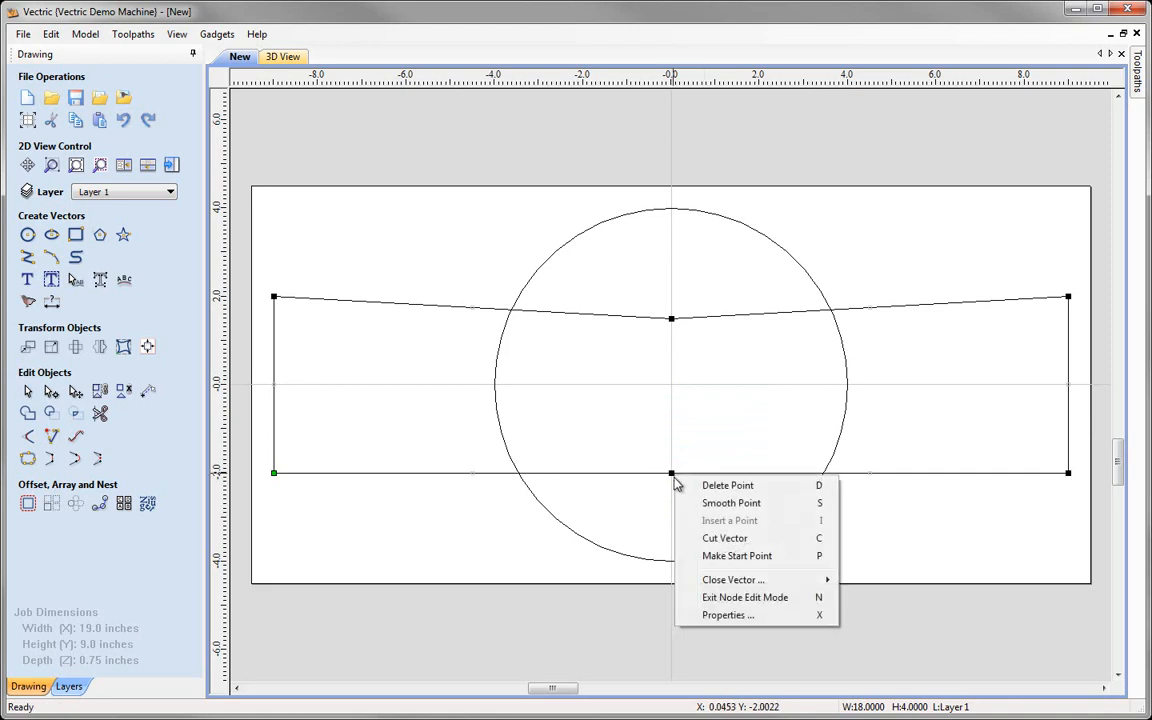
{"action": "left_click", "coordinate": [733, 615]}
{"action": "left_click", "coordinate": [693, 596]}
{"action": "key", "text": "Tab"}
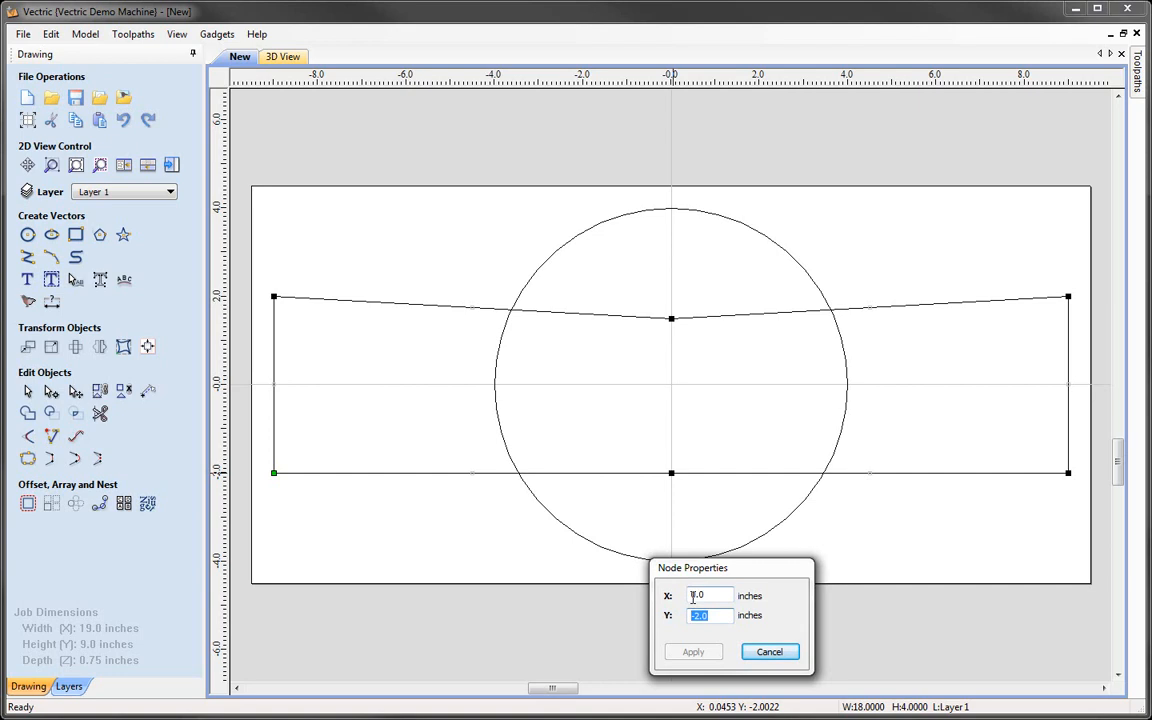
{"action": "type", "text": "-1"}
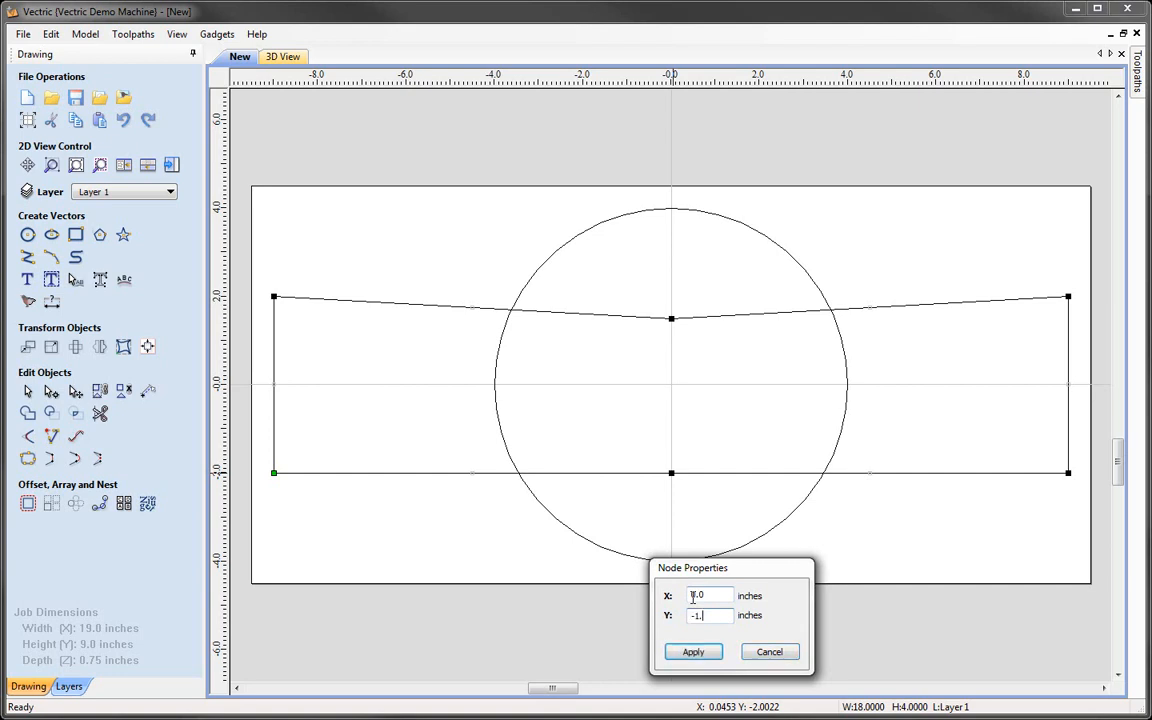
{"action": "left_click", "coordinate": [694, 652]}
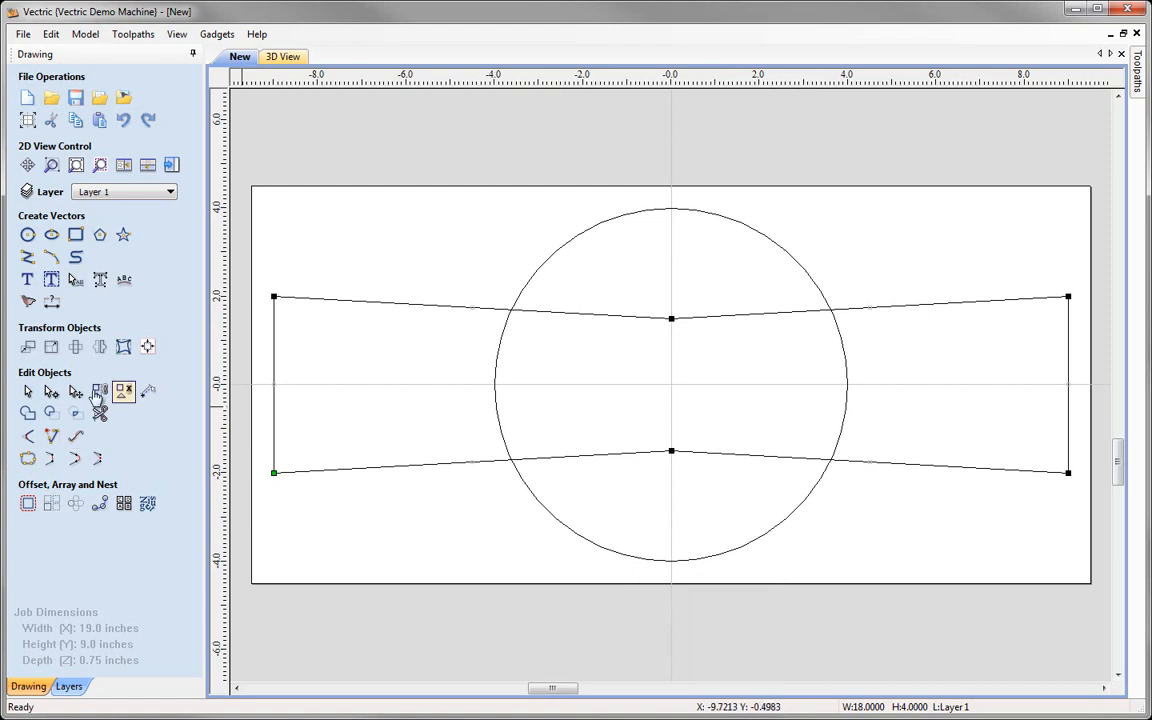
{"action": "left_click", "coordinate": [28, 392]}
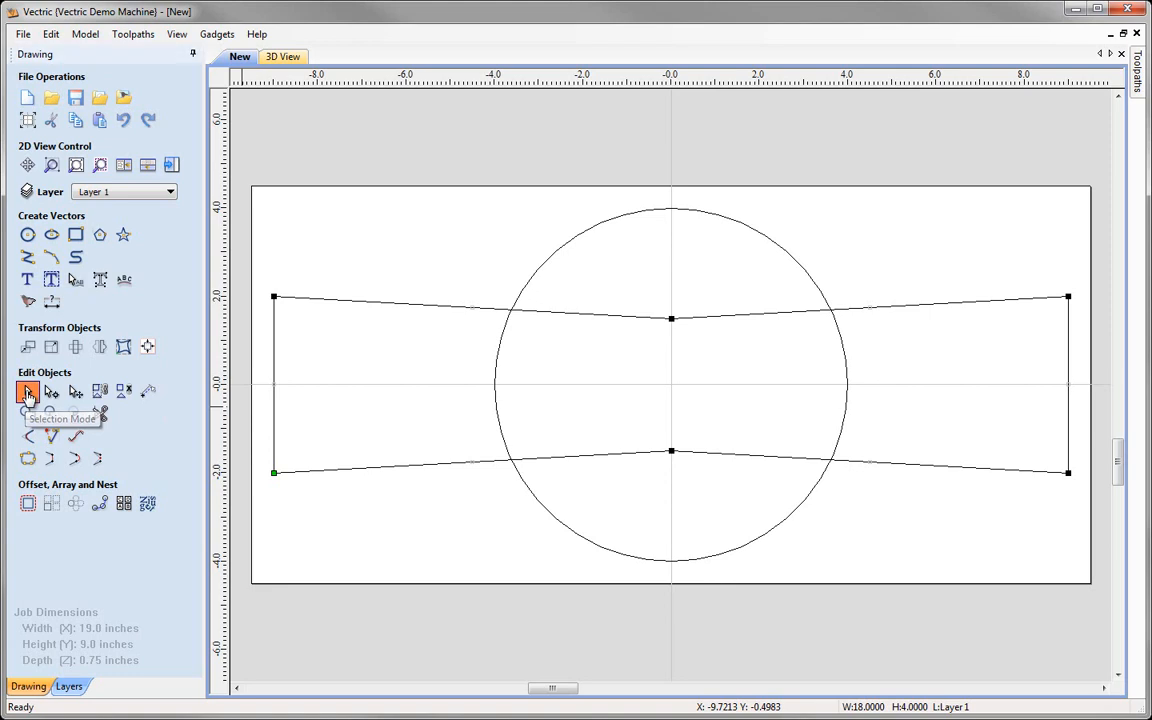
{"action": "left_click", "coordinate": [1022, 144]}
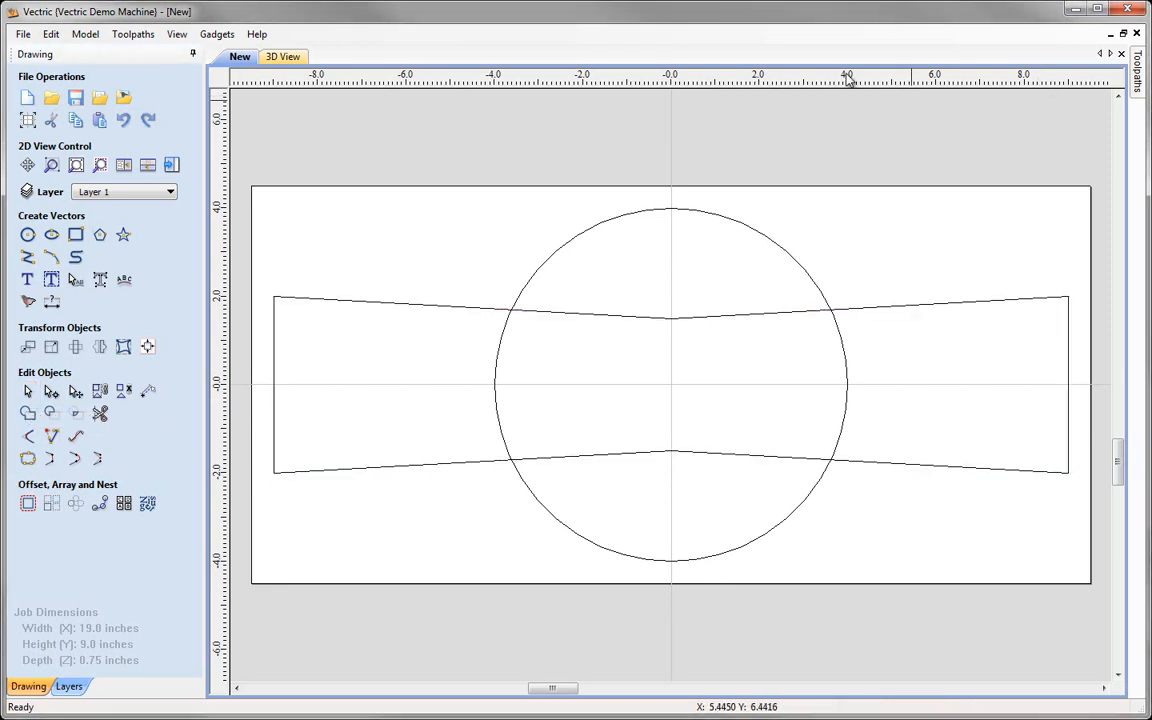
Offset the reshaped rectangle inwards by 0.8 inches with sharp corners, keeping the original
{"action": "left_click", "coordinate": [689, 318]}
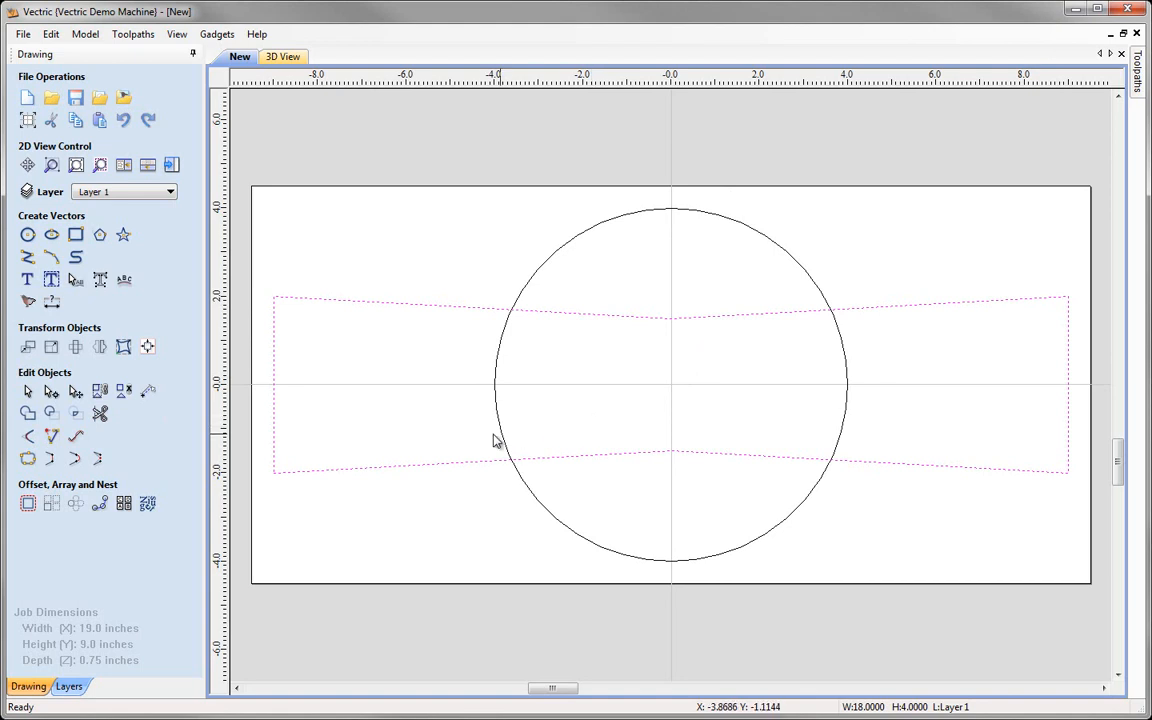
{"action": "left_click", "coordinate": [27, 505]}
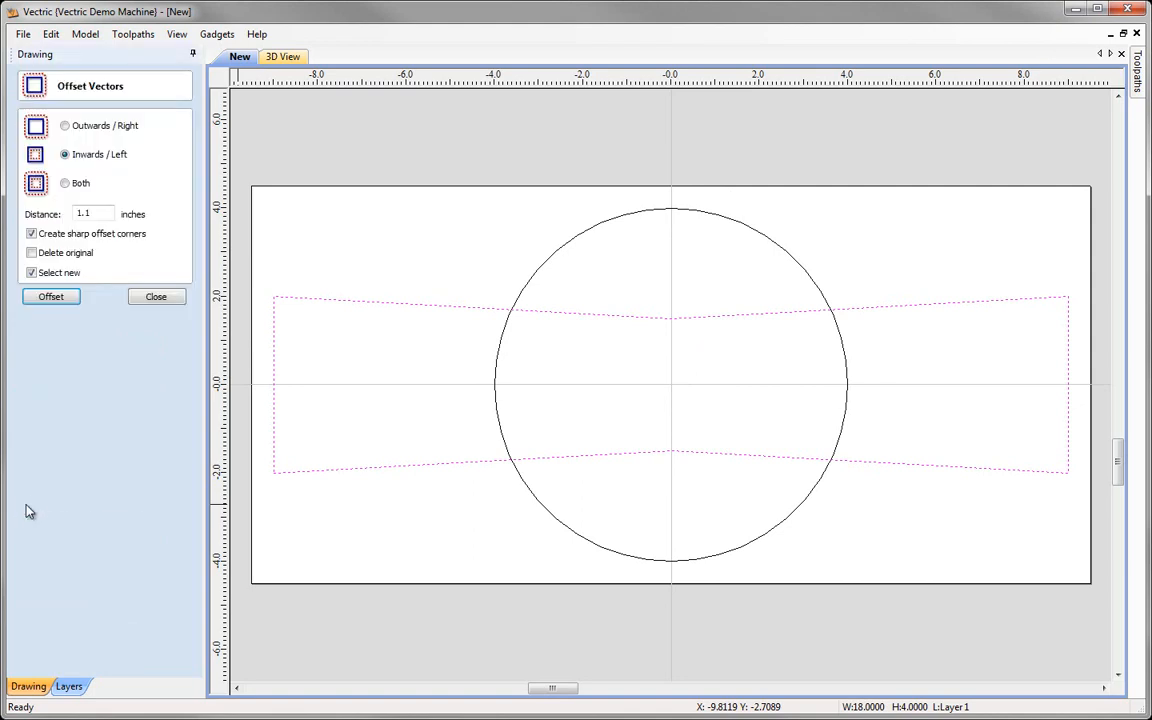
{"action": "left_click", "coordinate": [63, 155]}
{"action": "left_click_drag", "start_coordinate": [91, 213], "coordinate": [30, 214]}
{"action": "left_click", "coordinate": [62, 297]}
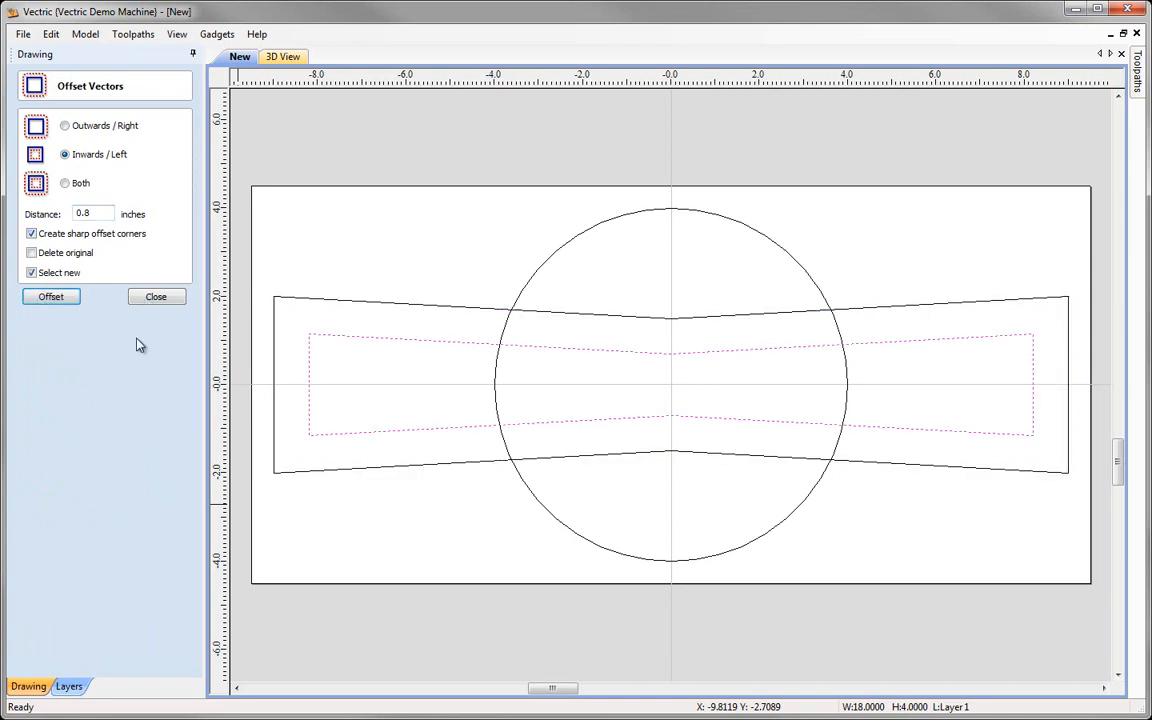
{"action": "left_click", "coordinate": [156, 297]}
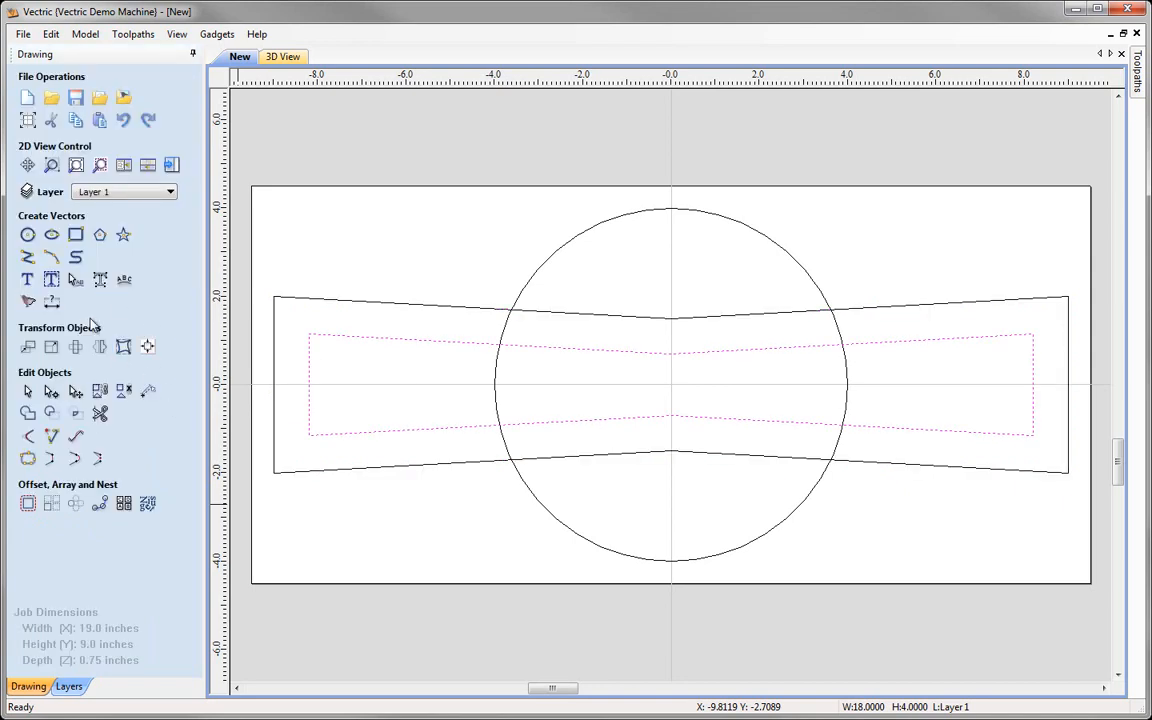
Draw two separate vertical polylines joining the upper and lower intersections of the circle and outer shape, one on each side
{"action": "left_click", "coordinate": [27, 258]}
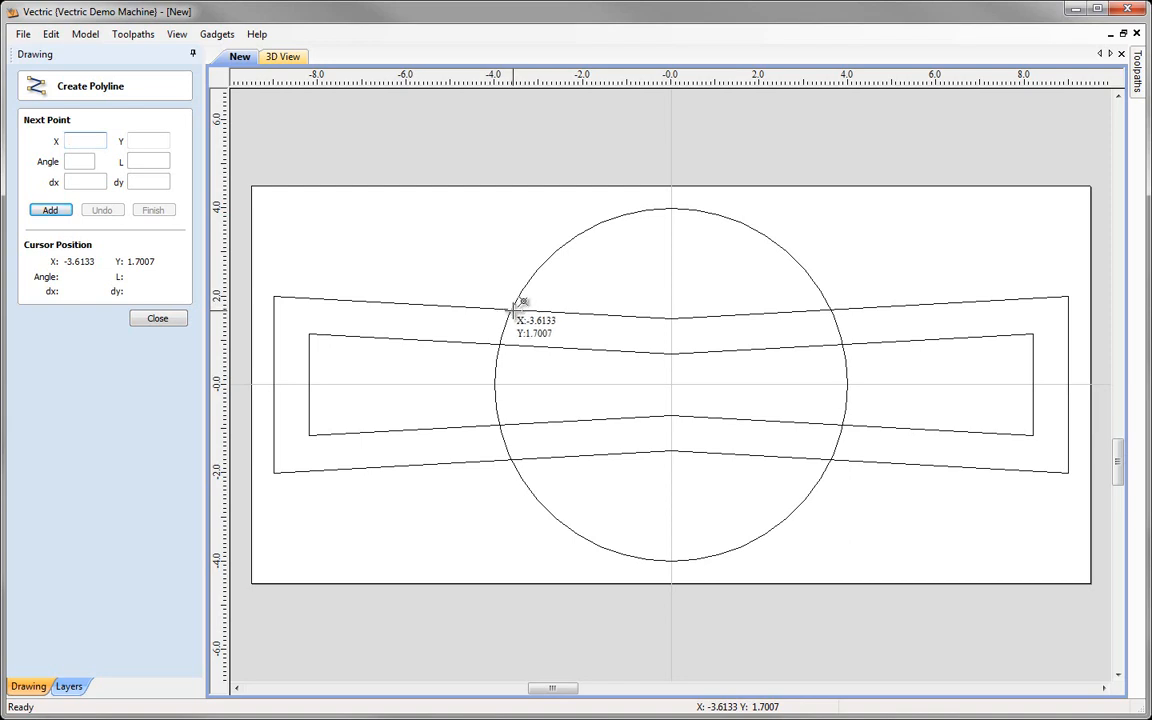
{"action": "left_click", "coordinate": [512, 312]}
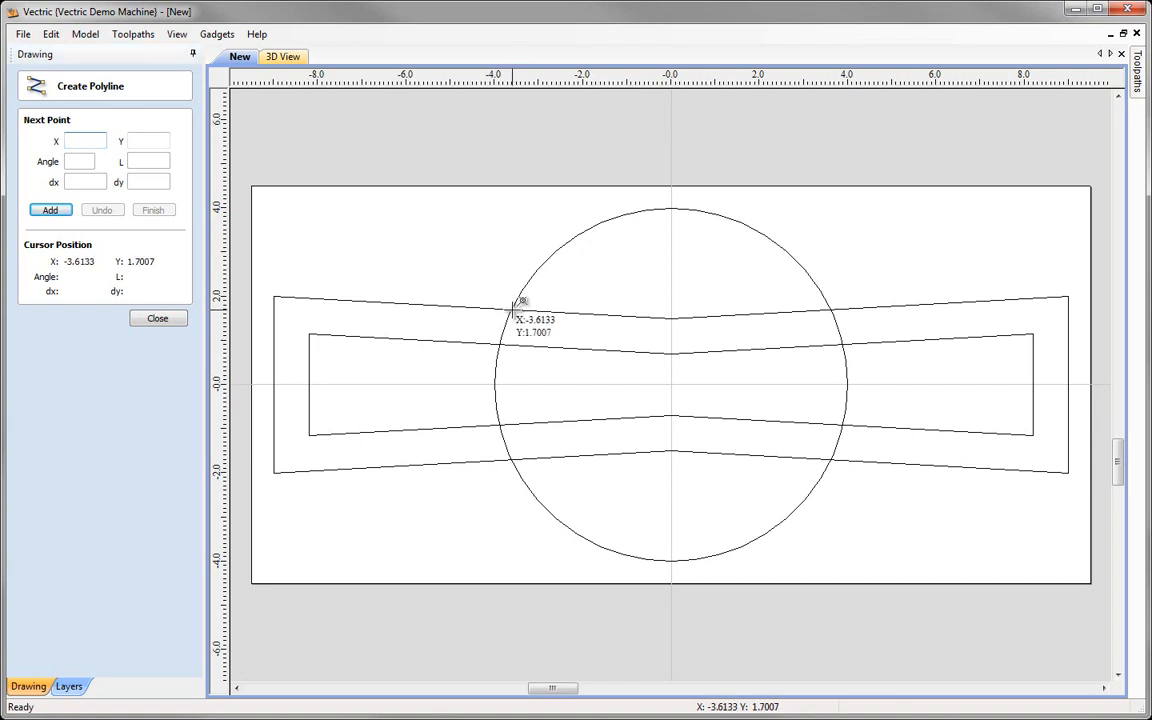
{"action": "left_click", "coordinate": [512, 456]}
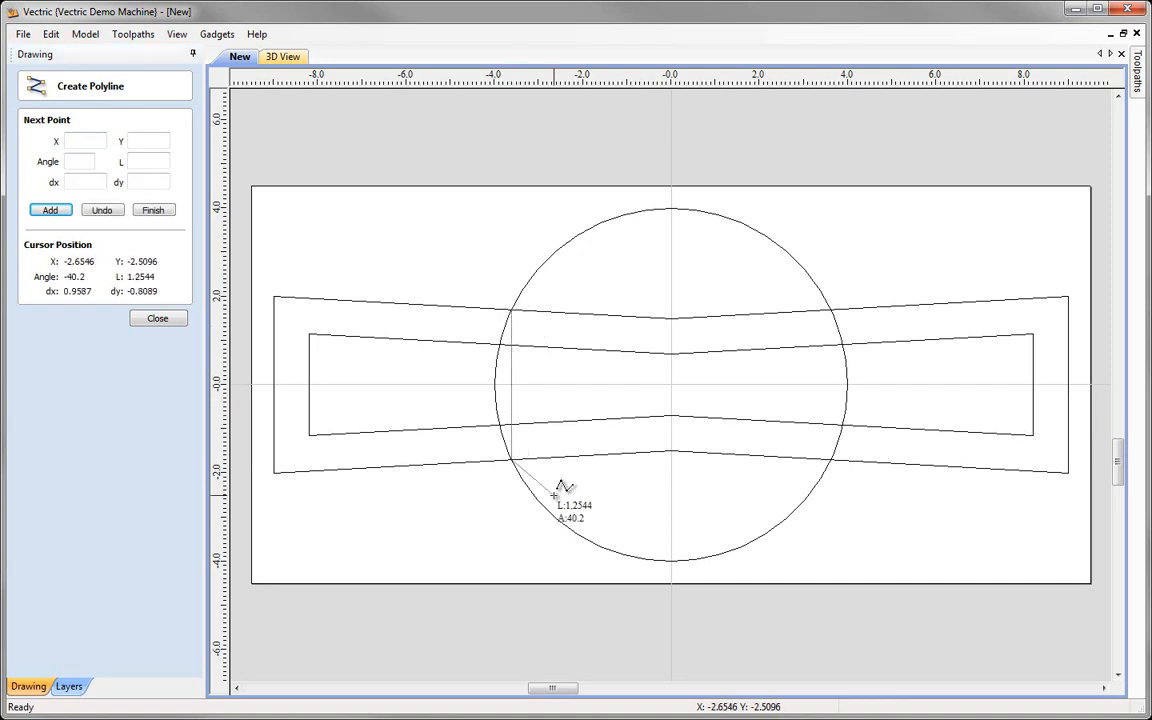
{"action": "key", "text": "Escape"}
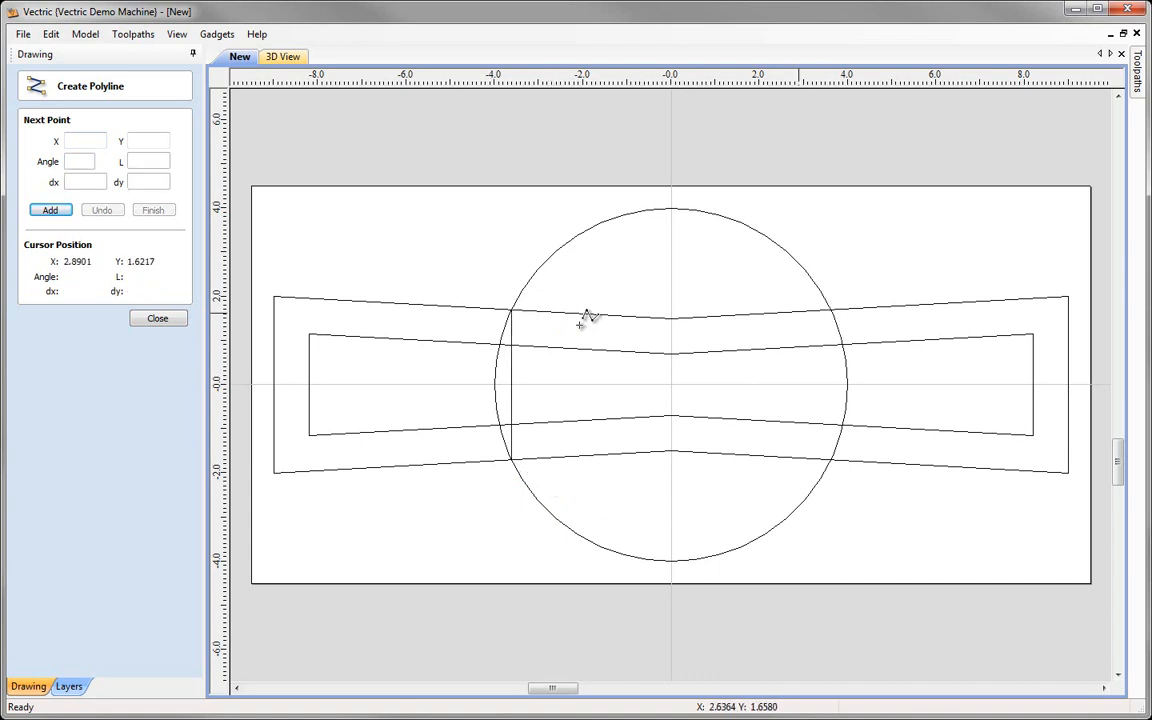
{"action": "left_click", "coordinate": [831, 309]}
{"action": "left_click", "coordinate": [831, 460]}
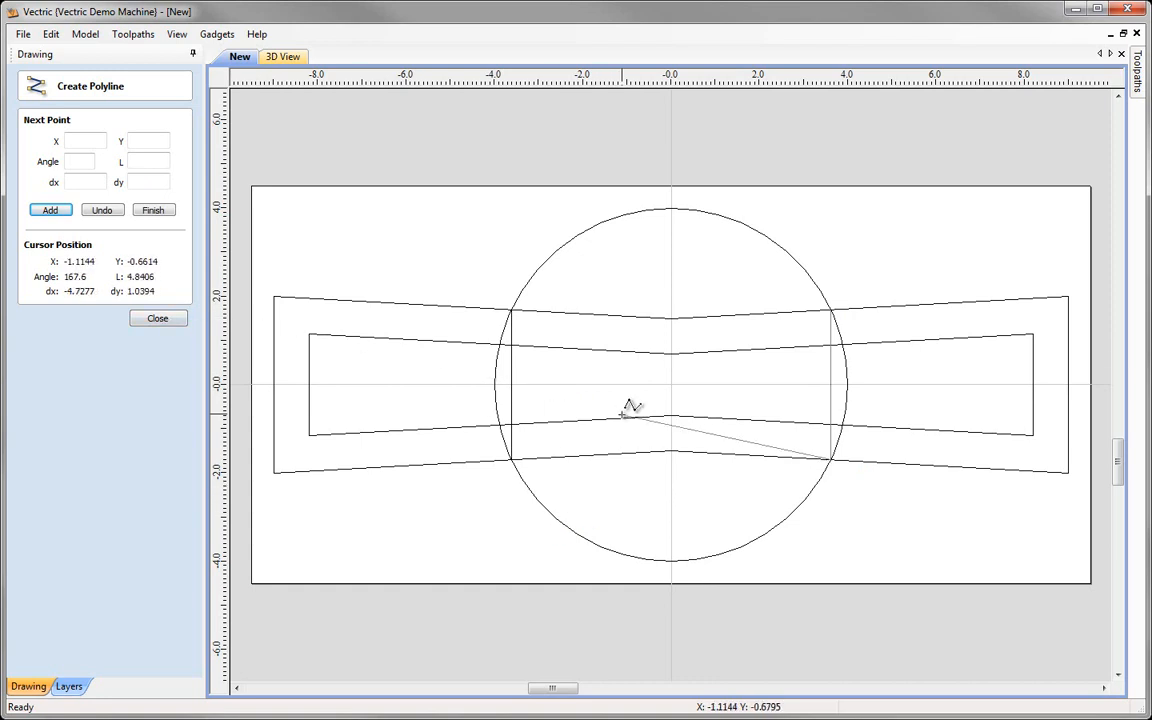
{"action": "right_click", "coordinate": [630, 446]}
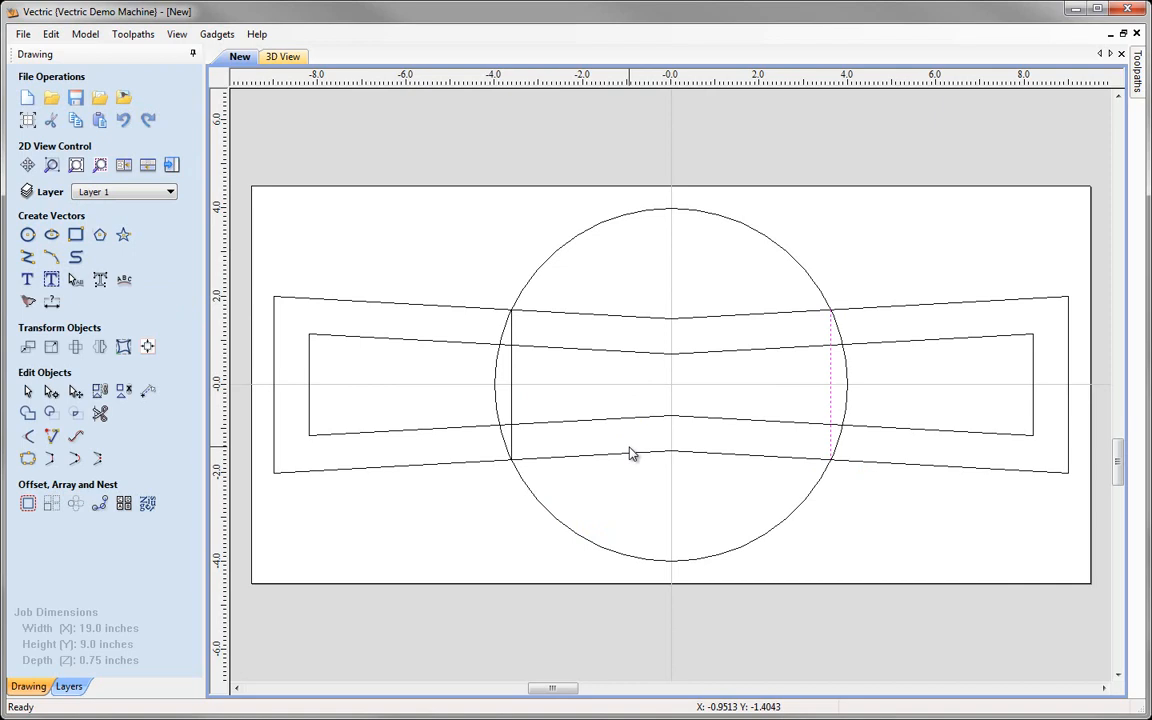
Trim away the inner offset shape's upper and lower sections between the two vertical lines
{"action": "left_click", "coordinate": [102, 417]}
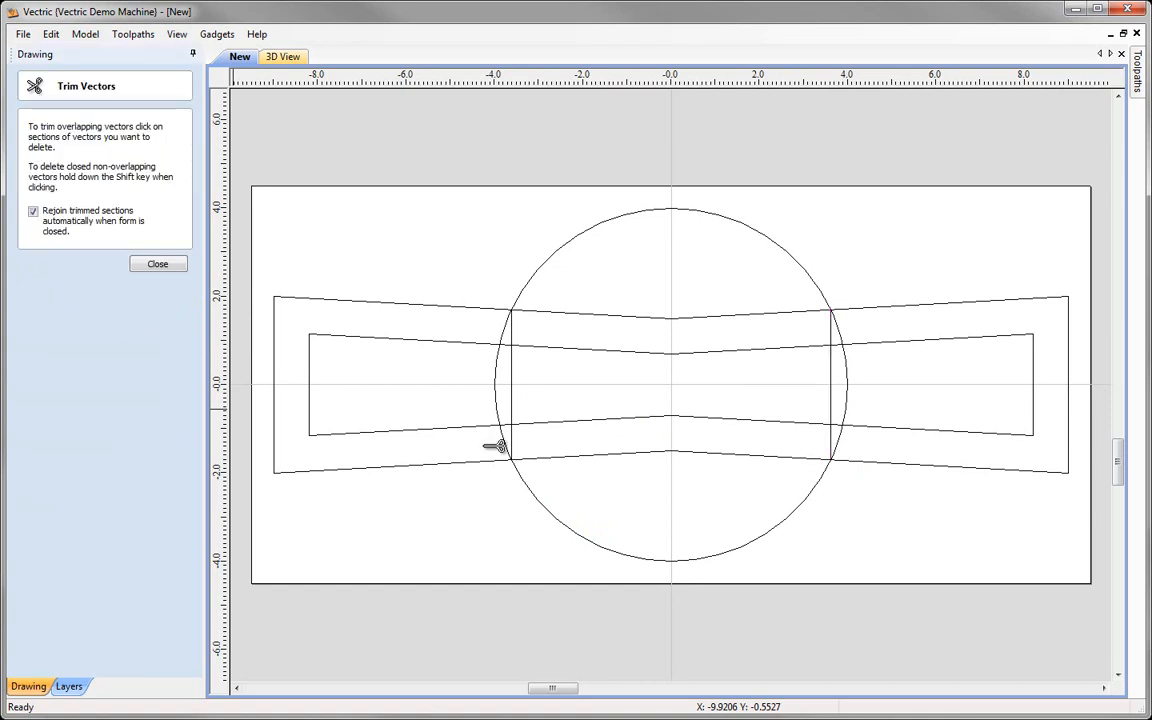
{"action": "left_click", "coordinate": [596, 349]}
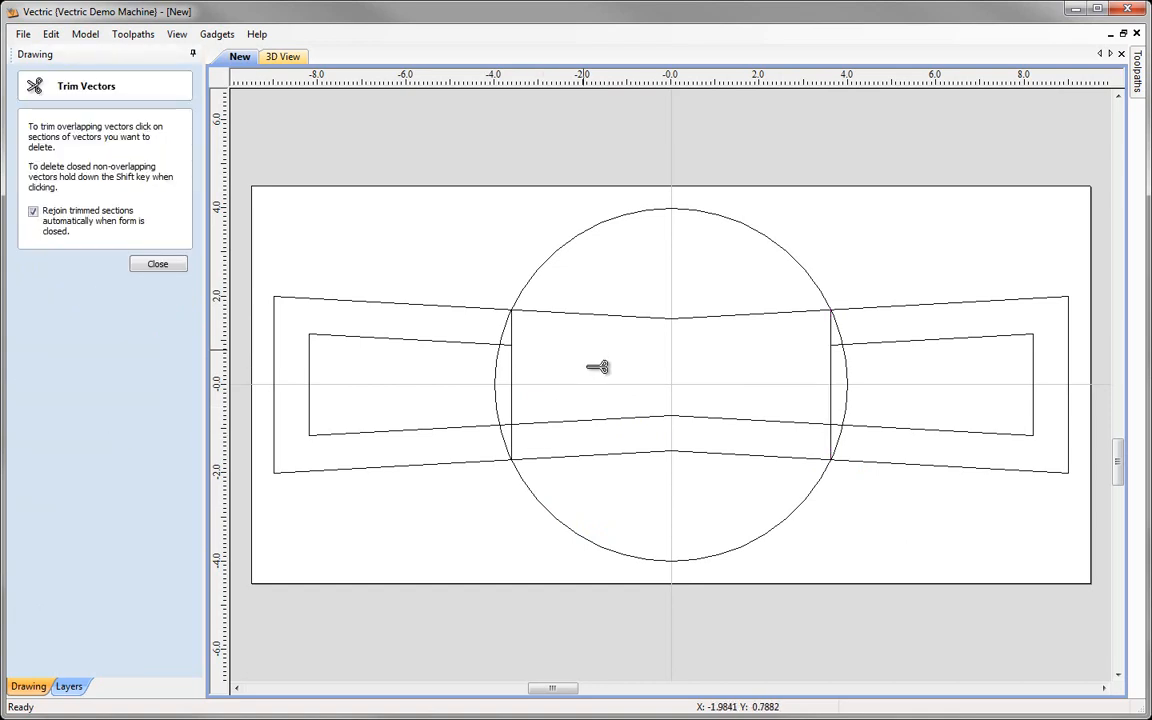
{"action": "left_click", "coordinate": [596, 421]}
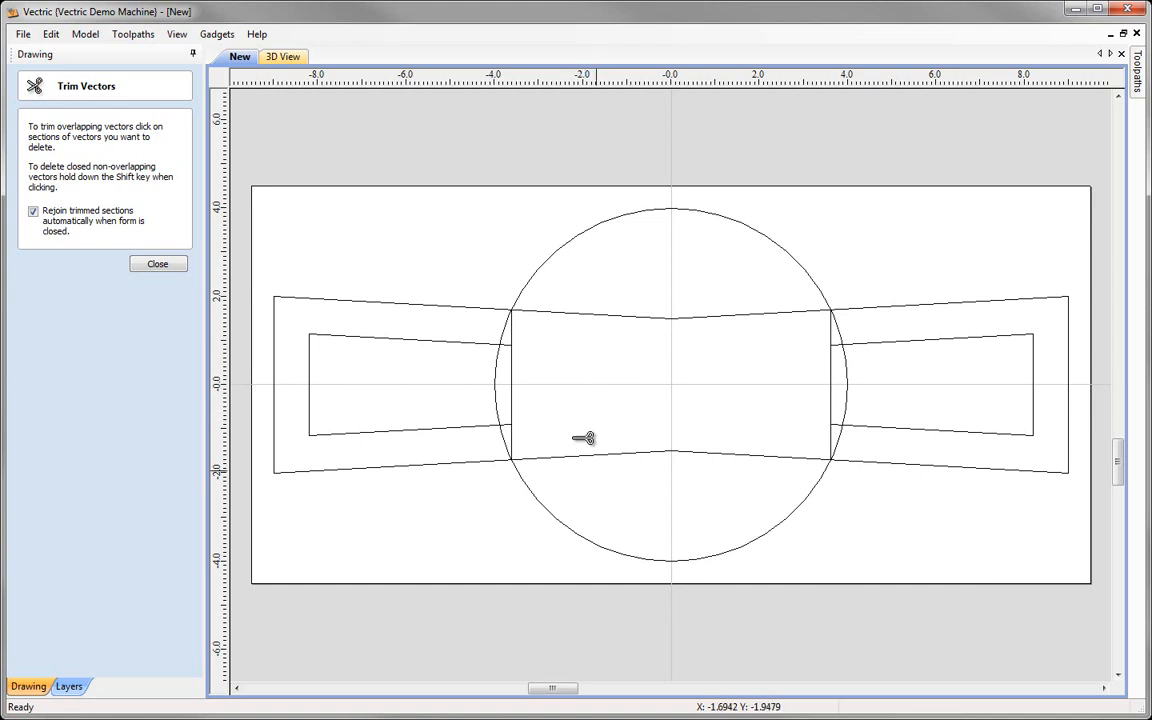
{"action": "left_click", "coordinate": [157, 264]}
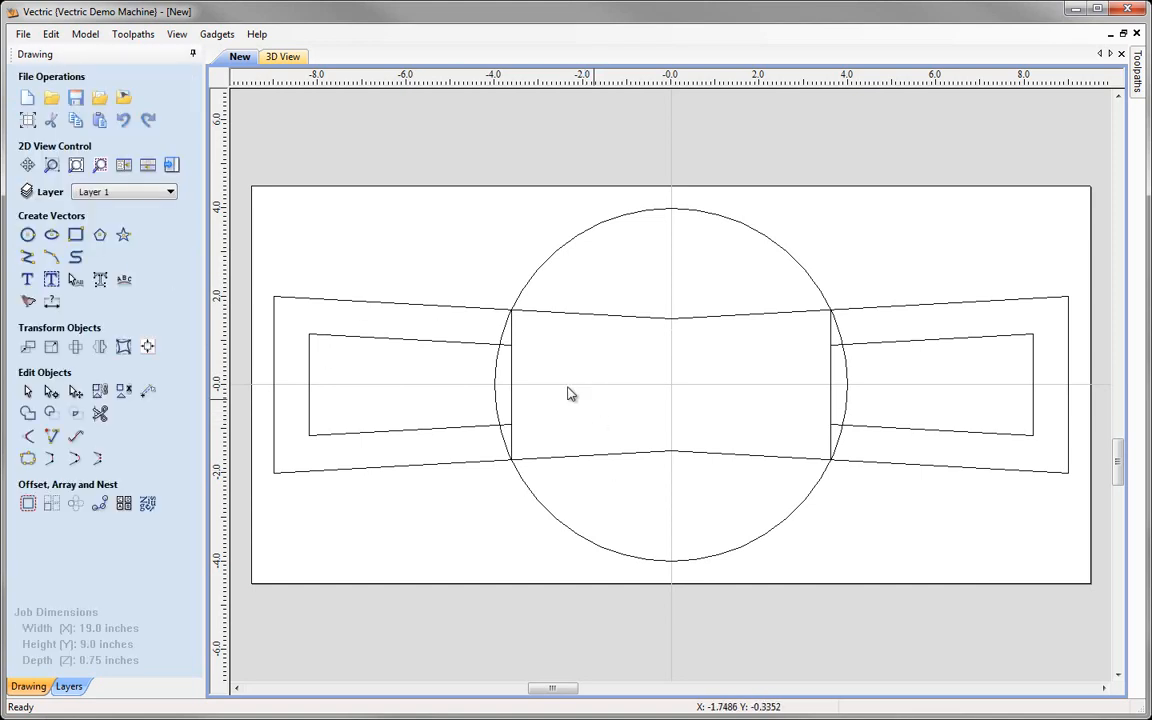
Delete both vertical construction lines inside the circle
{"action": "left_click", "coordinate": [512, 377]}
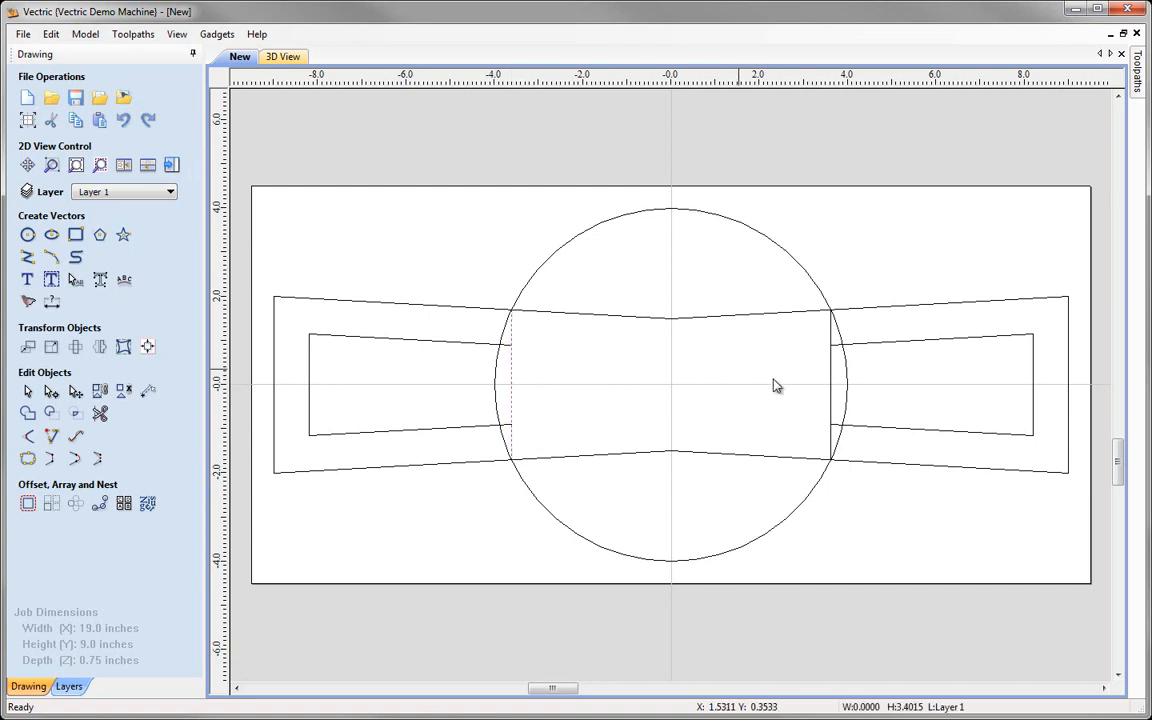
{"action": "left_click", "coordinate": [830, 388], "text": "shift"}
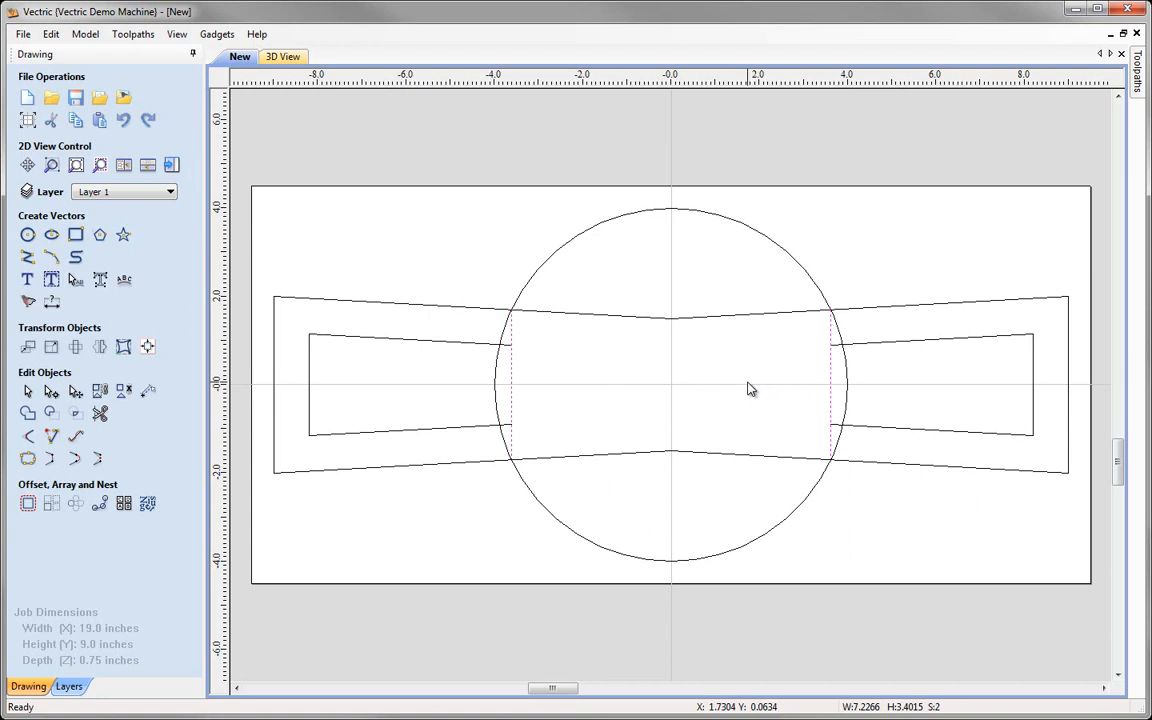
{"action": "key", "text": "Delete"}
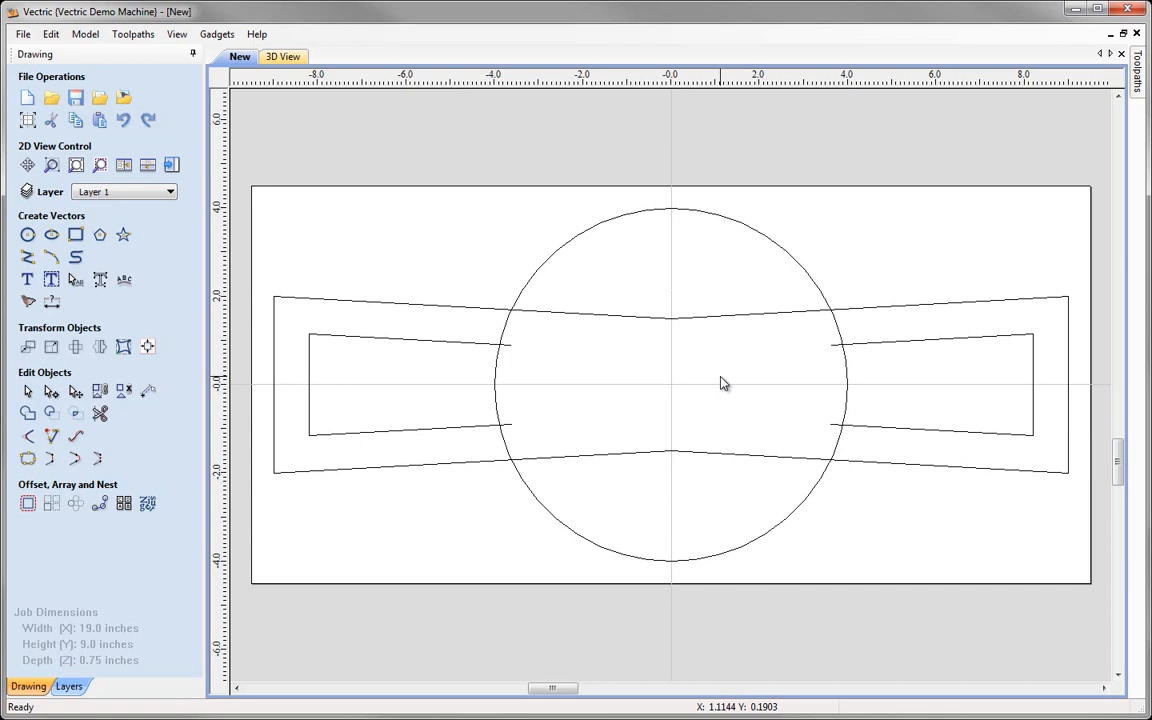
Offset the circle inwards by 1.1 inches, keeping the original
{"action": "left_click", "coordinate": [548, 263]}
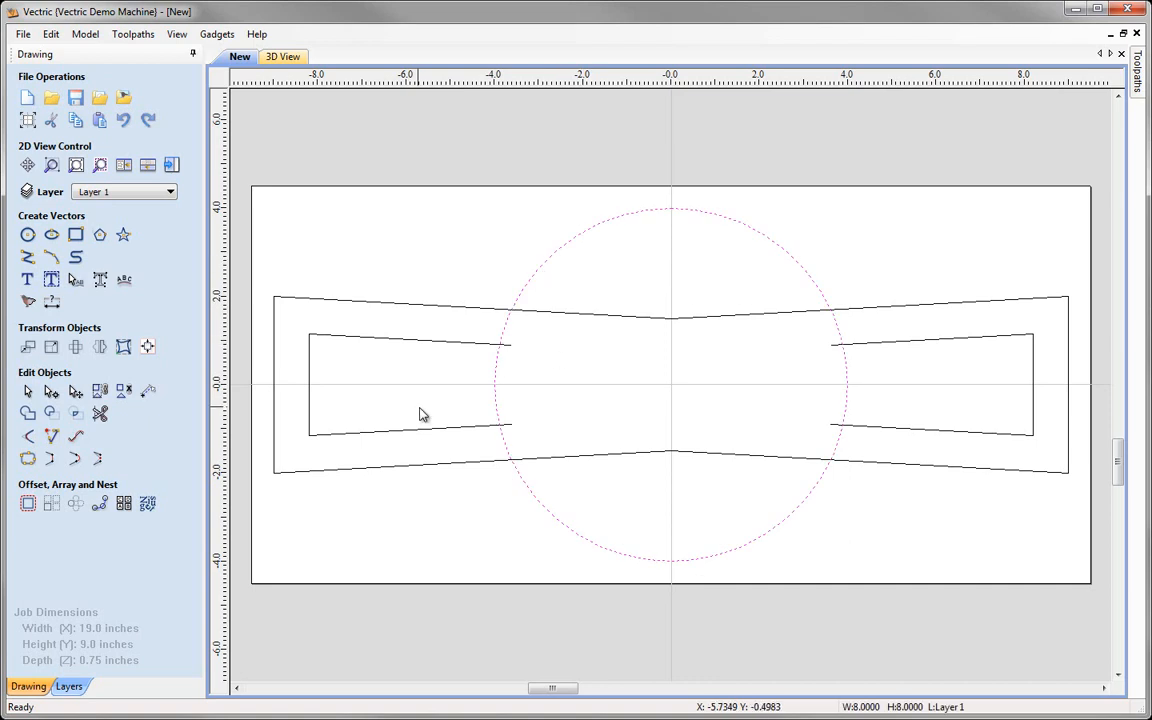
{"action": "left_click", "coordinate": [27, 506]}
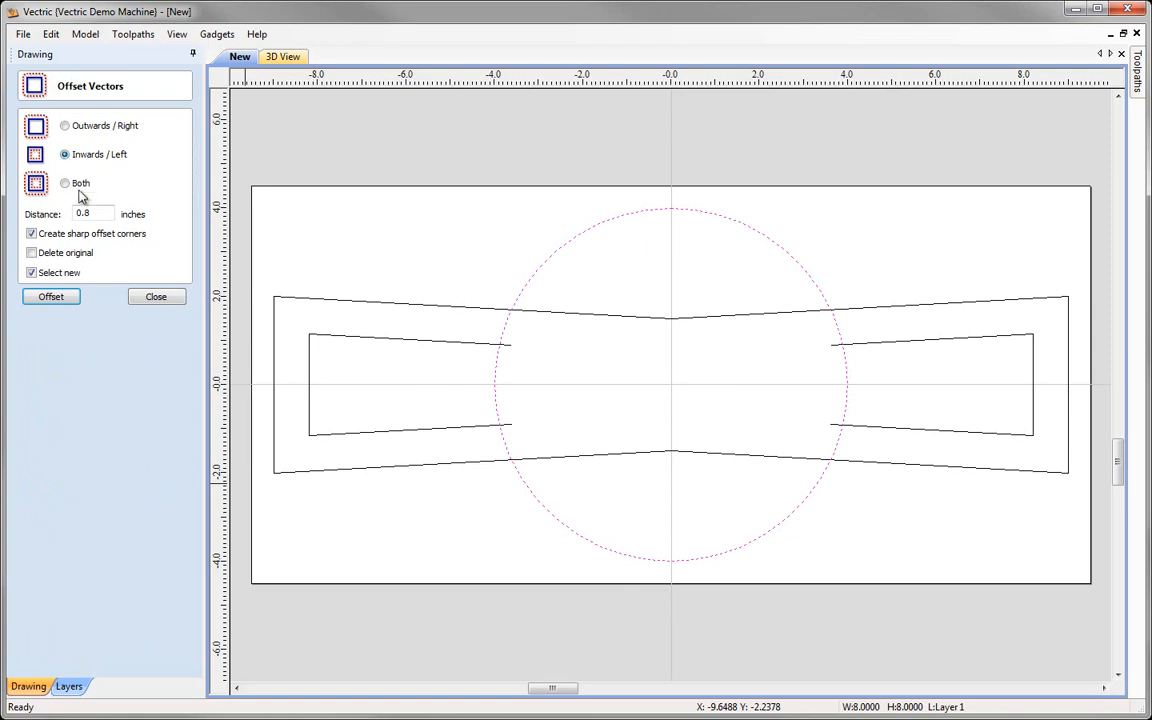
{"action": "left_click_drag", "start_coordinate": [112, 214], "coordinate": [54, 222]}
{"action": "type", "text": "1.1"}
{"action": "left_click", "coordinate": [62, 297]}
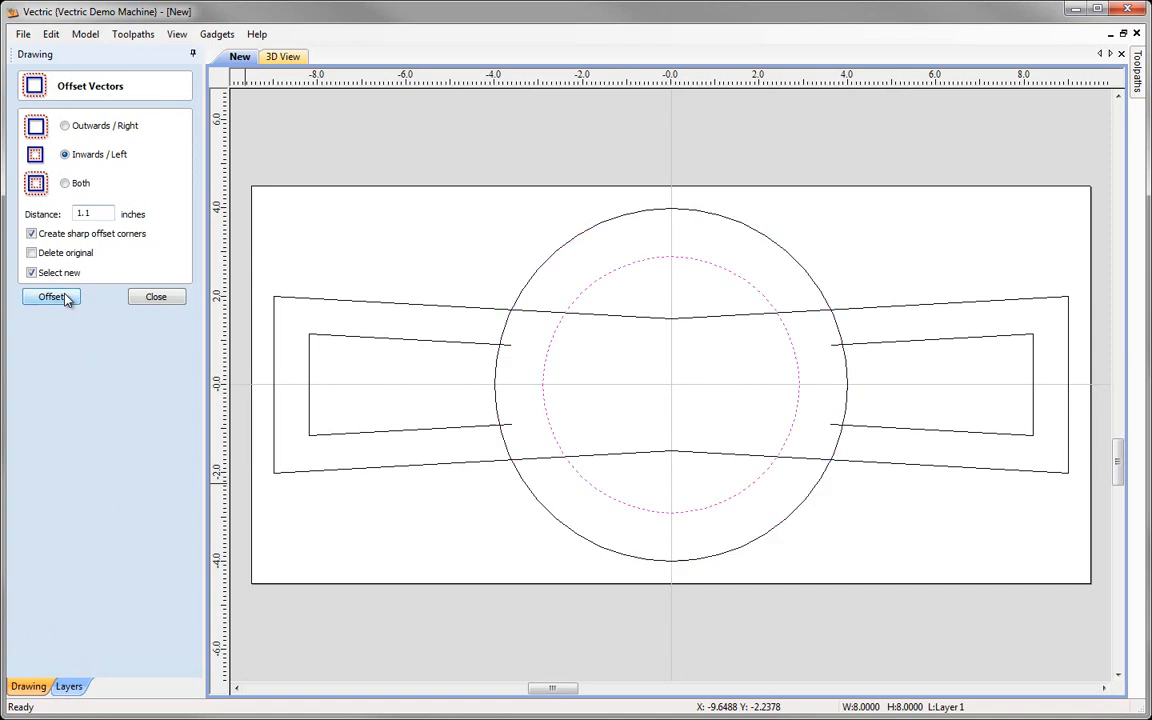
{"action": "left_click", "coordinate": [170, 298]}
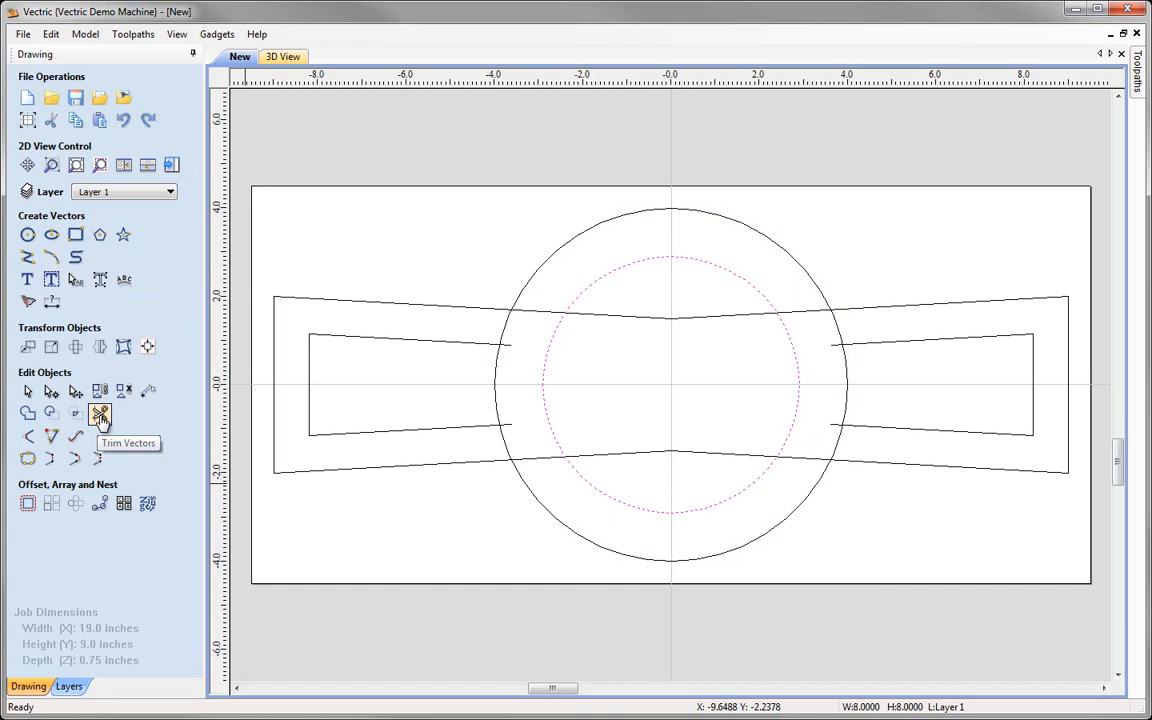
Trim the inner circle's left and right arcs between the outer shape's upper and lower edges
{"action": "left_click", "coordinate": [100, 416]}
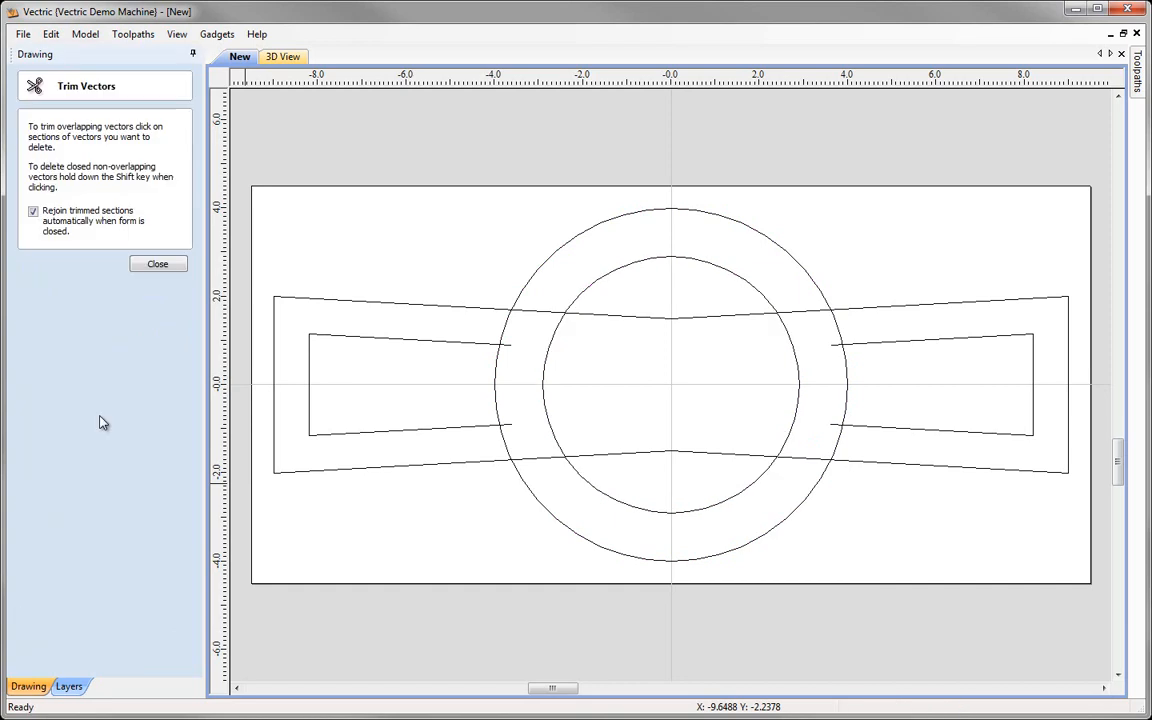
{"action": "left_click", "coordinate": [546, 386]}
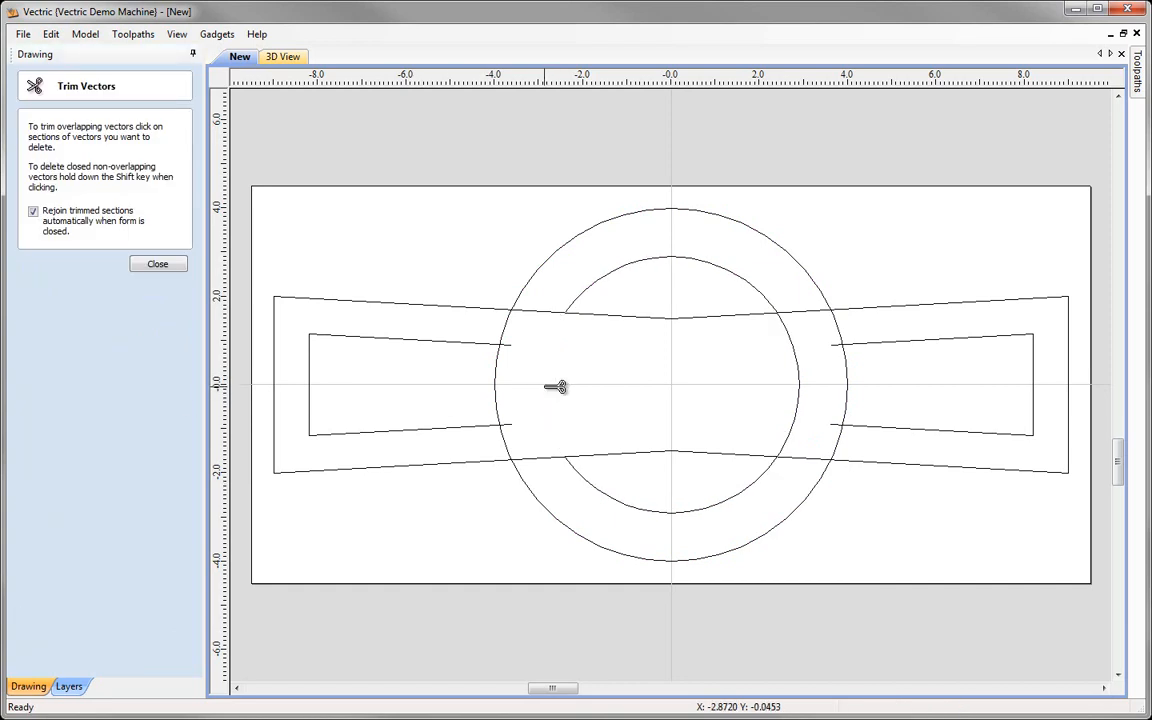
{"action": "left_click", "coordinate": [804, 374]}
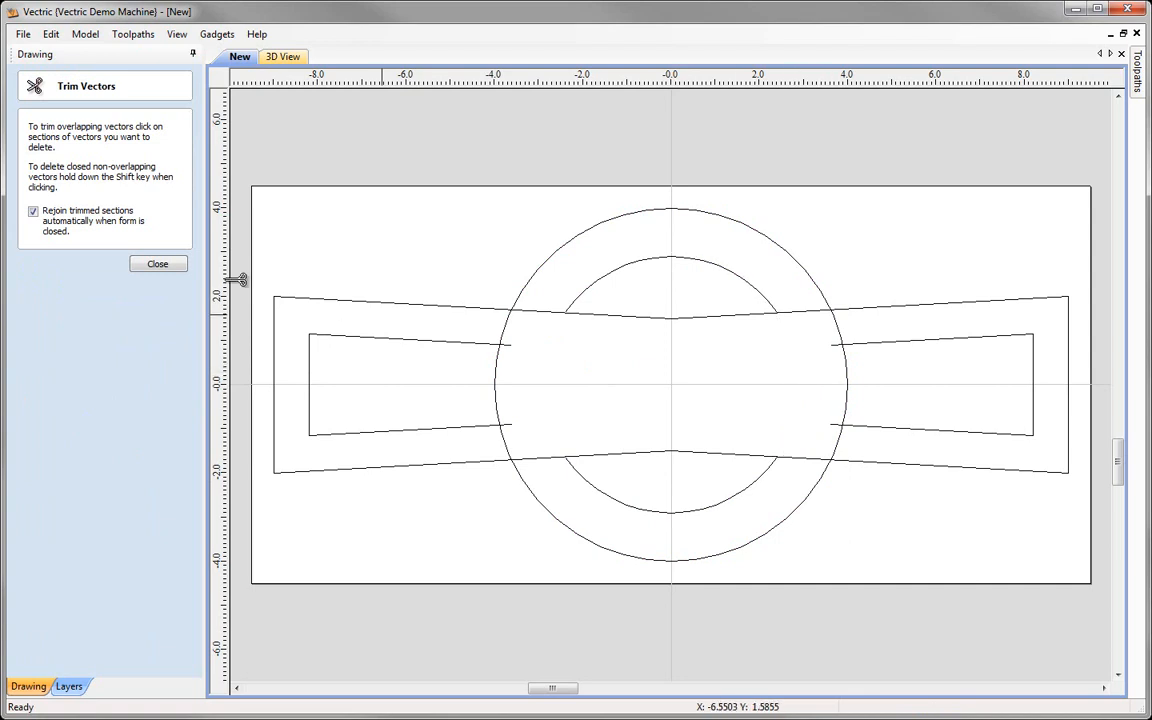
{"action": "left_click", "coordinate": [158, 265]}
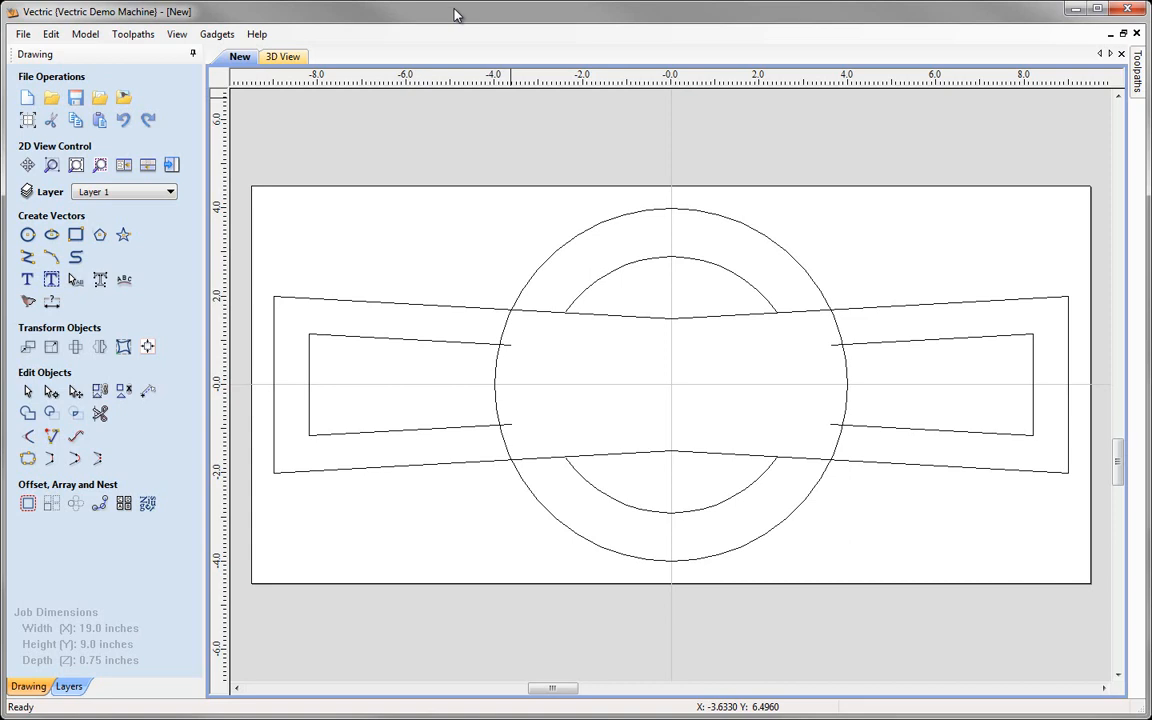
Move the two open inner end shapes and the upper and lower inner arcs to a new hidden layer named Construction
{"action": "left_click", "coordinate": [449, 343]}
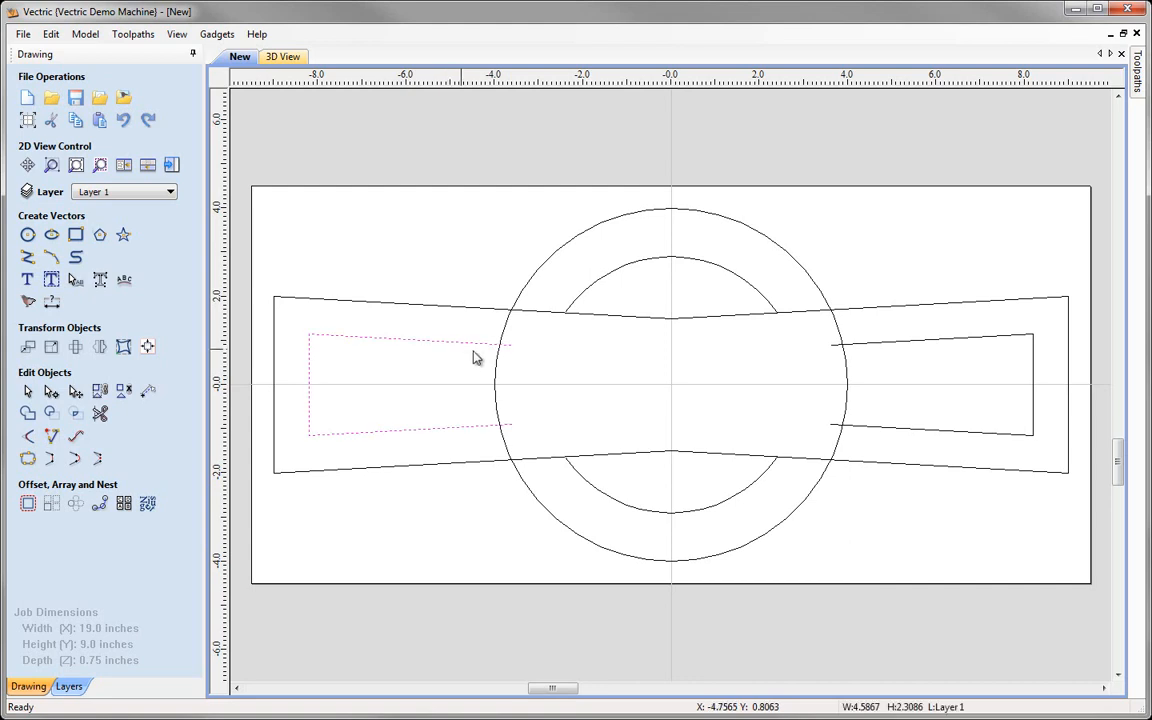
{"action": "left_click", "coordinate": [617, 272], "text": "shift"}
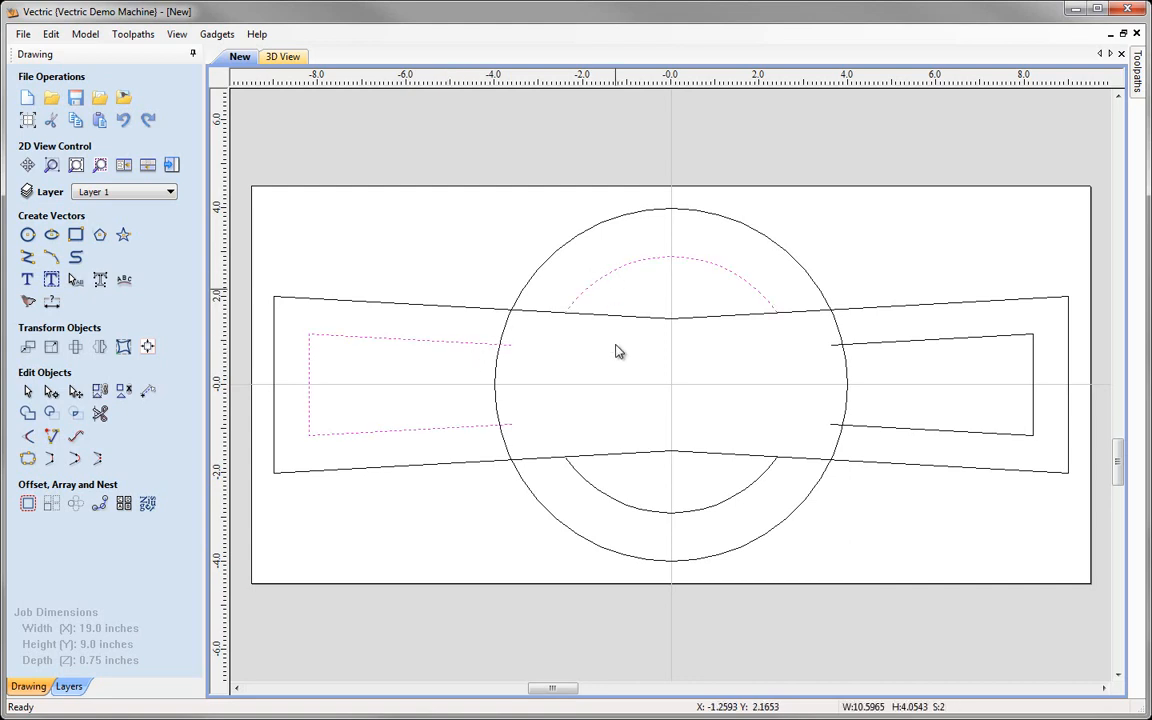
{"action": "left_click", "coordinate": [609, 498], "text": "shift"}
{"action": "left_click", "coordinate": [894, 345], "text": "shift"}
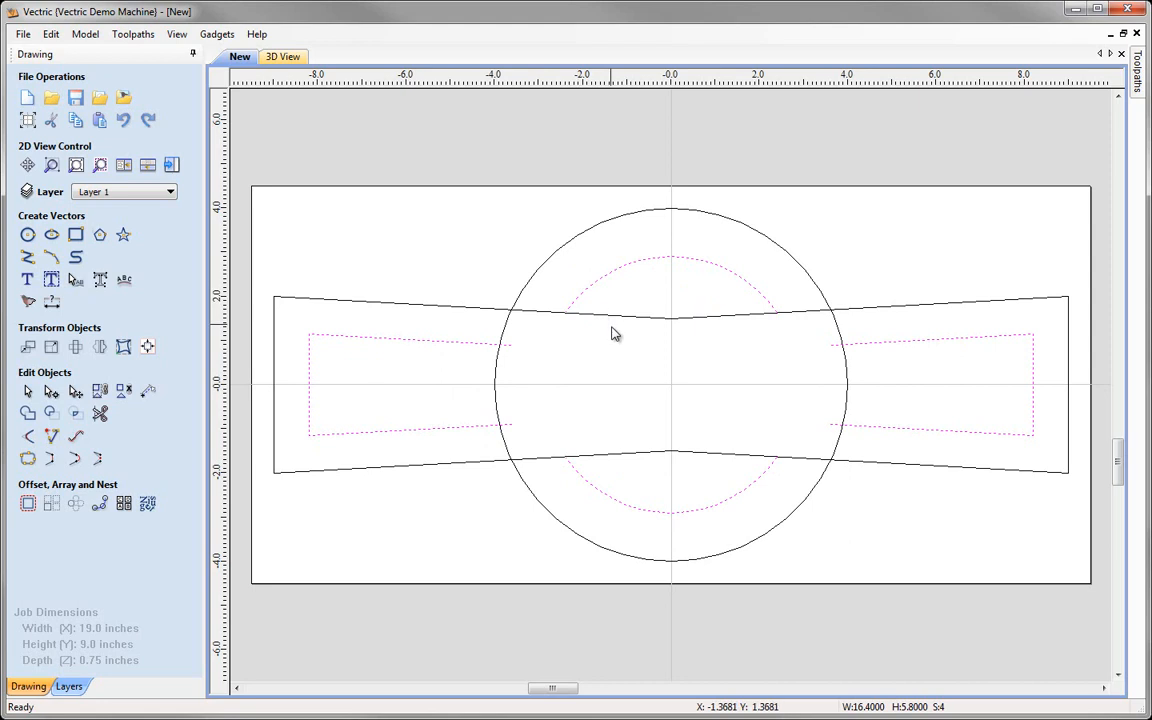
{"action": "right_click", "coordinate": [594, 293]}
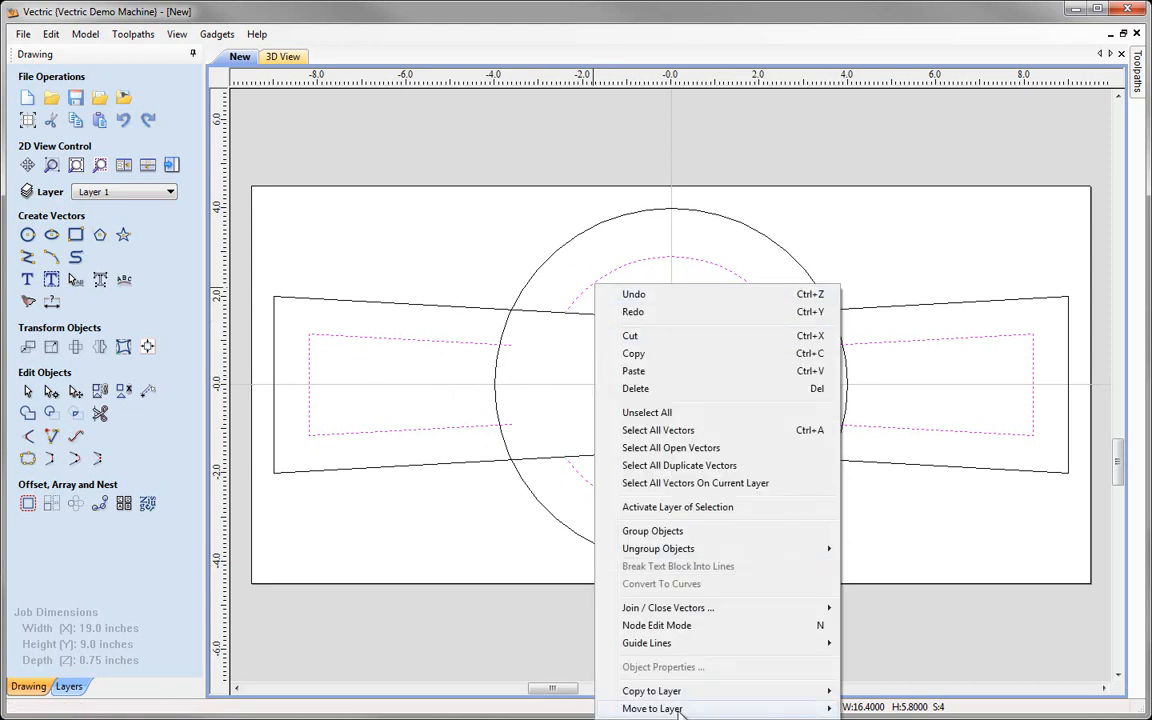
{"action": "mouse_move", "coordinate": [682, 709]}
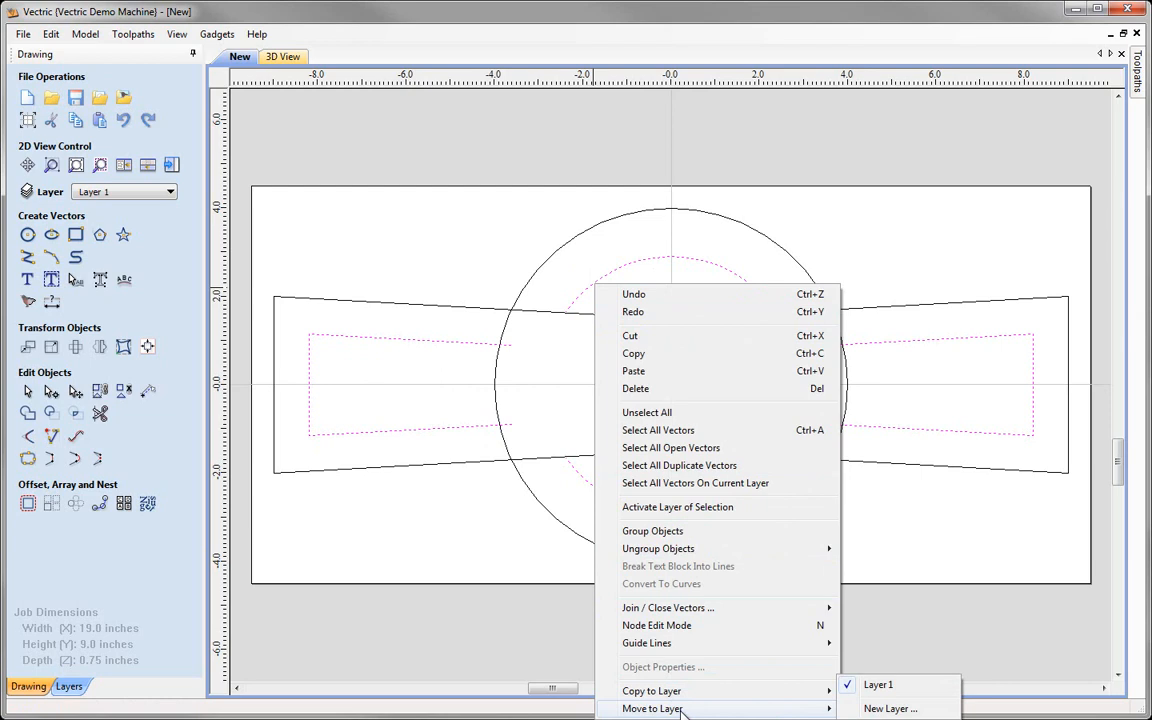
{"action": "left_click", "coordinate": [871, 708]}
{"action": "type", "text": "C"}
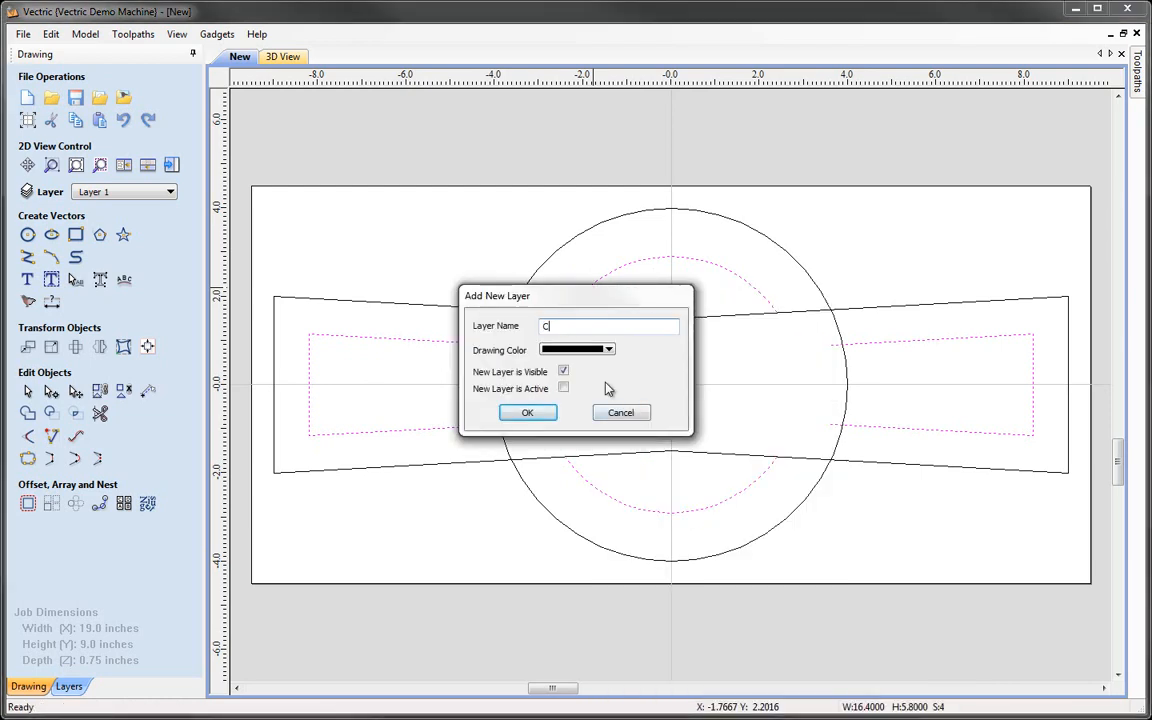
{"action": "type", "text": "onstruction"}
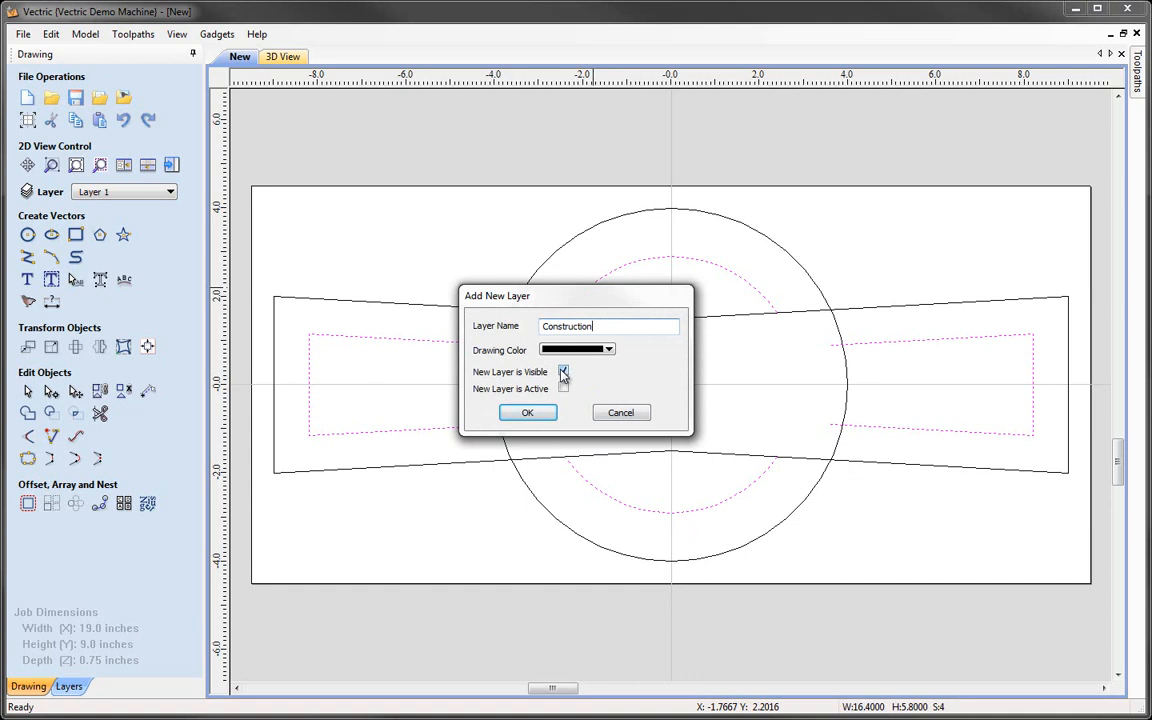
{"action": "left_click", "coordinate": [563, 372]}
{"action": "left_click", "coordinate": [528, 415]}
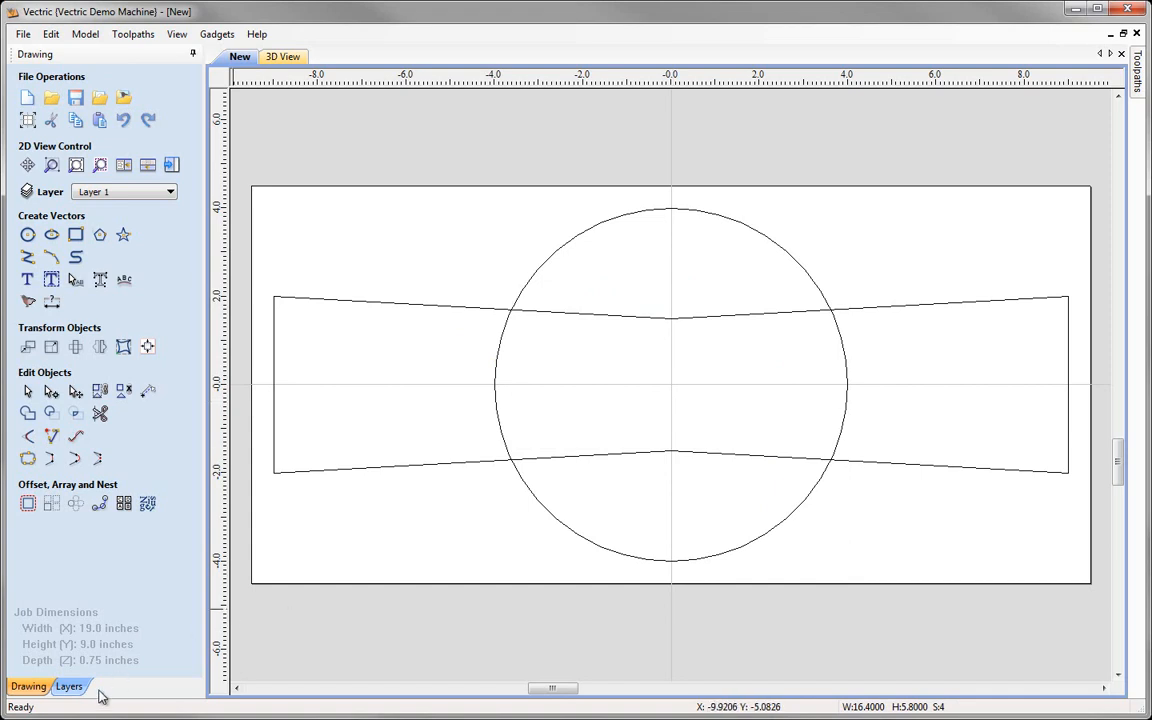
Check the Construction layer's contents by showing it briefly and hiding it again, keeping Layer 1's name
{"action": "left_click", "coordinate": [172, 193]}
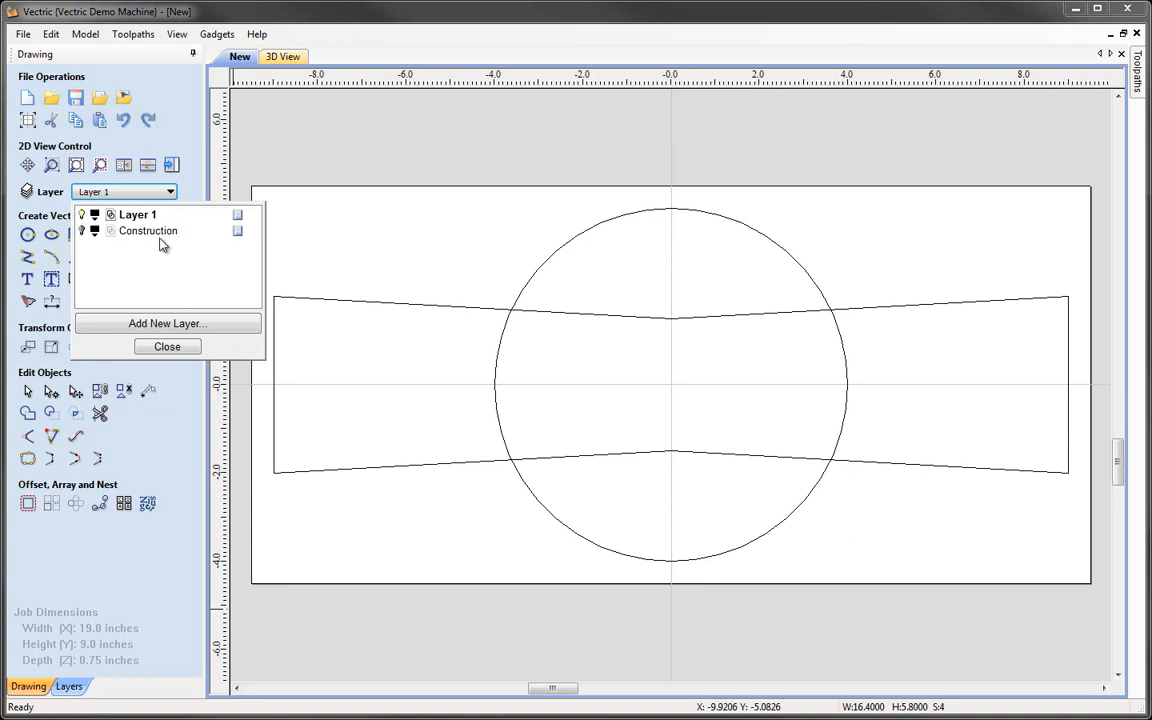
{"action": "left_click", "coordinate": [82, 231]}
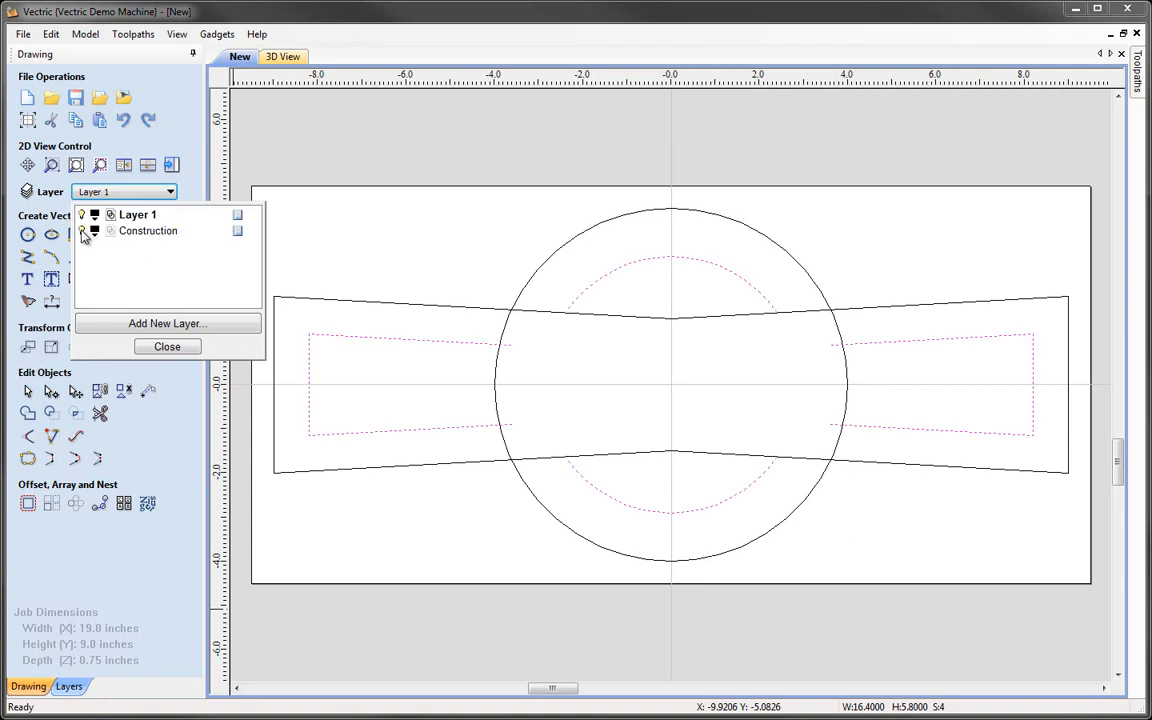
{"action": "left_click", "coordinate": [82, 231]}
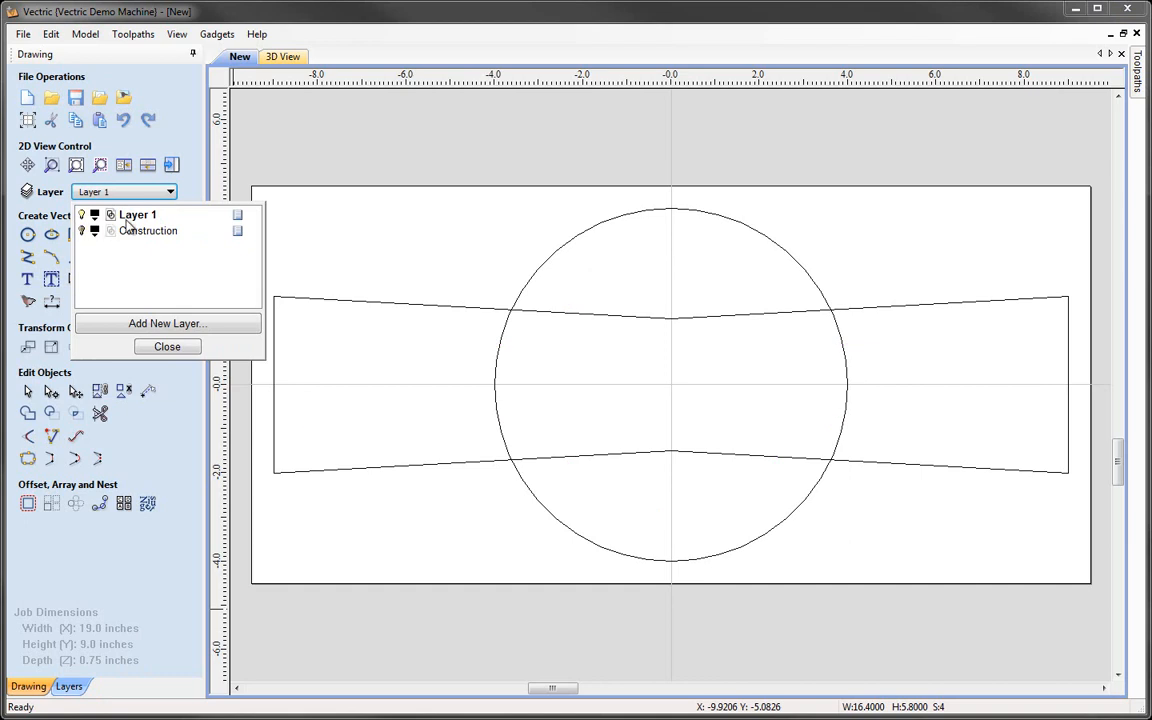
{"action": "double_click", "coordinate": [137, 215]}
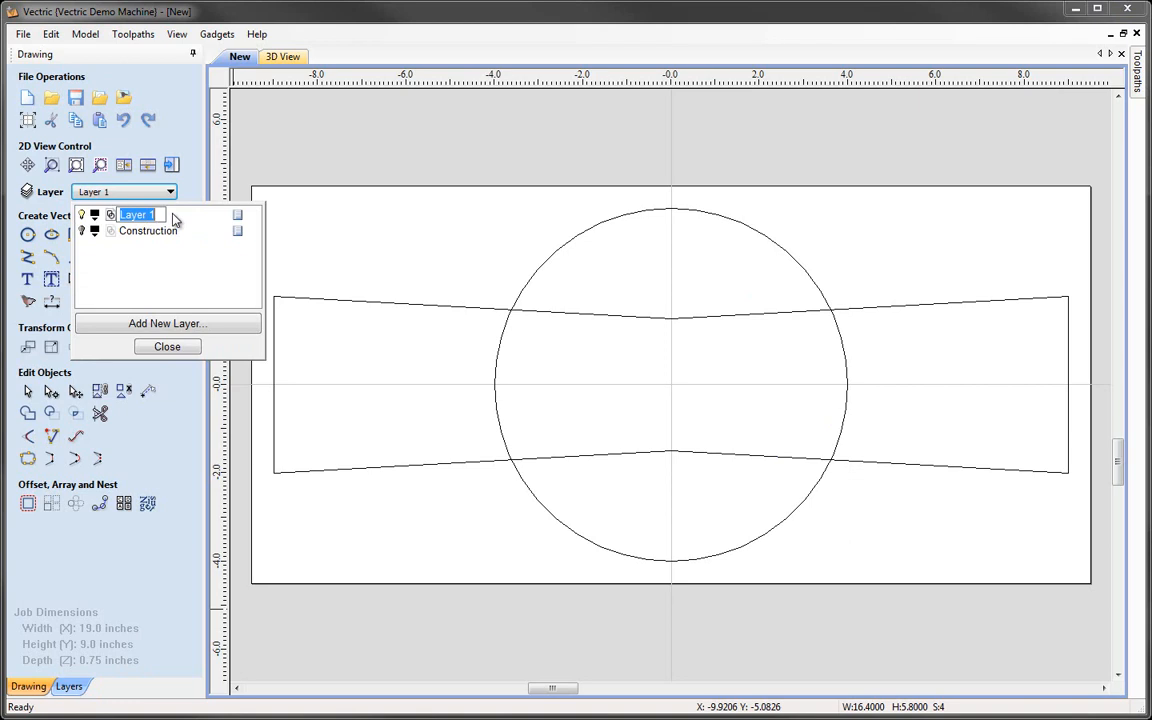
{"action": "left_click", "coordinate": [166, 347]}
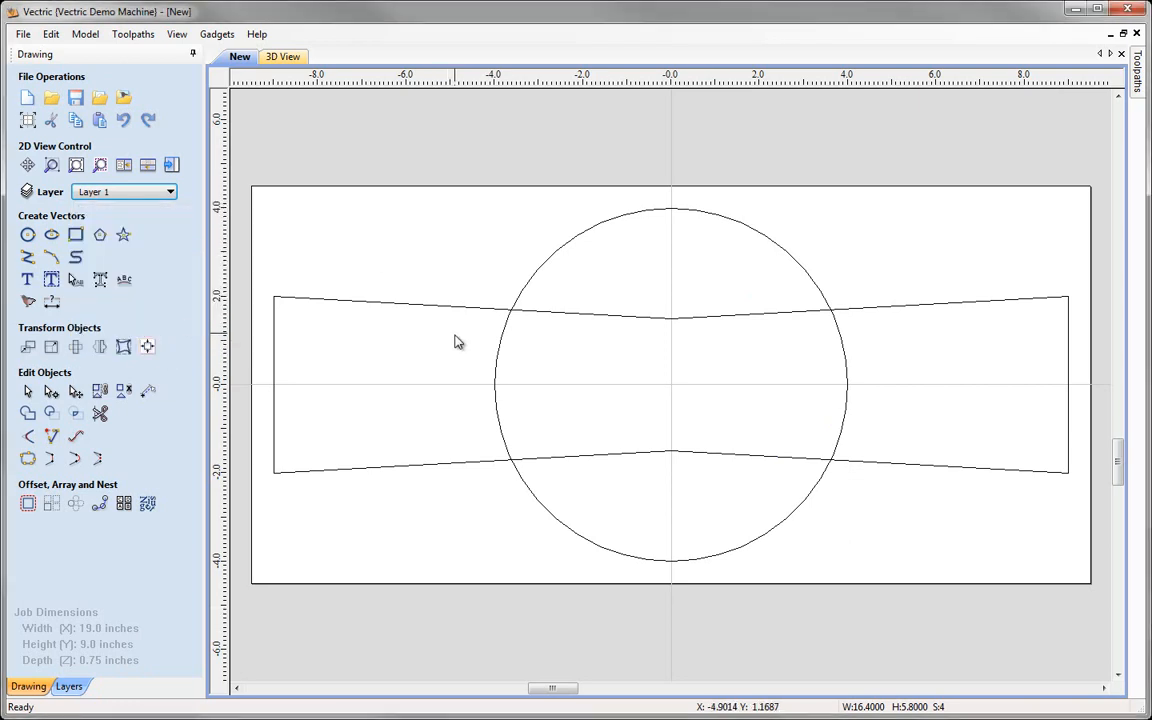
Weld the narrowed rectangle and the circle into a single outline
{"action": "left_click", "coordinate": [437, 306]}
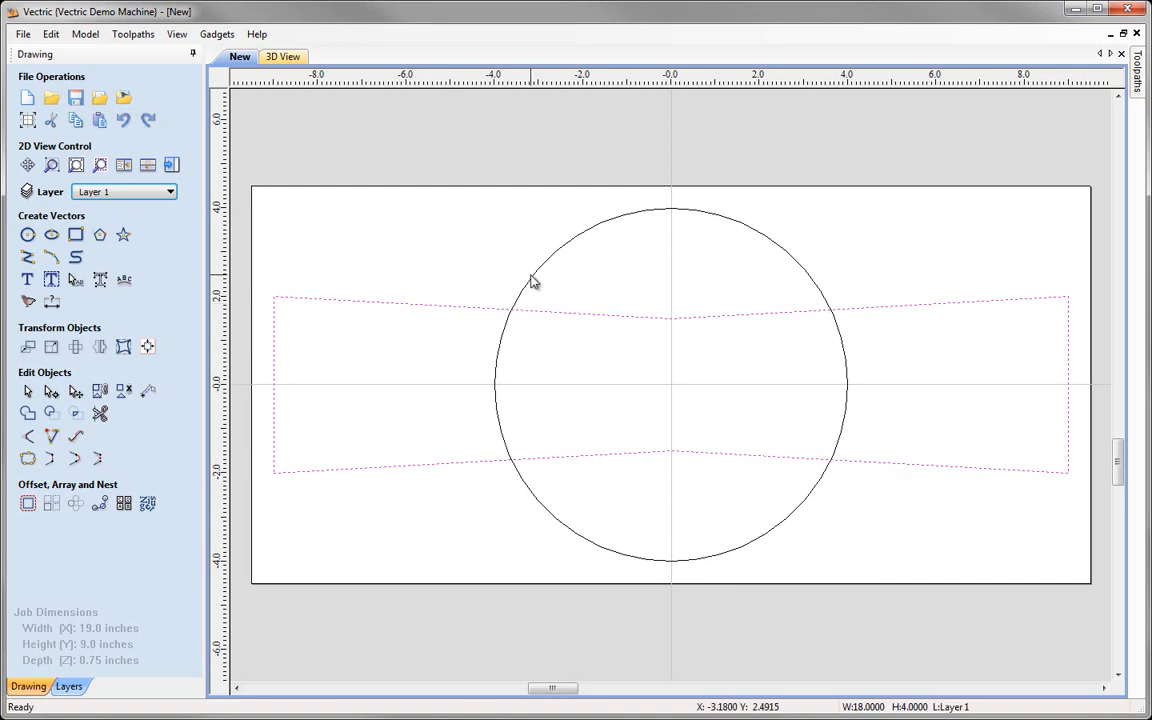
{"action": "left_click", "coordinate": [532, 283], "text": "shift"}
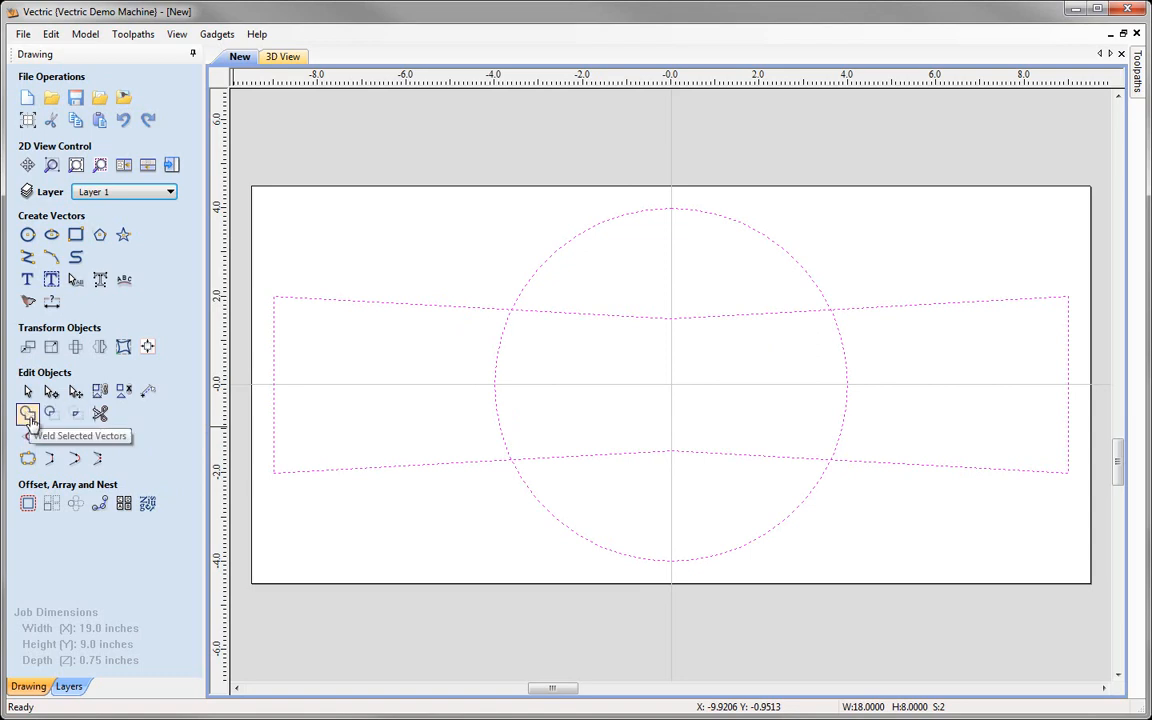
{"action": "left_click", "coordinate": [29, 416]}
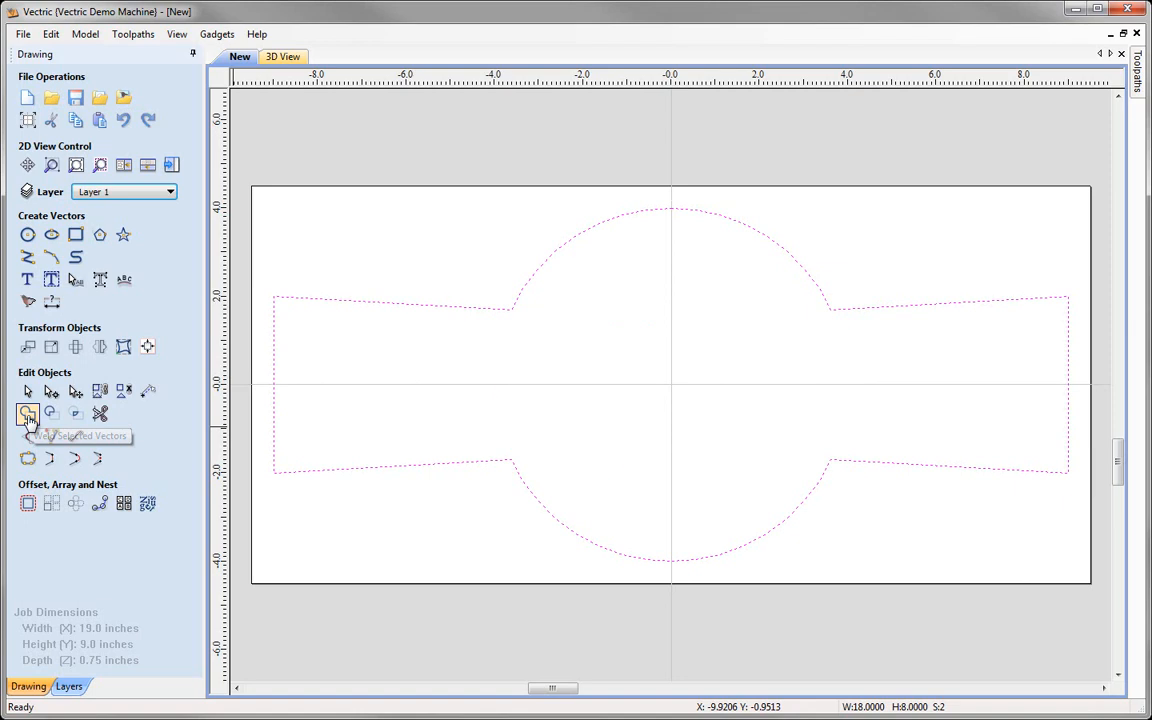
{"action": "left_click", "coordinate": [540, 378]}
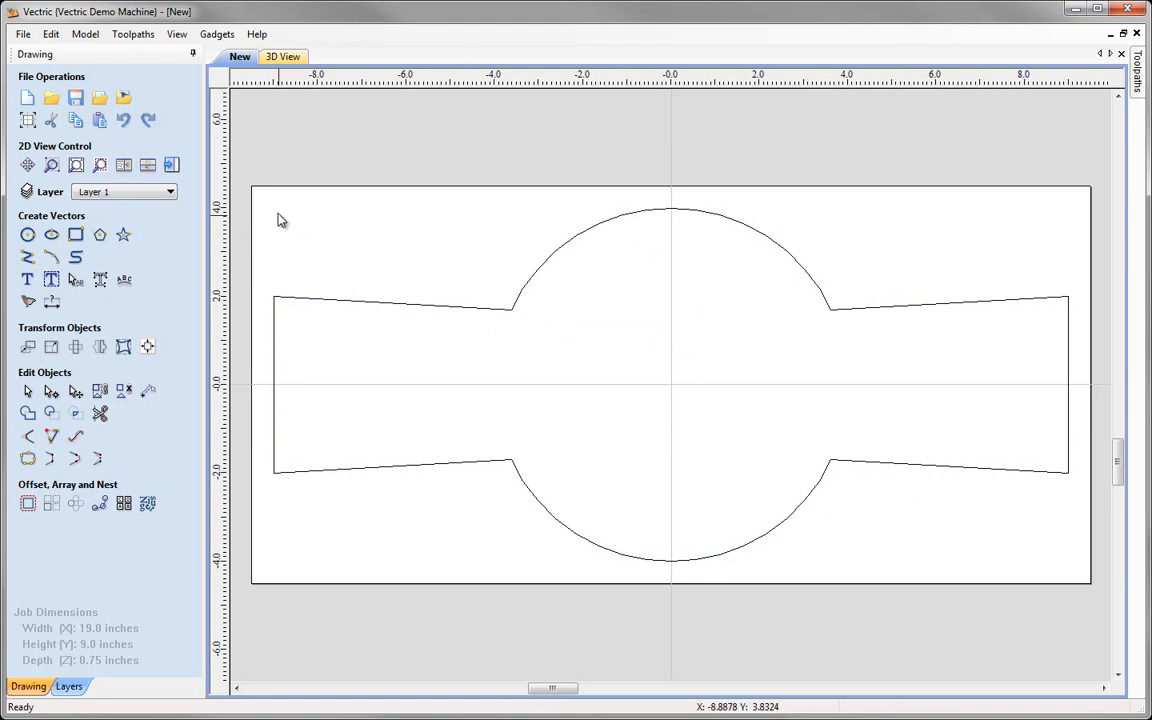
Rename Layer 1 as Outline Vector
{"action": "left_click", "coordinate": [171, 192]}
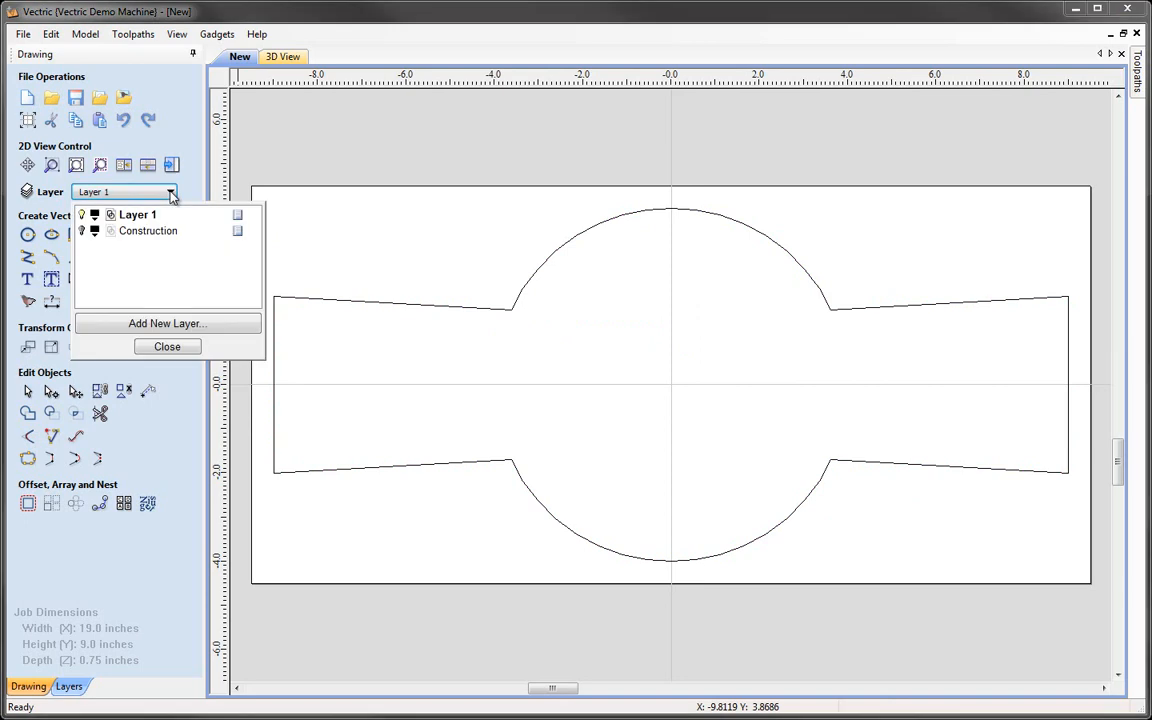
{"action": "double_click", "coordinate": [149, 219]}
{"action": "type", "text": "Outline Vecto"}
{"action": "left_click", "coordinate": [172, 346]}
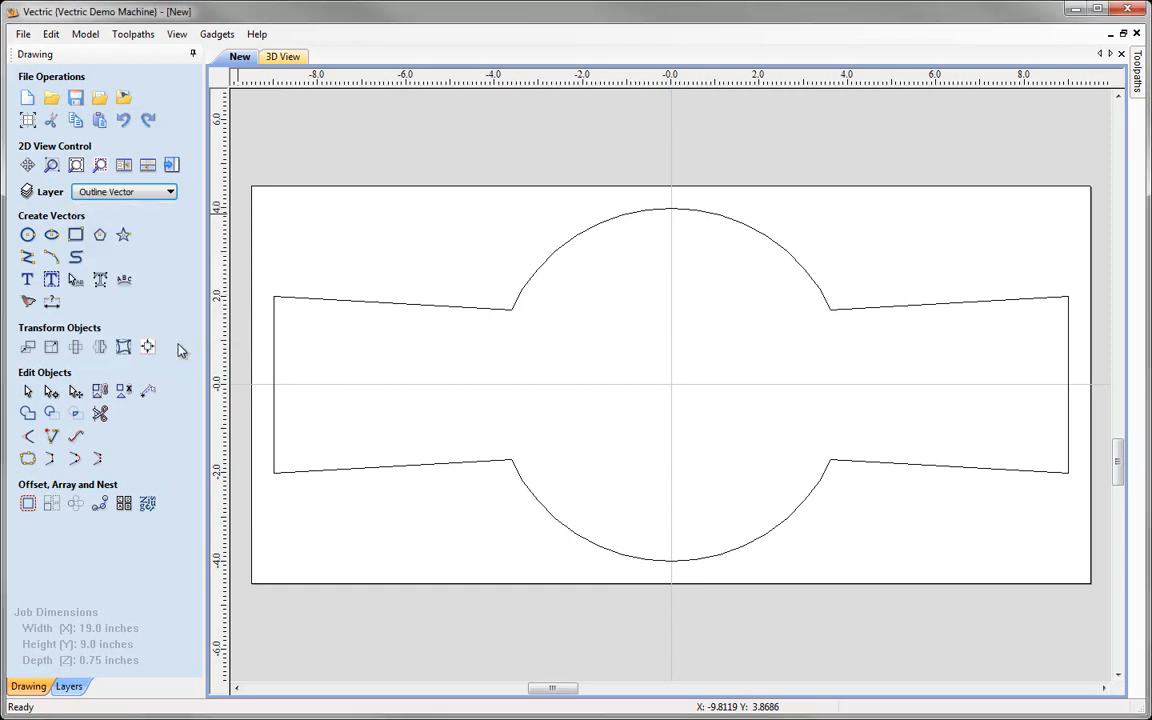
Offset the welded outline inwards by 0.2 inches with sharp corners, keeping the original and selecting the new vector
{"action": "left_click", "coordinate": [288, 304]}
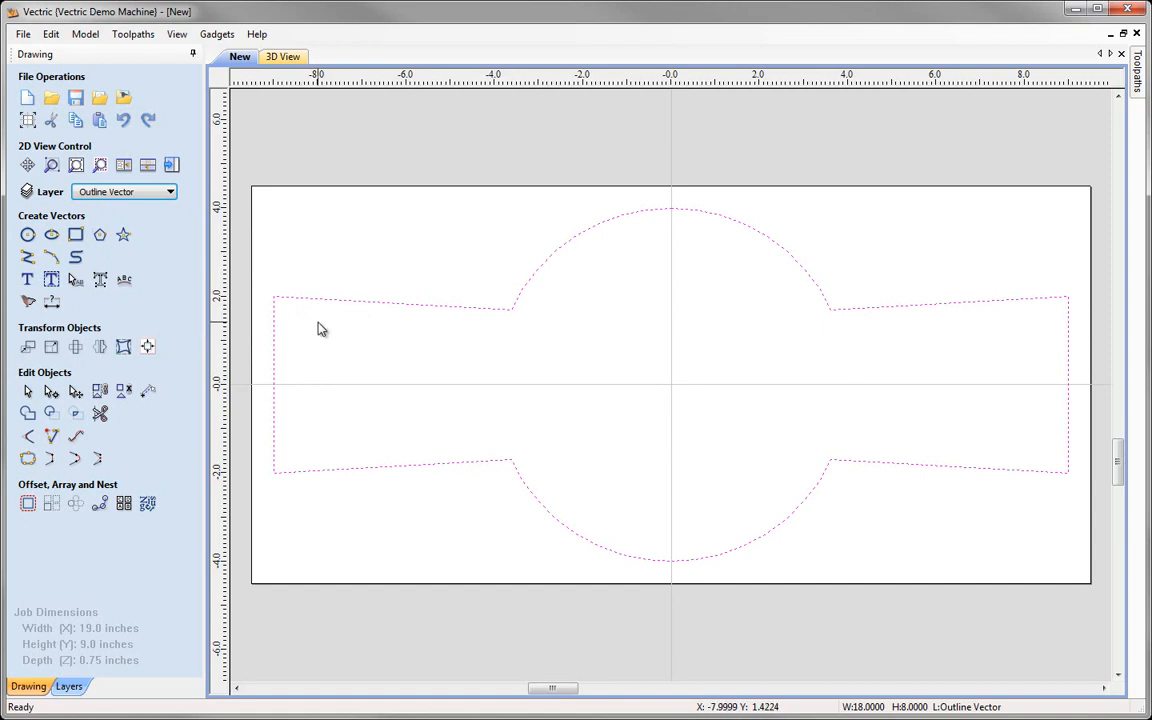
{"action": "left_click", "coordinate": [27, 506]}
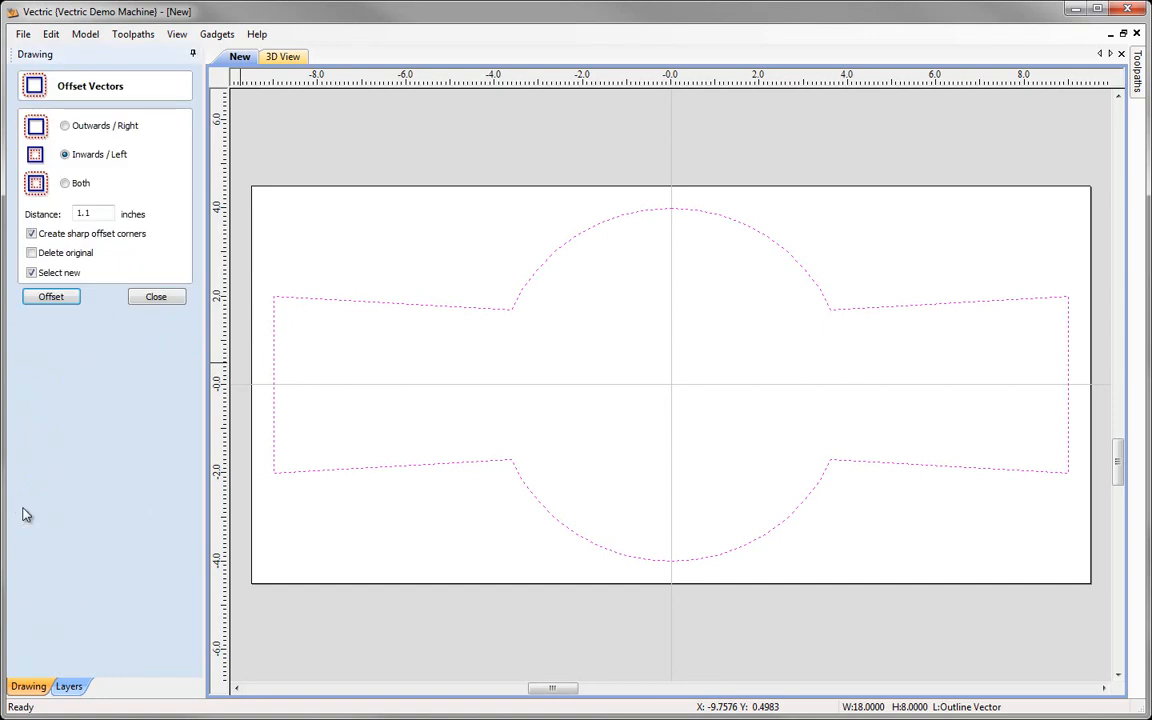
{"action": "left_click", "coordinate": [65, 155]}
{"action": "left_click_drag", "start_coordinate": [92, 213], "coordinate": [44, 219]}
{"action": "left_click", "coordinate": [50, 297]}
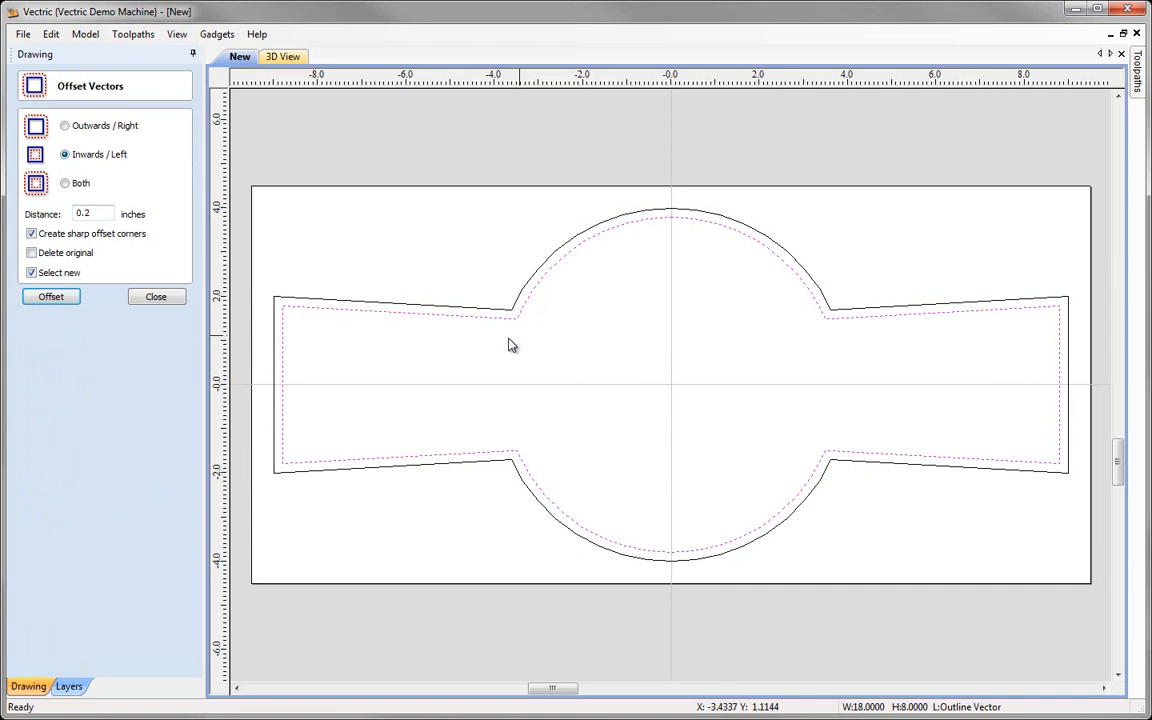
Offset the new inner outline inwards by a further 0.1 inches, keeping the original
{"action": "double_click", "coordinate": [87, 213]}
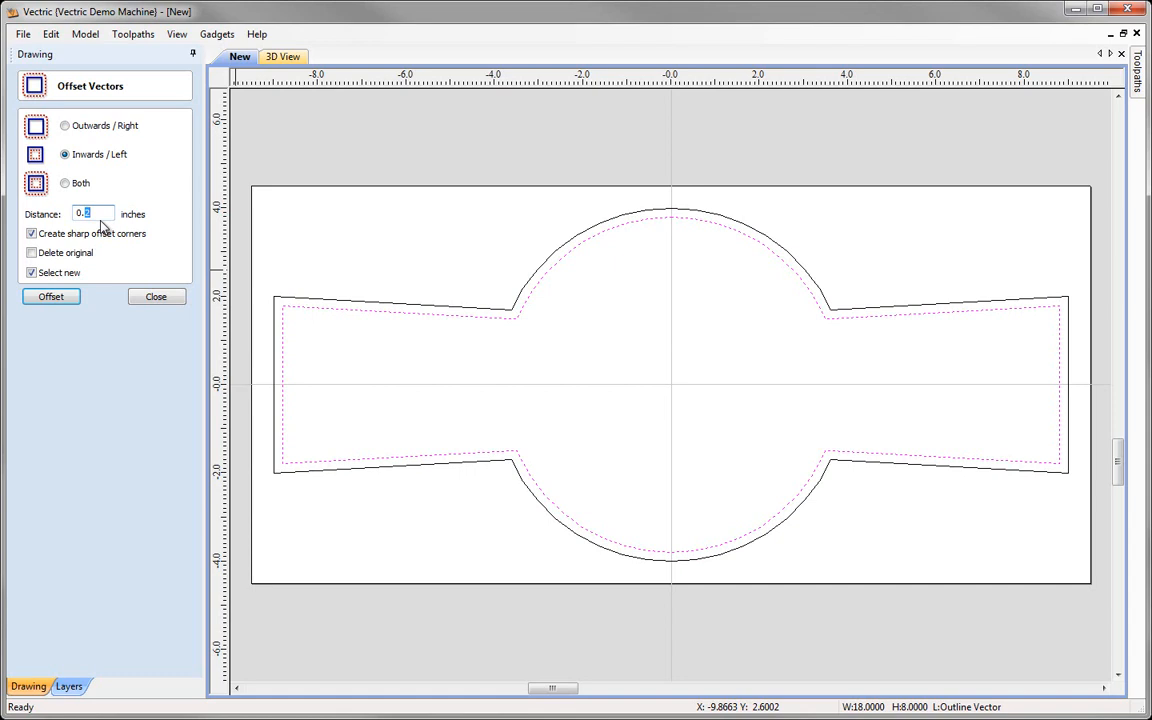
{"action": "type", "text": "1"}
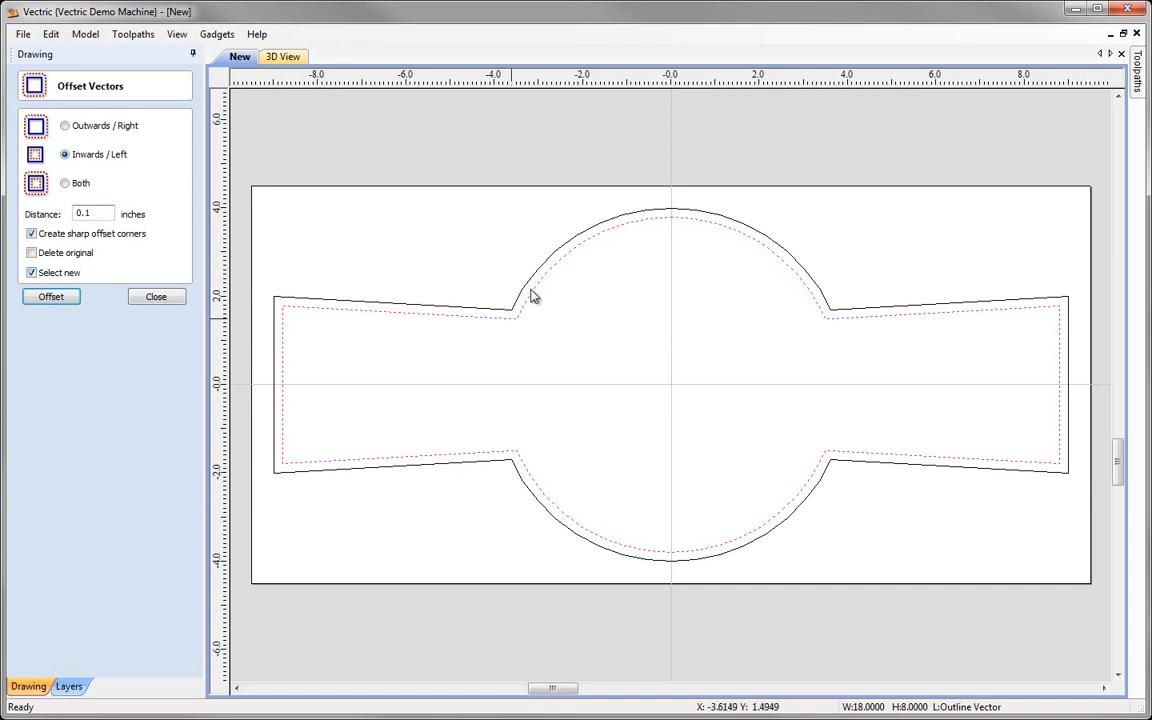
{"action": "left_click", "coordinate": [62, 300]}
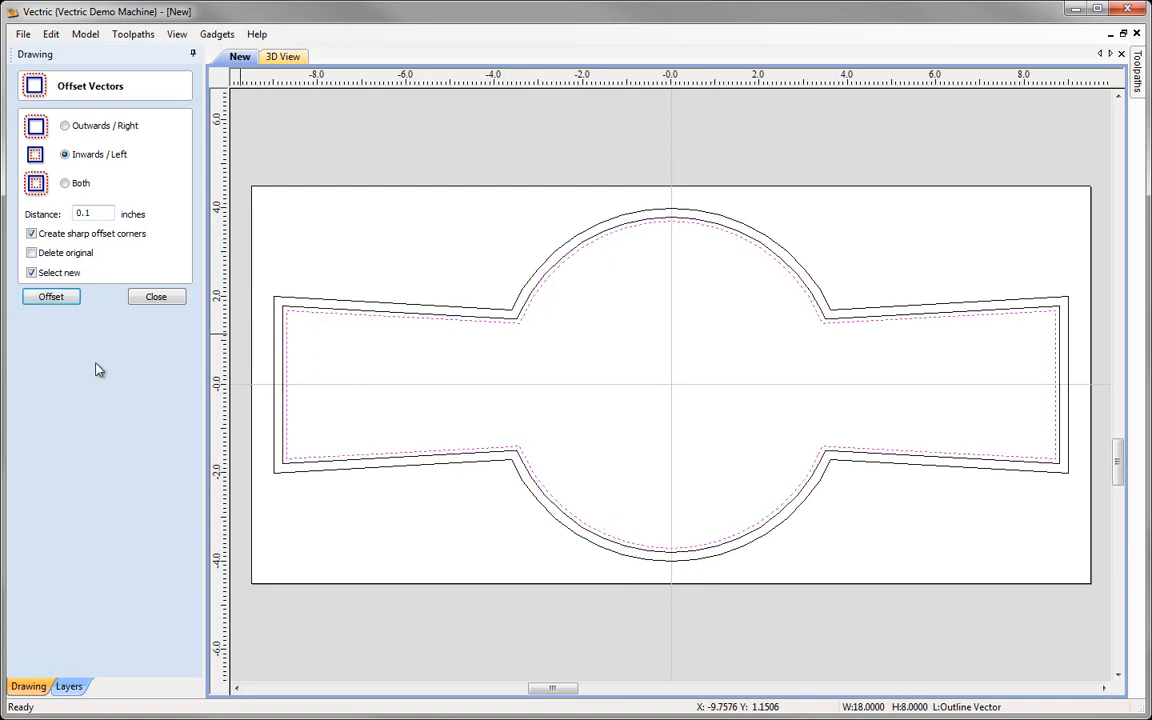
{"action": "left_click", "coordinate": [157, 298]}
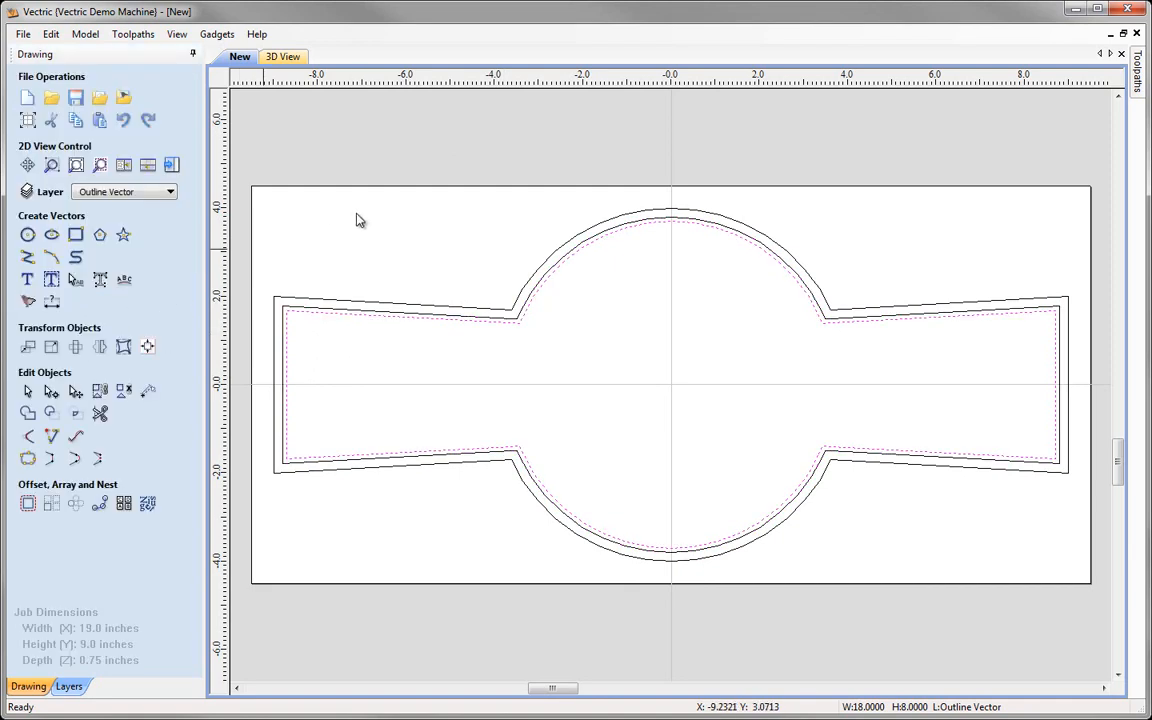
{"action": "left_click", "coordinate": [360, 265]}
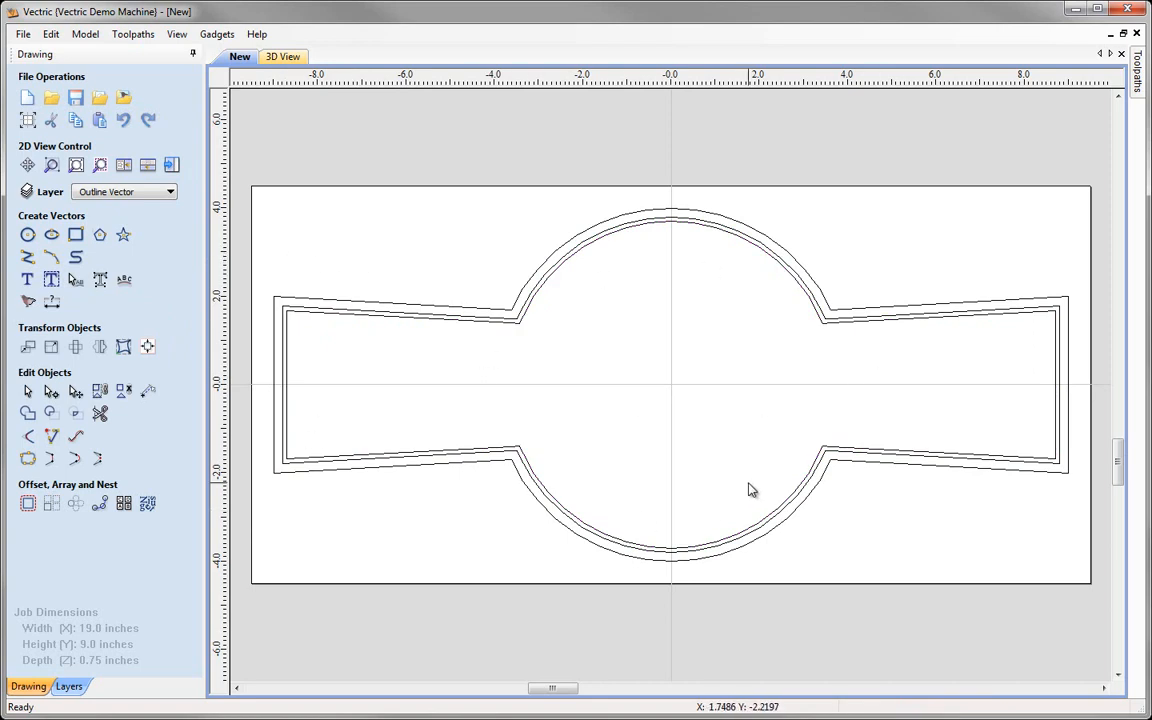
Display the Construction layer in place of Outline Vector and make Construction the active layer
{"action": "left_click", "coordinate": [170, 193]}
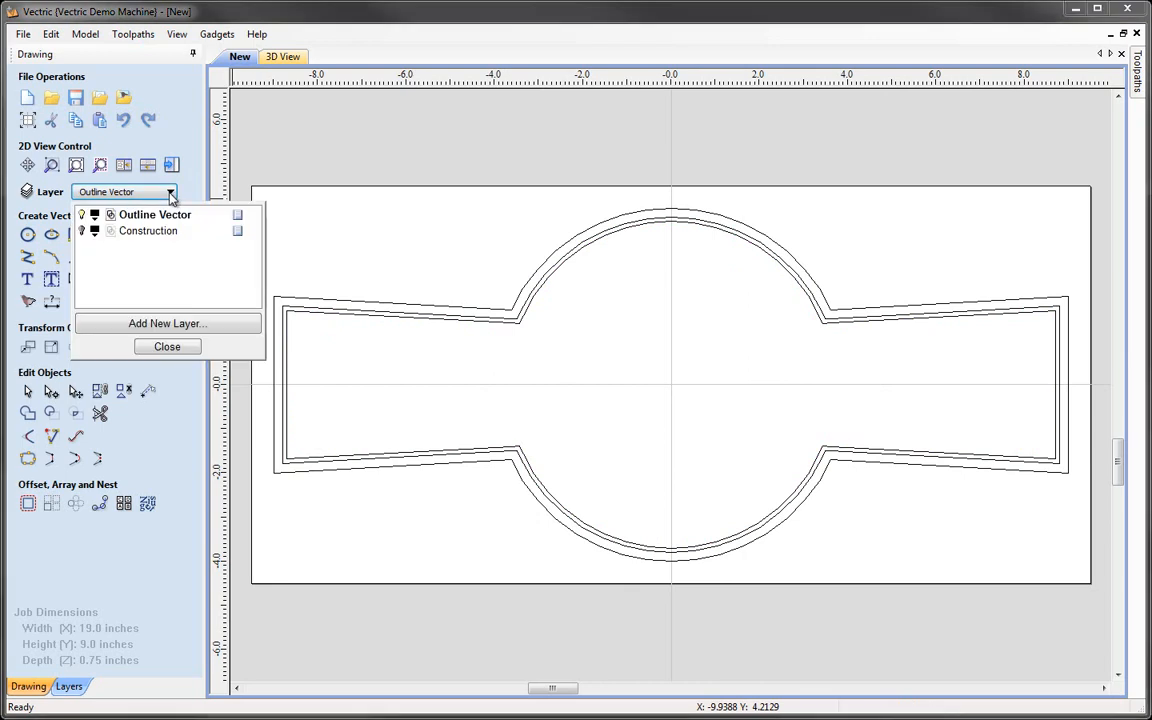
{"action": "left_click", "coordinate": [83, 231]}
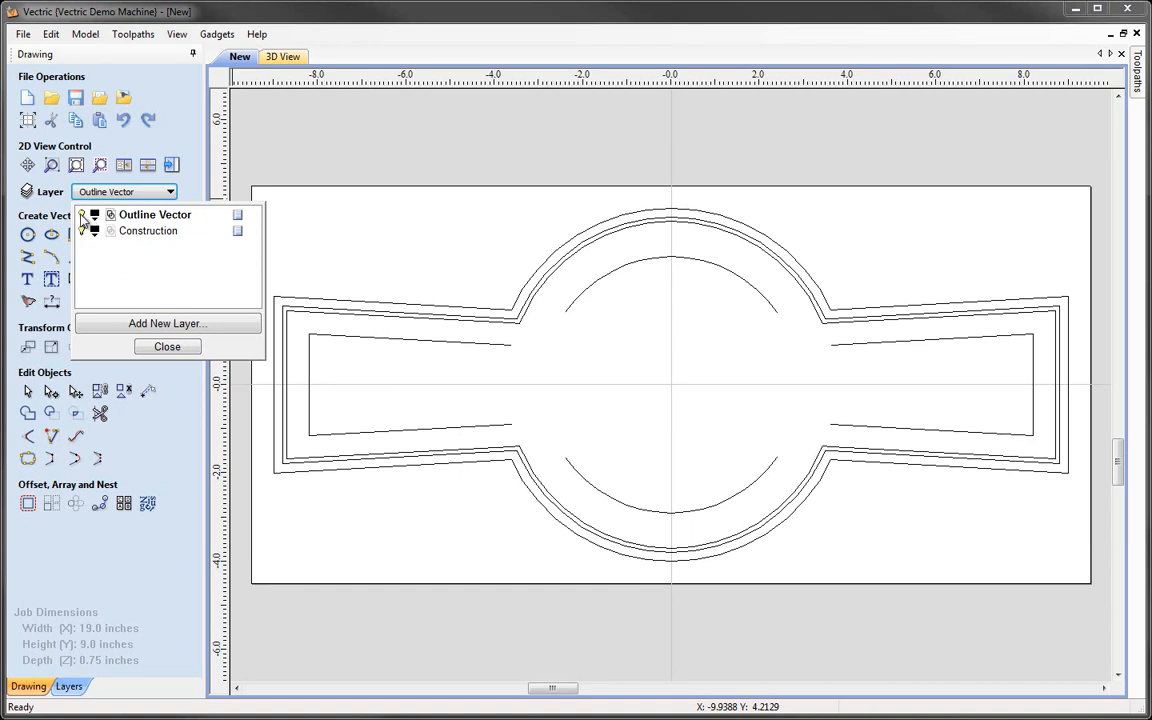
{"action": "left_click", "coordinate": [83, 216]}
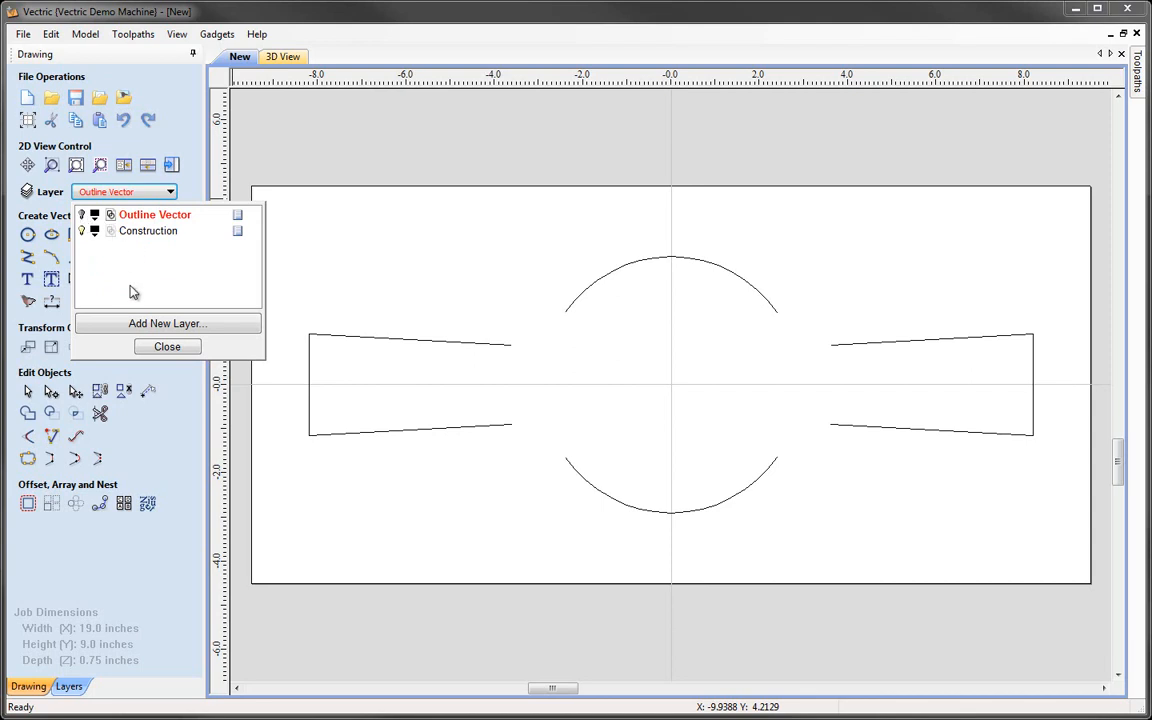
{"action": "left_click", "coordinate": [146, 231]}
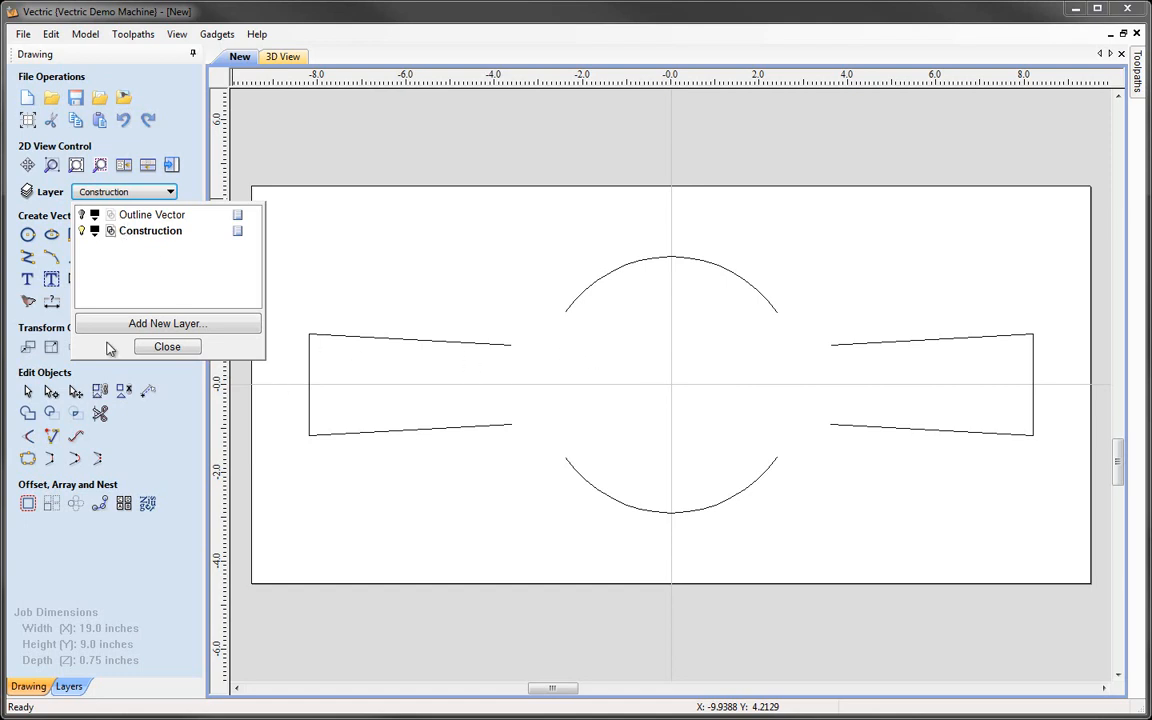
Add a new active layer named Text
{"action": "left_click", "coordinate": [224, 325]}
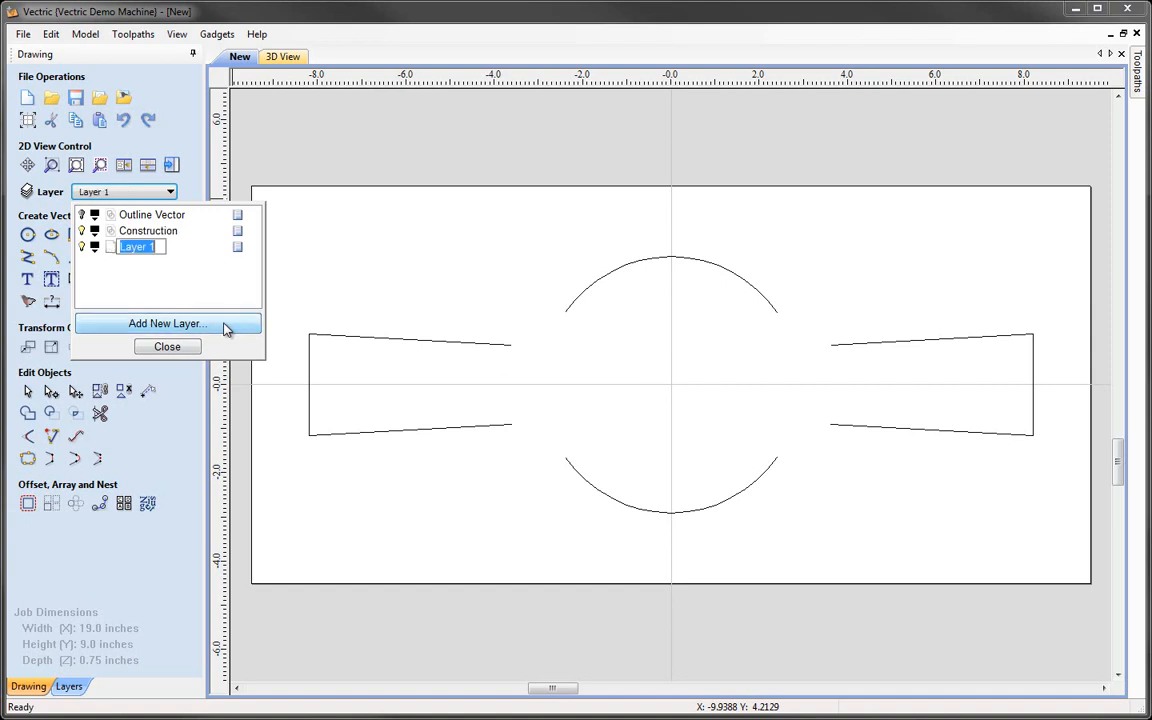
{"action": "type", "text": "Text"}
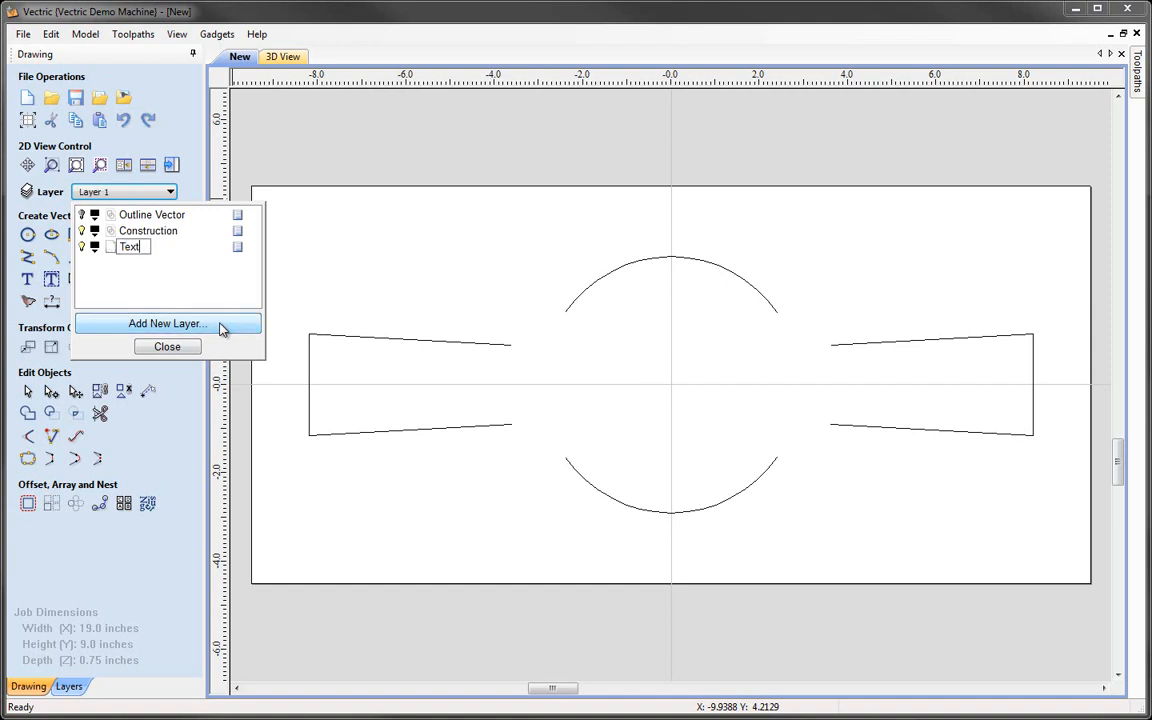
{"action": "left_click", "coordinate": [181, 294]}
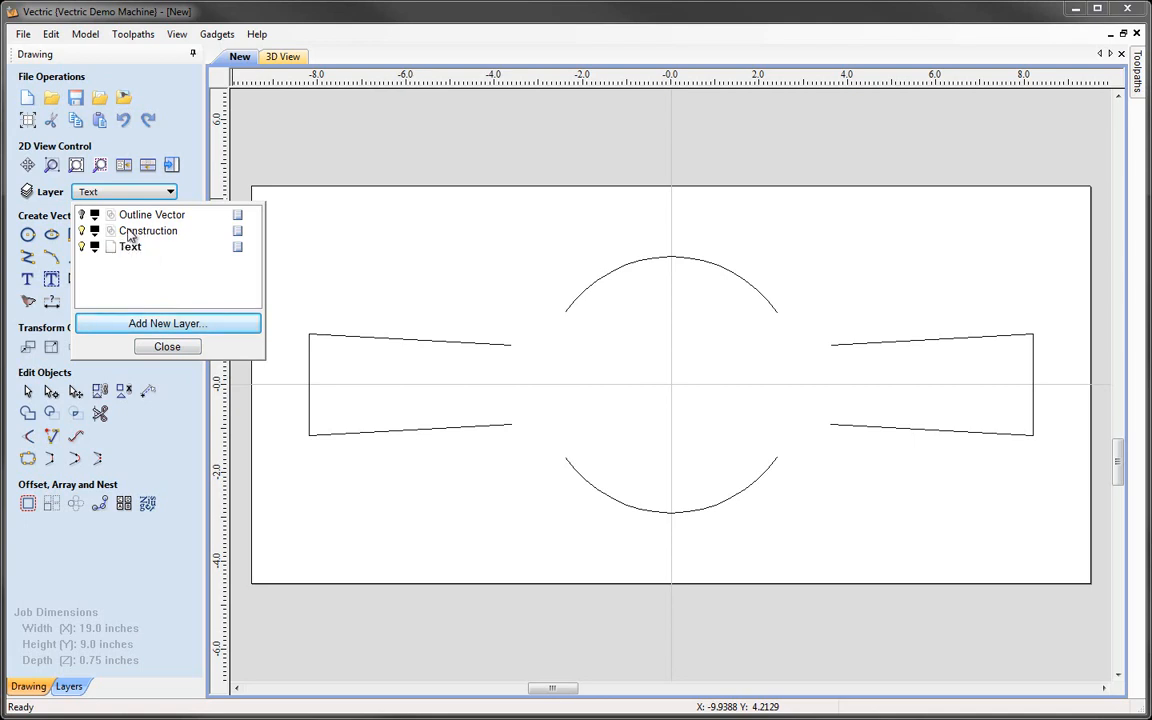
{"action": "left_click", "coordinate": [167, 347]}
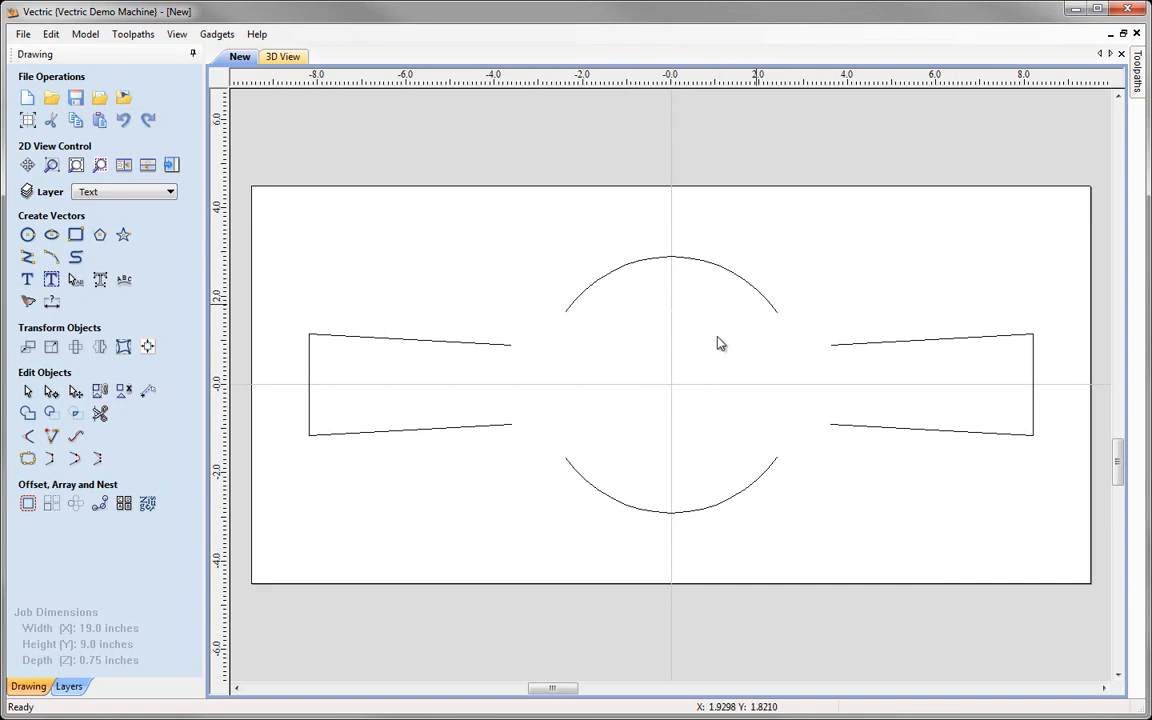
Draw a five-pointed star in the middle of the job and set its center point to X 0, Y 0
{"action": "left_click", "coordinate": [124, 237]}
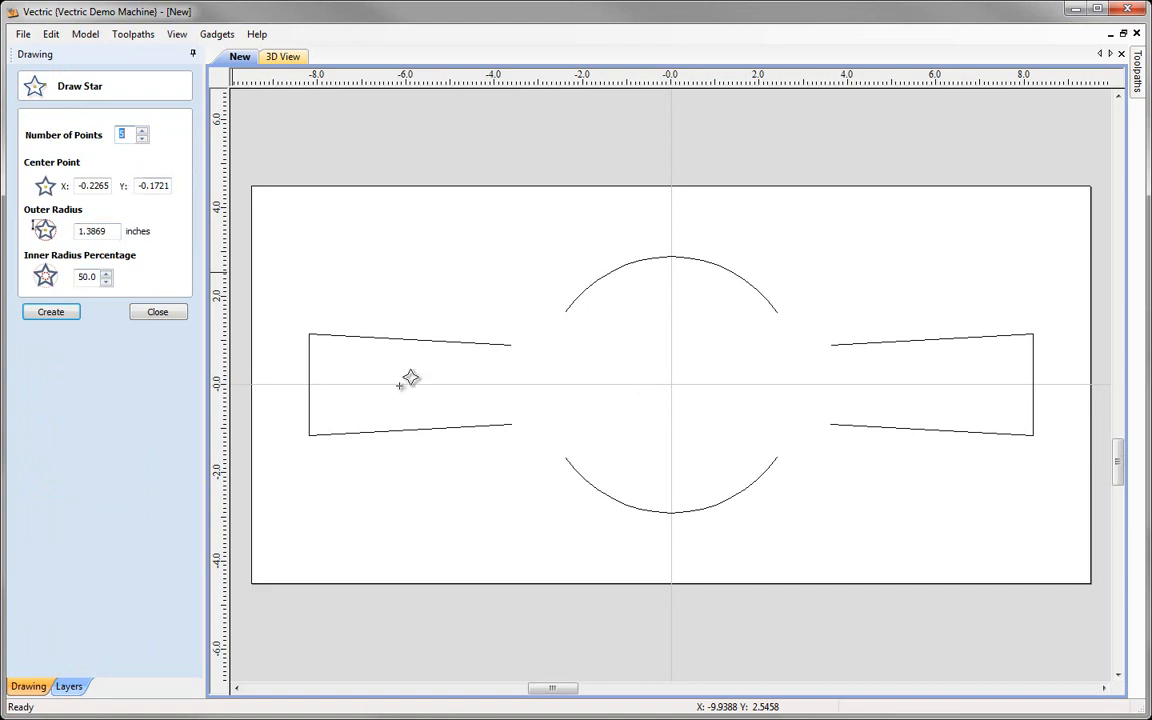
{"action": "left_click_drag", "start_coordinate": [673, 384], "coordinate": [706, 421]}
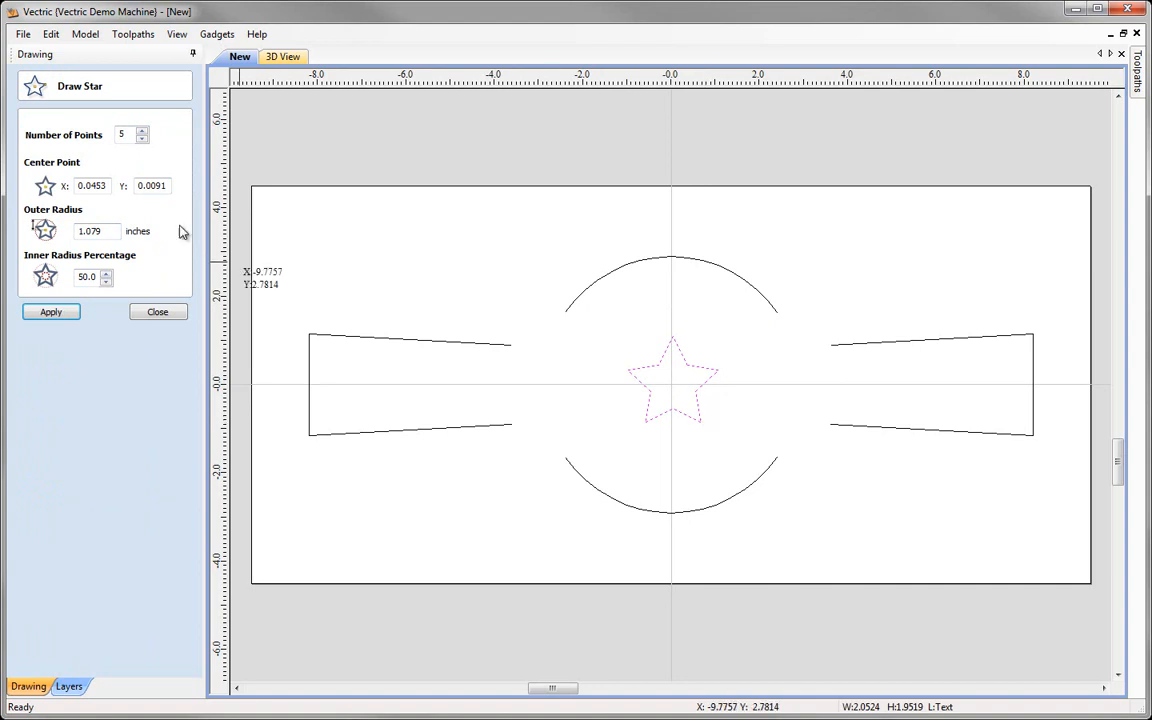
{"action": "double_click", "coordinate": [94, 186]}
{"action": "type", "text": "0"}
{"action": "double_click", "coordinate": [150, 186]}
{"action": "type", "text": "0"}
Apply an outer radius of 0.5 inches and an inner radius percentage of 38.2 to the star
{"action": "double_click", "coordinate": [90, 231]}
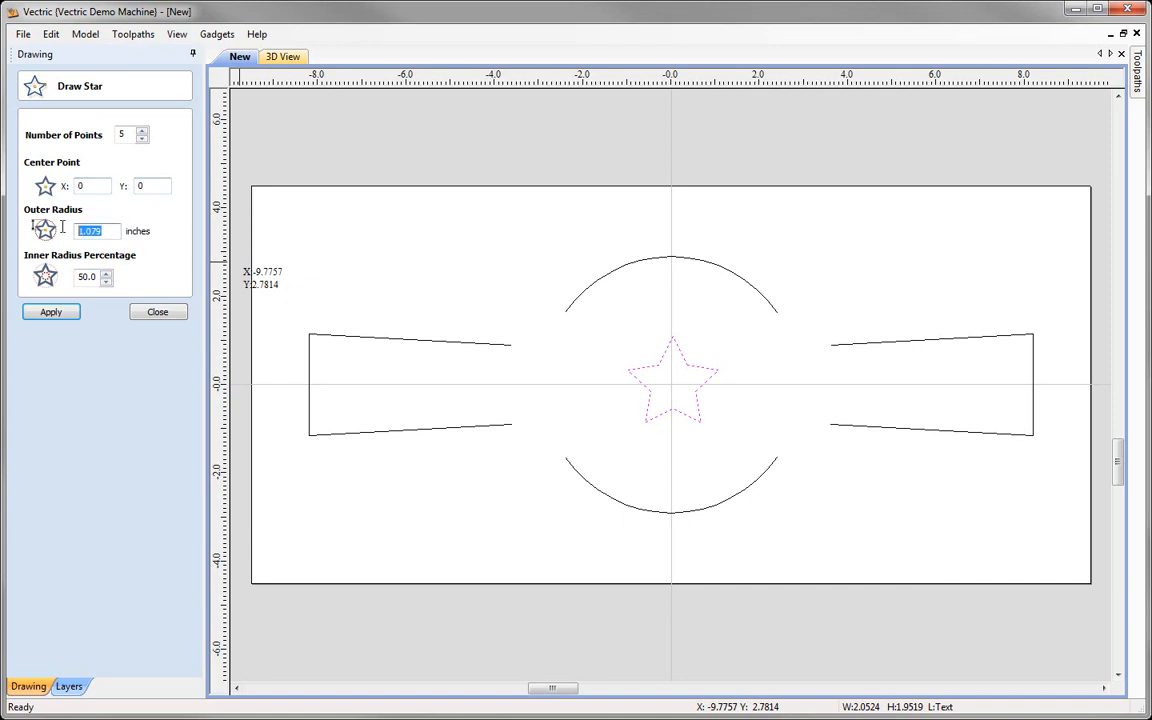
{"action": "type", "text": "0.5"}
{"action": "key", "text": "Tab"}
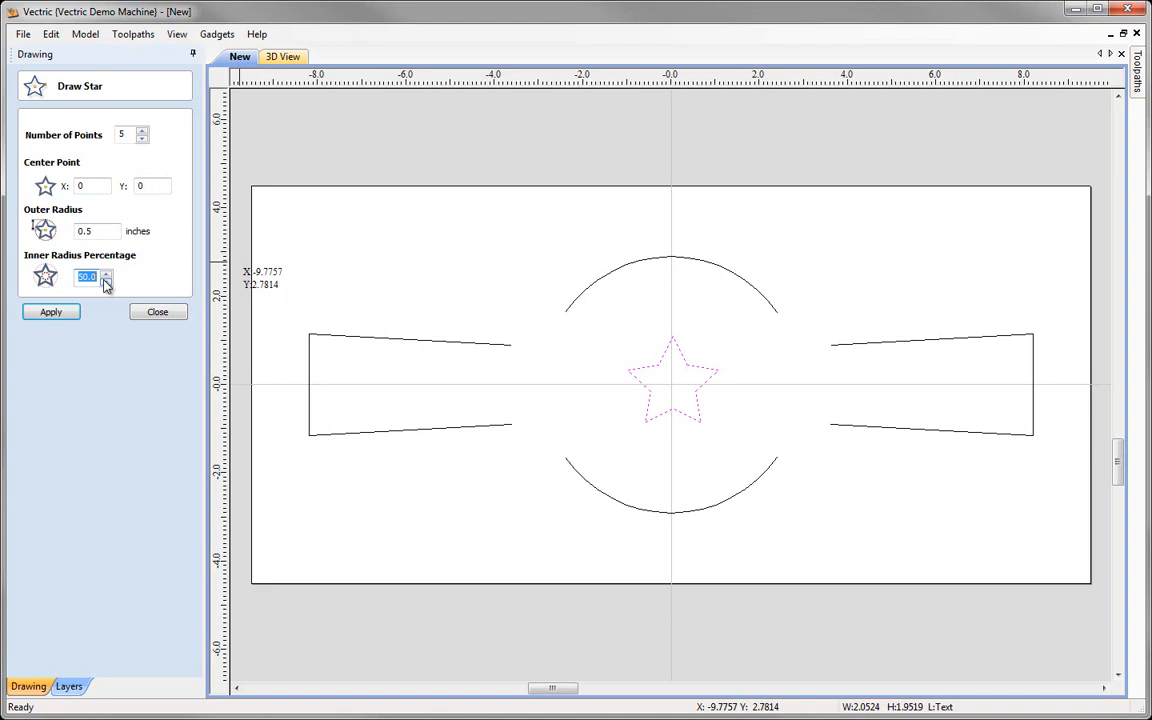
{"action": "type", "text": "38.2"}
{"action": "left_click", "coordinate": [44, 316]}
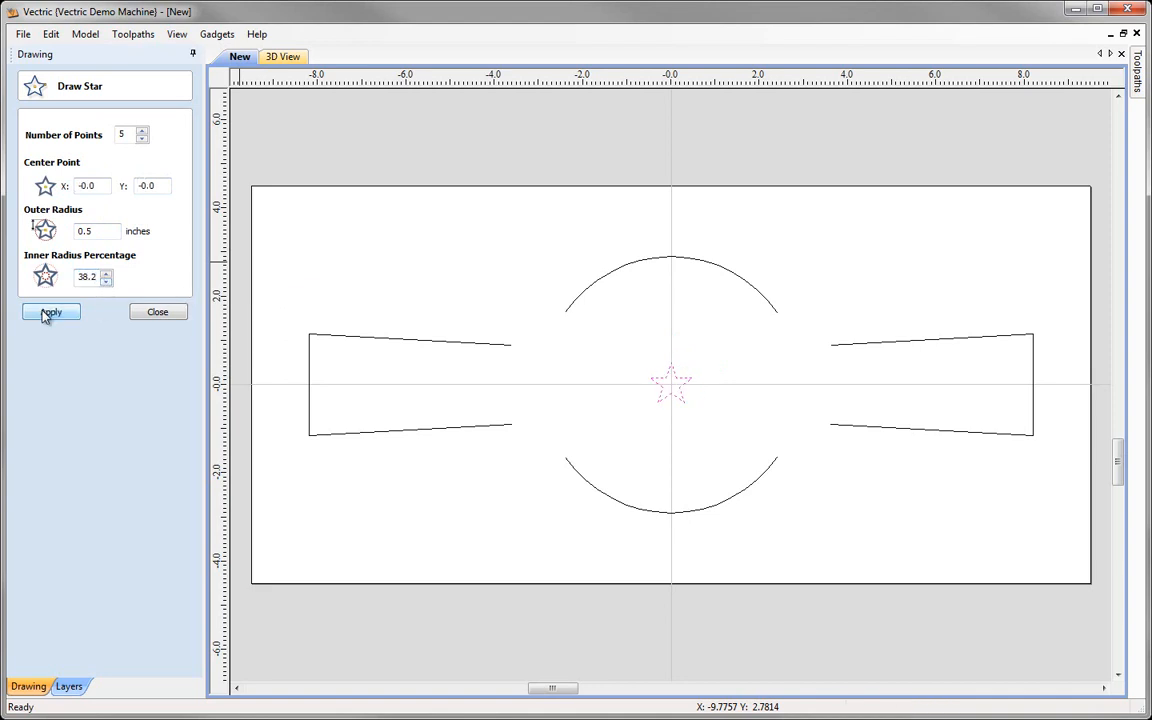
{"action": "scroll", "coordinate": [674, 375], "scroll_direction": "up", "scroll_amount": 5}
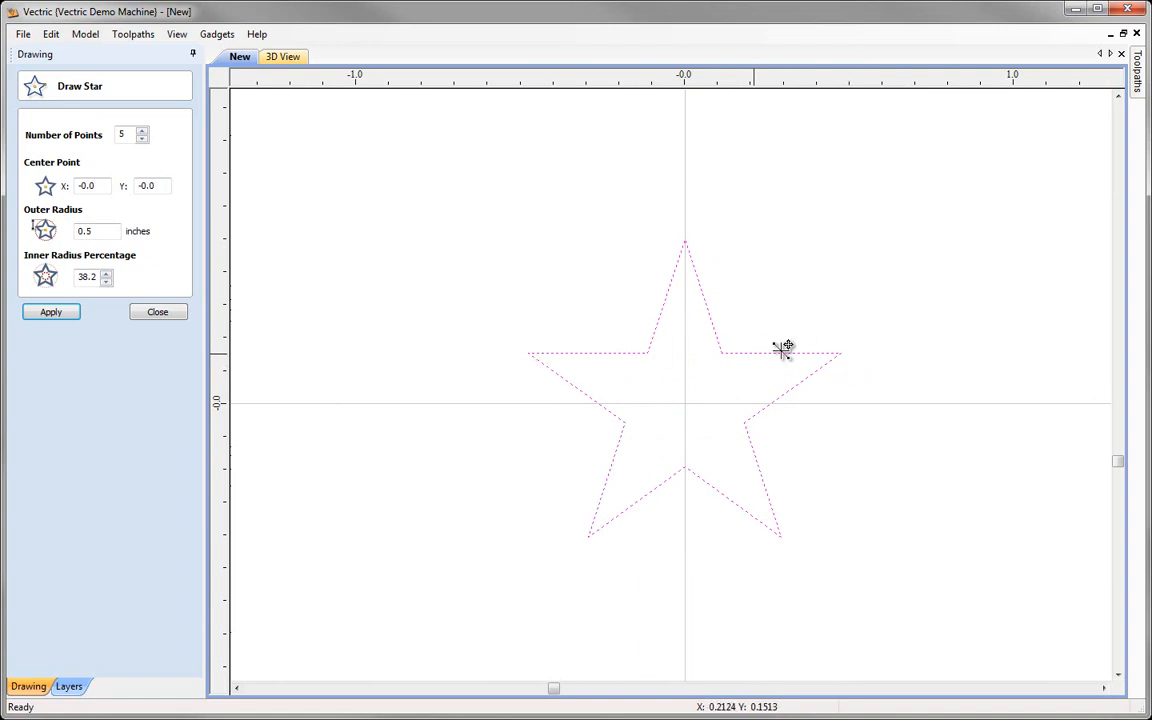
{"action": "left_click", "coordinate": [166, 316]}
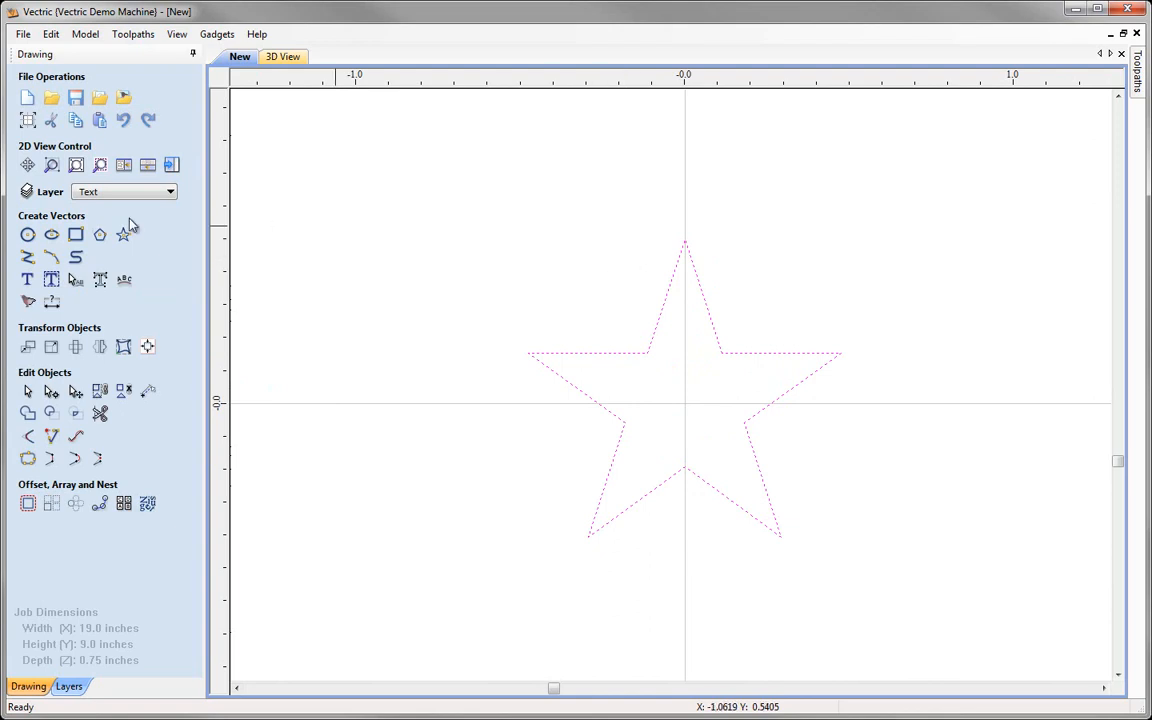
Copy the star along the upper construction arc as 5 copies aligned to the curve, without creating a new layer
{"action": "left_click", "coordinate": [76, 166]}
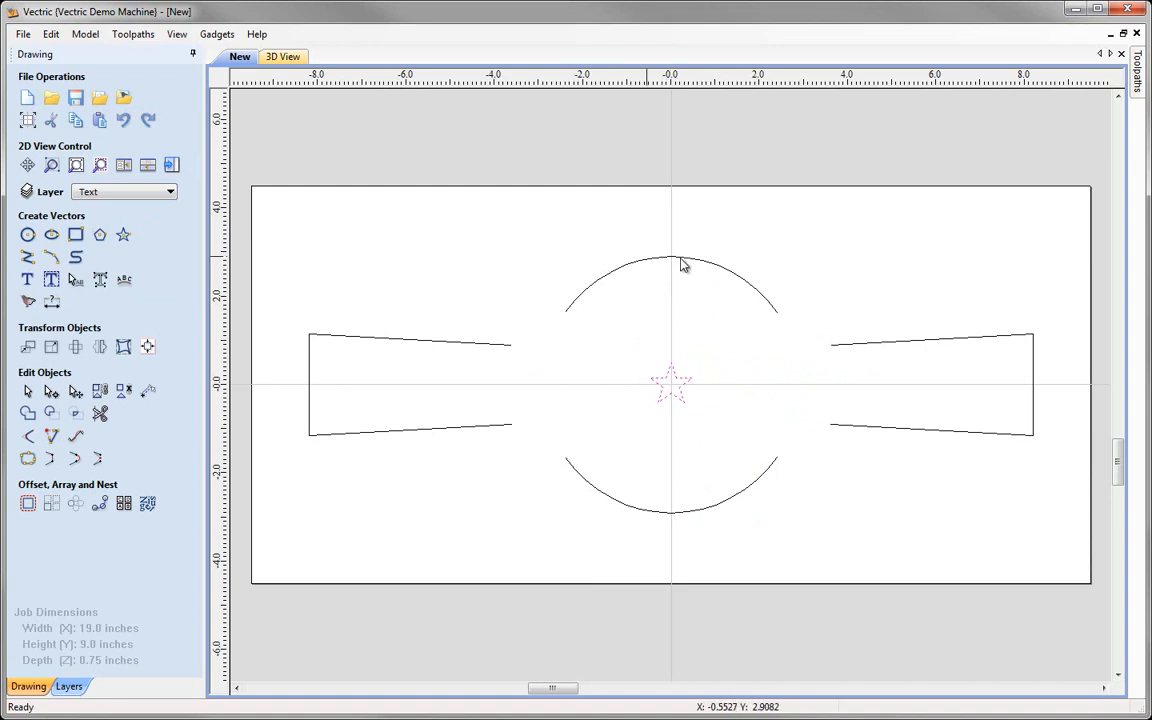
{"action": "left_click", "coordinate": [618, 272], "text": "shift"}
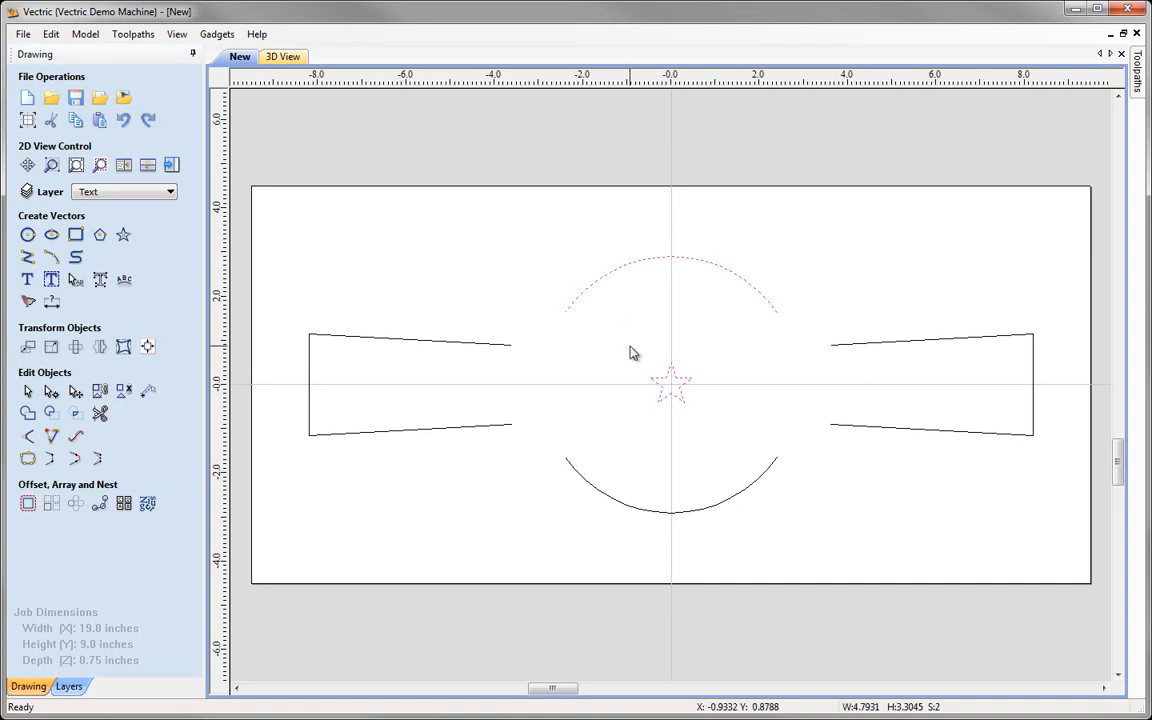
{"action": "left_click", "coordinate": [99, 505]}
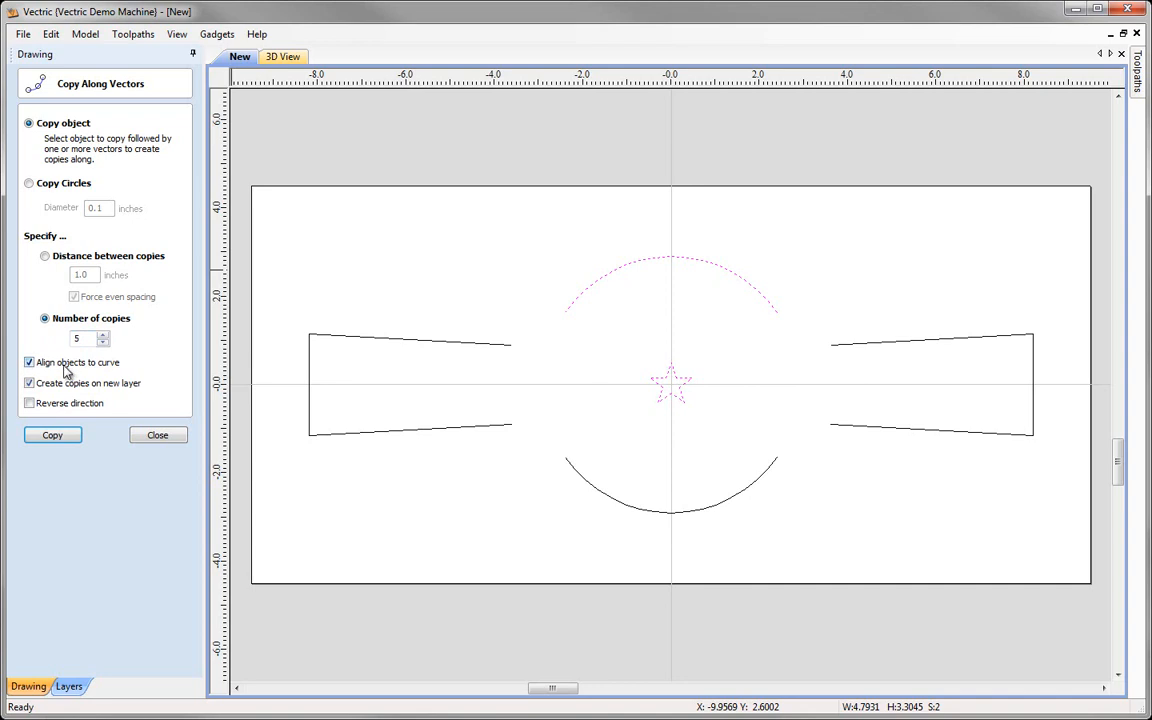
{"action": "left_click", "coordinate": [29, 383]}
{"action": "left_click", "coordinate": [53, 437]}
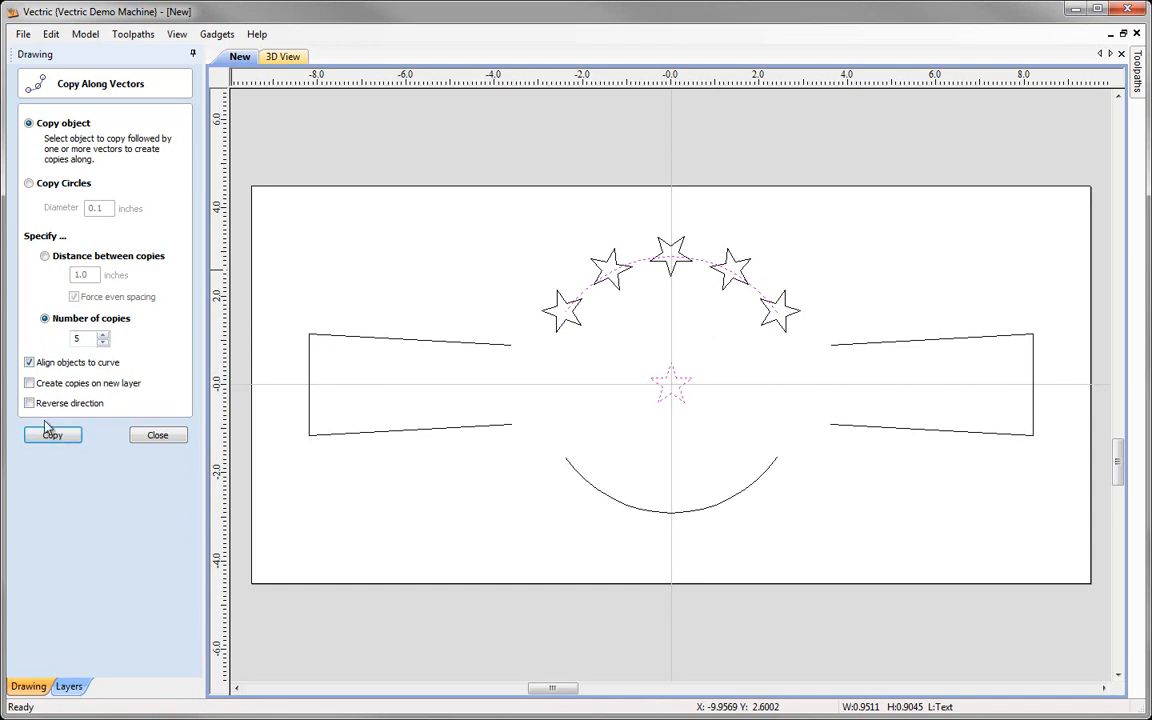
Replace the five star copies on the upper arc with copies made in the reverse direction
{"action": "left_click", "coordinate": [30, 403]}
{"action": "left_click", "coordinate": [55, 441]}
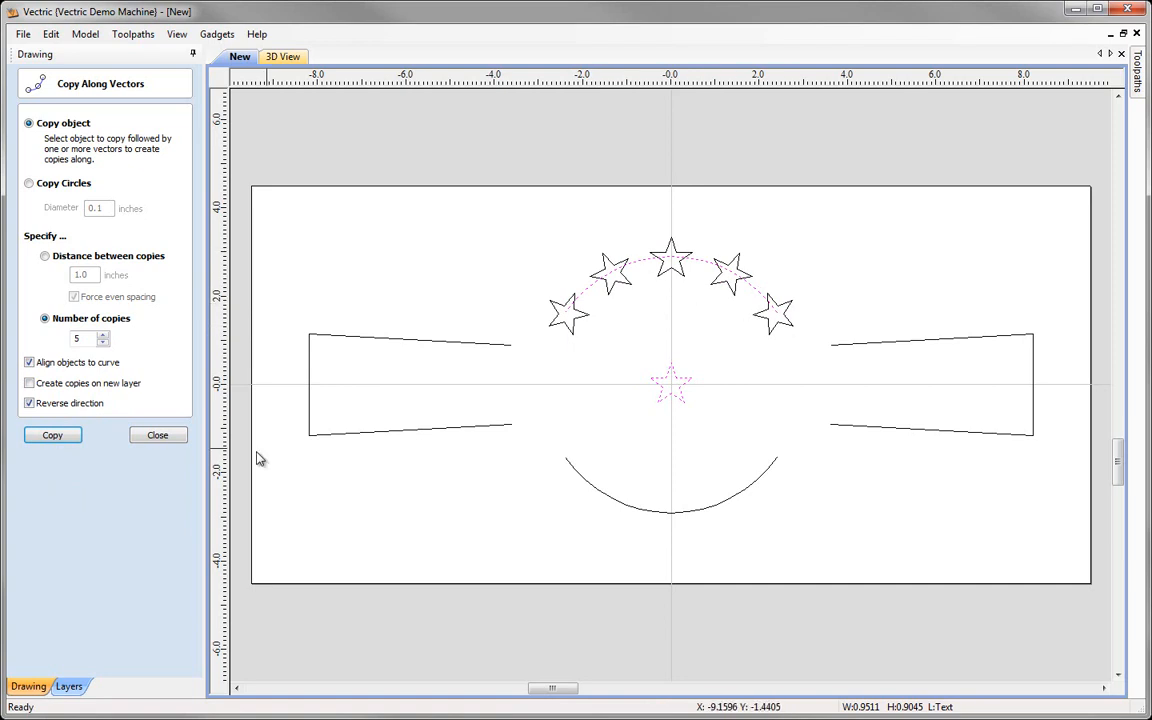
{"action": "left_click", "coordinate": [157, 436]}
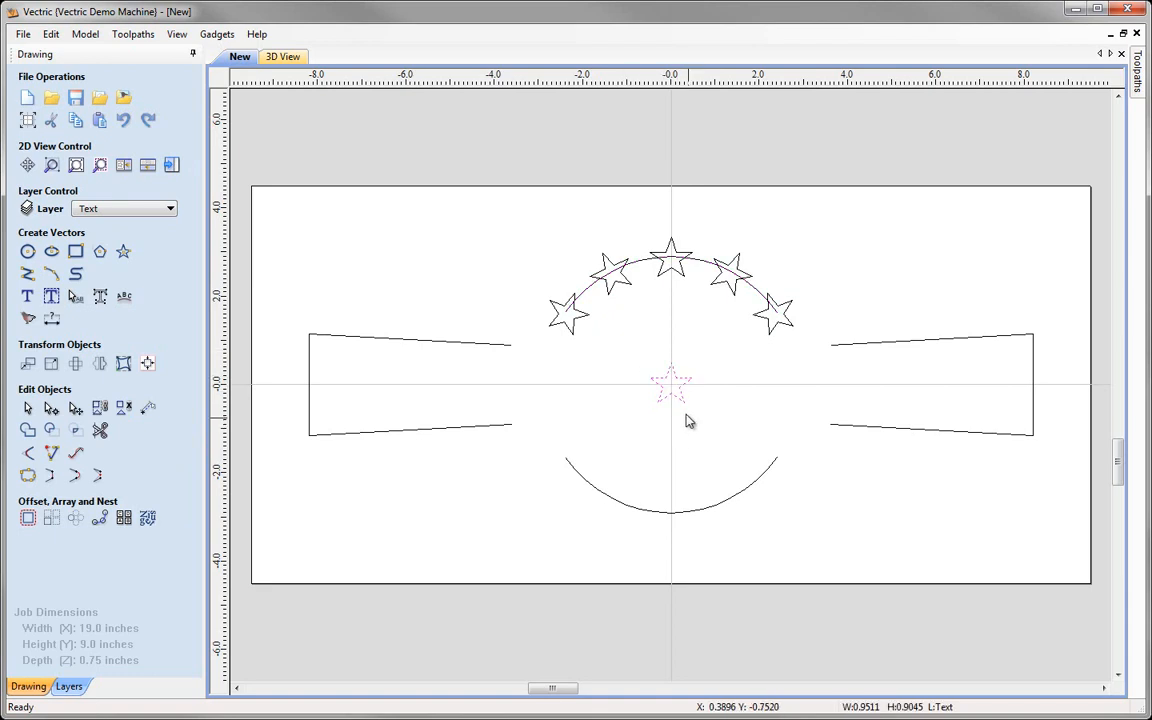
Delete the original star at the center of the job
{"action": "key", "text": "Delete"}
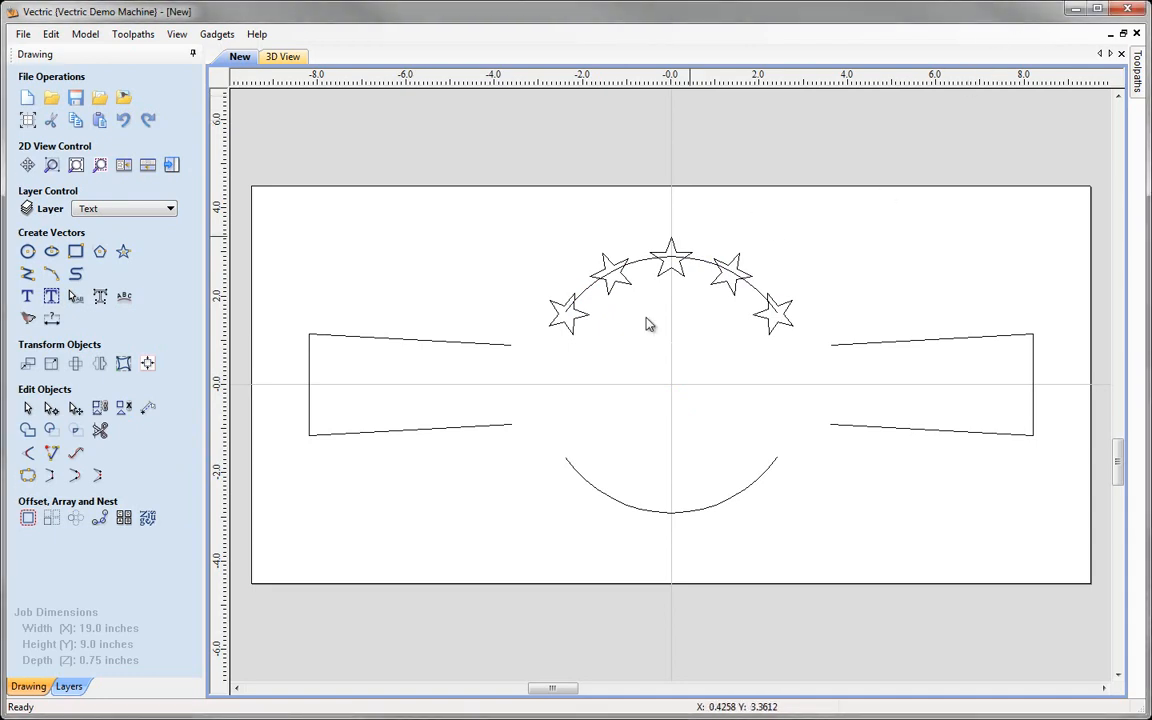
Create the three-line centered text FIVE / STAR / COFFEE in bold Times New Roman, 0.8 inches high, anchored at X 0.0, Y 0.0
{"action": "left_click", "coordinate": [27, 298]}
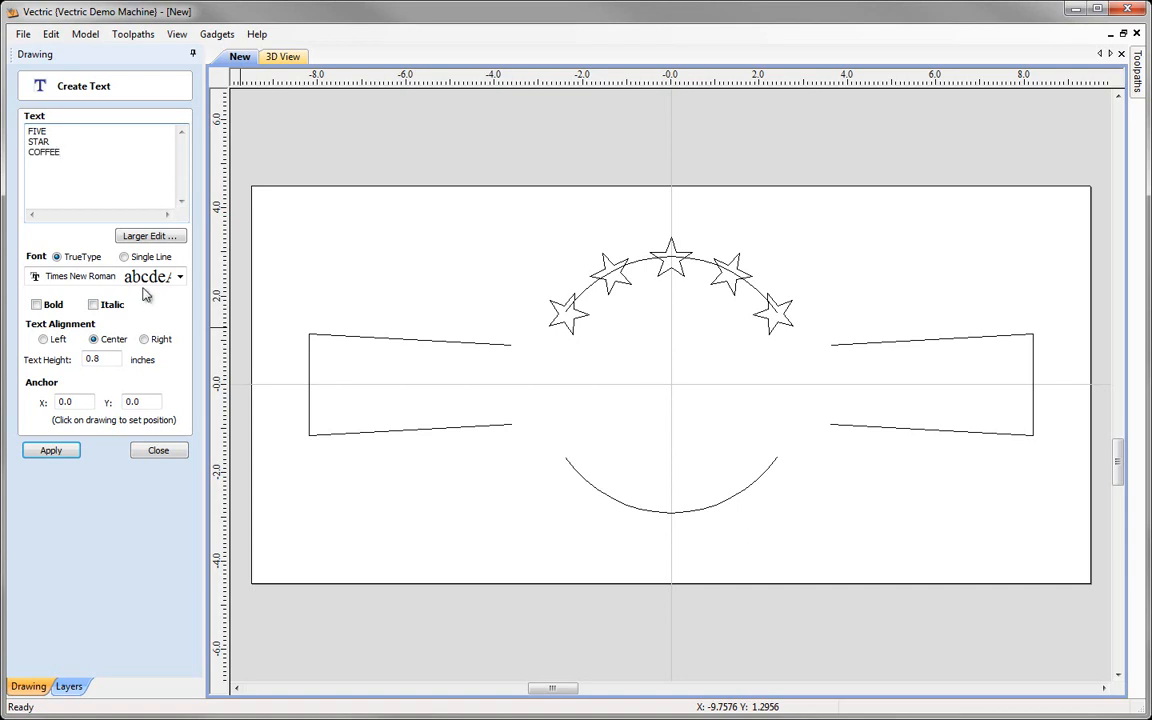
{"action": "left_click", "coordinate": [112, 285]}
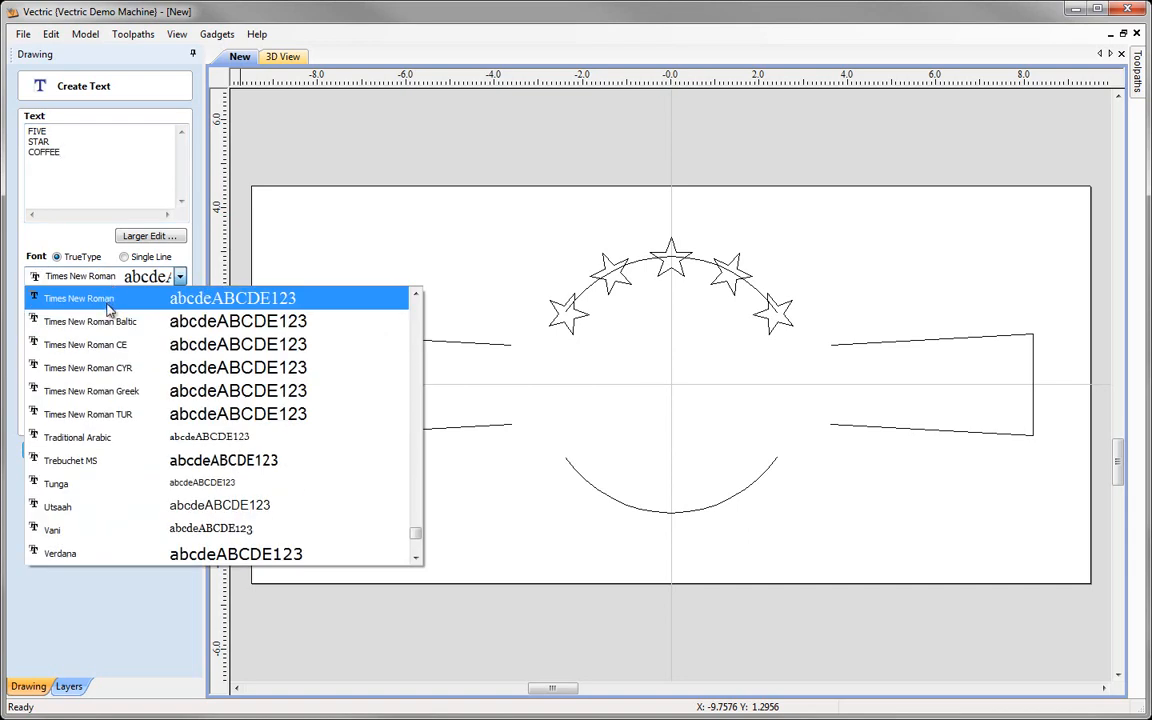
{"action": "left_click", "coordinate": [108, 302]}
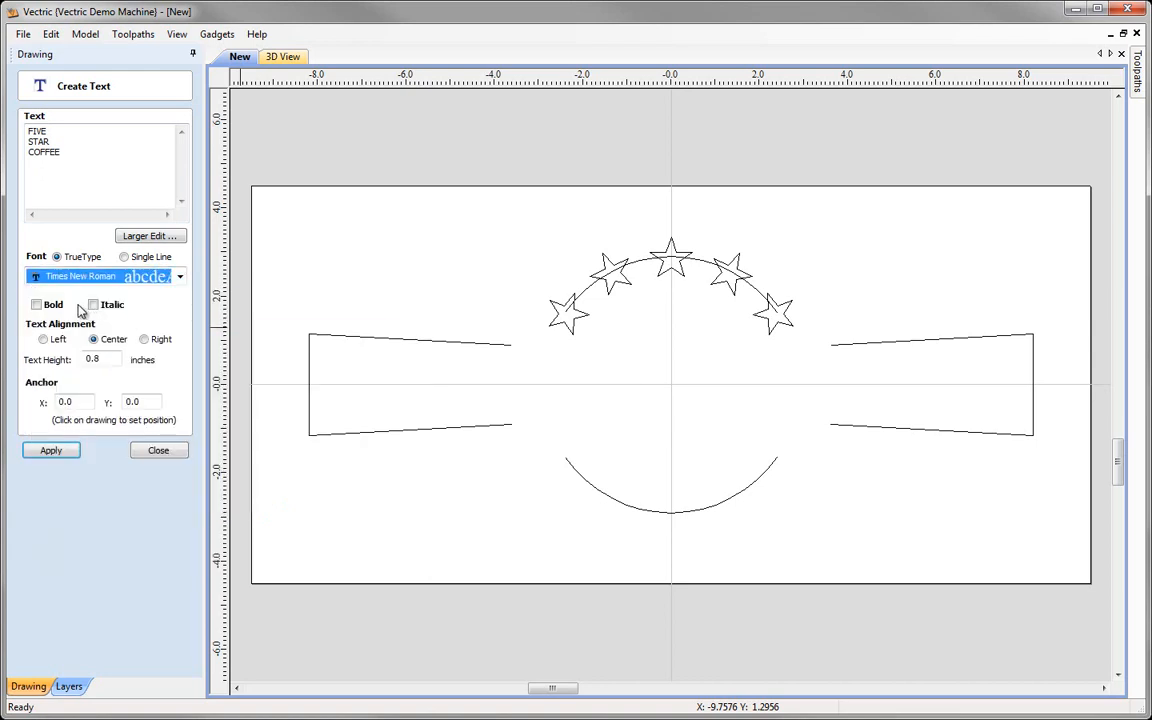
{"action": "left_click", "coordinate": [37, 305]}
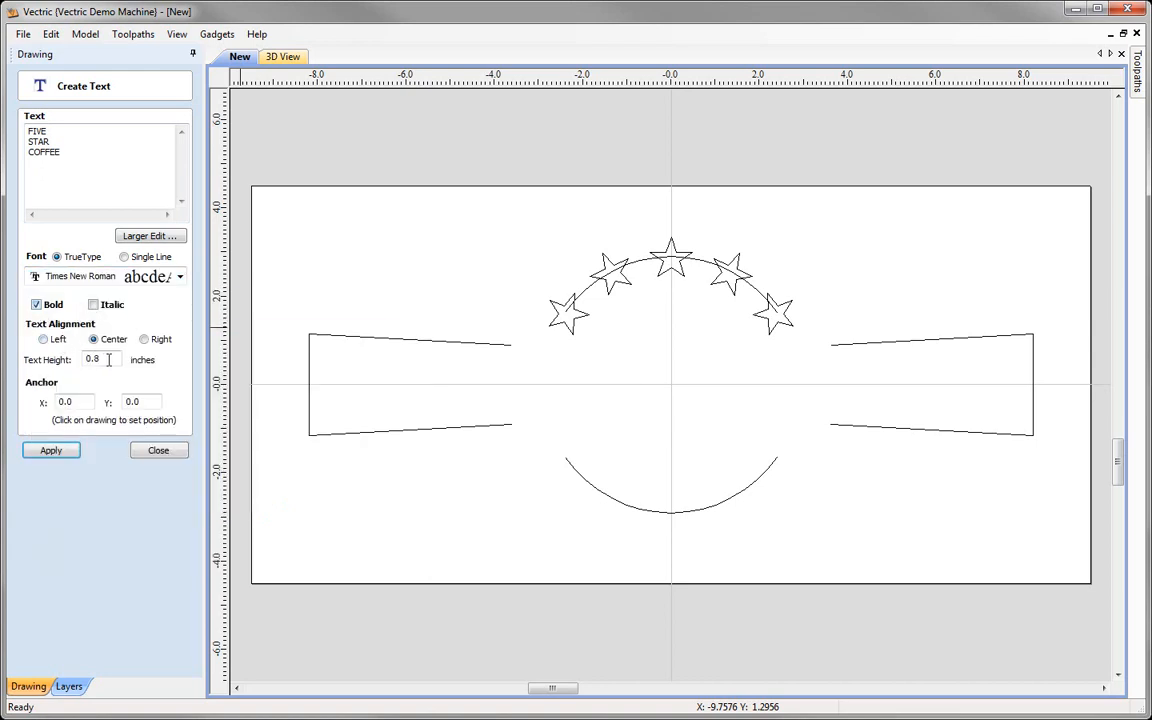
{"action": "left_click_drag", "start_coordinate": [72, 361], "coordinate": [62, 360]}
{"action": "type", "text": "0.8"}
{"action": "left_click", "coordinate": [52, 452]}
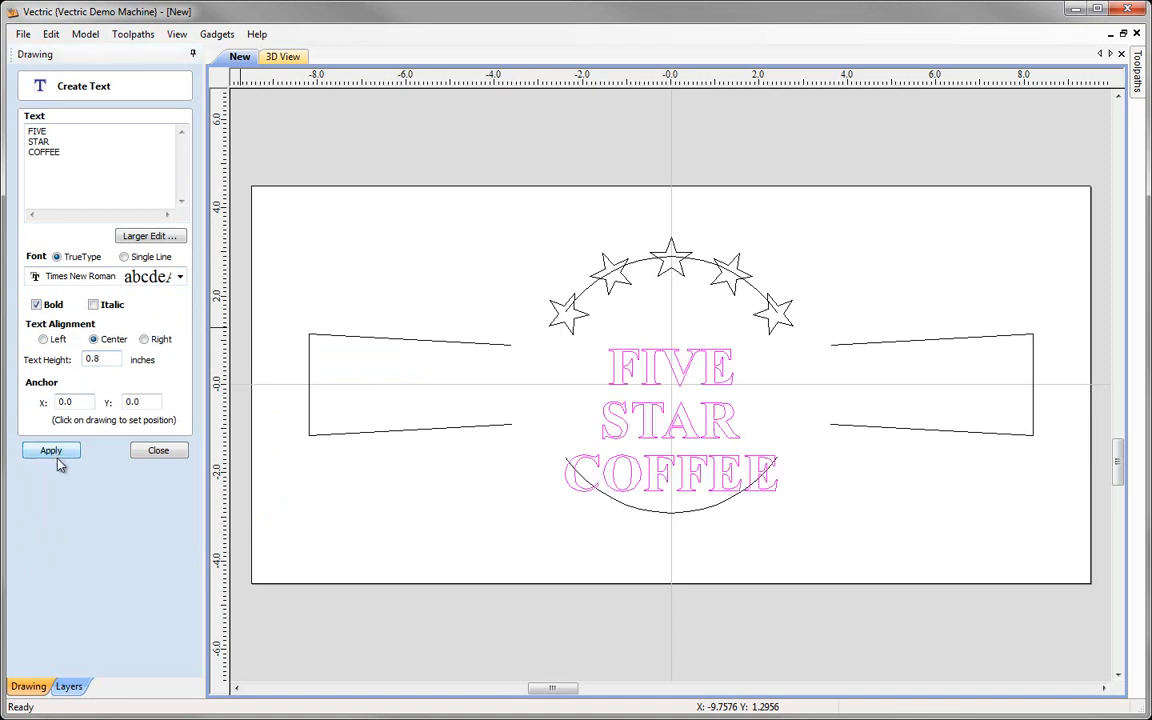
{"action": "left_click", "coordinate": [159, 452]}
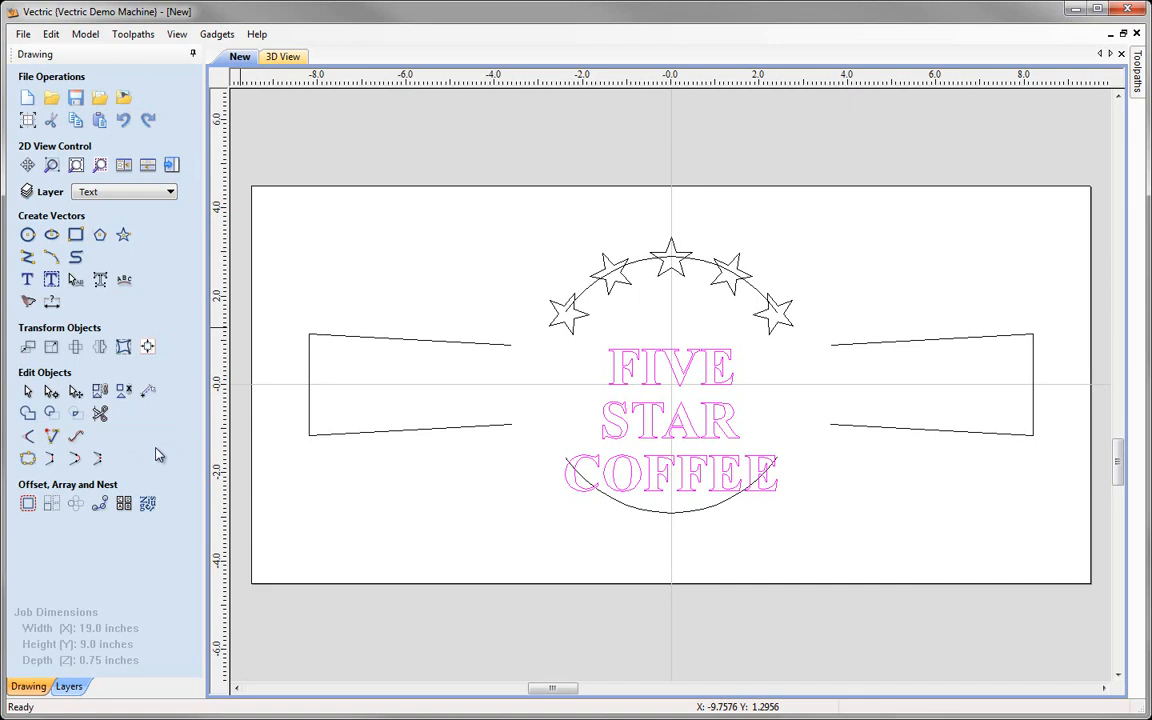
Break the text block into lines and move FIVE inside the left construction shape, centered on the horizontal axis
{"action": "right_click", "coordinate": [566, 583]}
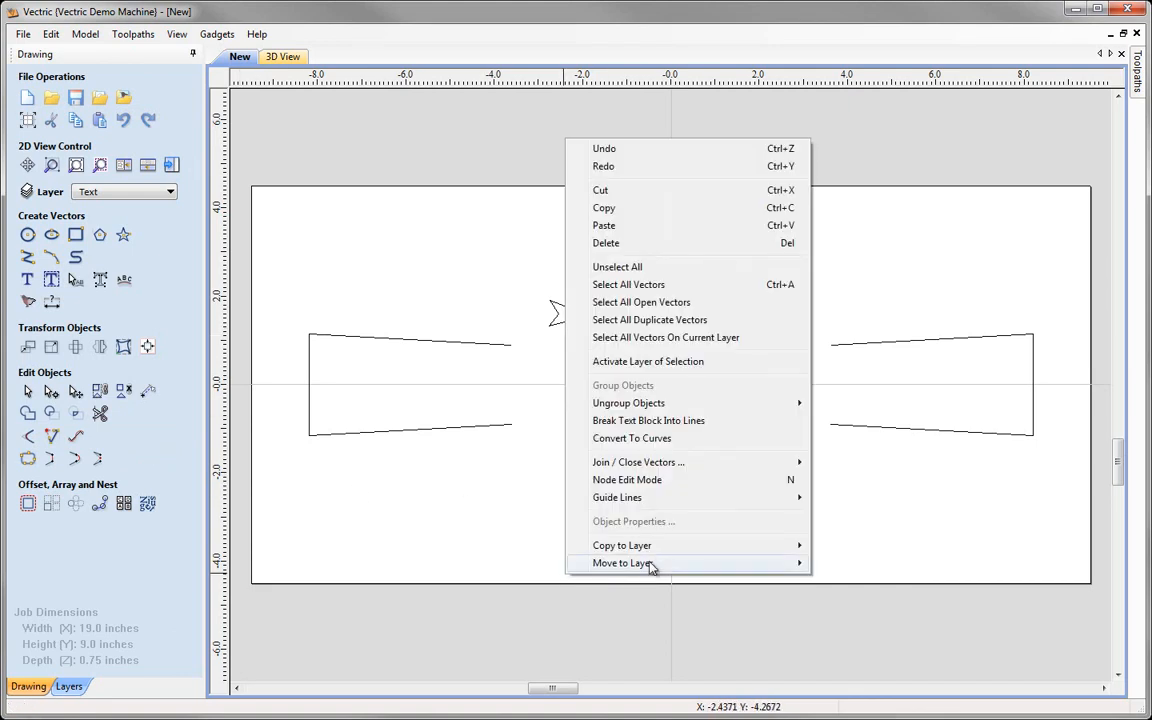
{"action": "left_click", "coordinate": [641, 424]}
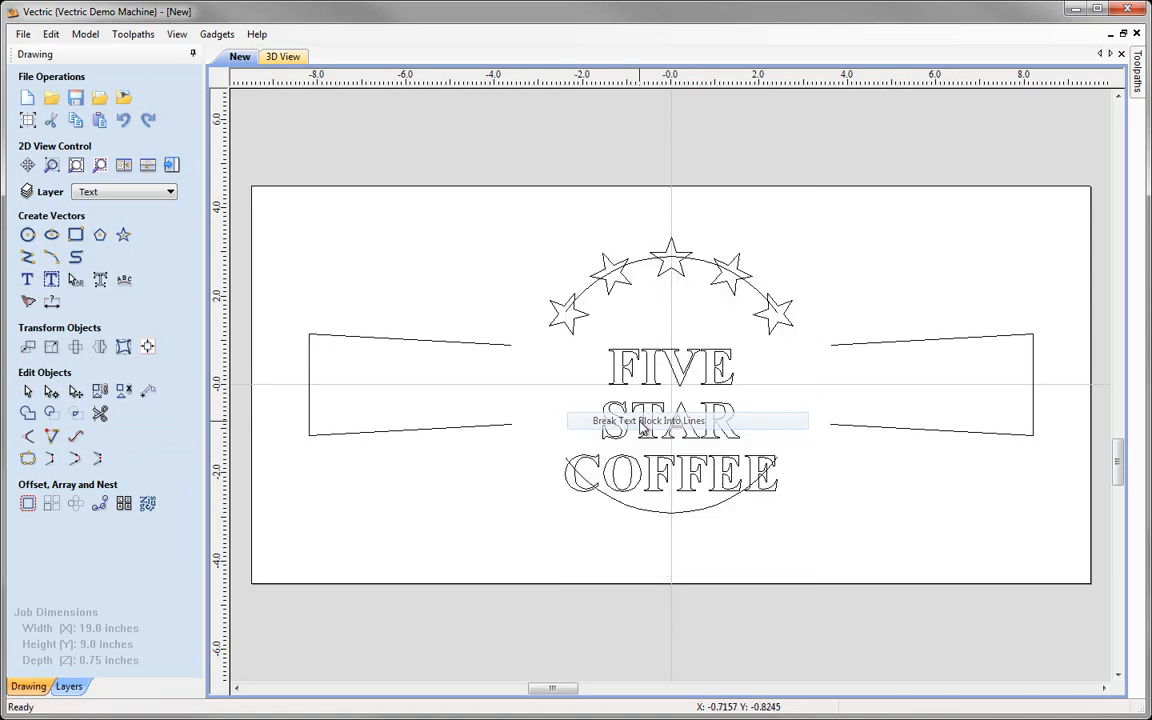
{"action": "left_click", "coordinate": [619, 386]}
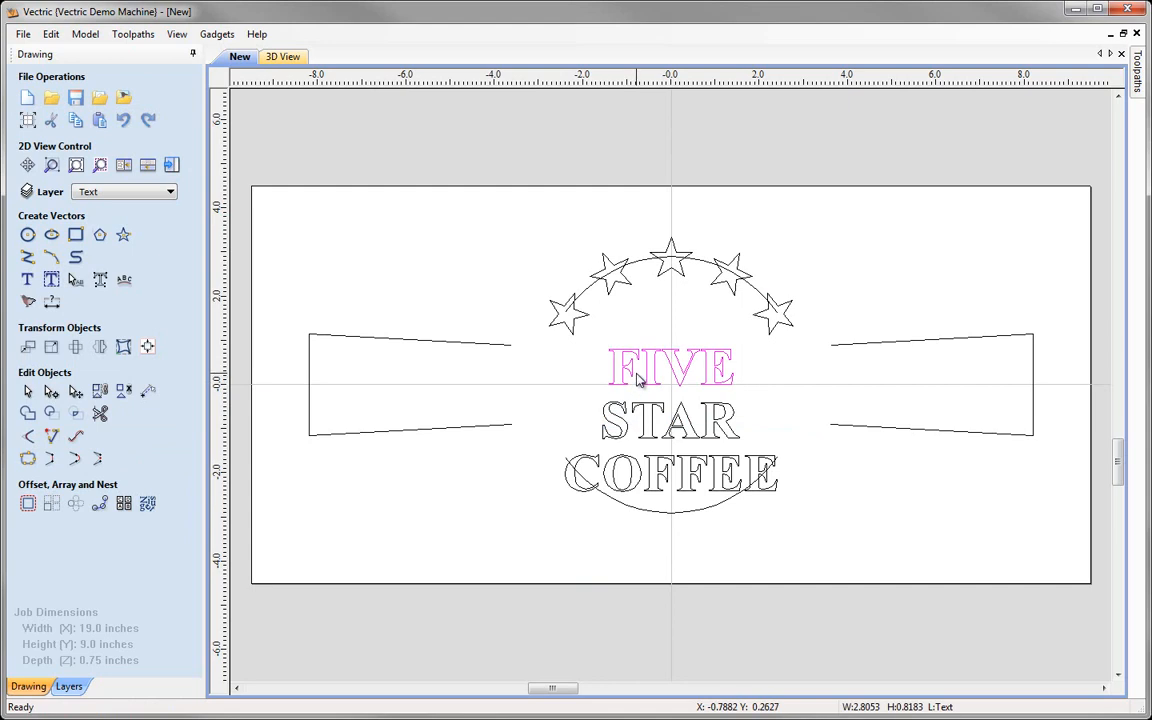
{"action": "left_click_drag", "start_coordinate": [673, 366], "coordinate": [428, 384]}
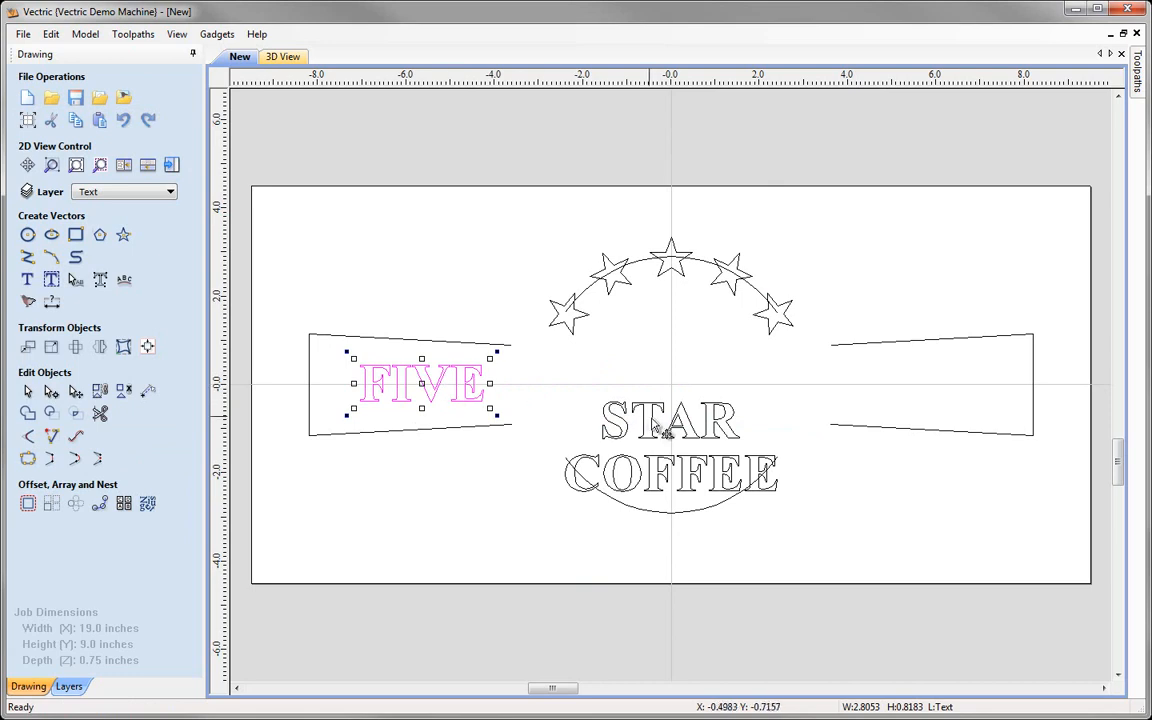
Move STAR inside the right construction shape and COFFEE below the lower construction arc
{"action": "left_click", "coordinate": [662, 424]}
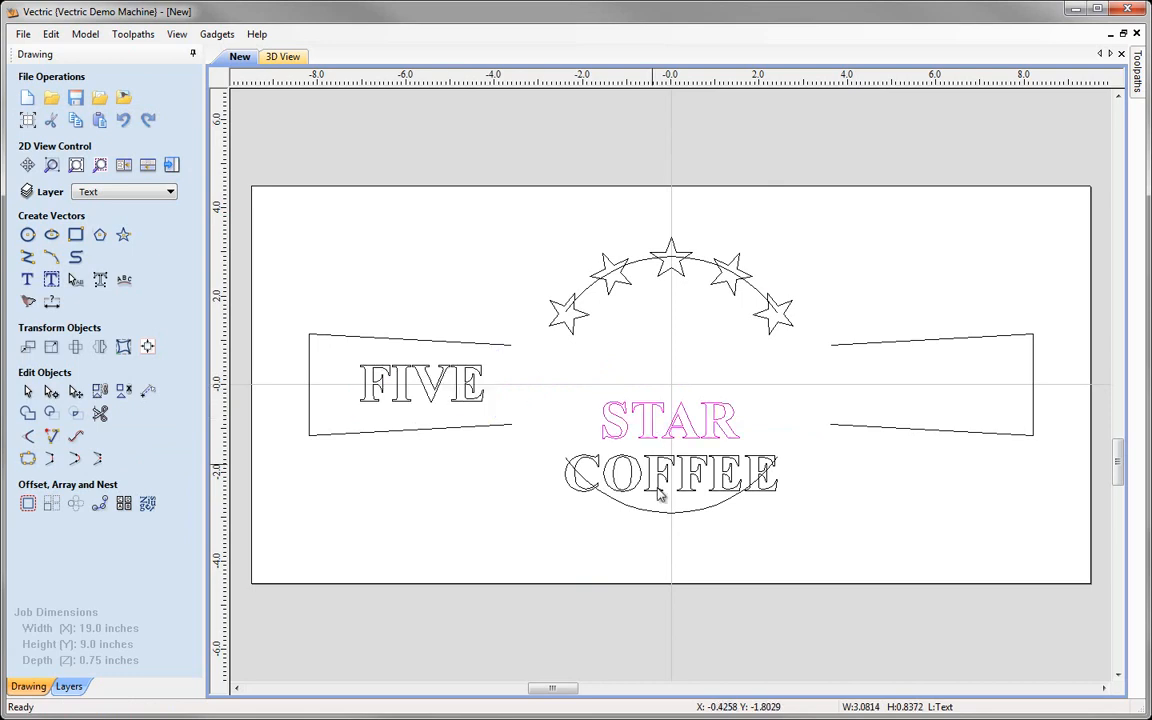
{"action": "left_click", "coordinate": [656, 424]}
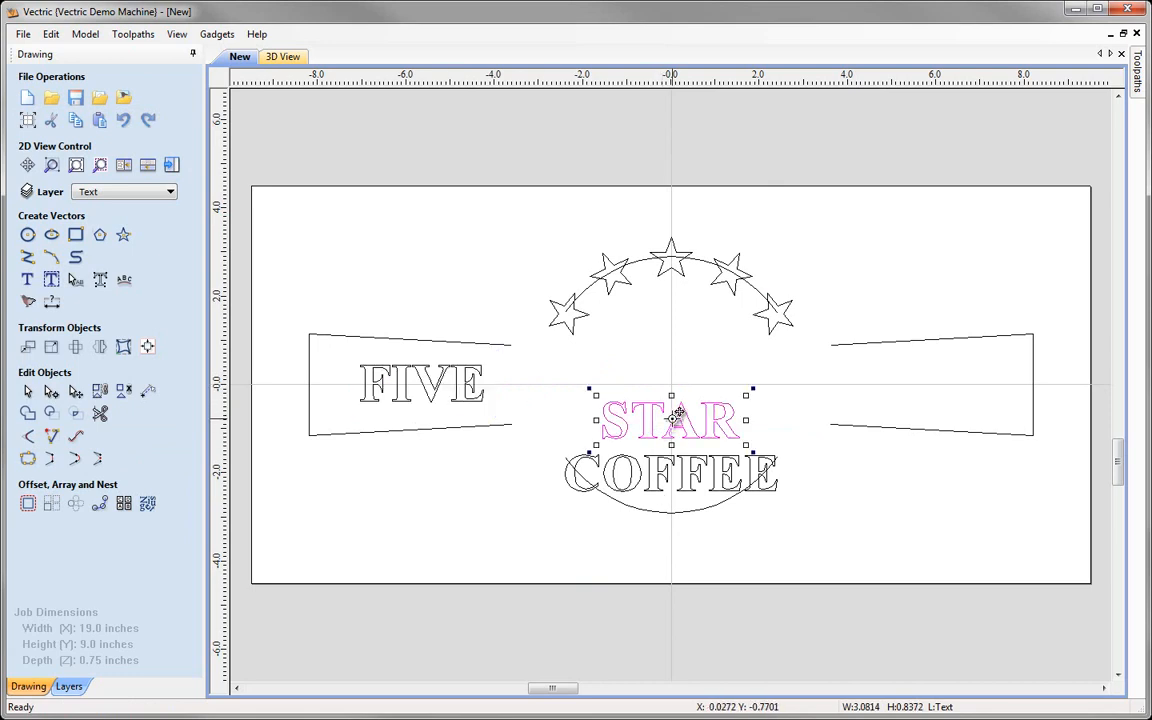
{"action": "left_click_drag", "start_coordinate": [677, 414], "coordinate": [940, 381]}
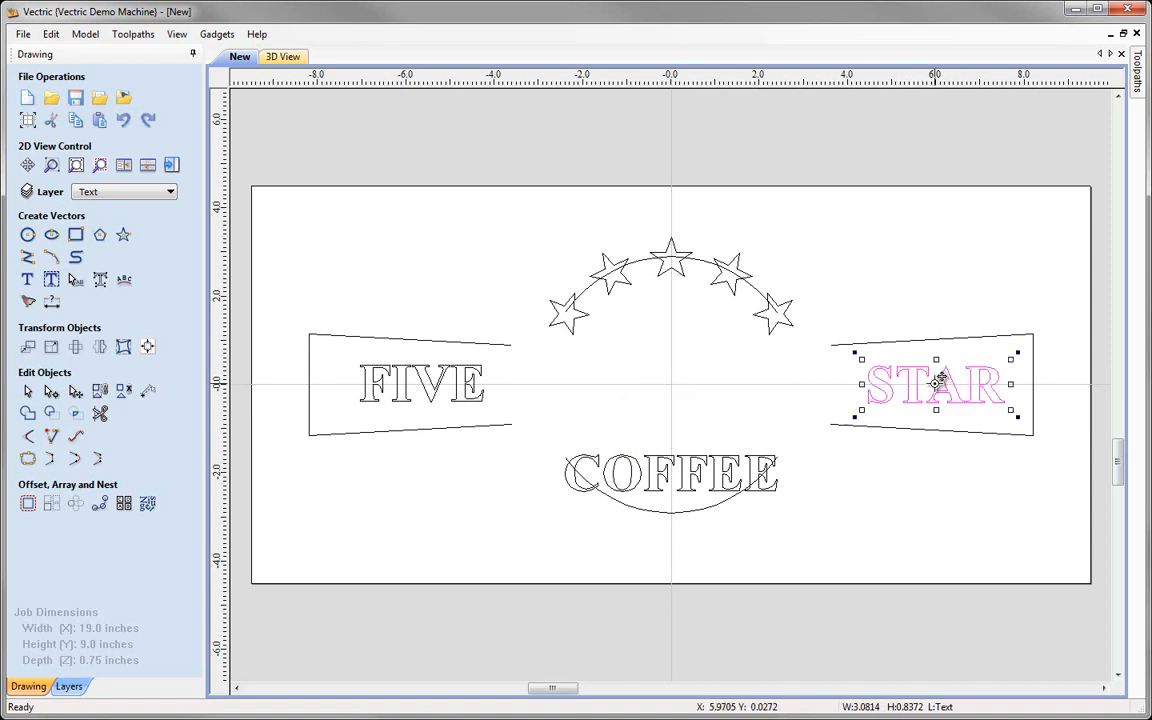
{"action": "left_click", "coordinate": [699, 479]}
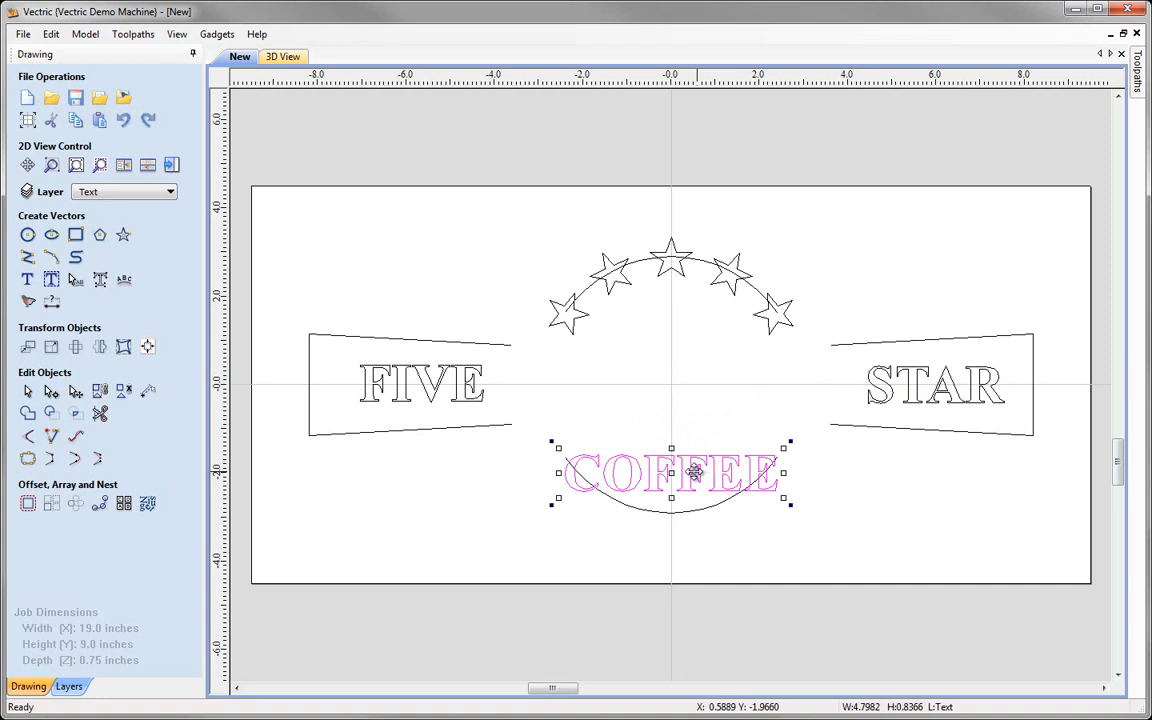
{"action": "left_click_drag", "start_coordinate": [670, 500], "coordinate": [674, 563]}
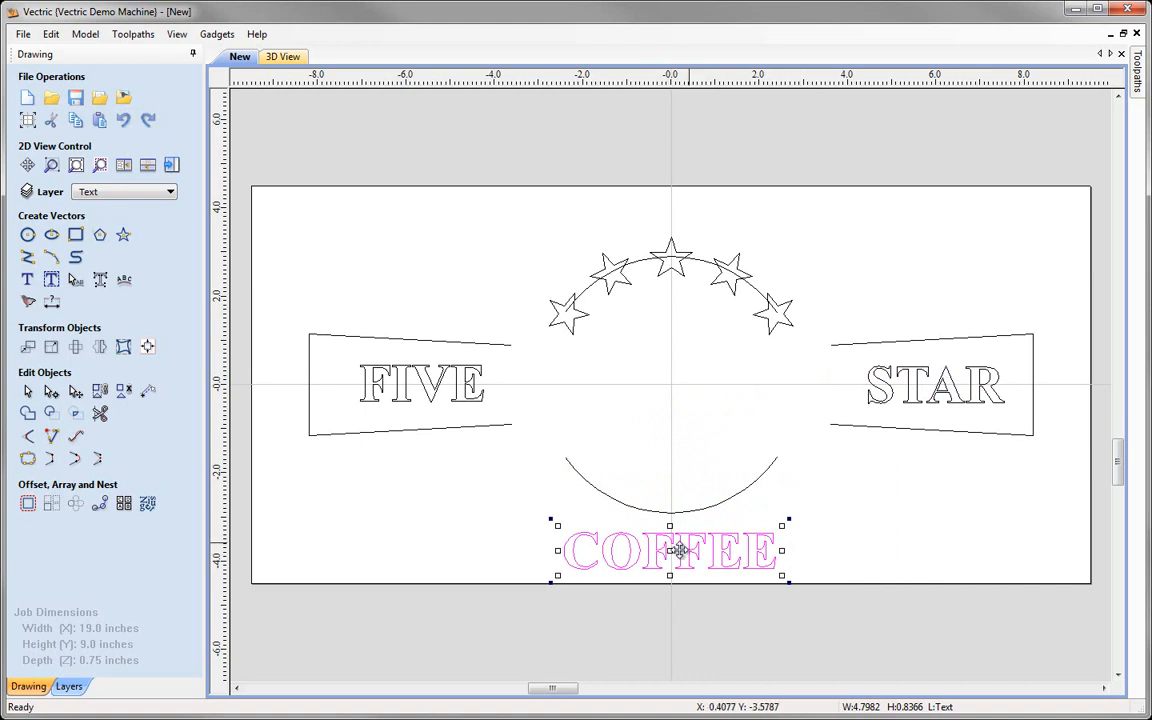
{"action": "left_click", "coordinate": [486, 532]}
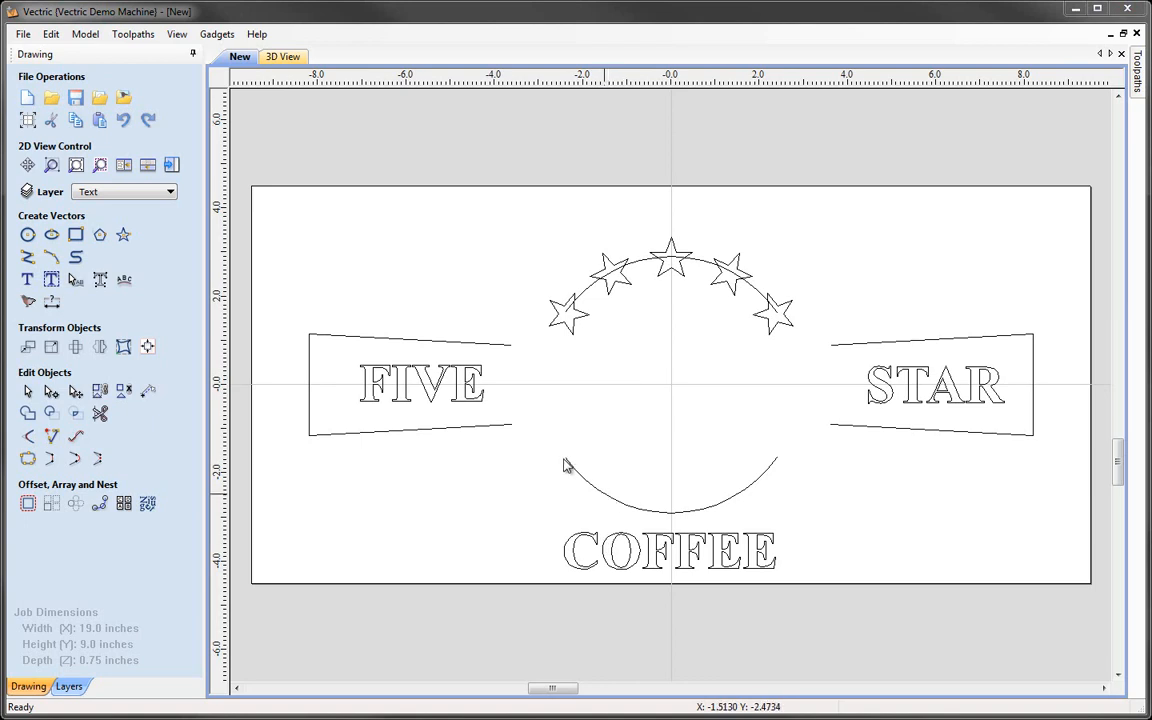
Wrap COFFEE onto the lower arc, scaled to fill the curve, positioned on the curve and with the text on the other side
{"action": "left_click", "coordinate": [634, 541]}
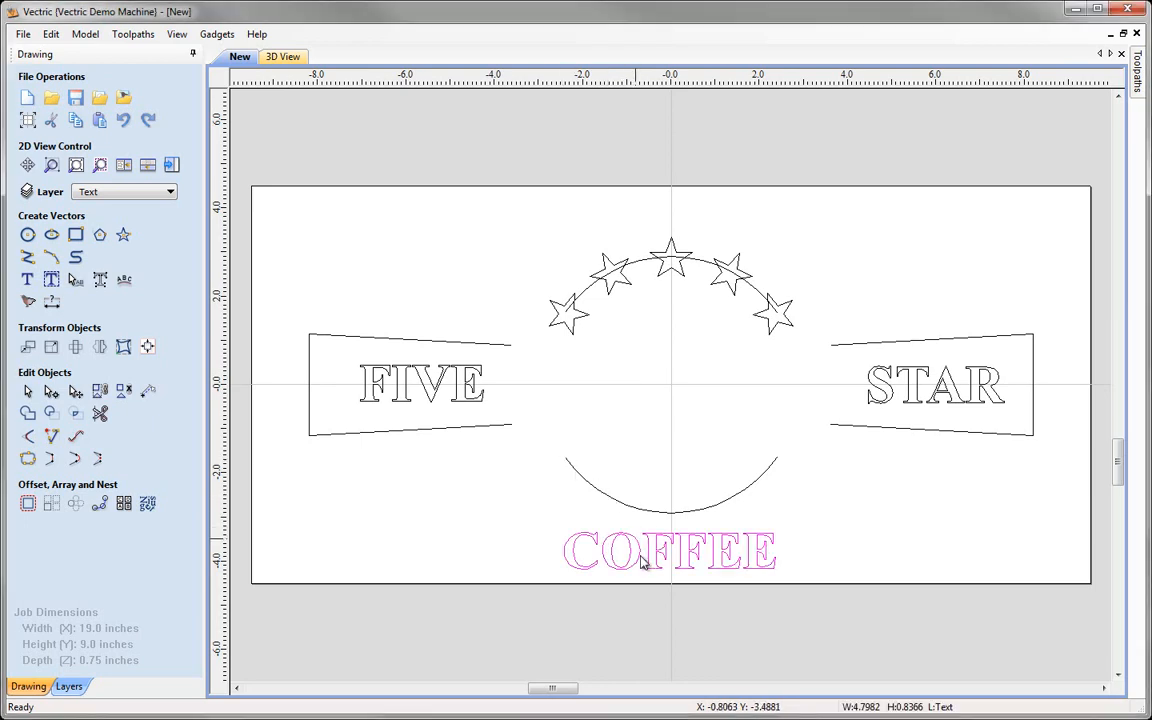
{"action": "left_click", "coordinate": [612, 498], "text": "shift"}
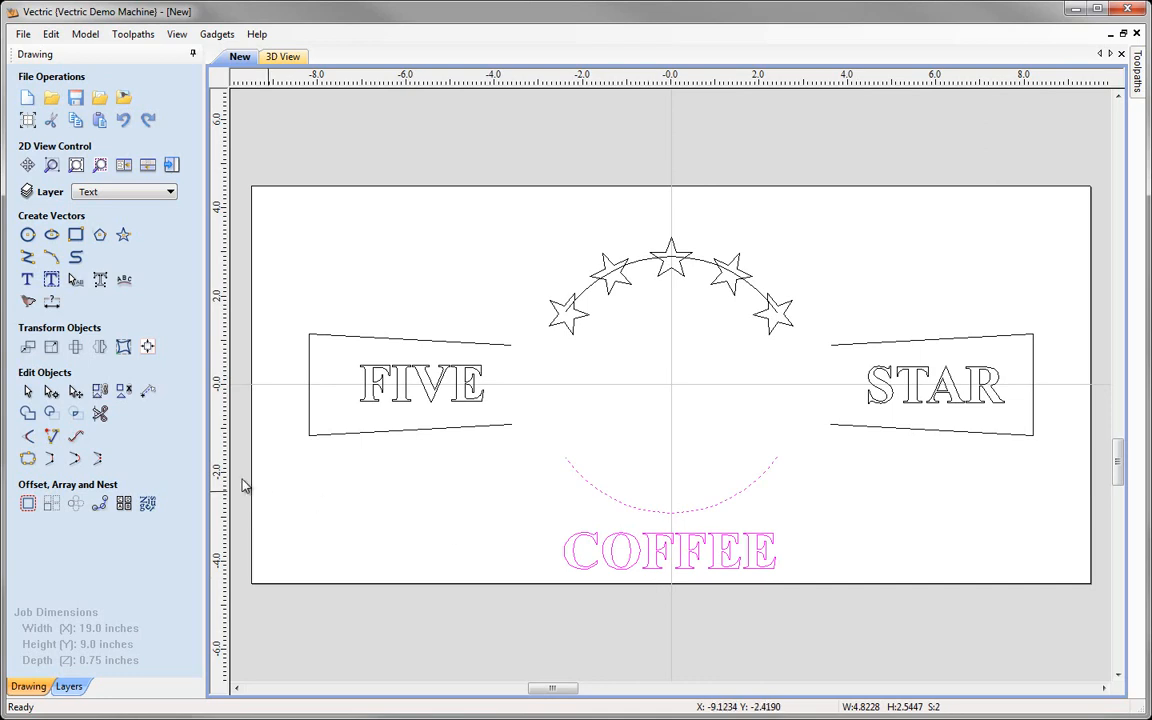
{"action": "left_click", "coordinate": [124, 281]}
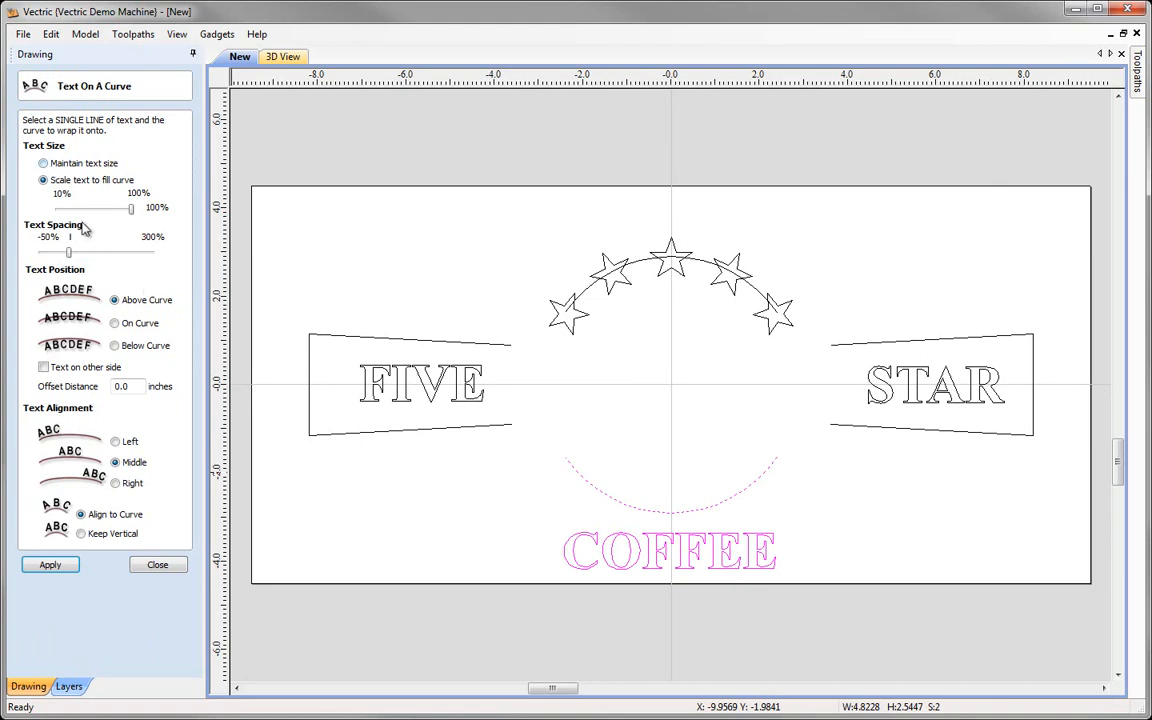
{"action": "left_click", "coordinate": [115, 324]}
{"action": "left_click", "coordinate": [52, 566]}
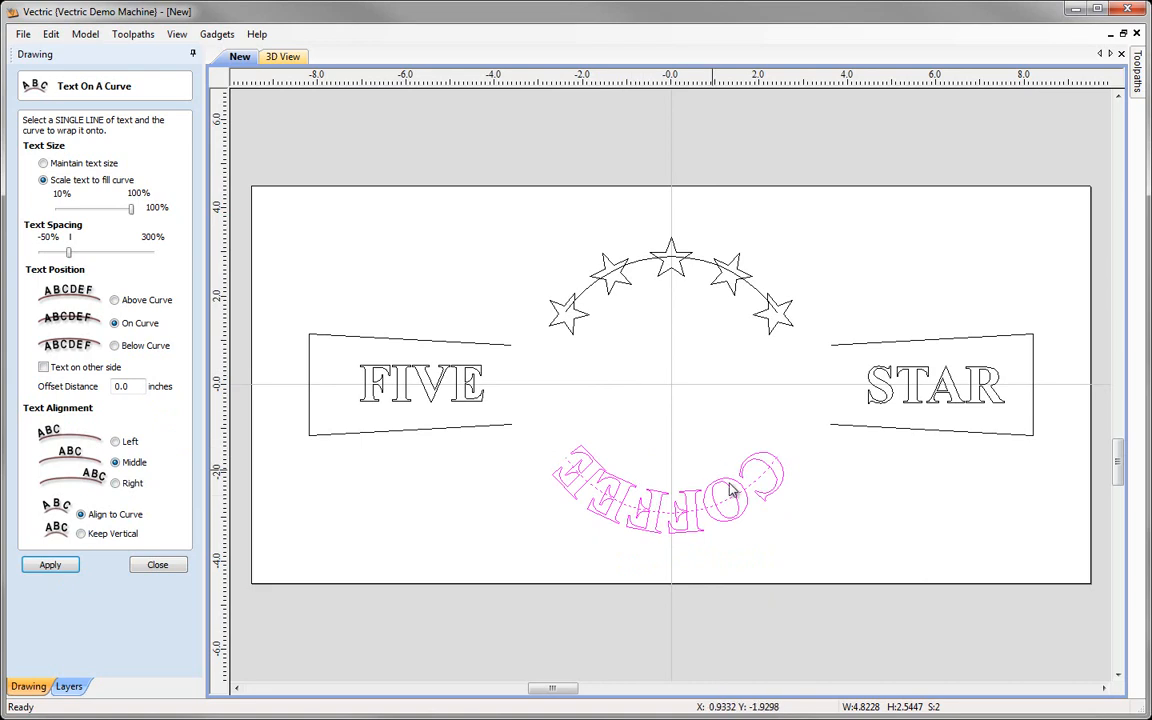
{"action": "left_click", "coordinate": [43, 368]}
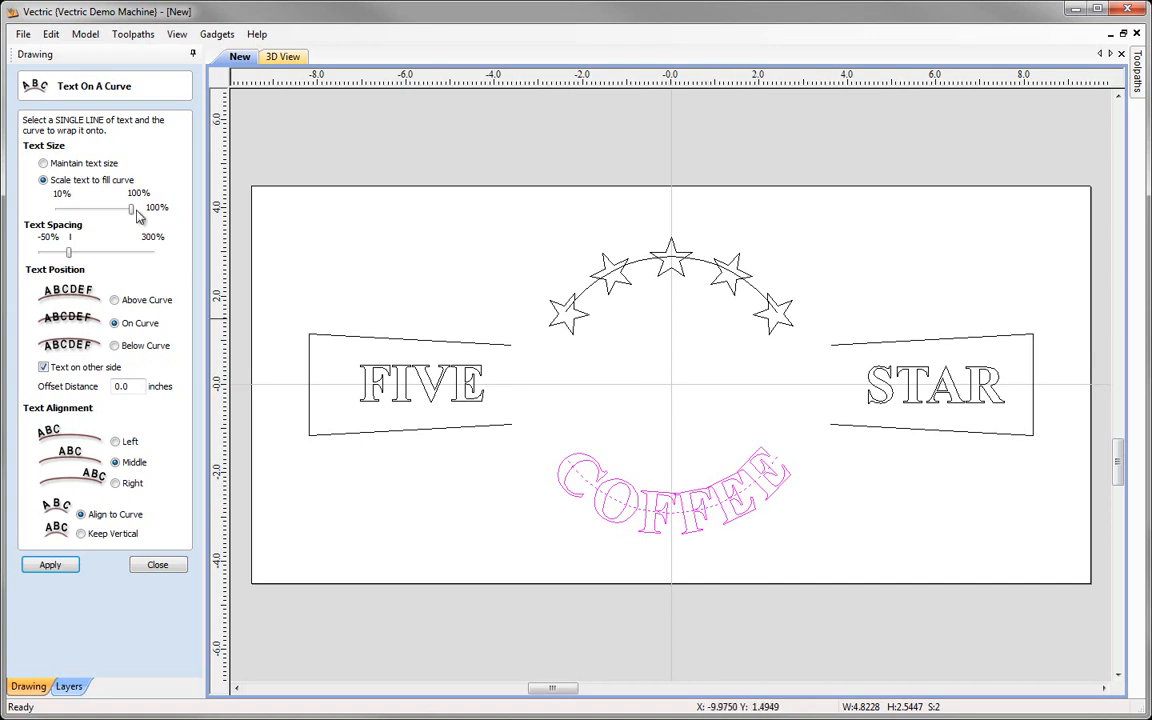
Scale the curved COFFEE text to 94% of the arc and widen its letter spacing to about three quarters of the available range
{"action": "left_click_drag", "start_coordinate": [133, 209], "coordinate": [129, 210]}
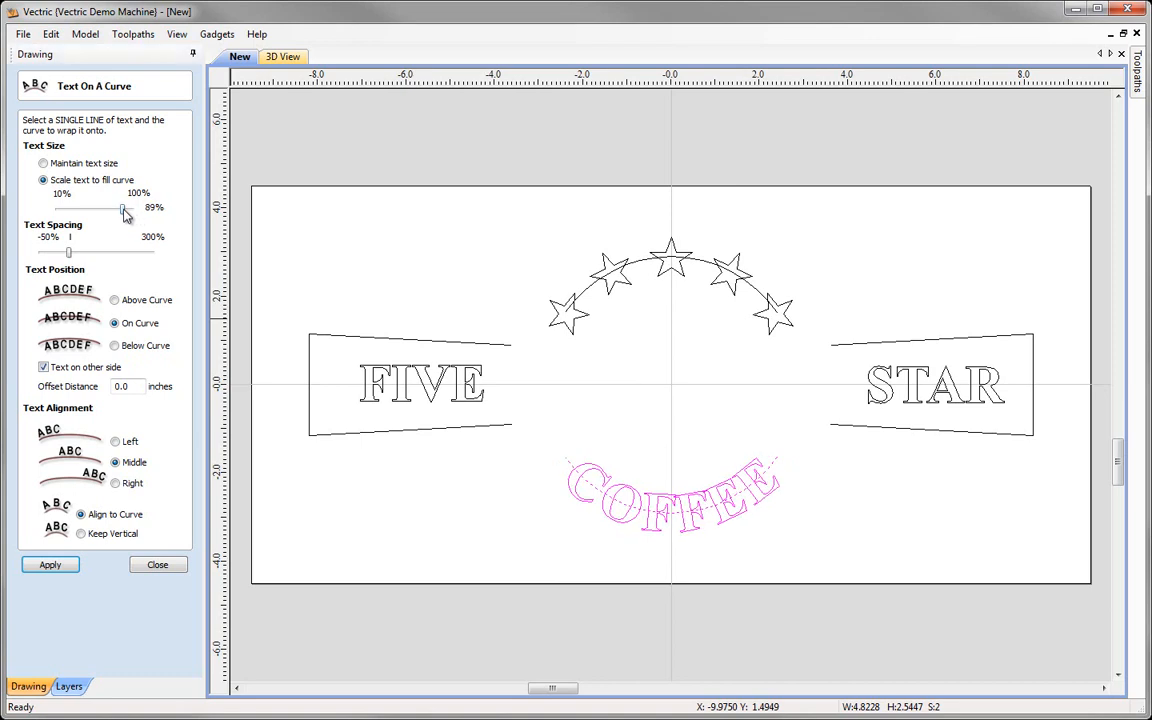
{"action": "left_click_drag", "start_coordinate": [68, 255], "coordinate": [130, 256]}
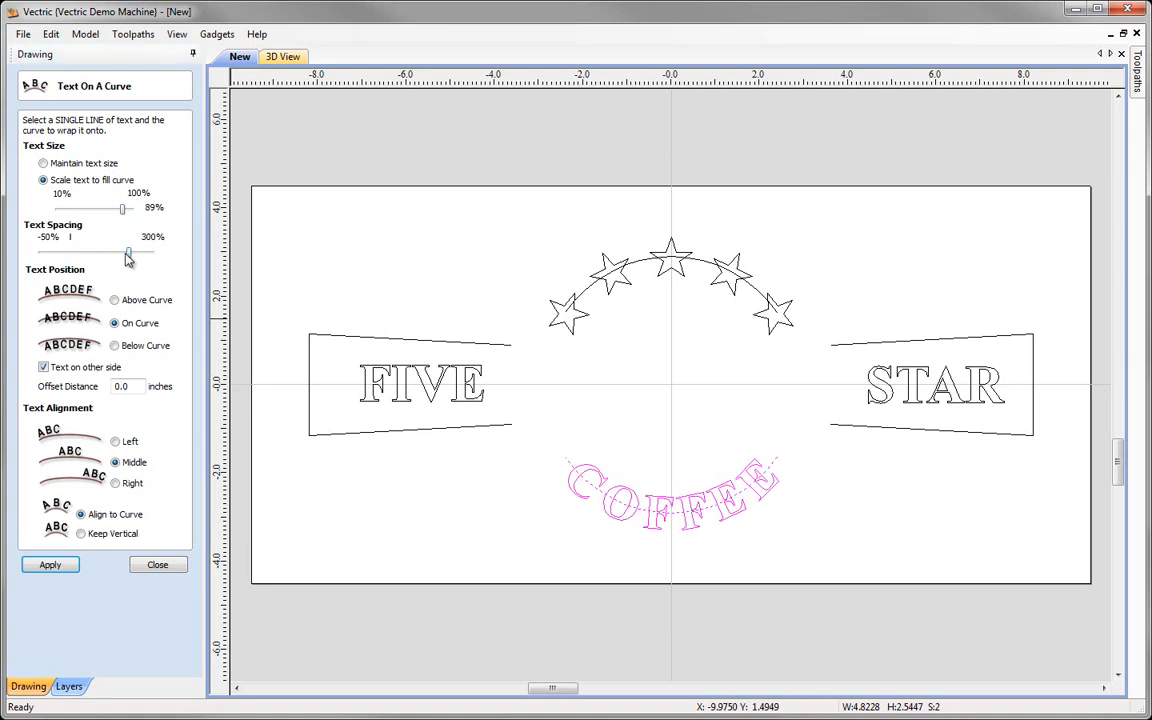
{"action": "left_click_drag", "start_coordinate": [123, 211], "coordinate": [127, 209]}
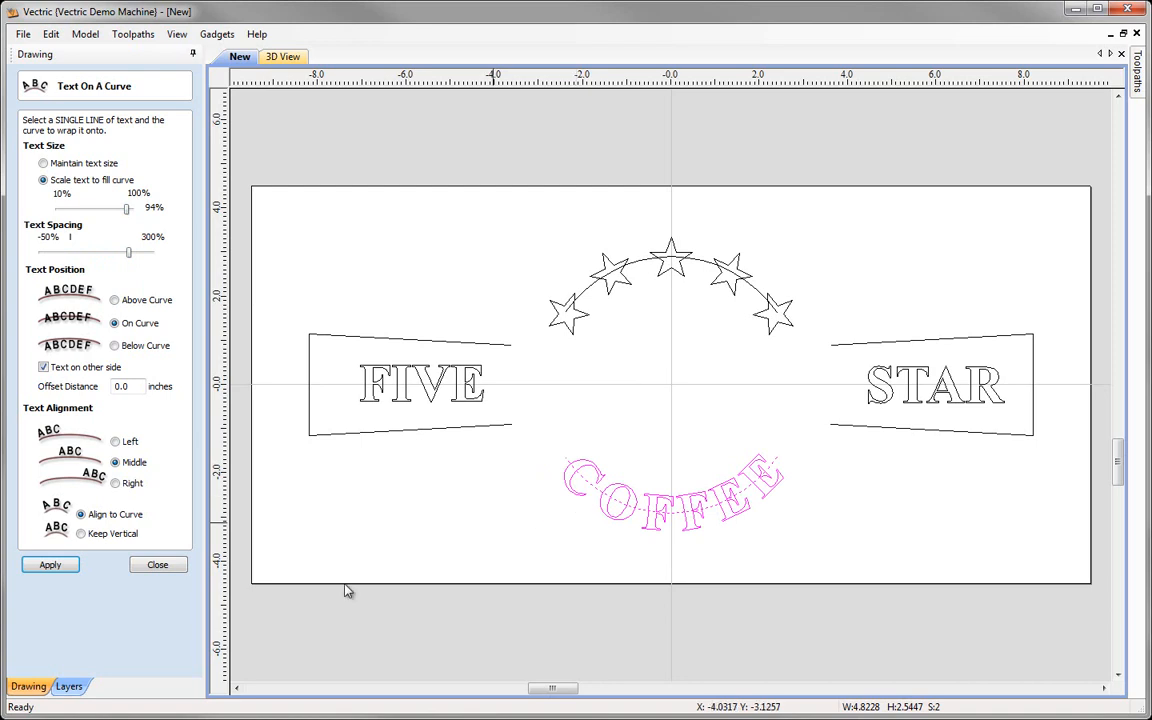
{"action": "left_click", "coordinate": [62, 566]}
{"action": "left_click", "coordinate": [157, 568]}
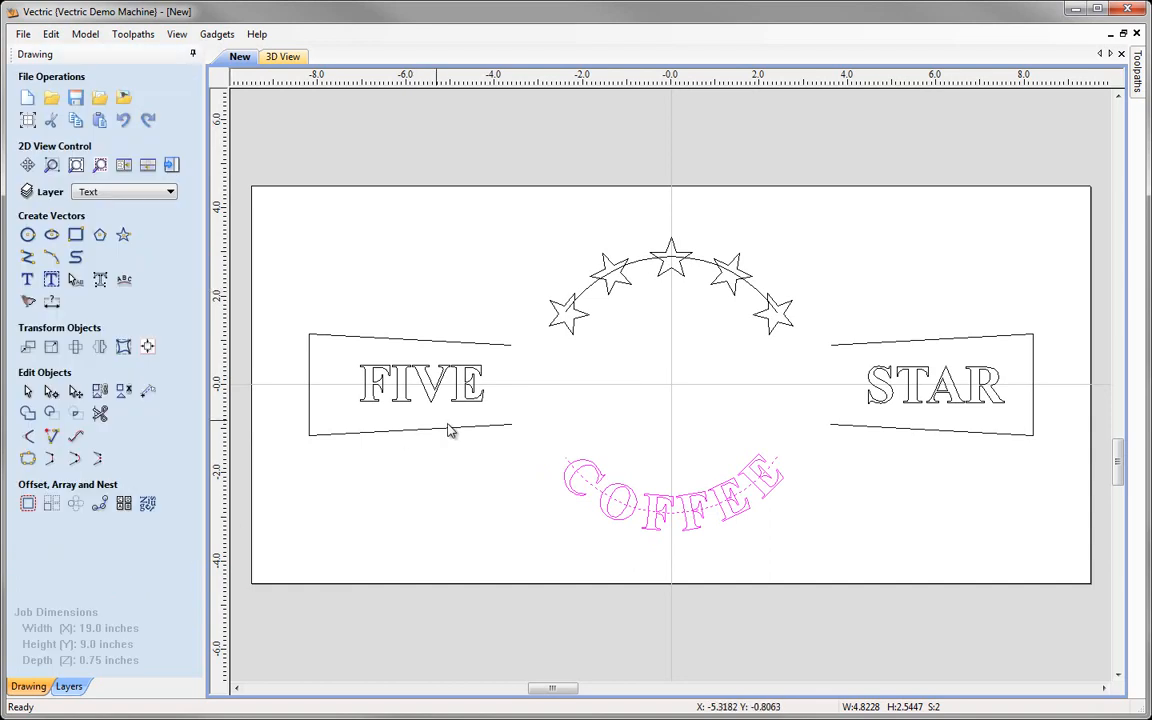
Kern the curved COFFEE text interactively, widening the gaps between individual letters
{"action": "left_click", "coordinate": [75, 281]}
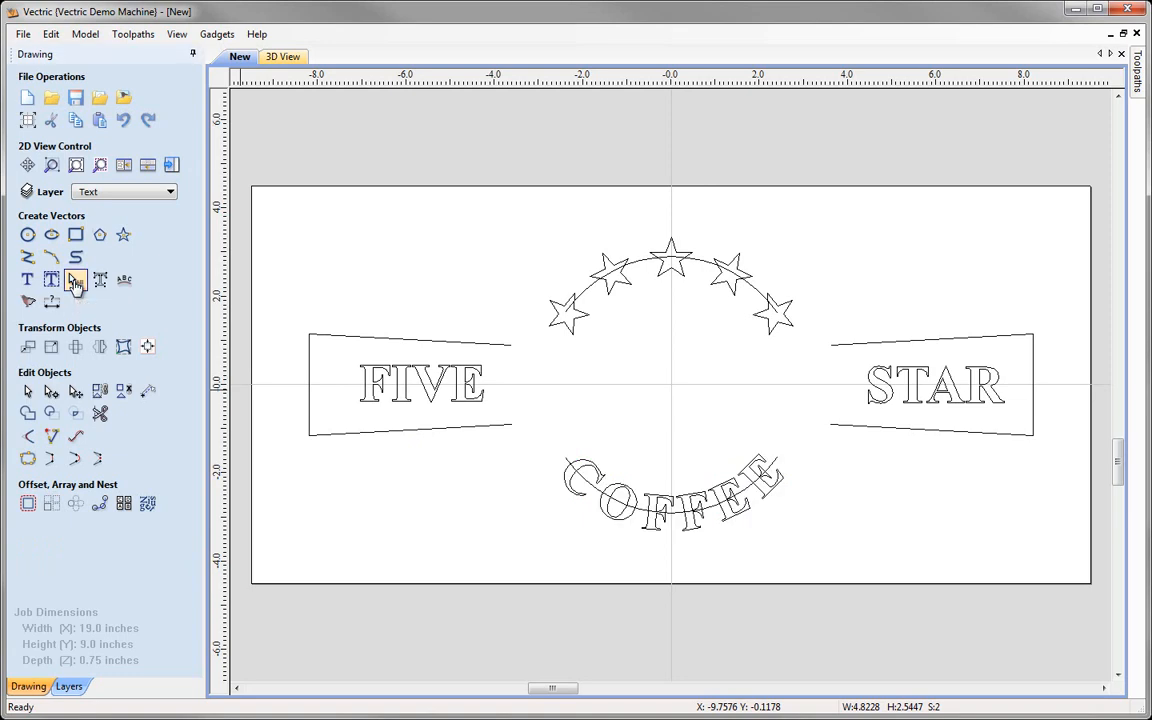
{"action": "left_click", "coordinate": [600, 482]}
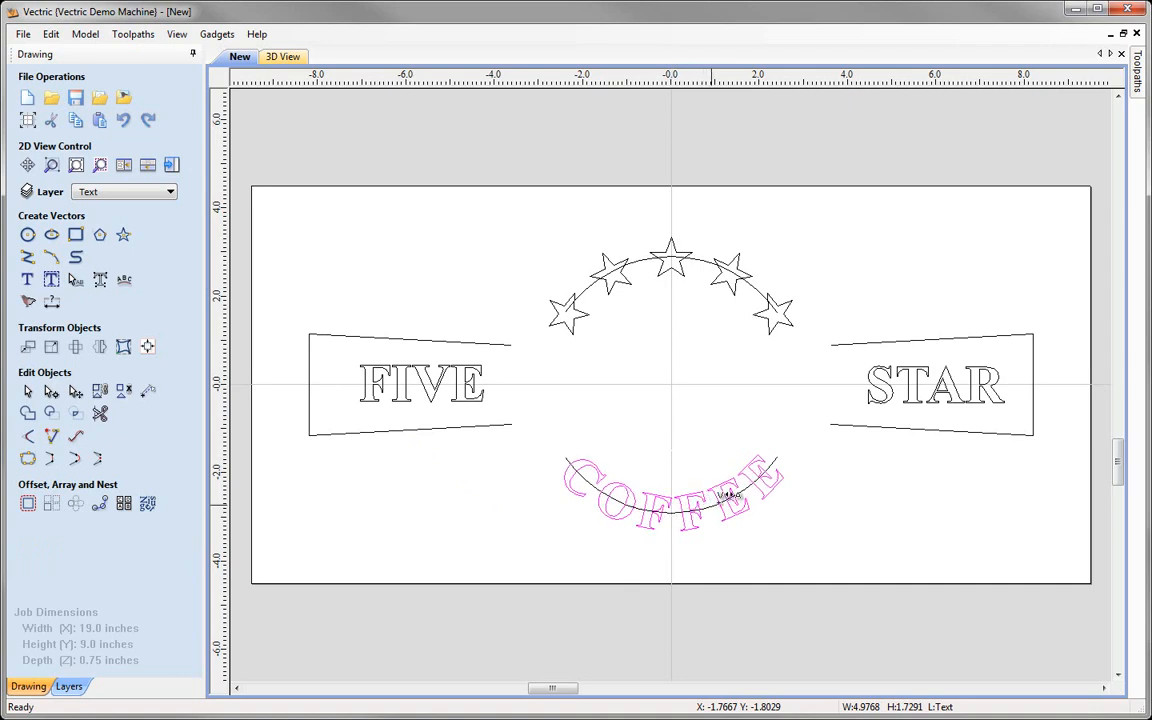
{"action": "left_click_drag", "start_coordinate": [752, 485], "coordinate": [625, 500]}
{"action": "left_click", "coordinate": [625, 506], "text": "shift"}
{"action": "left_click", "coordinate": [602, 503], "text": "shift"}
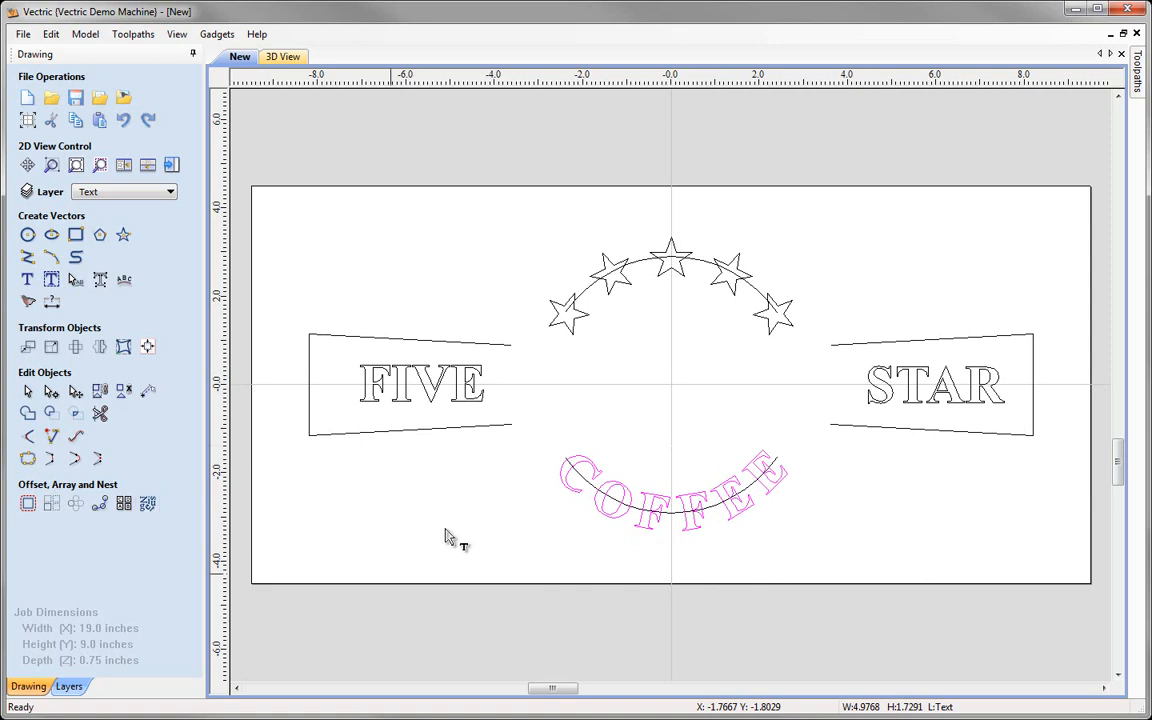
{"action": "left_click", "coordinate": [28, 392]}
{"action": "left_click", "coordinate": [532, 506]}
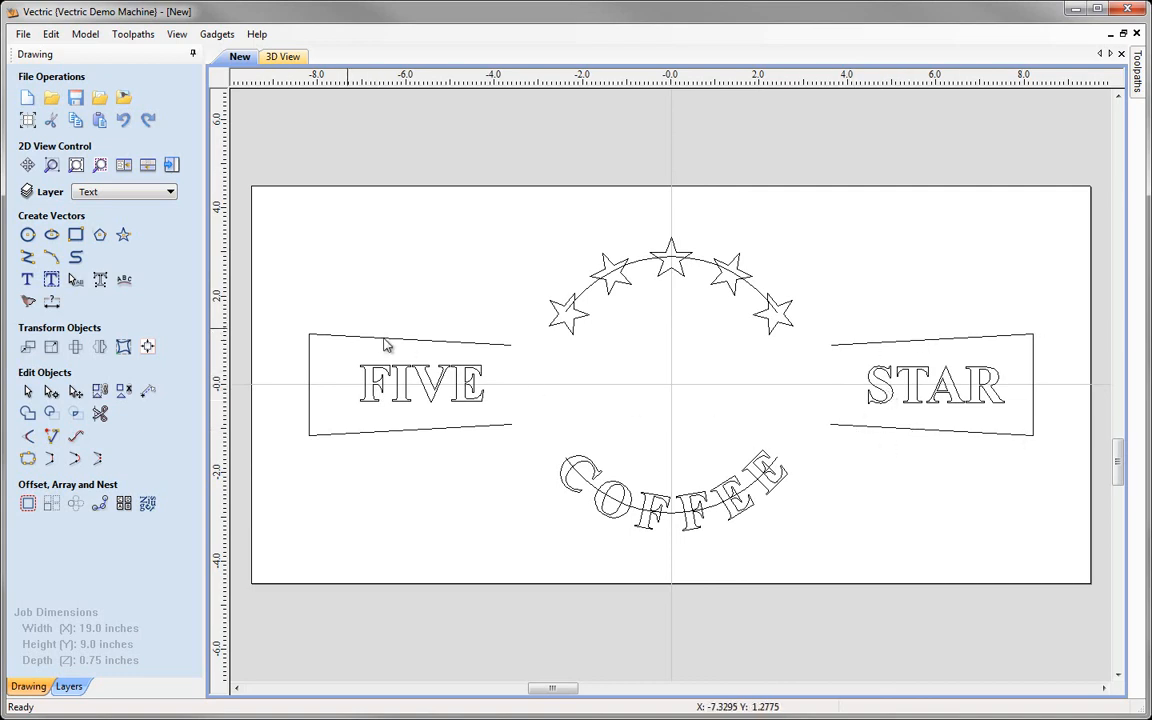
Delete the outer vertical span of the construction shape around FIVE, leaving only its two slanted lines
{"action": "left_click", "coordinate": [364, 435]}
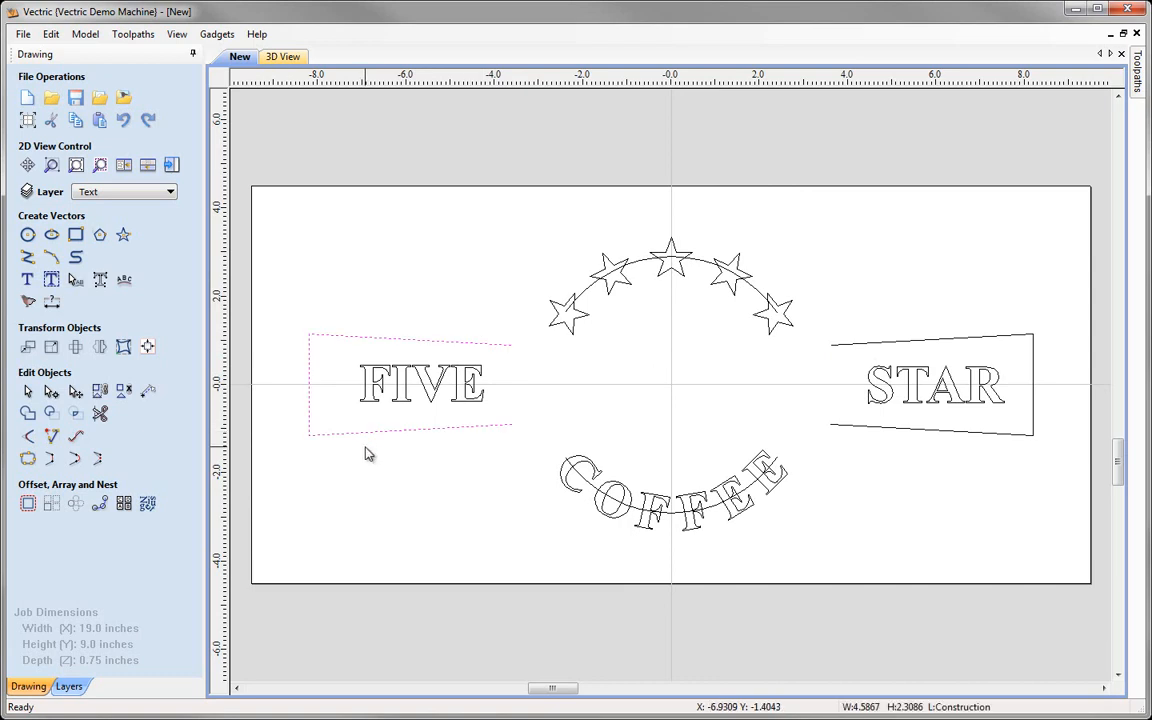
{"action": "key", "text": "n"}
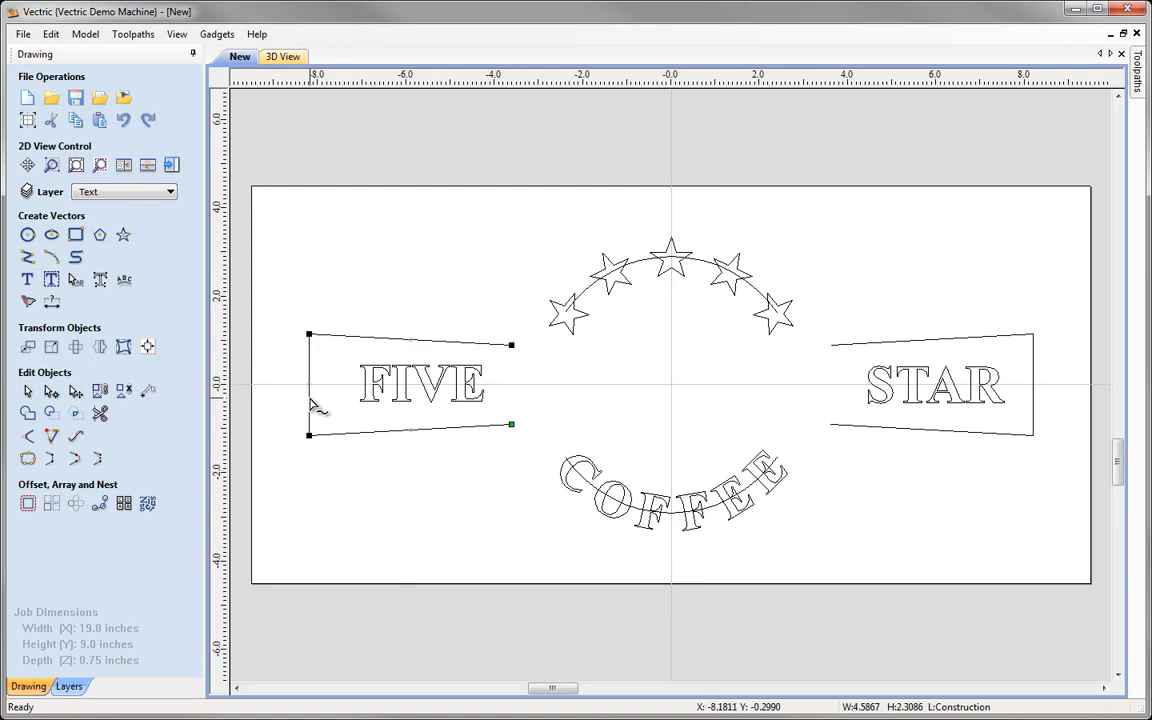
{"action": "right_click", "coordinate": [311, 404]}
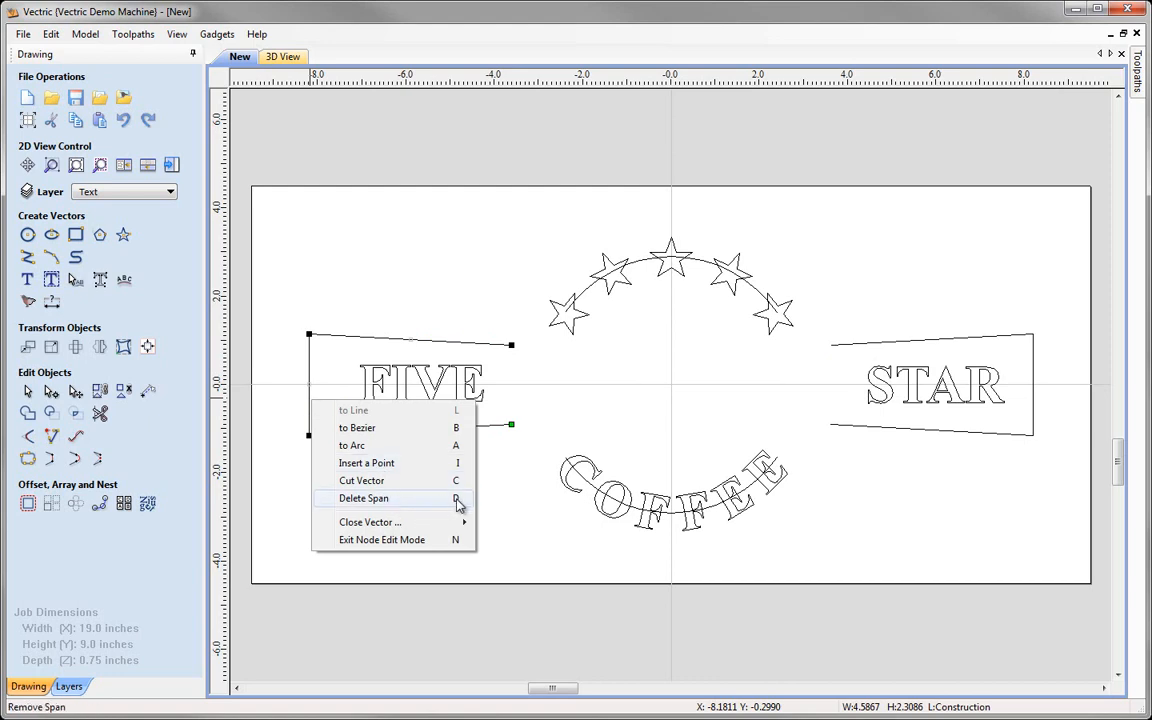
{"action": "left_click", "coordinate": [387, 500]}
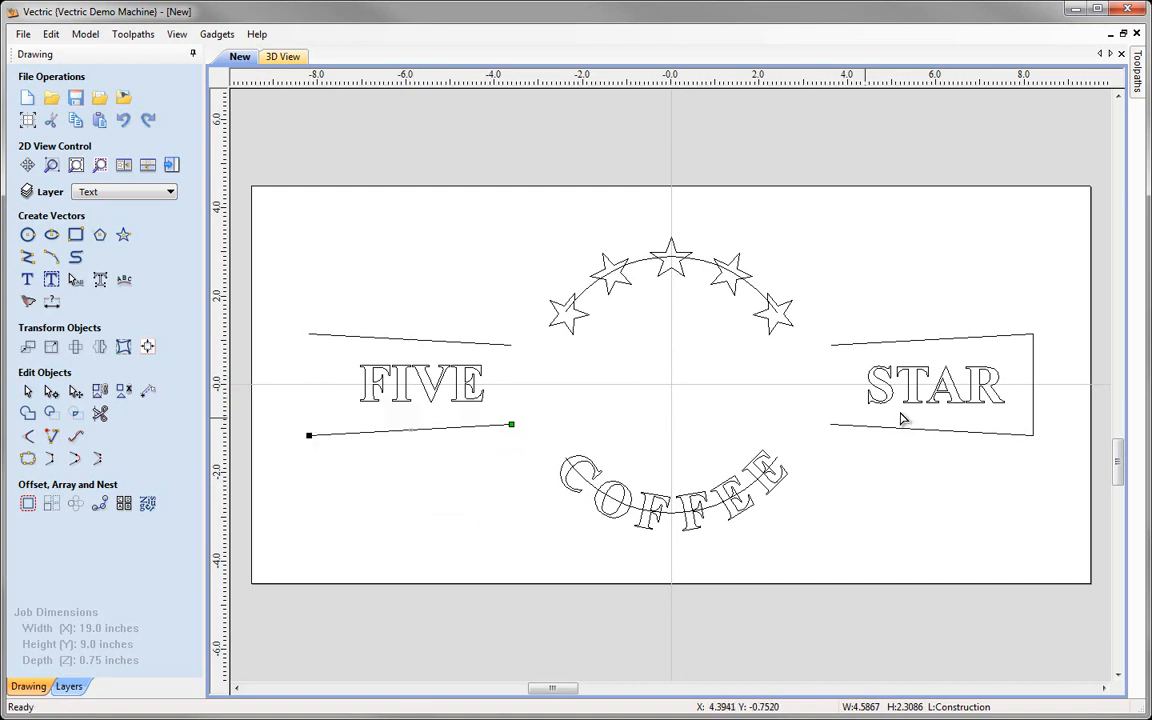
Delete the outer vertical span of the construction shape around STAR, leaving only its two slanted lines
{"action": "left_click", "coordinate": [919, 436]}
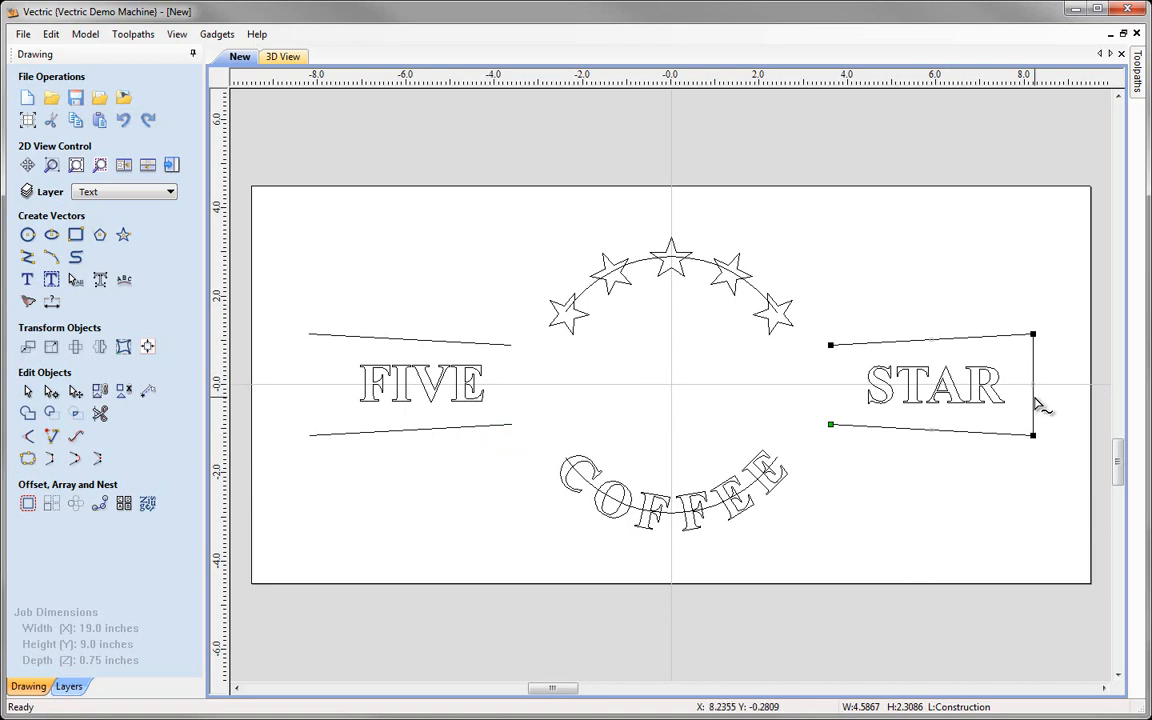
{"action": "key", "text": "d"}
Make the outer, left-hand end of the slanted line below FIVE its start point, matching the line above
{"action": "left_click", "coordinate": [317, 335]}
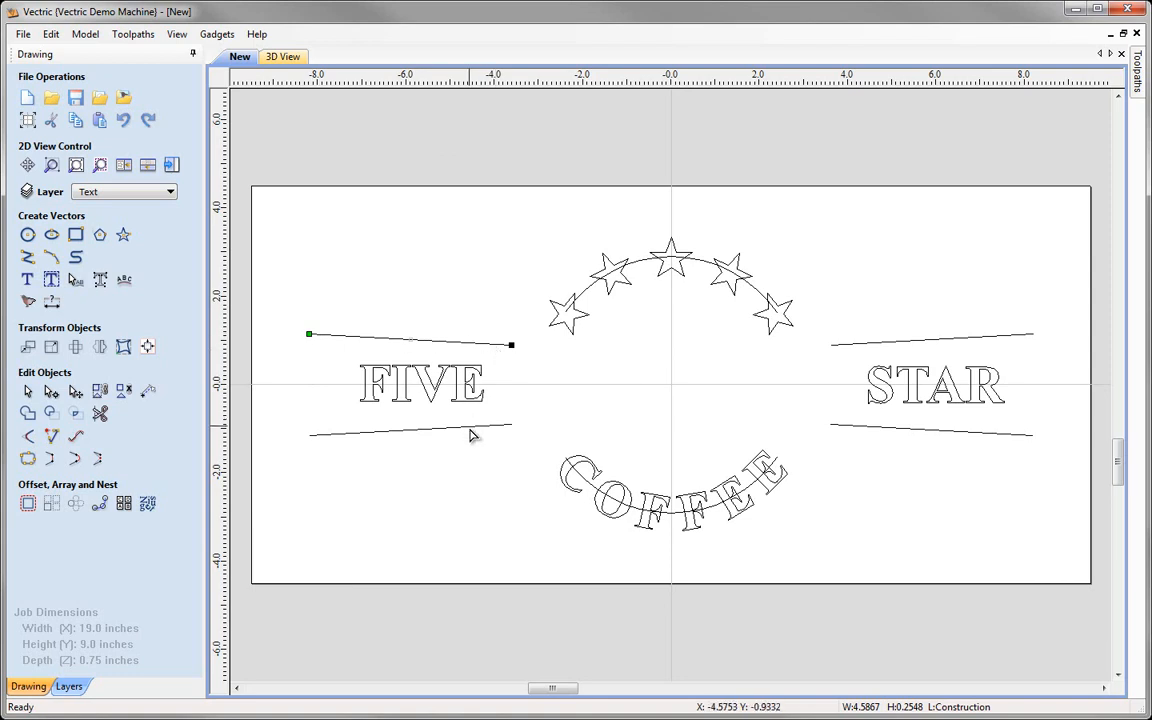
{"action": "right_click", "coordinate": [310, 441]}
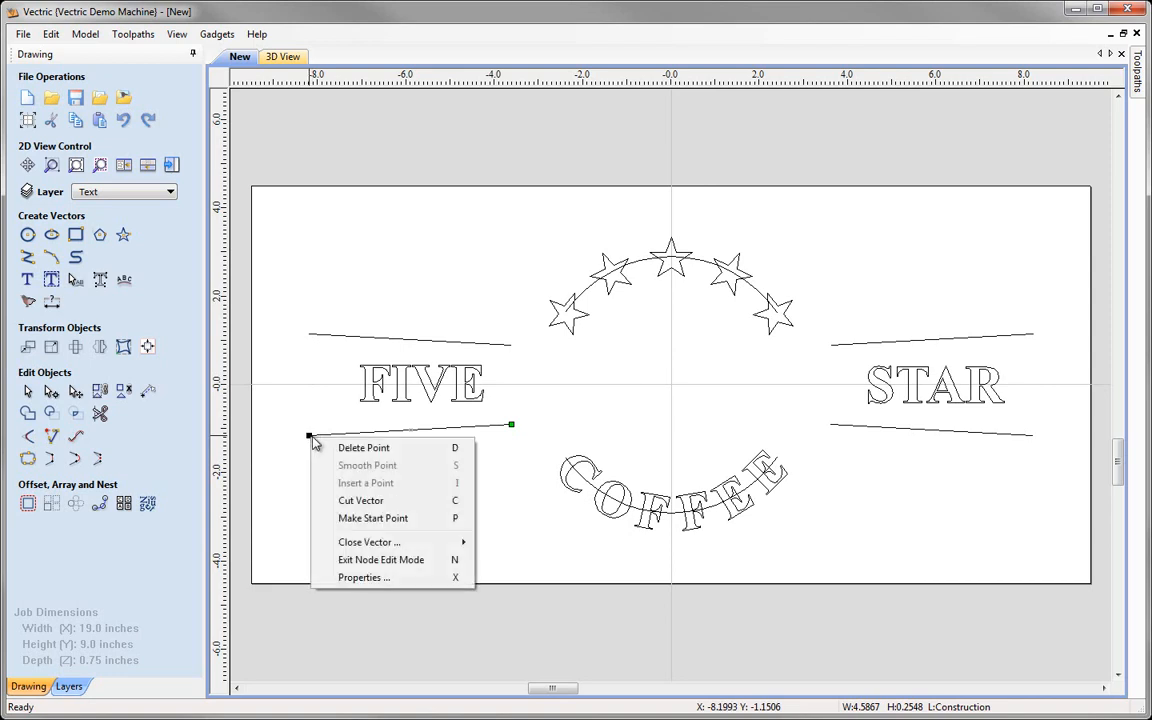
{"action": "left_click", "coordinate": [418, 519]}
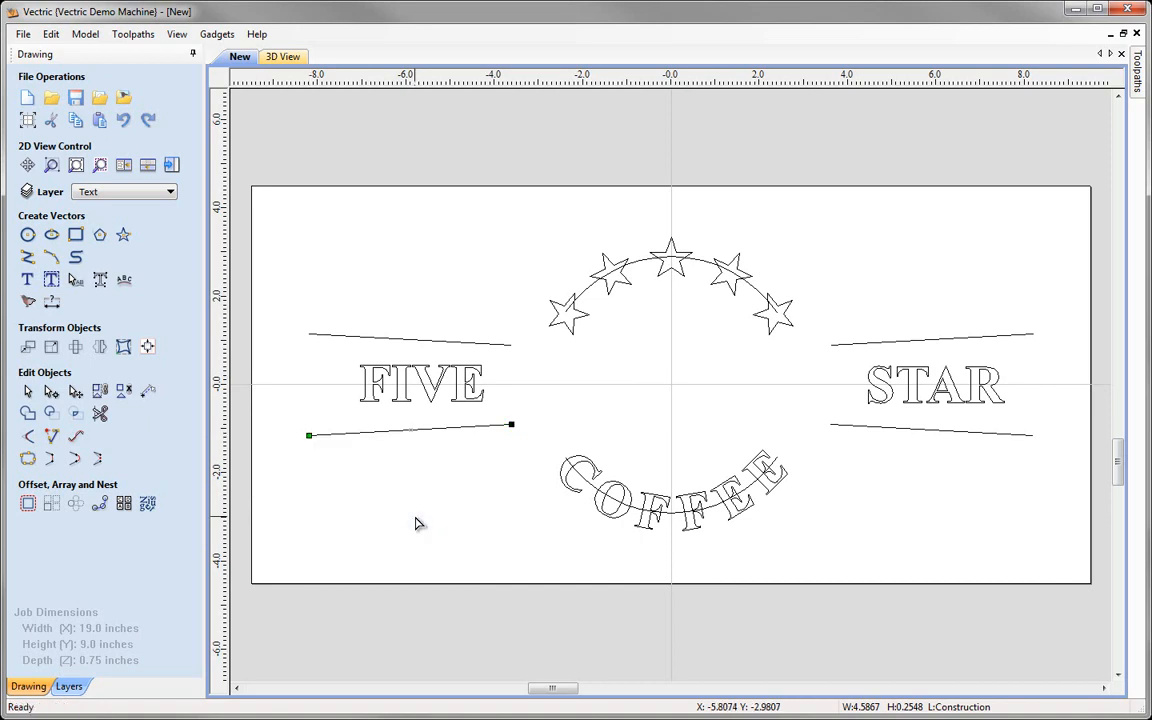
Make the inner, left-hand end of the line above STAR its start point, check the lines around FIVE and leave node editing
{"action": "left_click", "coordinate": [862, 345]}
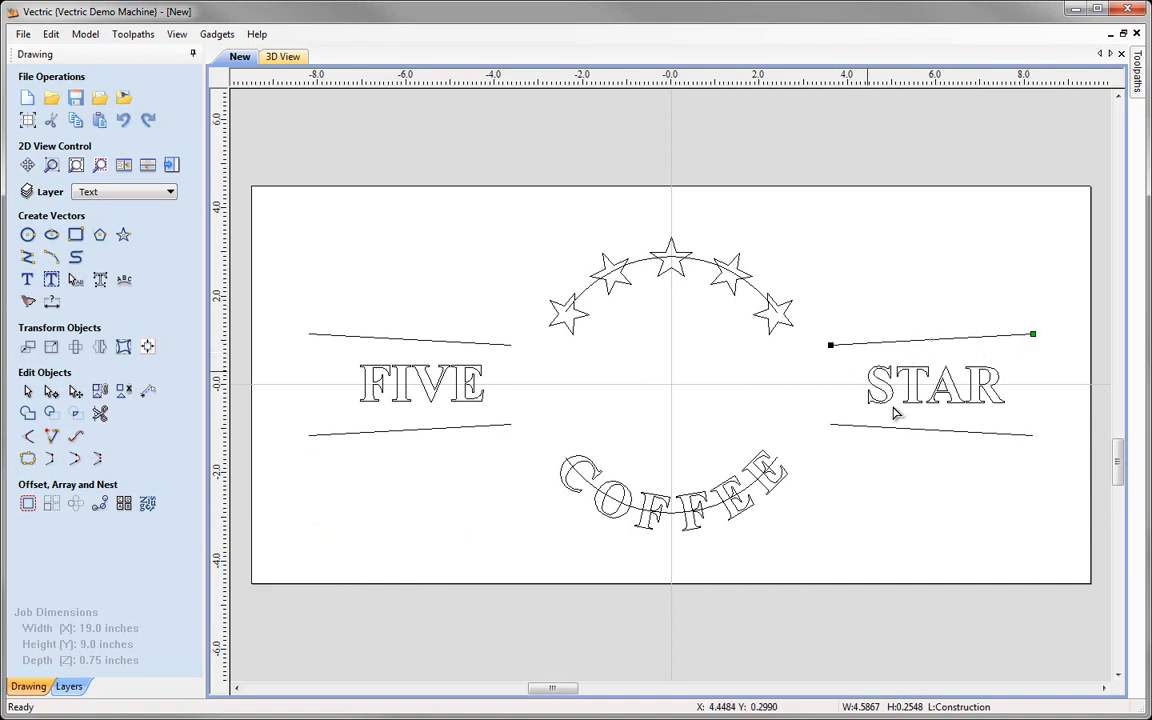
{"action": "left_click", "coordinate": [838, 426]}
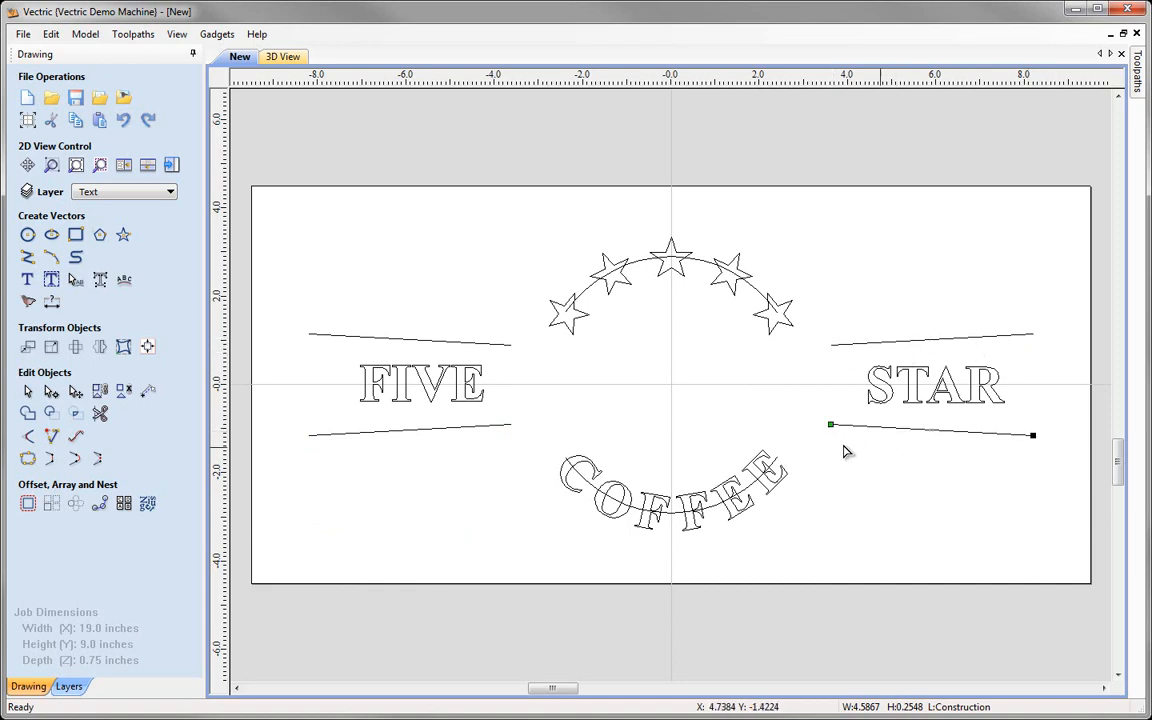
{"action": "left_click", "coordinate": [894, 342]}
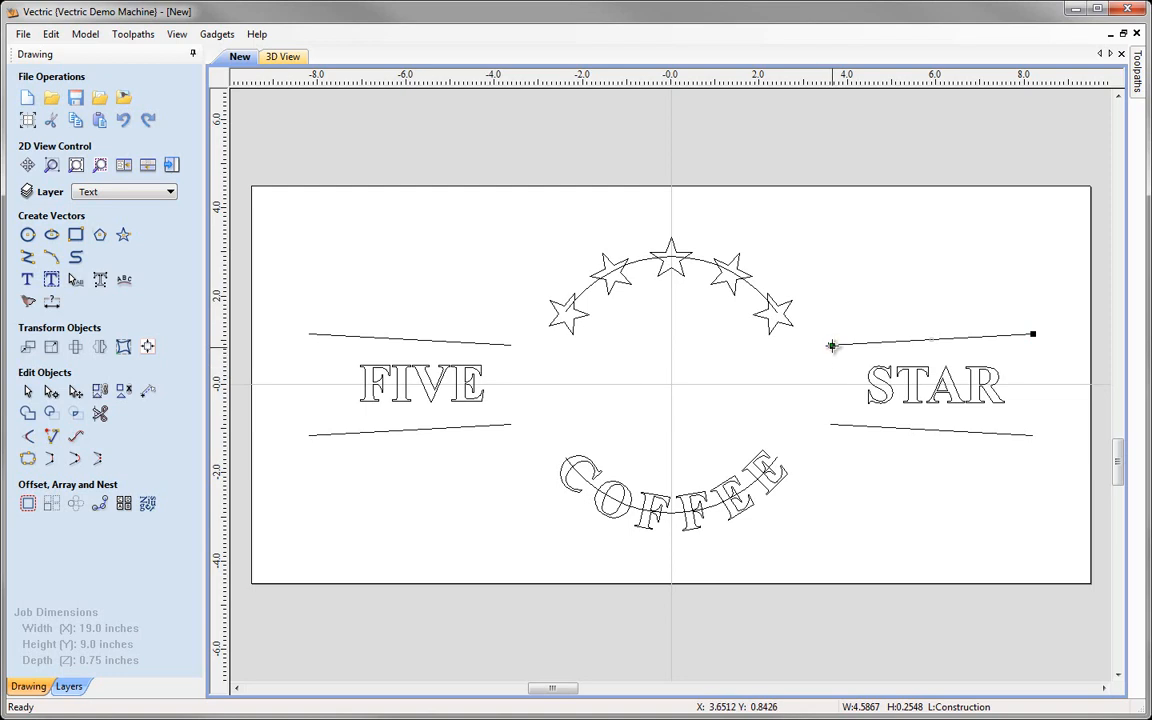
{"action": "right_click", "coordinate": [831, 346]}
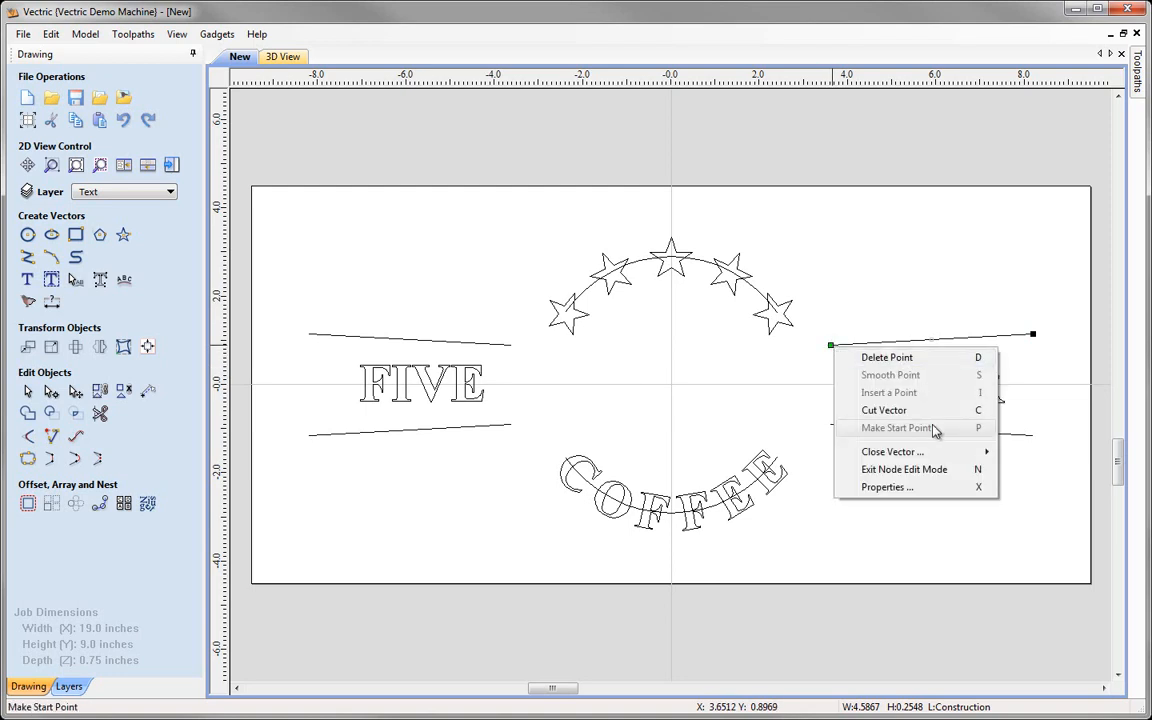
{"action": "left_click", "coordinate": [918, 535]}
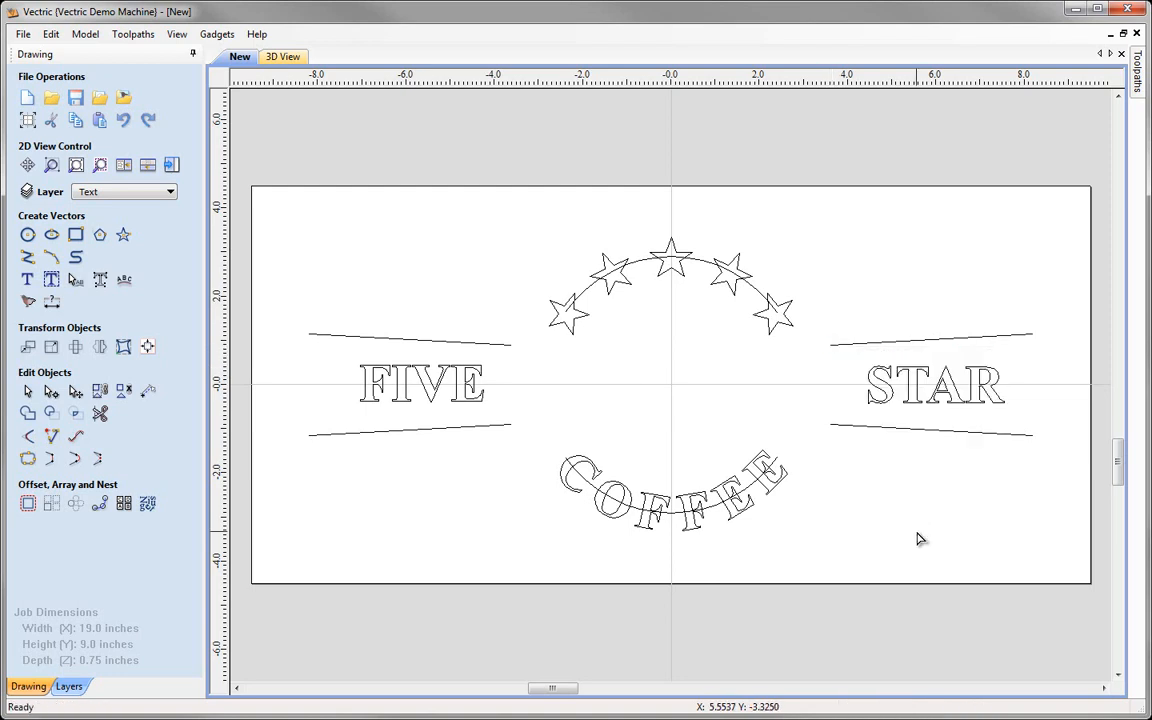
{"action": "left_click", "coordinate": [420, 340]}
{"action": "left_click", "coordinate": [452, 428]}
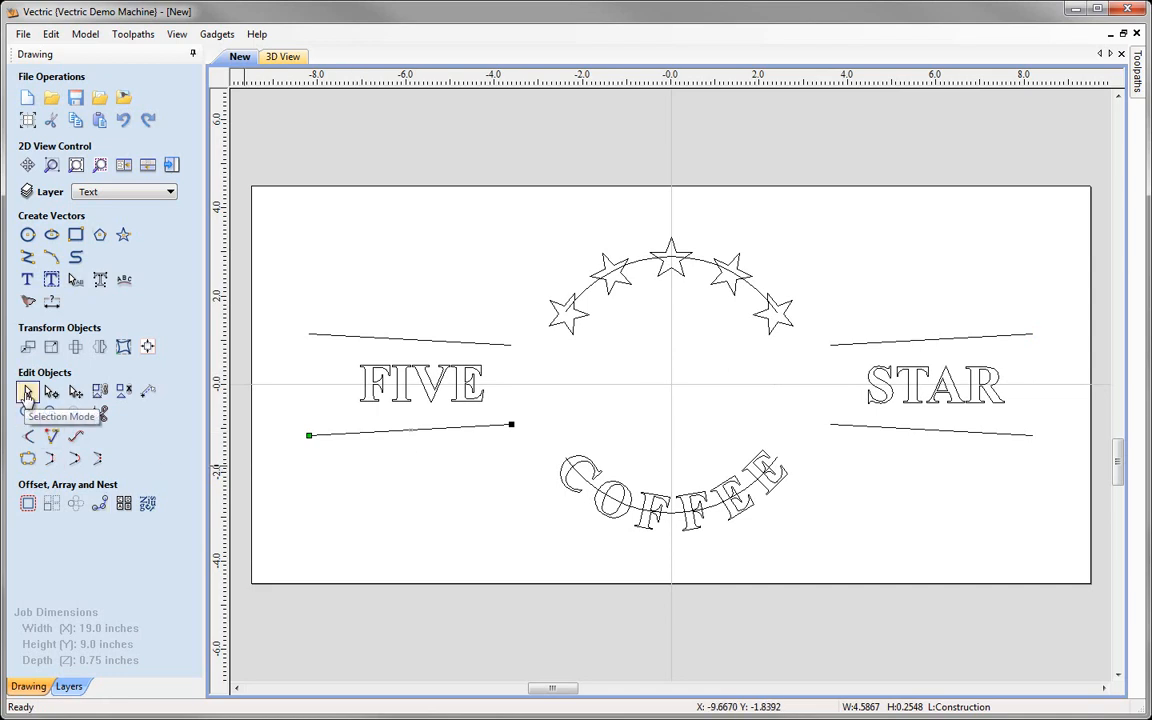
{"action": "left_click", "coordinate": [458, 470]}
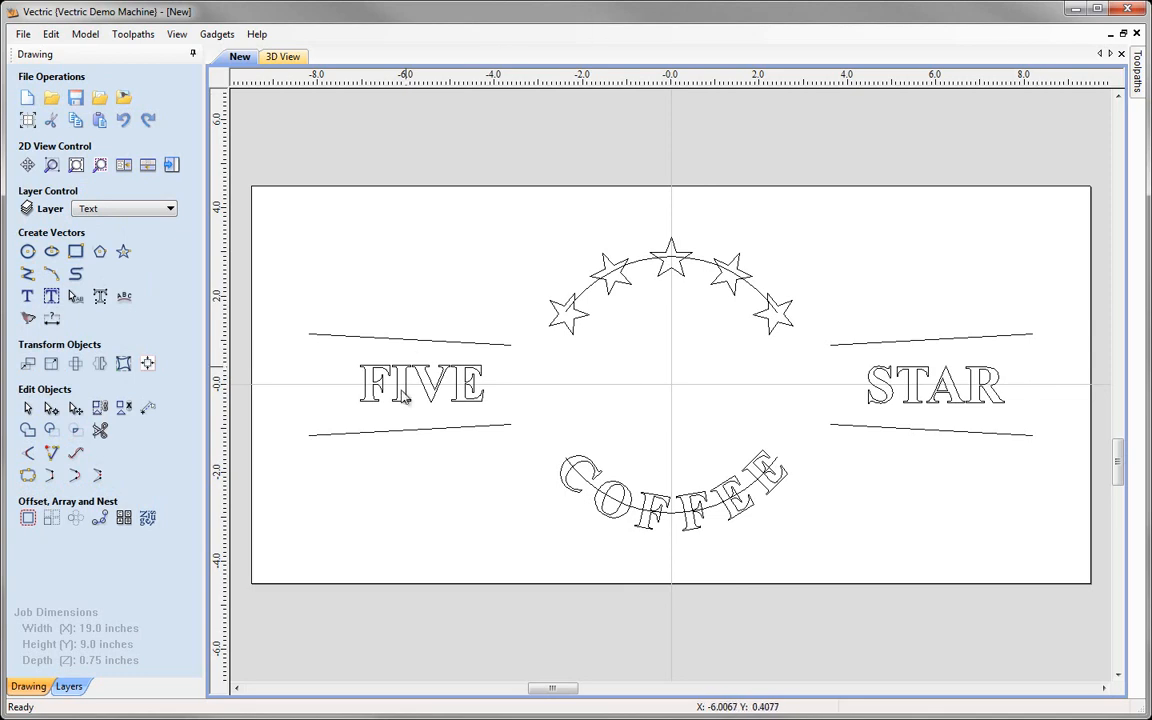
Distort the FIVE text between its lower and upper slanted lines using a Between Two Curves envelope
{"action": "left_click", "coordinate": [124, 365]}
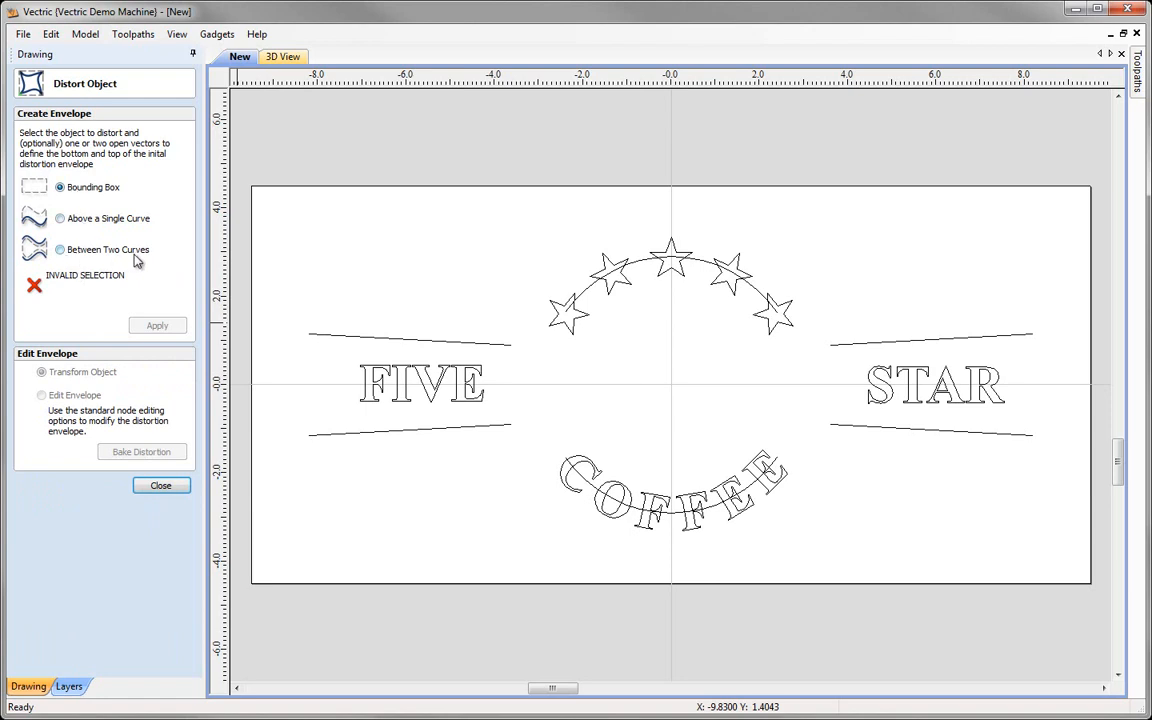
{"action": "left_click", "coordinate": [60, 251]}
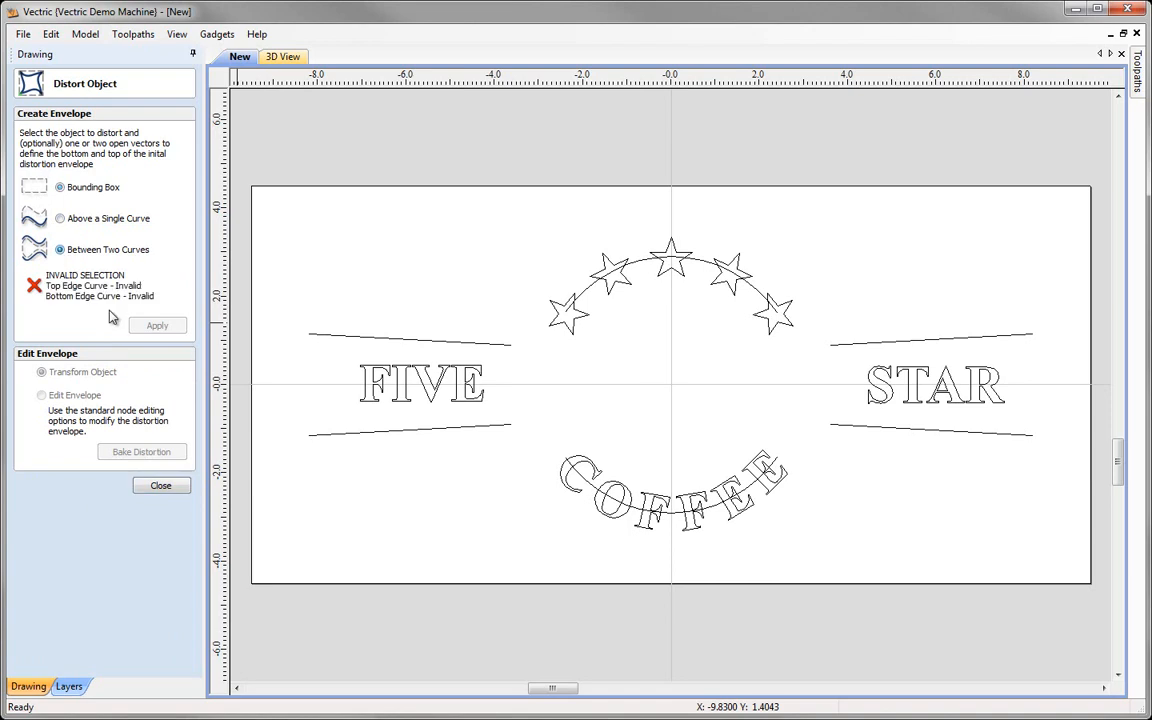
{"action": "left_click", "coordinate": [384, 391]}
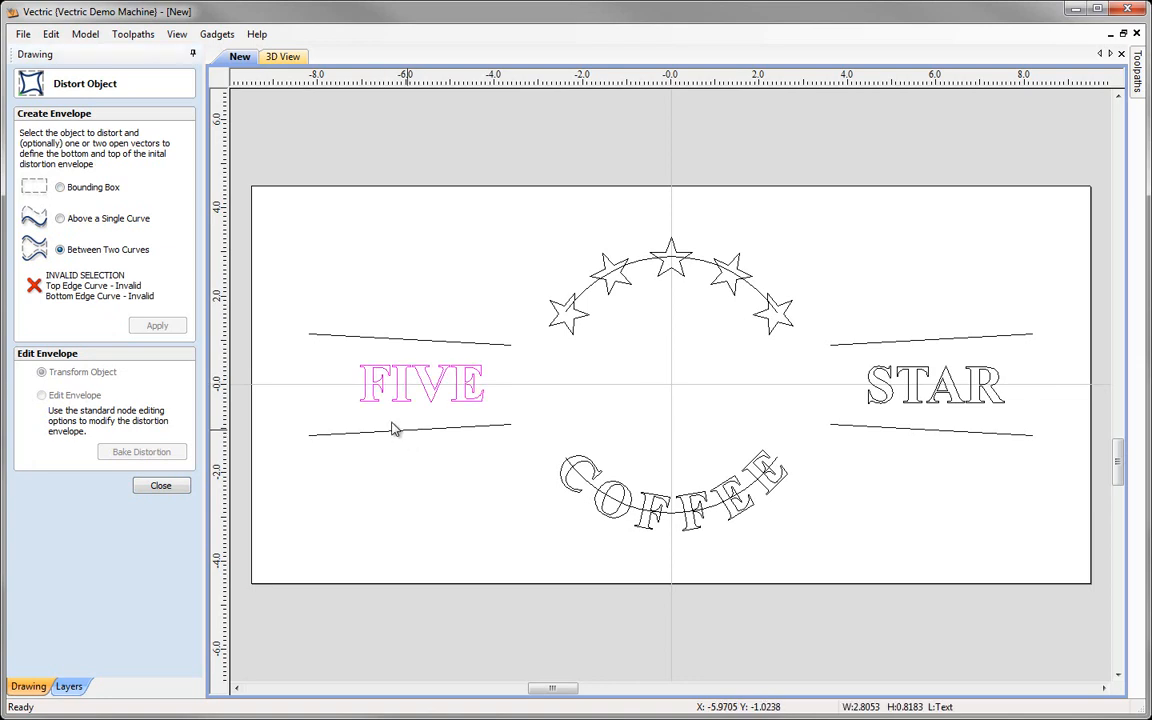
{"action": "left_click", "coordinate": [365, 436], "text": "shift"}
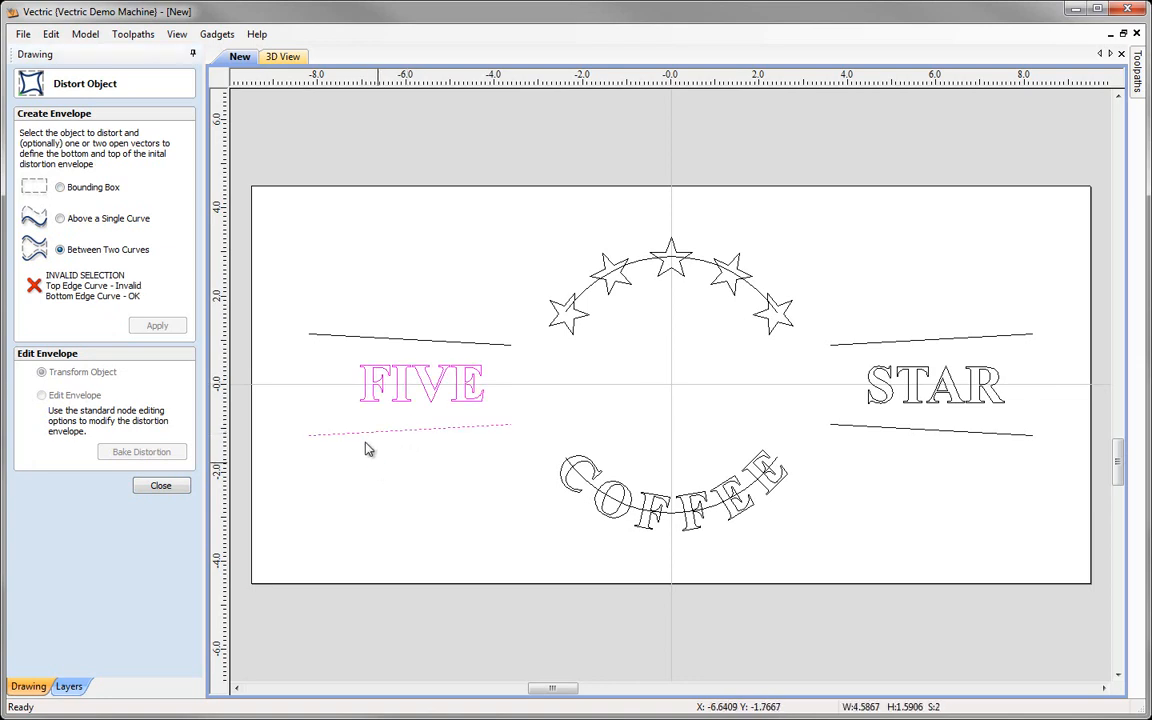
{"action": "left_click", "coordinate": [351, 338], "text": "shift"}
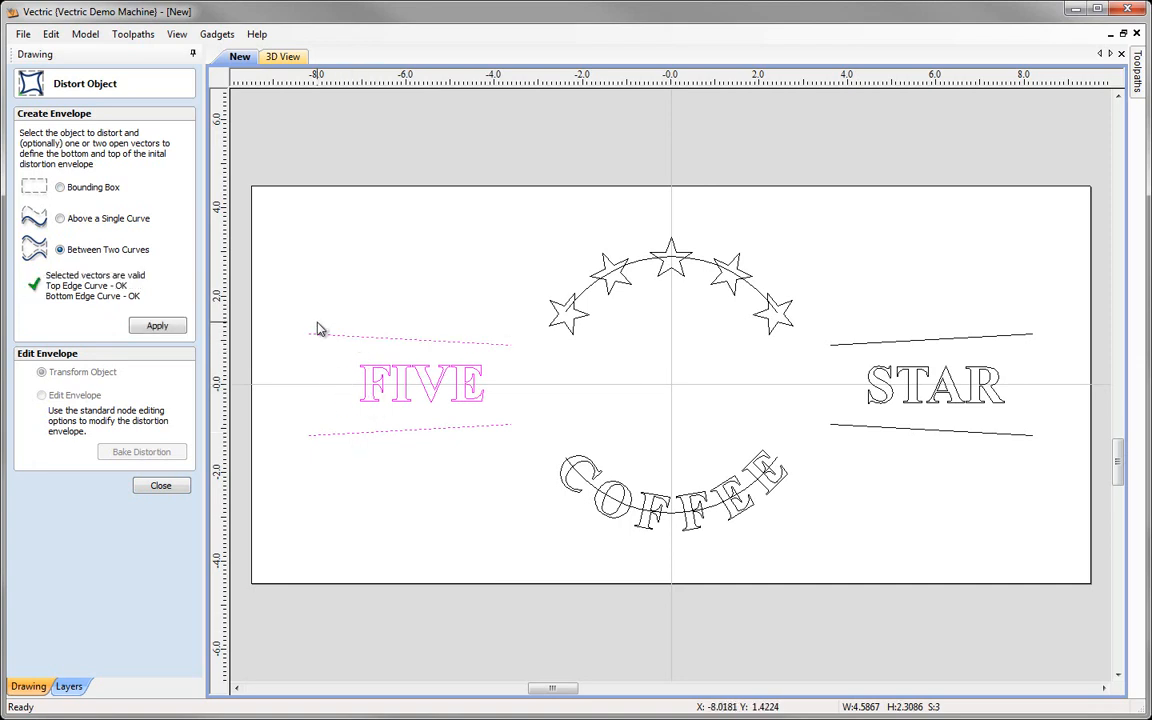
{"action": "left_click", "coordinate": [158, 330]}
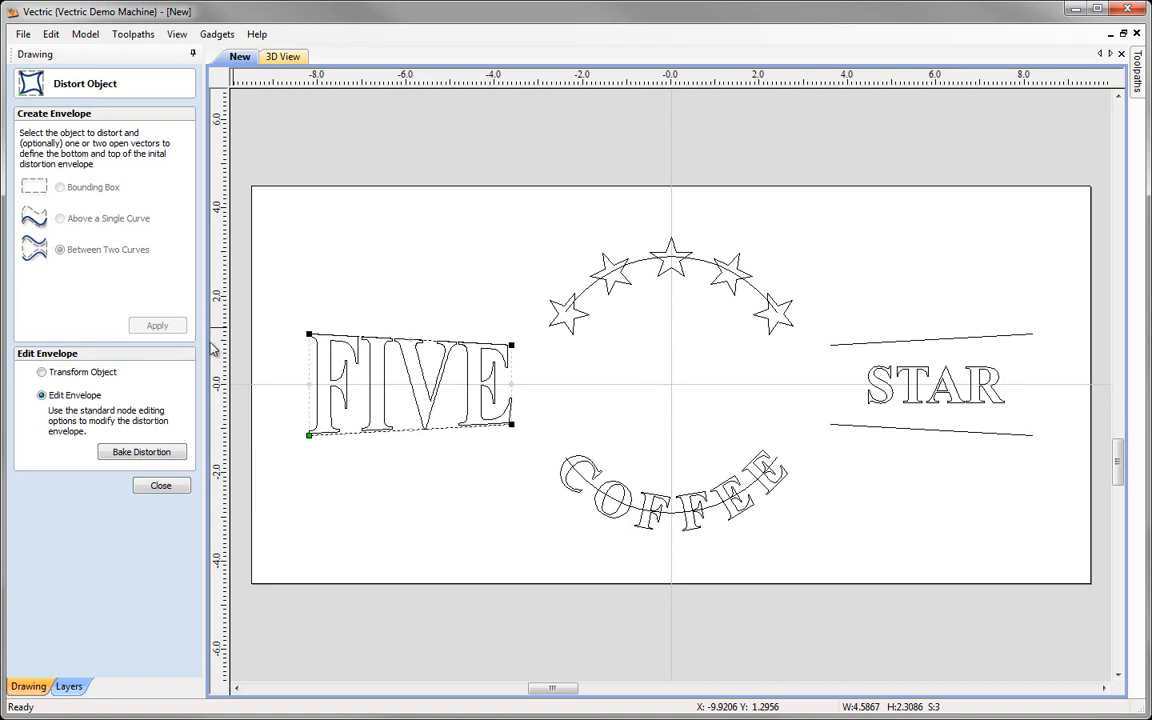
Stretch the distorted FIVE text slightly downward so its letters meet the lower slanted line, and finish the distortion
{"action": "scroll", "coordinate": [281, 394], "scroll_direction": "up", "scroll_amount": 1}
{"action": "scroll", "coordinate": [281, 394], "scroll_direction": "up", "scroll_amount": 3}
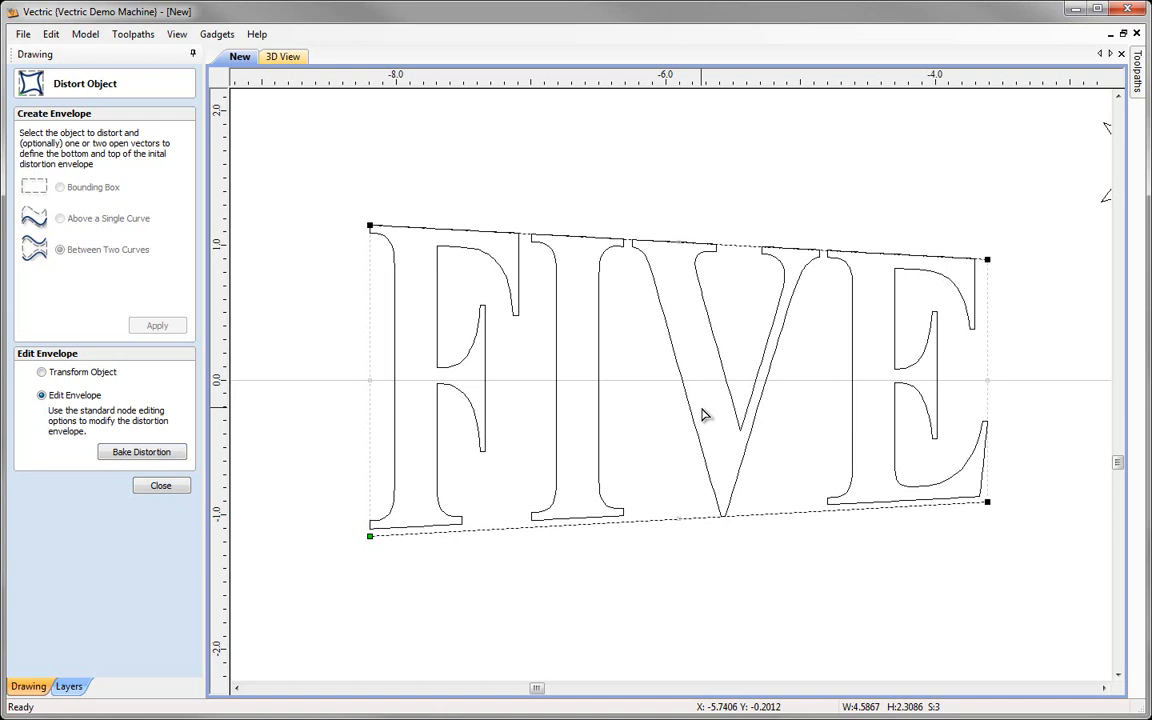
{"action": "left_click", "coordinate": [42, 373]}
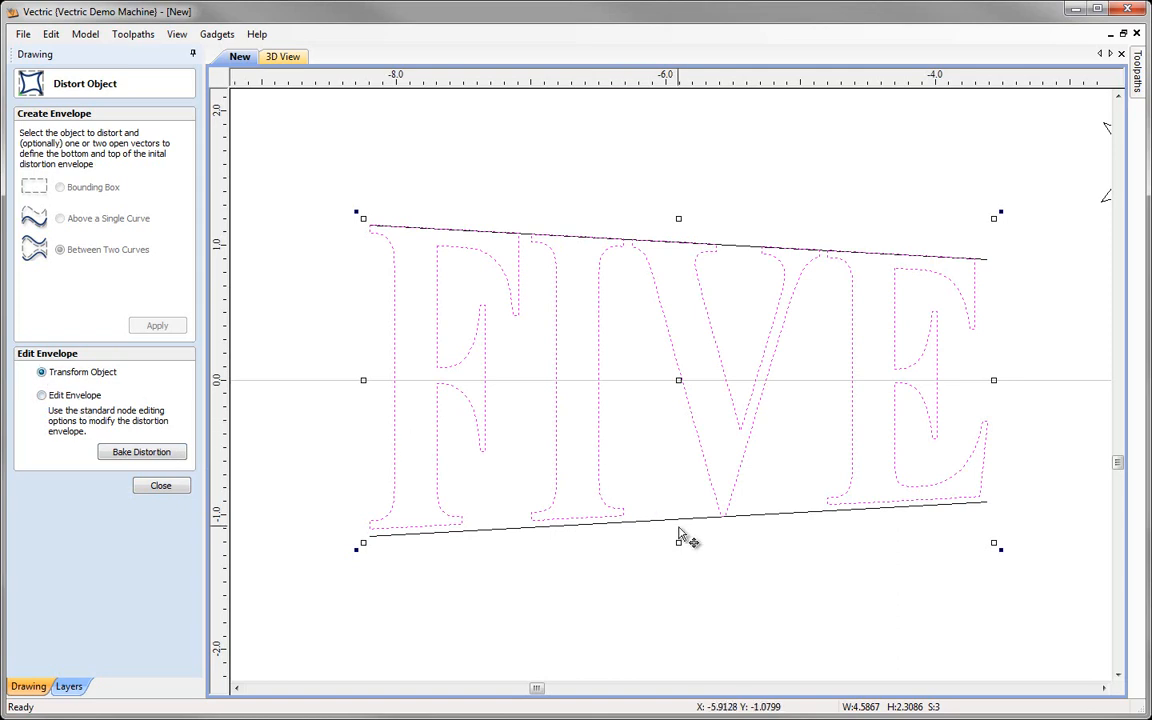
{"action": "left_click_drag", "start_coordinate": [678, 543], "coordinate": [679, 548]}
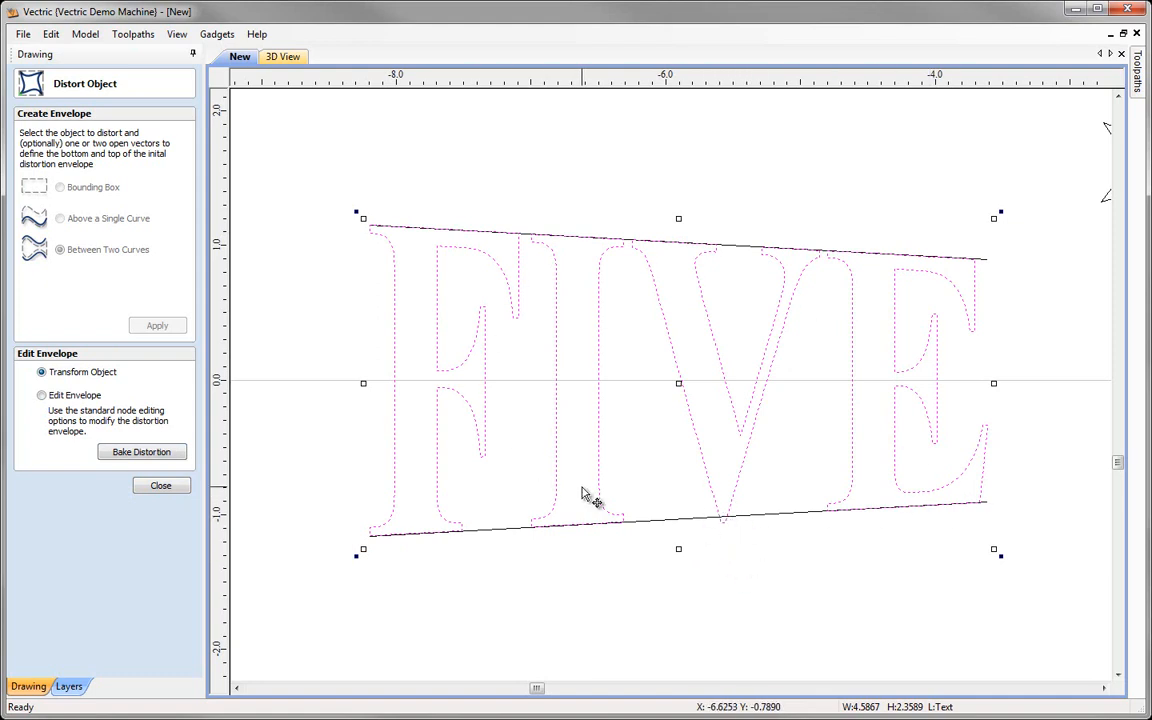
{"action": "left_click", "coordinate": [161, 485]}
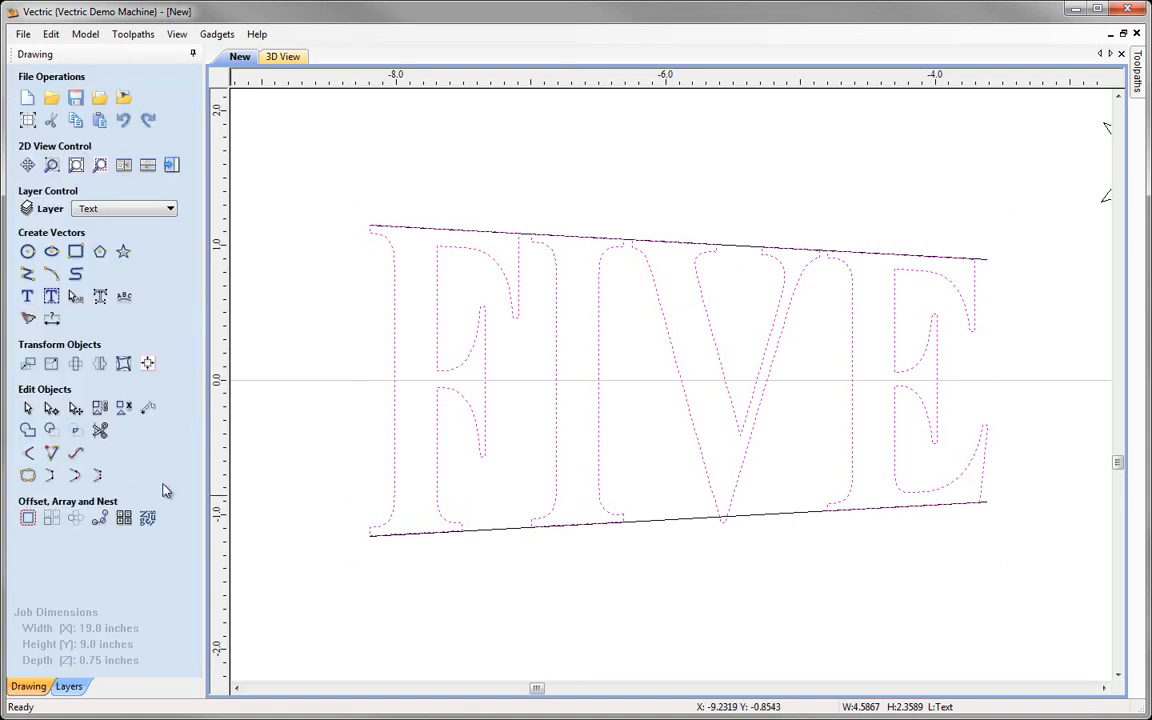
{"action": "left_click", "coordinate": [545, 430]}
{"action": "key", "text": "F4"}
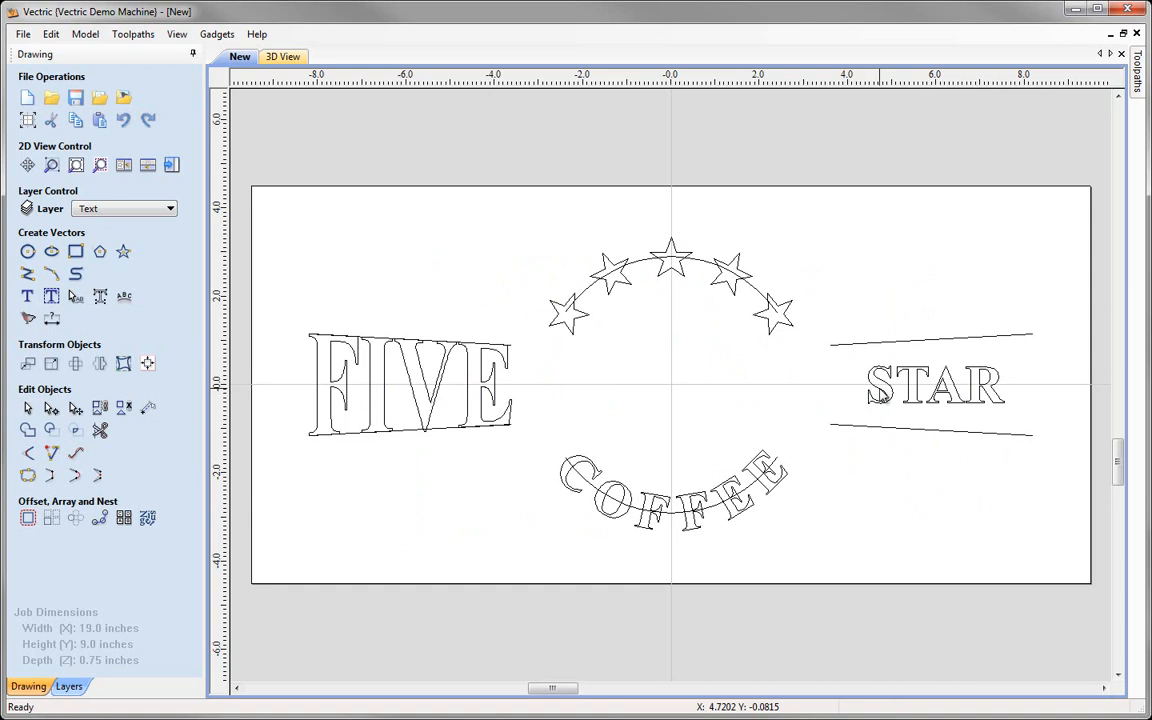
Distort the STAR text between its two slanted lines using a Between Two Curves envelope
{"action": "left_click", "coordinate": [880, 397]}
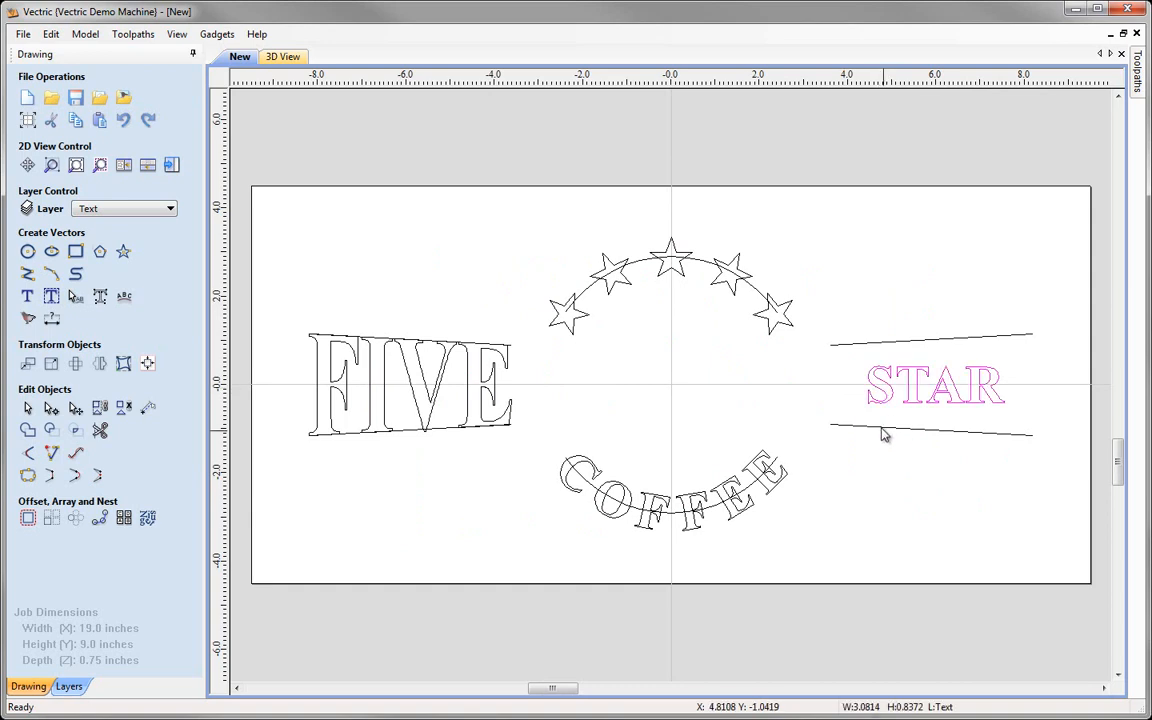
{"action": "left_click", "coordinate": [879, 429], "text": "shift"}
{"action": "left_click", "coordinate": [850, 346], "text": "shift"}
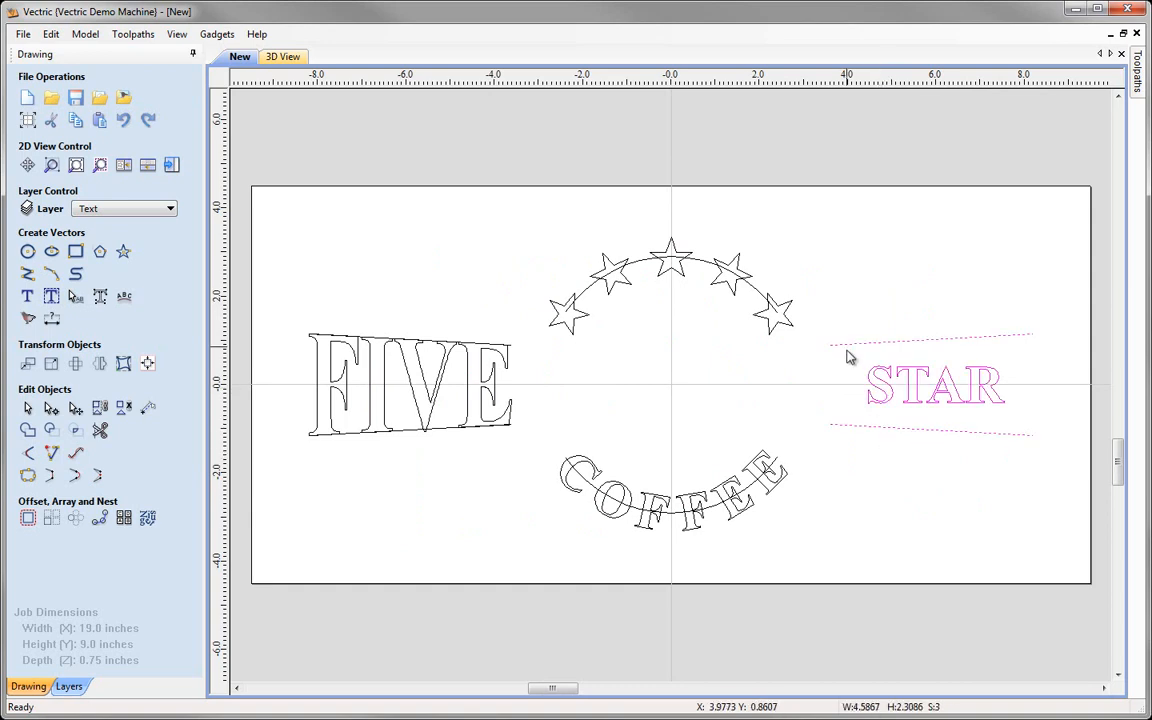
{"action": "left_click", "coordinate": [123, 366]}
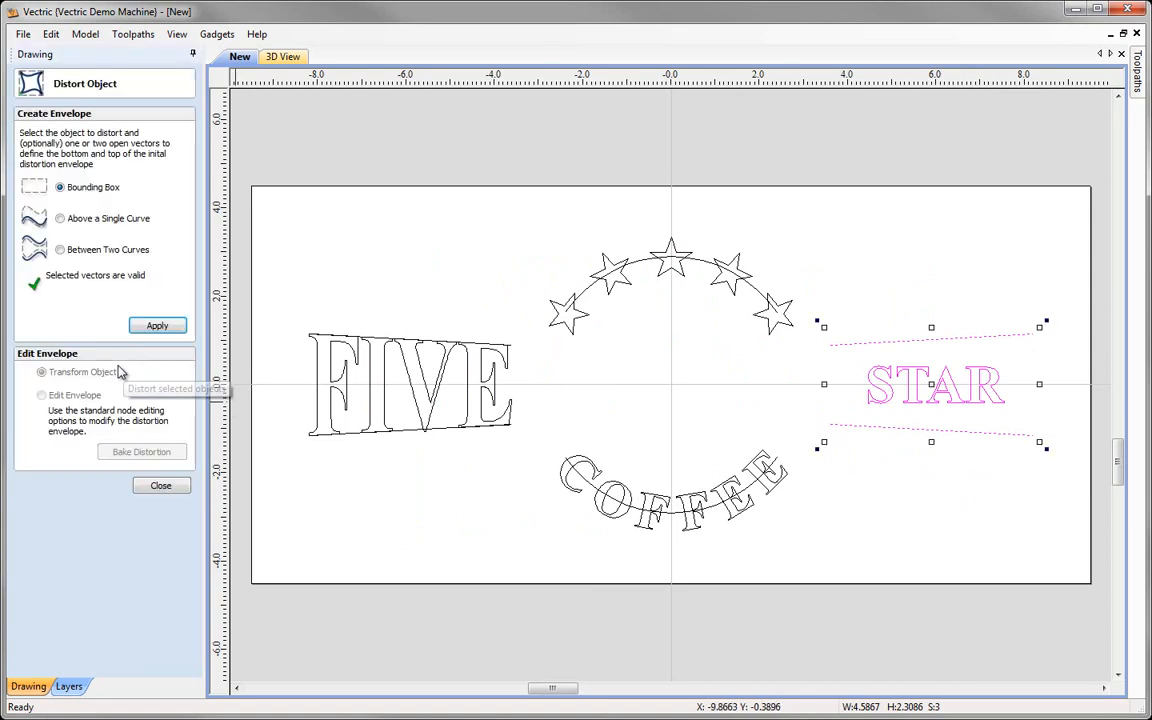
{"action": "left_click", "coordinate": [59, 250]}
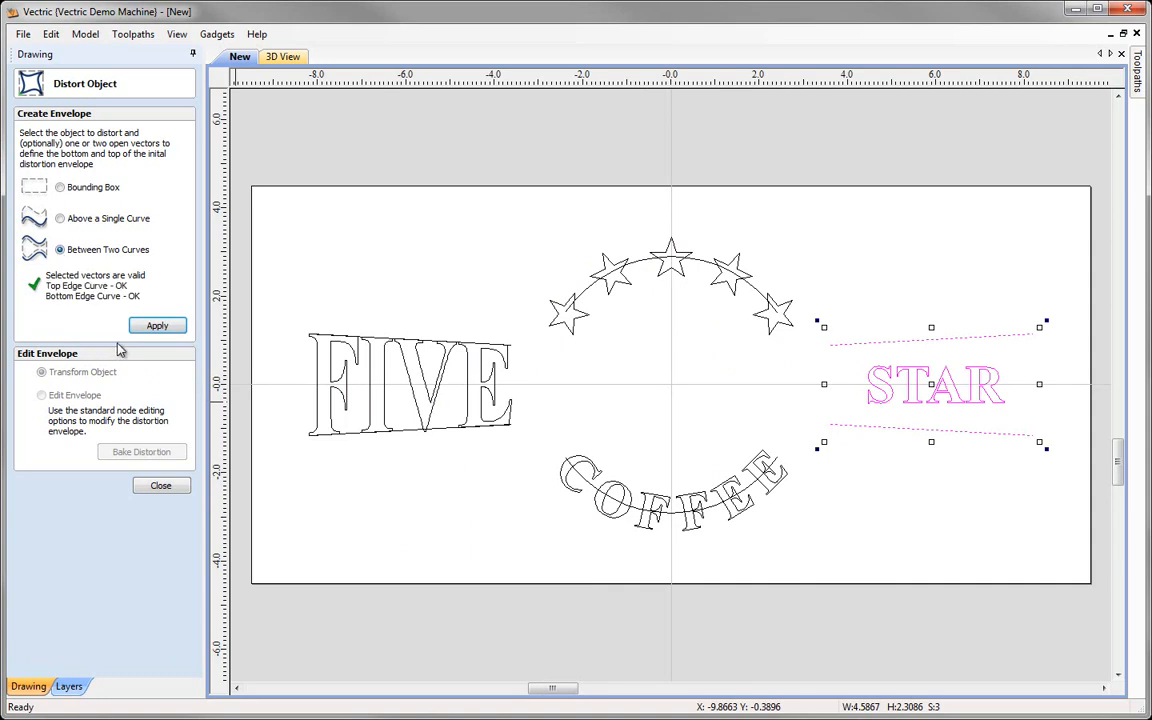
{"action": "left_click", "coordinate": [156, 327]}
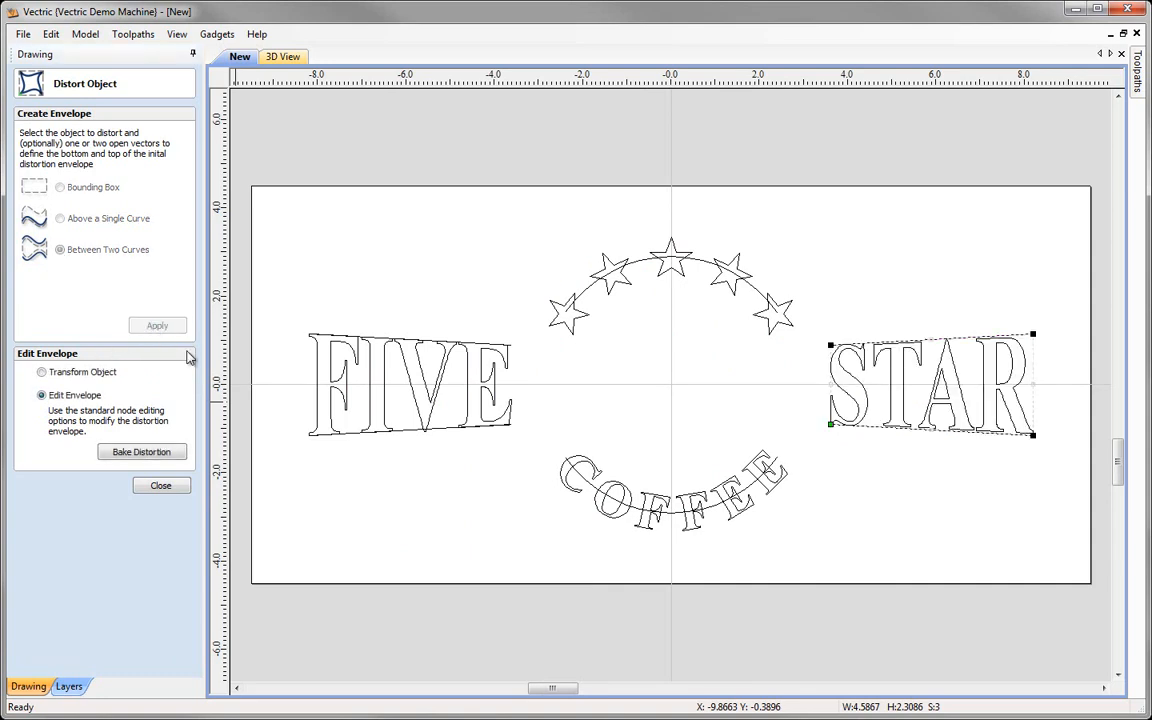
Stretch the distorted STAR text slightly upward and downward so its letters meet both slanted lines, finish the distortion and deselect it
{"action": "scroll", "coordinate": [941, 380], "scroll_direction": "up", "scroll_amount": 2}
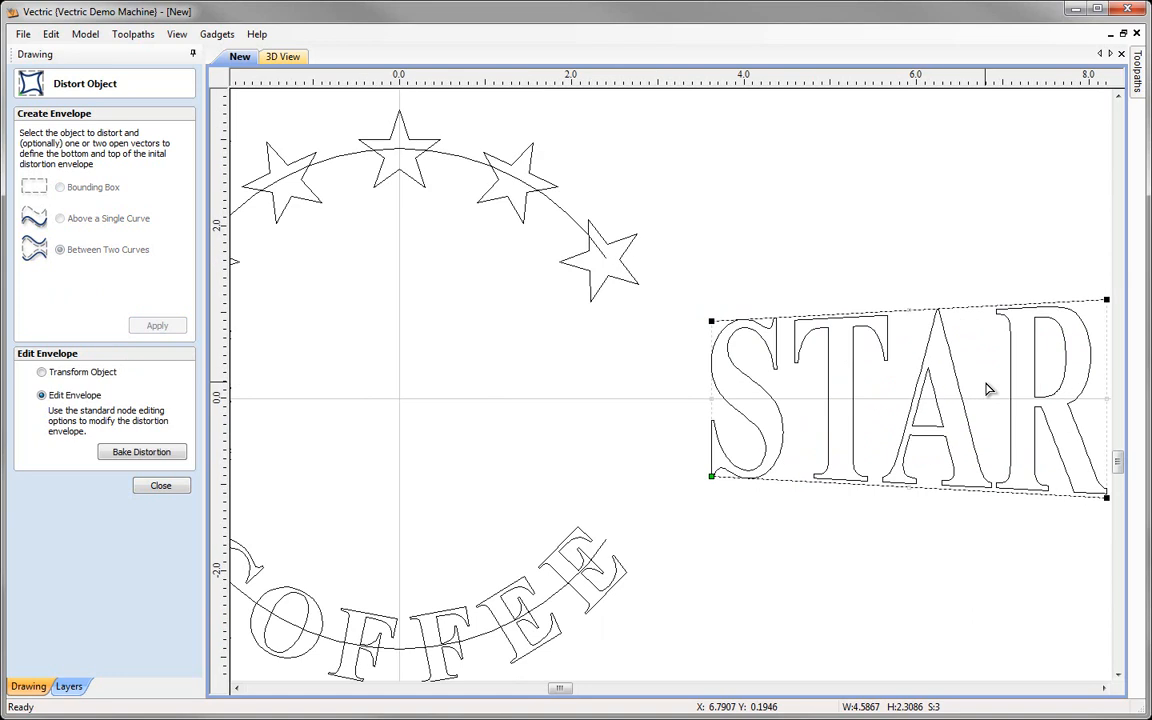
{"action": "left_click", "coordinate": [1104, 687]}
{"action": "left_click", "coordinate": [1104, 687]}
{"action": "scroll", "coordinate": [944, 402], "scroll_direction": "up", "scroll_amount": 2}
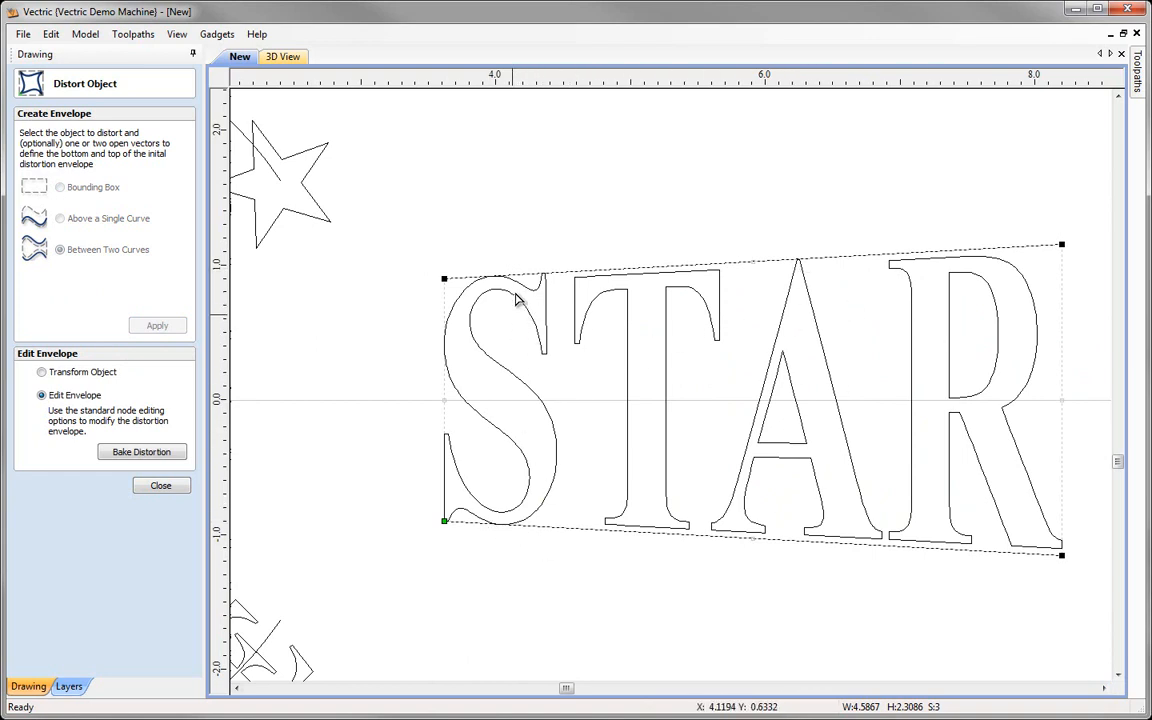
{"action": "left_click", "coordinate": [42, 372]}
{"action": "left_click_drag", "start_coordinate": [753, 237], "coordinate": [757, 243]}
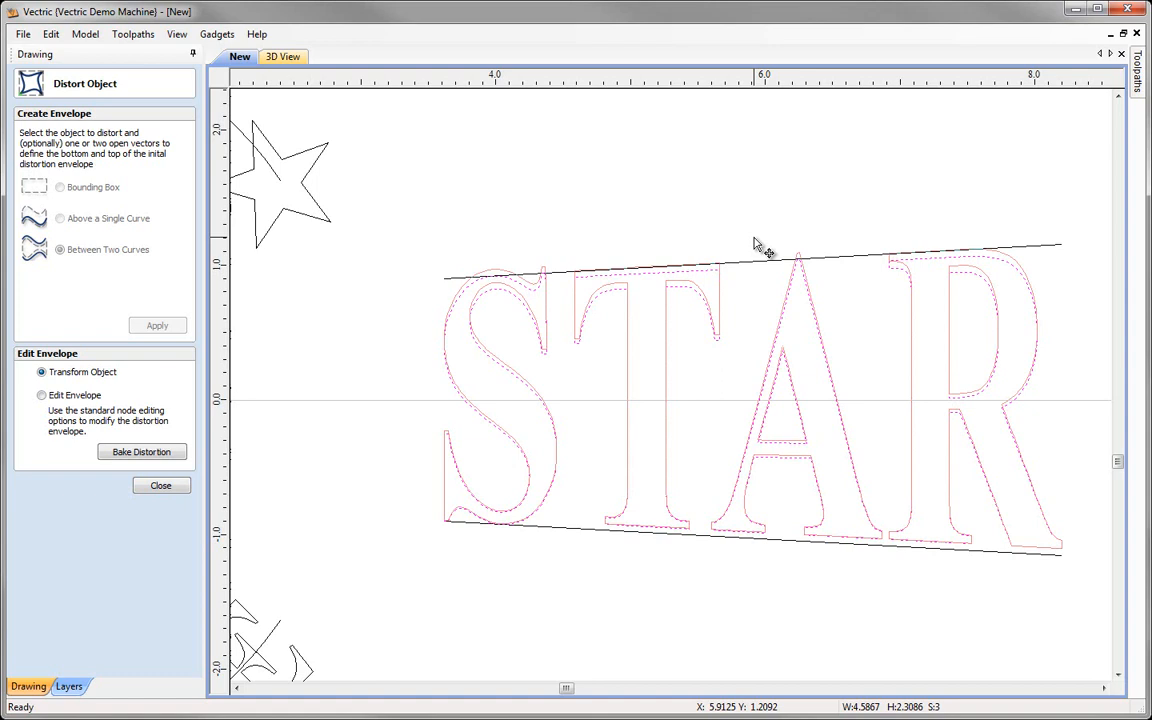
{"action": "left_click", "coordinate": [757, 245]}
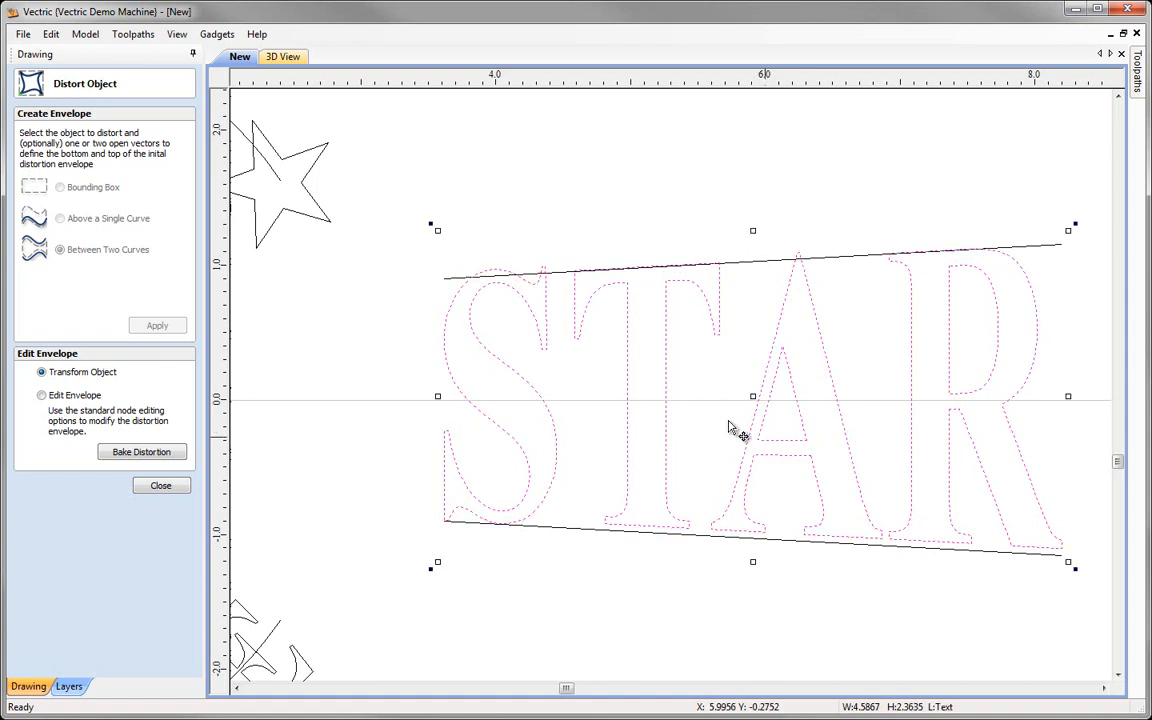
{"action": "left_click", "coordinate": [754, 565]}
{"action": "left_click_drag", "start_coordinate": [754, 565], "coordinate": [754, 566]}
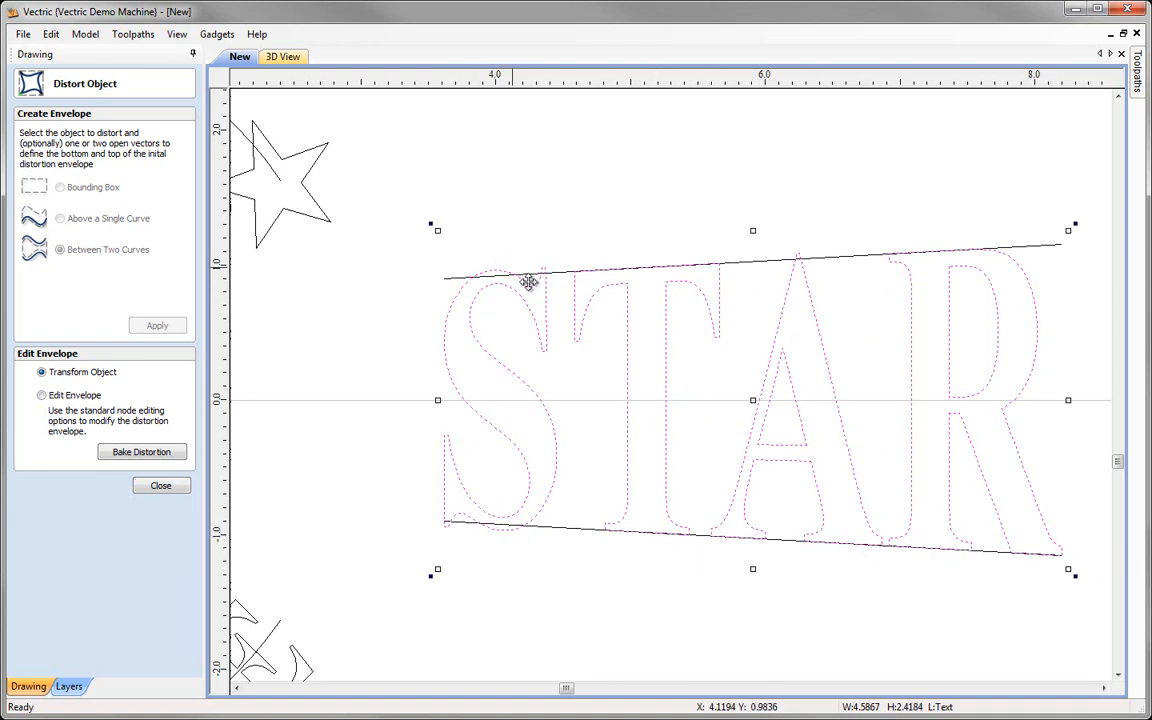
{"action": "left_click", "coordinate": [160, 489]}
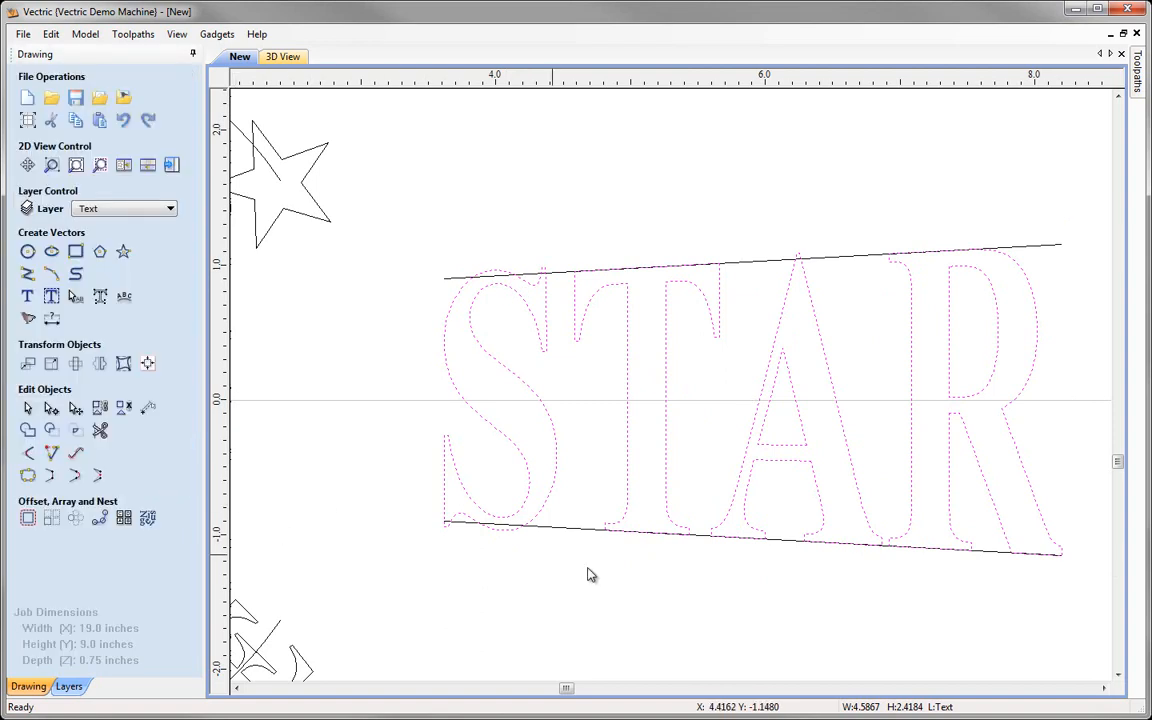
{"action": "key", "text": "F6"}
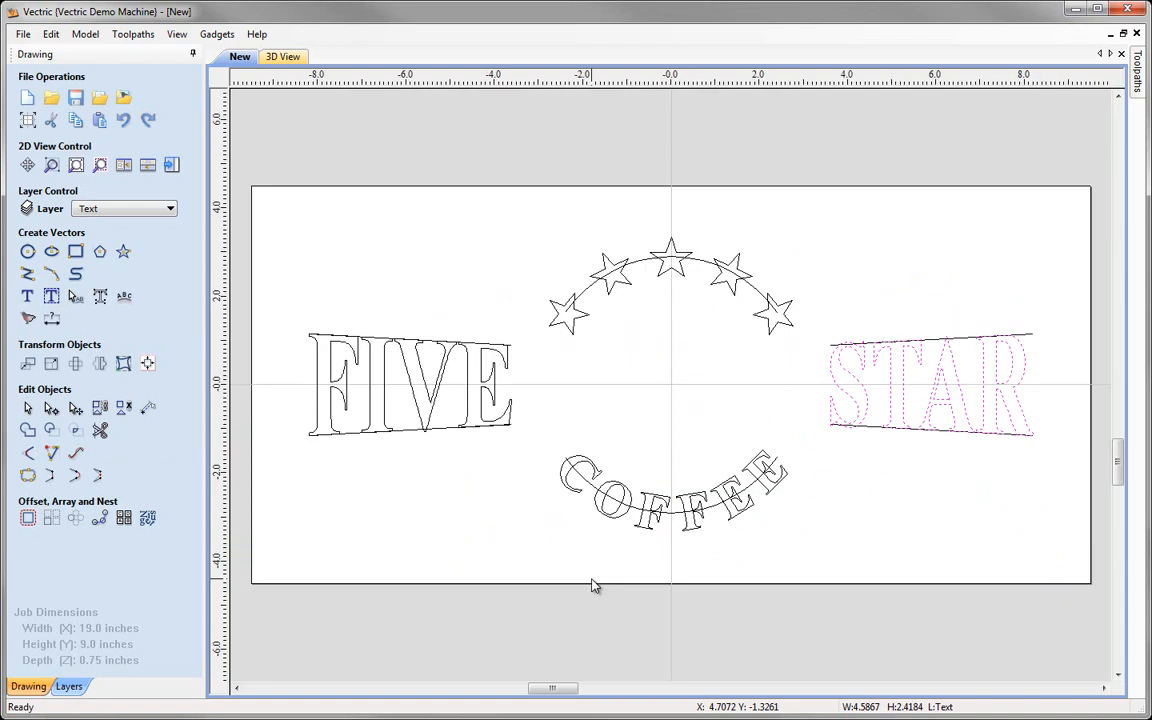
{"action": "left_click", "coordinate": [841, 560]}
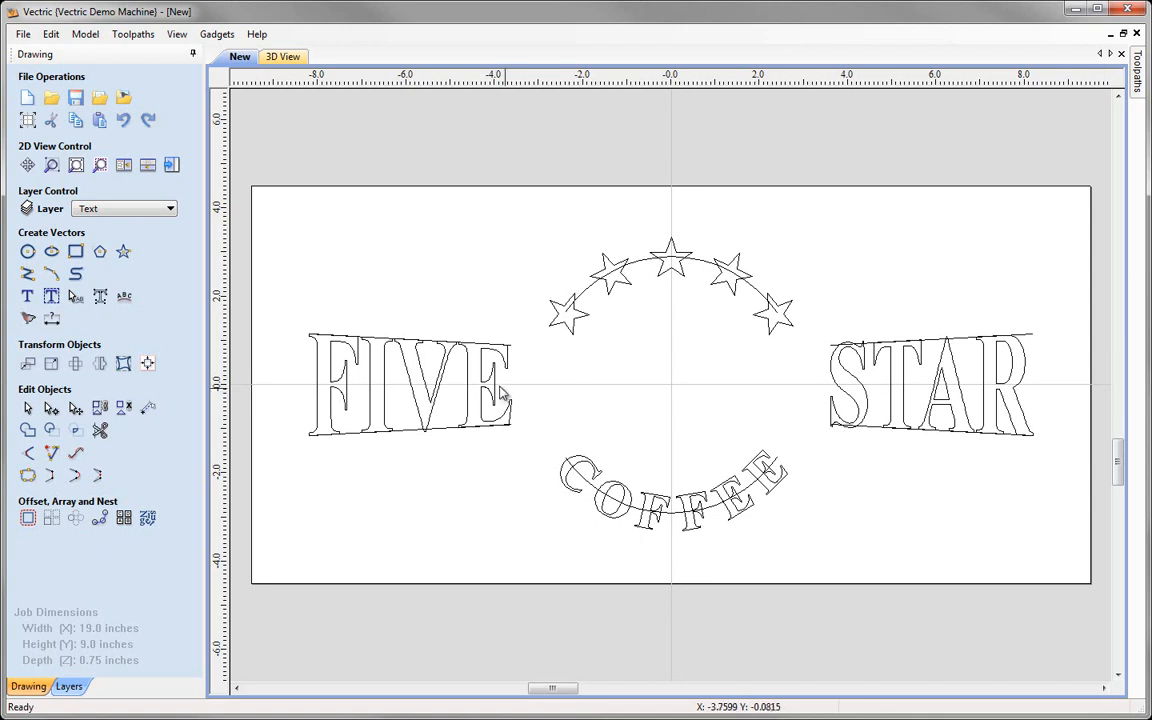
Review the envelope of the distorted FIVE text and bake its distortion
{"action": "left_click", "coordinate": [447, 347]}
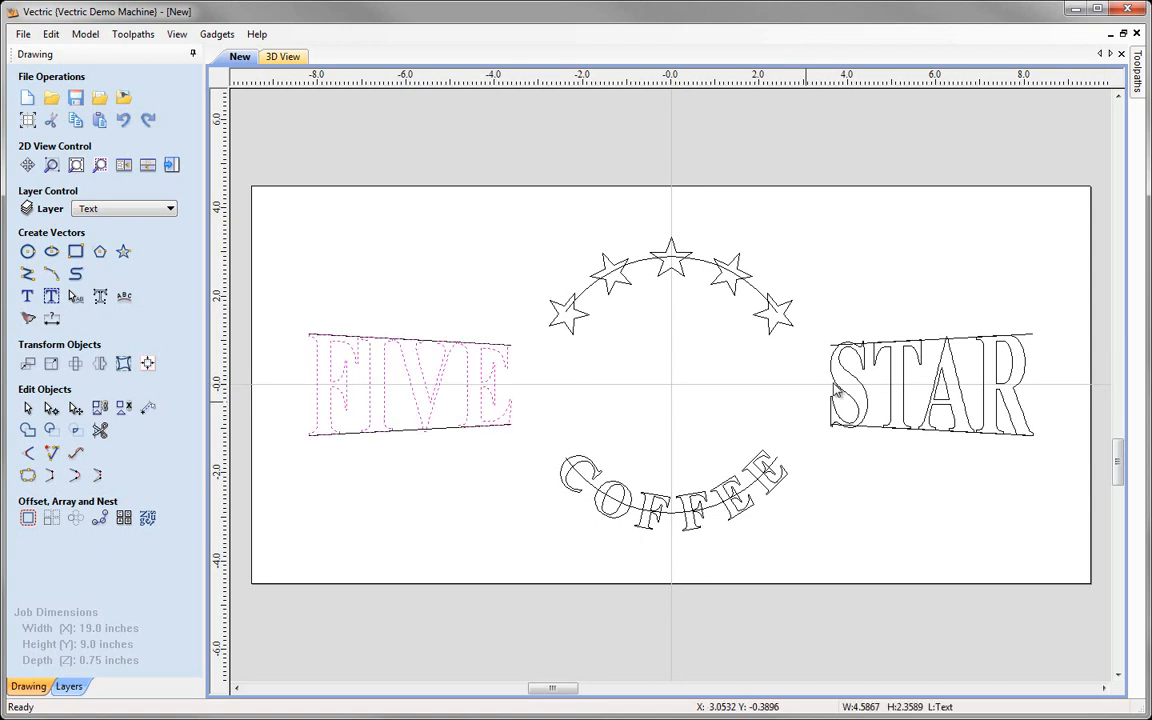
{"action": "left_click", "coordinate": [837, 388]}
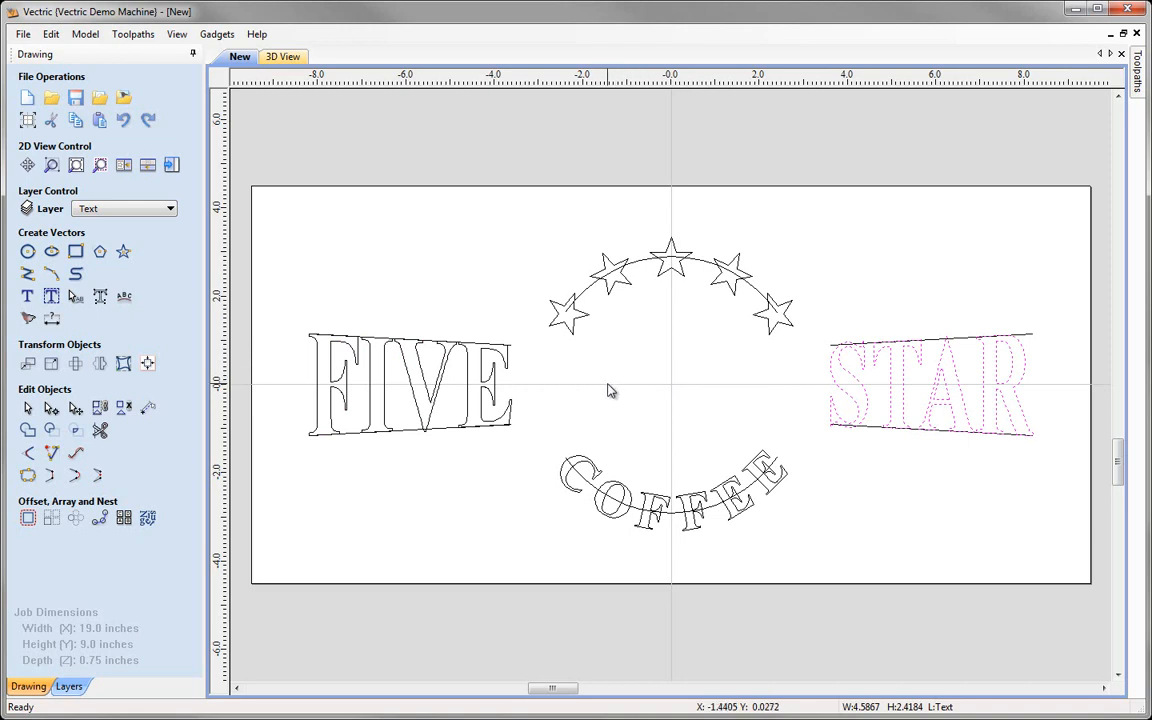
{"action": "left_click", "coordinate": [497, 393]}
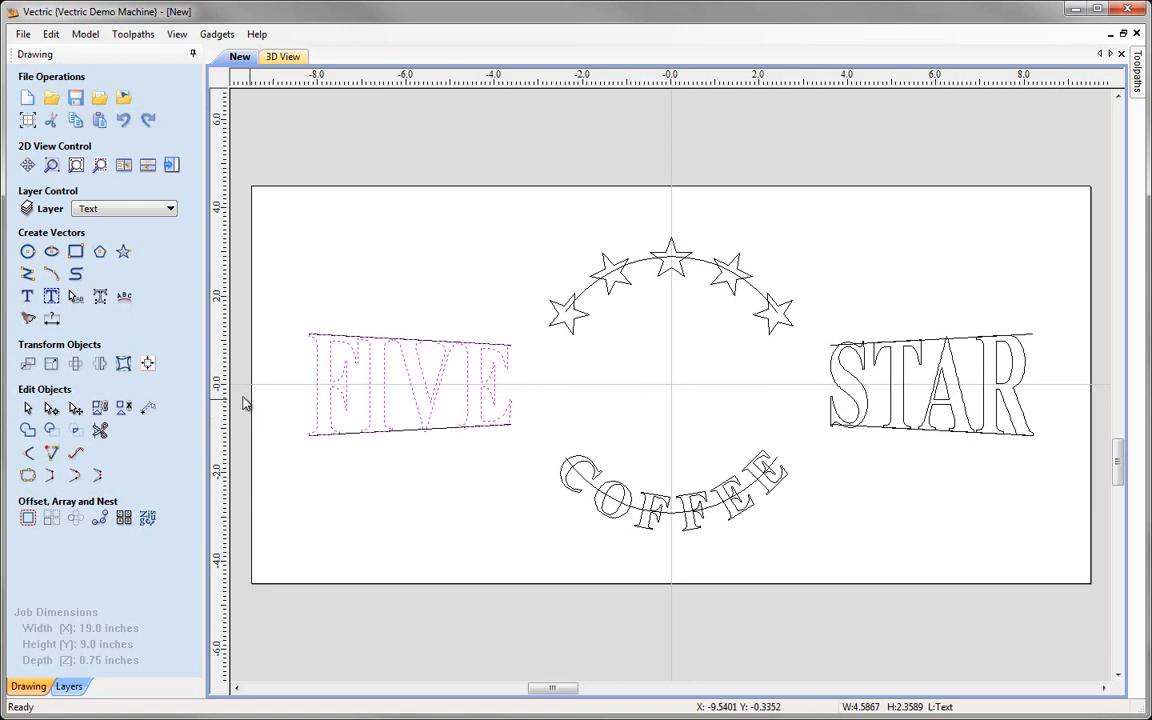
{"action": "left_click", "coordinate": [123, 366]}
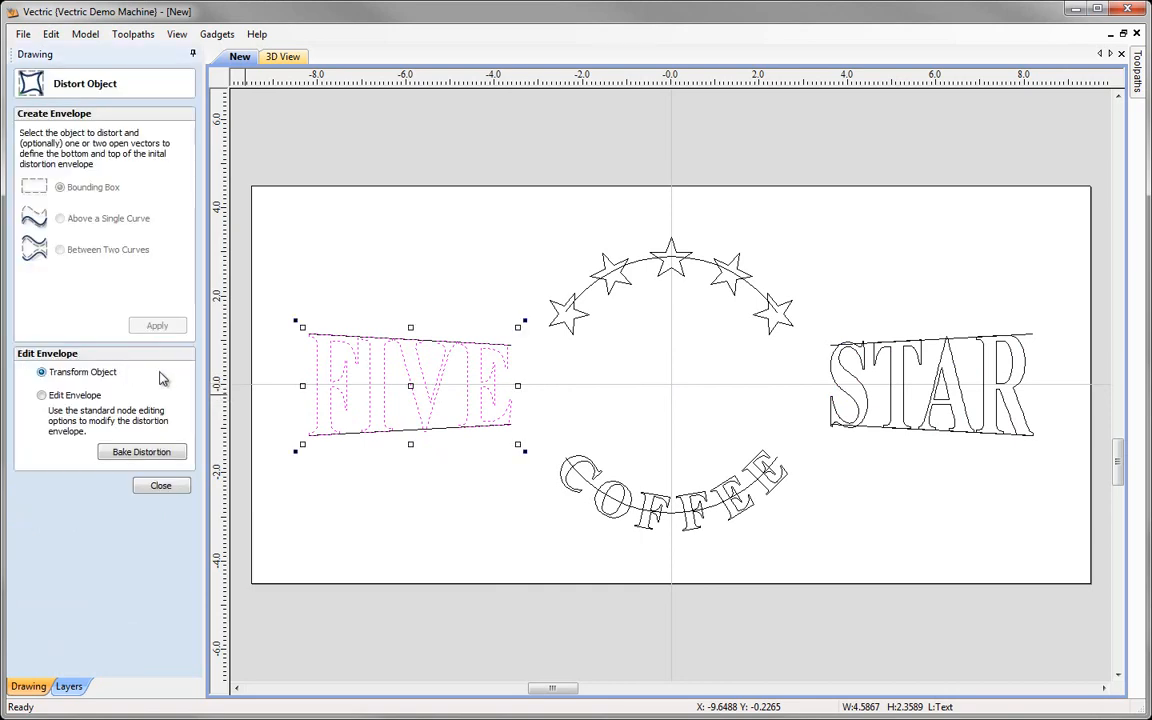
{"action": "left_click", "coordinate": [41, 395]}
{"action": "left_click", "coordinate": [41, 372]}
{"action": "left_click", "coordinate": [41, 395]}
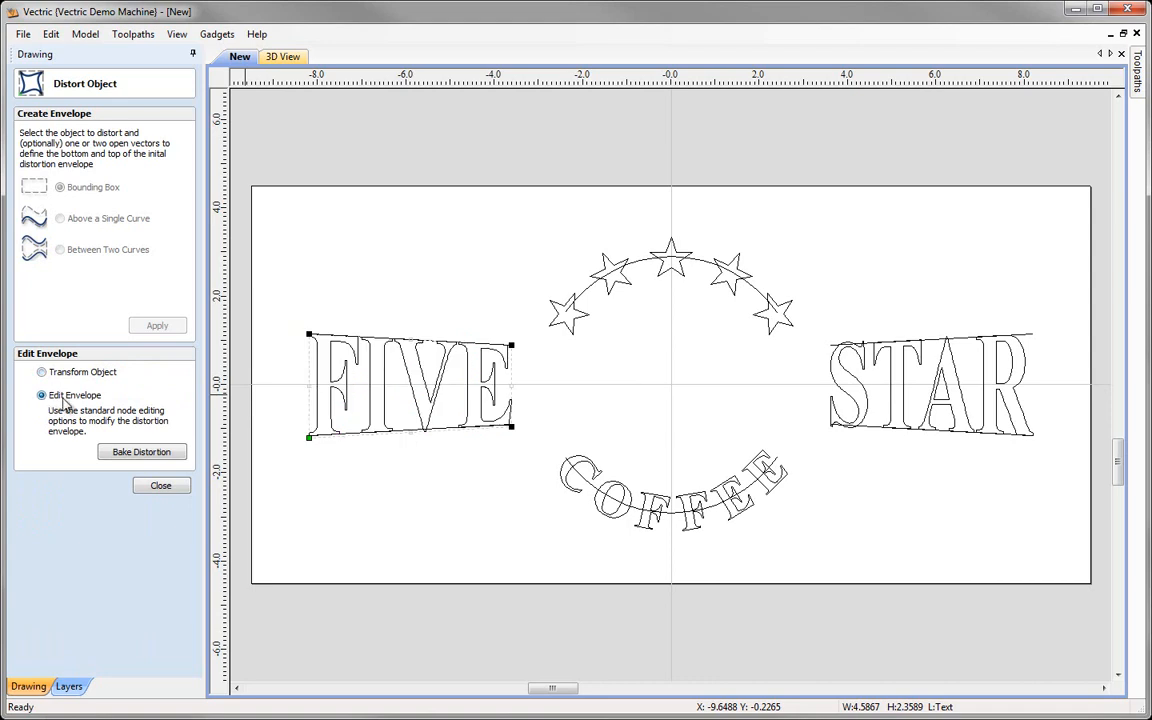
{"action": "left_click", "coordinate": [41, 372]}
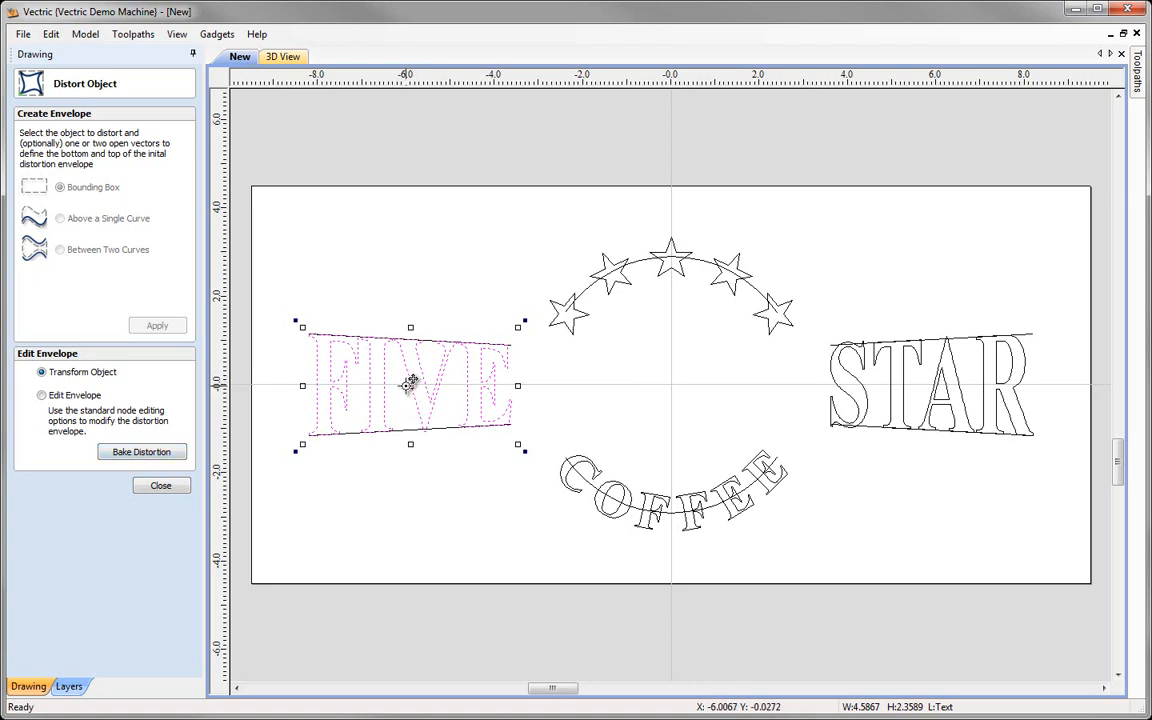
{"action": "left_click", "coordinate": [118, 454]}
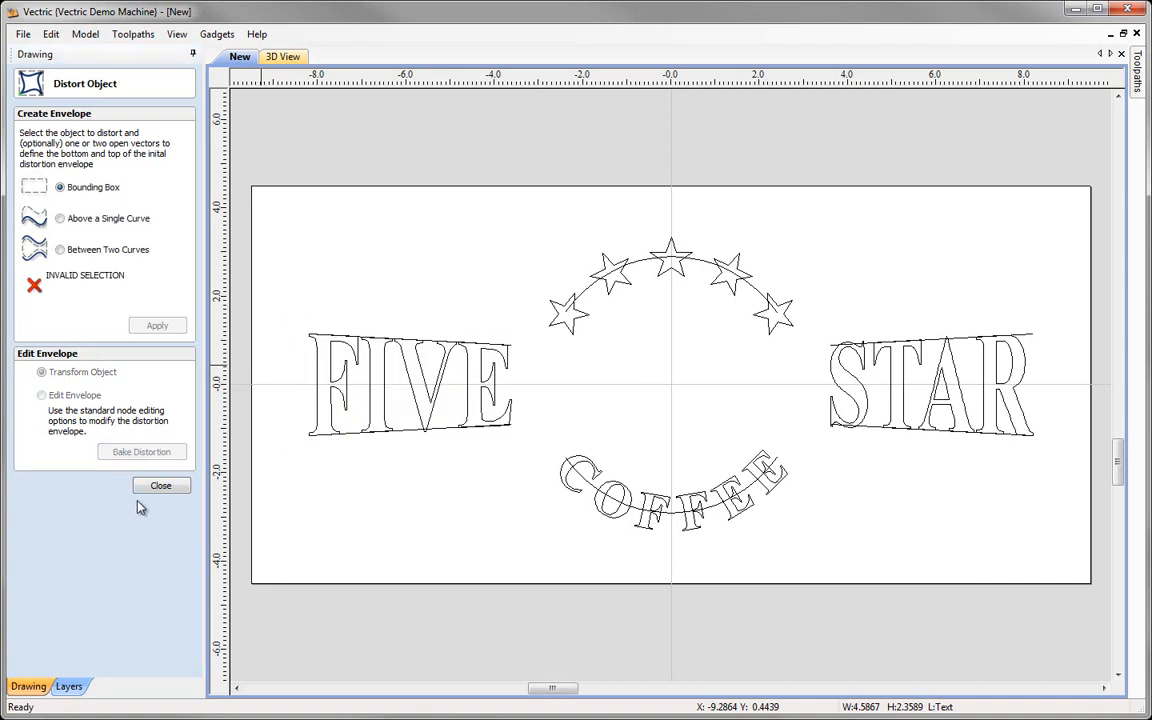
Bake the distortion of the STAR text and finish distorting objects
{"action": "left_click", "coordinate": [895, 368]}
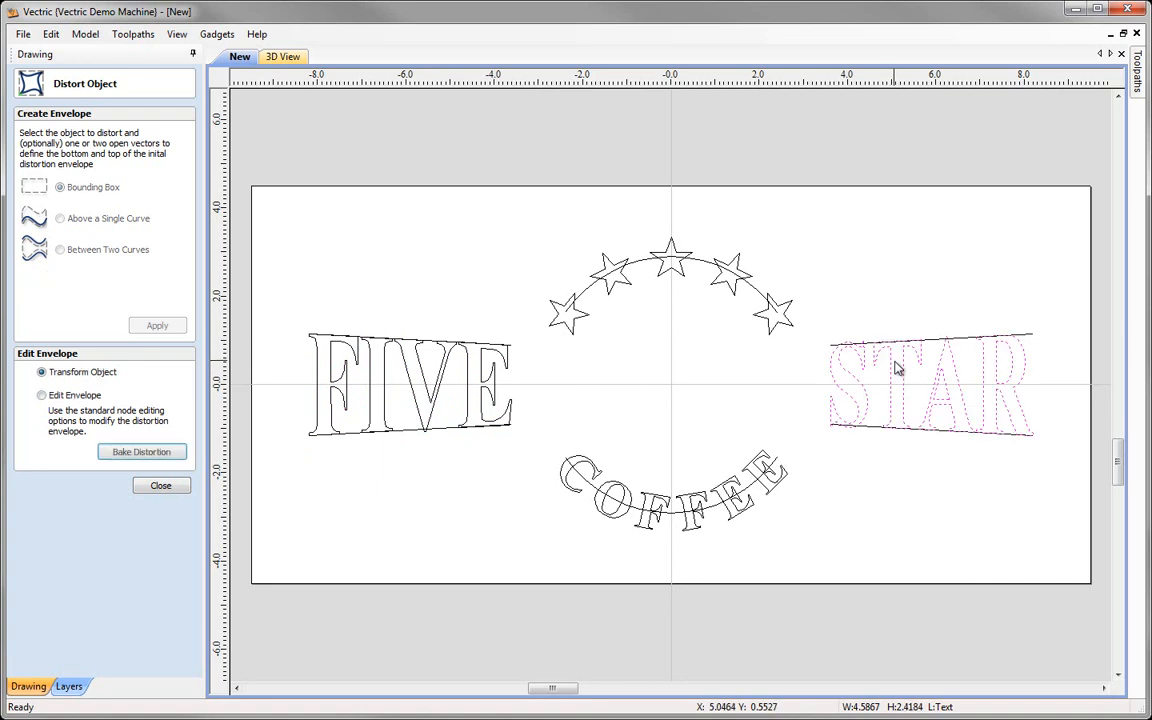
{"action": "left_click", "coordinate": [165, 452]}
{"action": "left_click", "coordinate": [168, 487]}
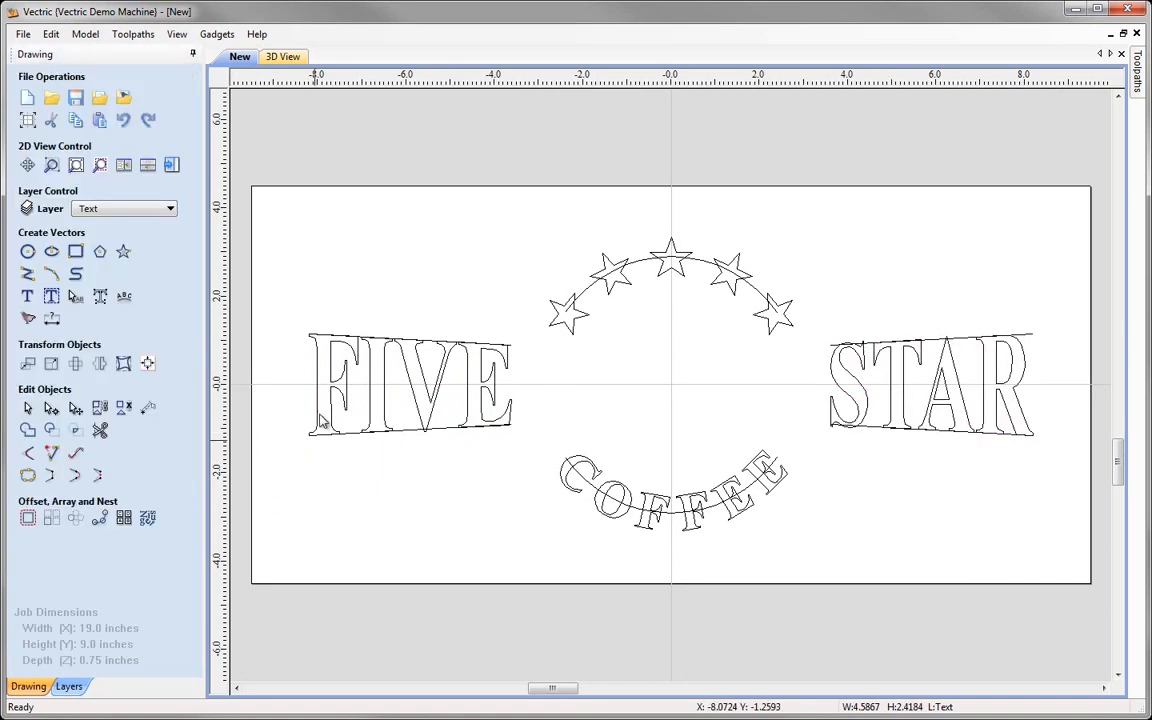
Inspect the individual letters of the baked FIVE text and the nodes of its V, and deselect them
{"action": "left_click", "coordinate": [359, 397]}
{"action": "left_click", "coordinate": [371, 392]}
{"action": "left_click", "coordinate": [408, 377]}
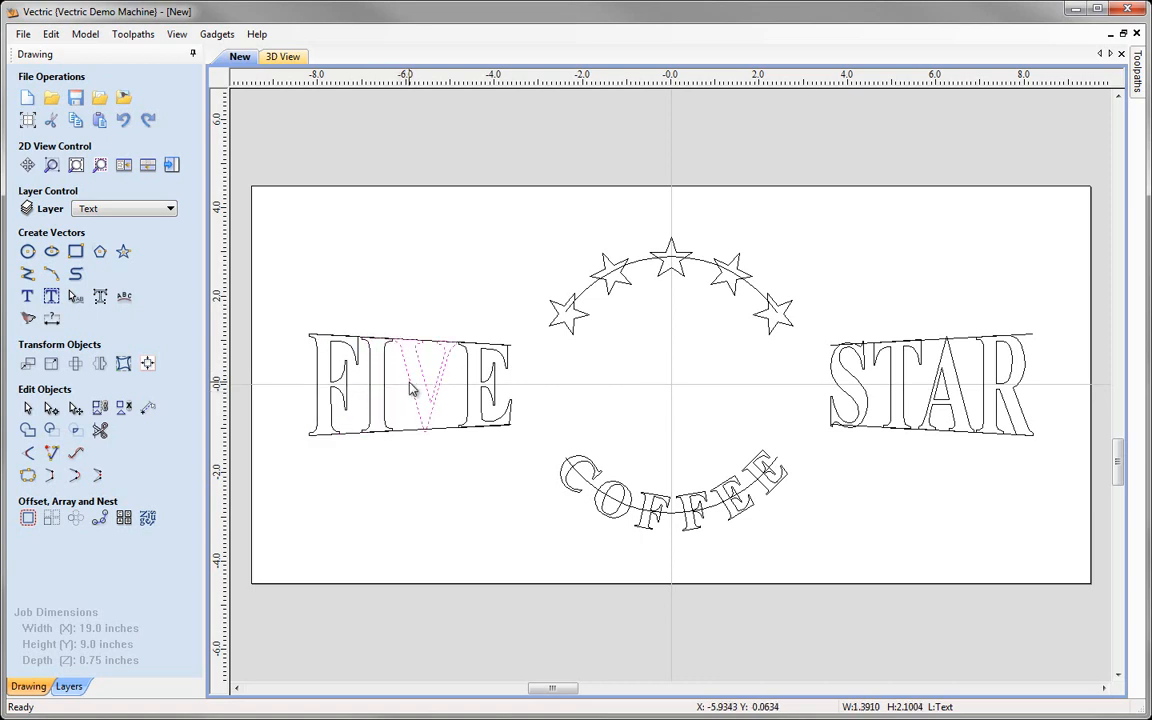
{"action": "double_click", "coordinate": [420, 430]}
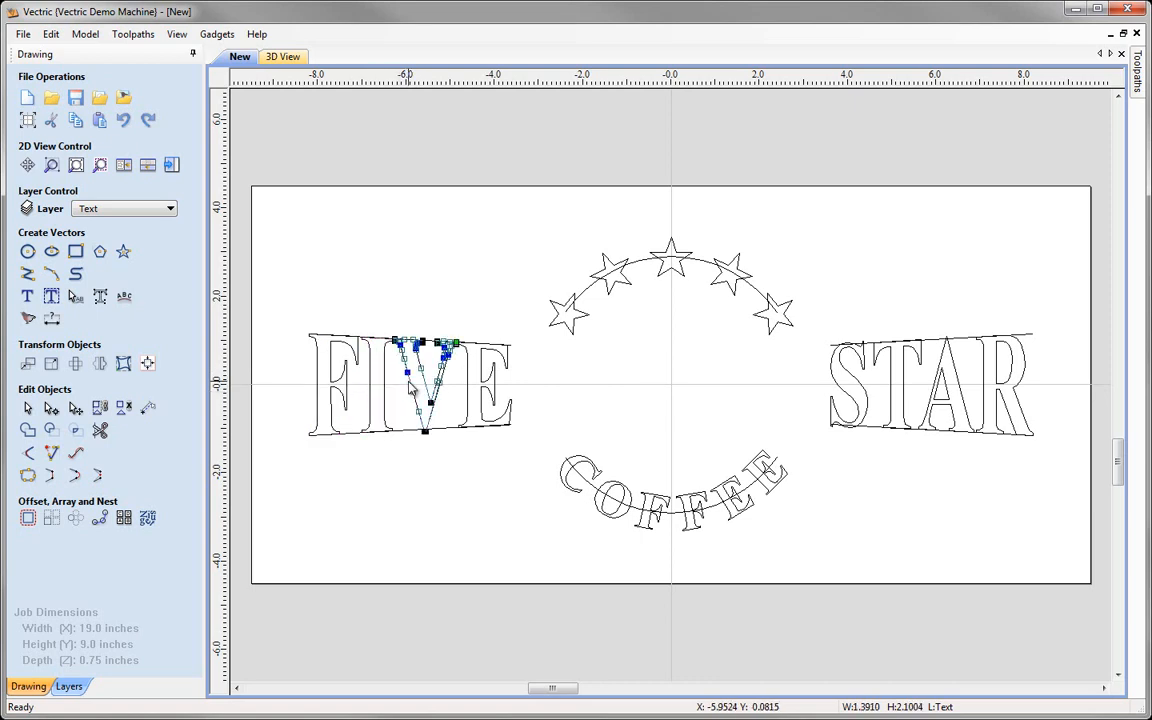
{"action": "left_click", "coordinate": [437, 490]}
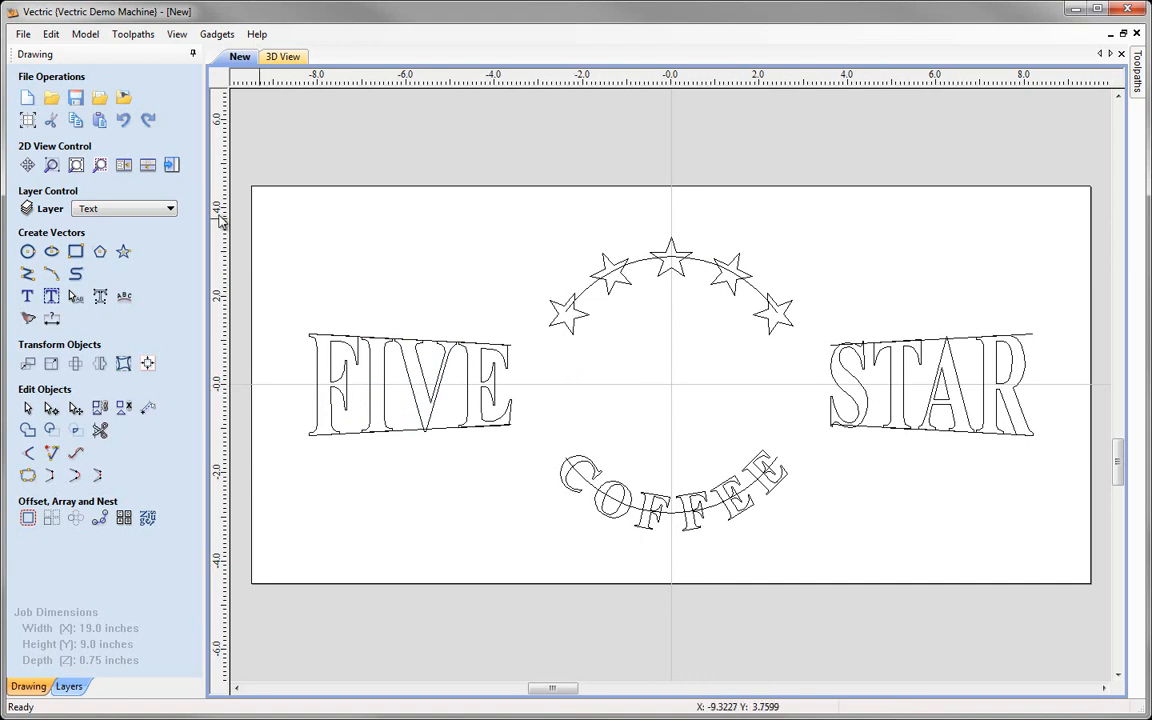
Hide the Construction and Text layers, briefly showing the Outline Vector layer to check the lettering inside the sign outline
{"action": "left_click", "coordinate": [172, 209]}
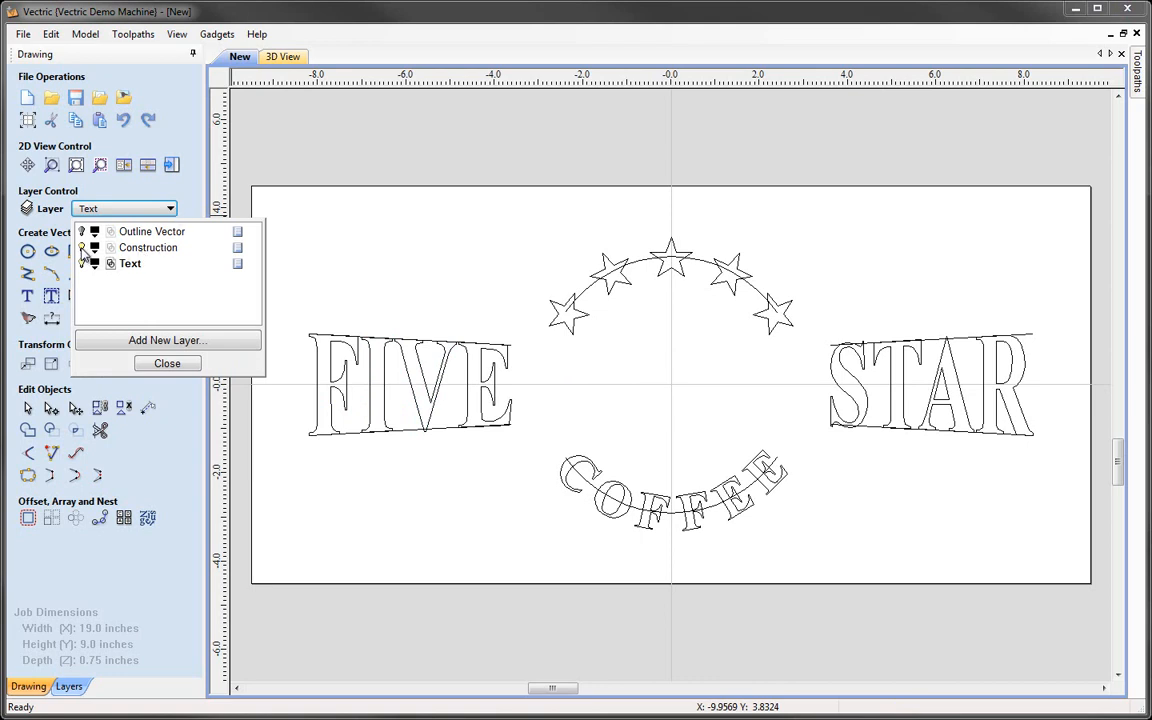
{"action": "left_click", "coordinate": [82, 248]}
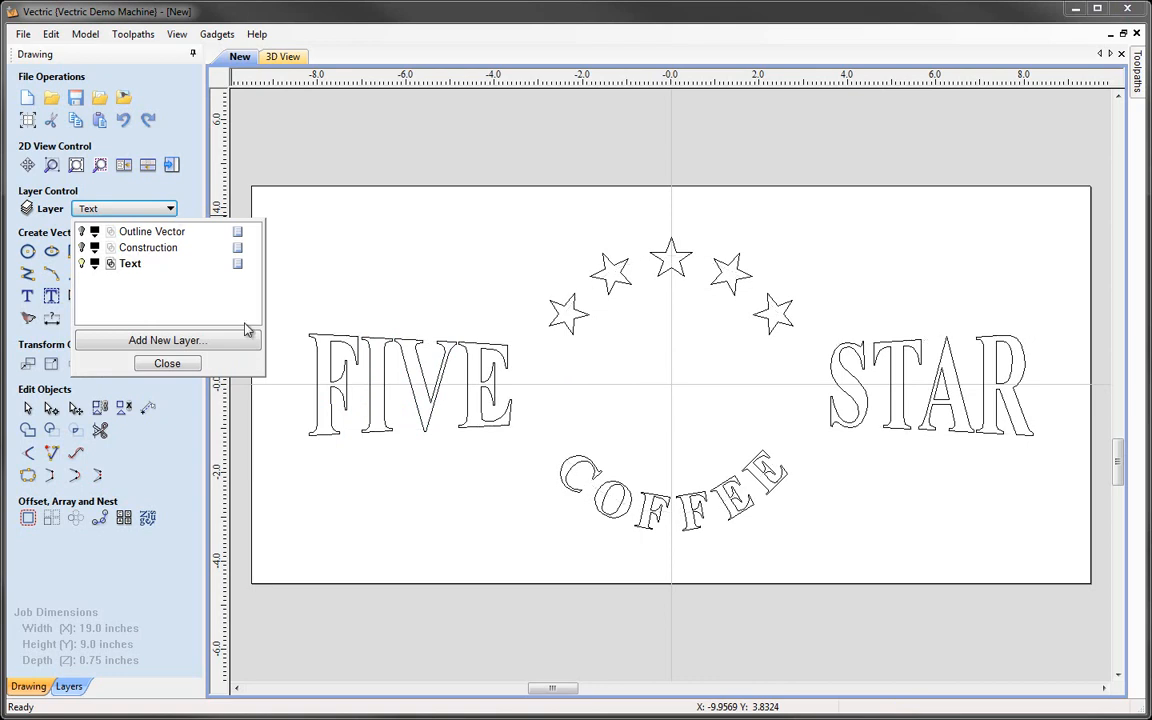
{"action": "left_click", "coordinate": [84, 232]}
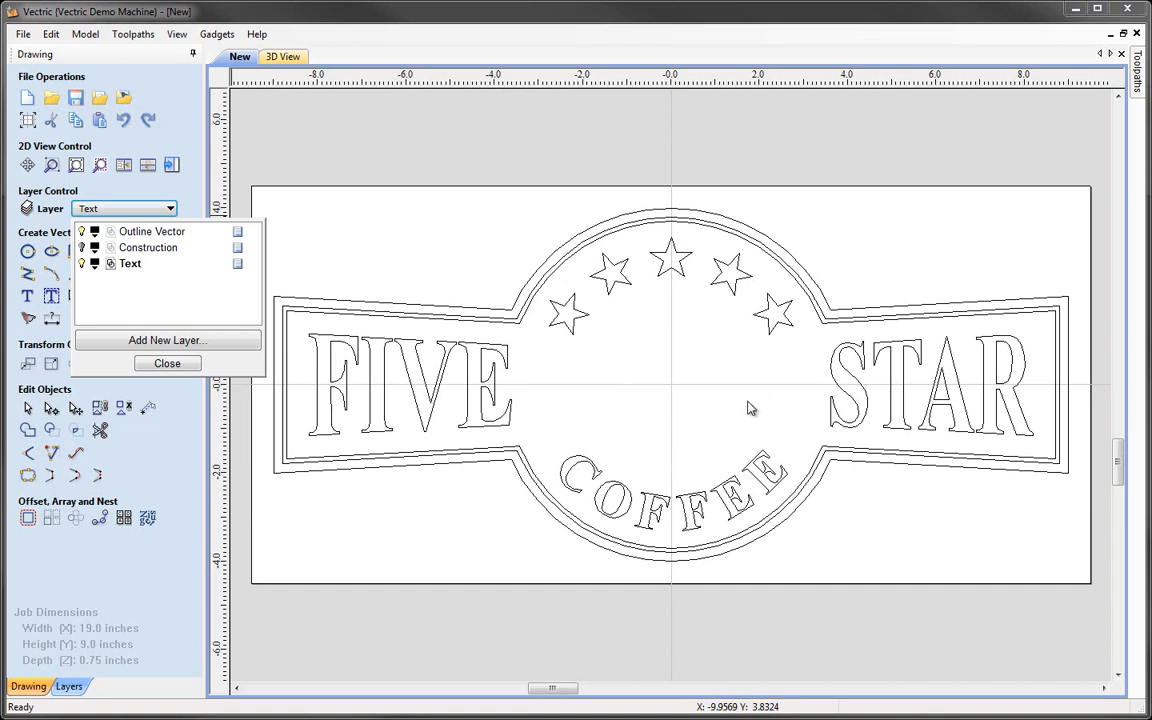
{"action": "left_click", "coordinate": [82, 232]}
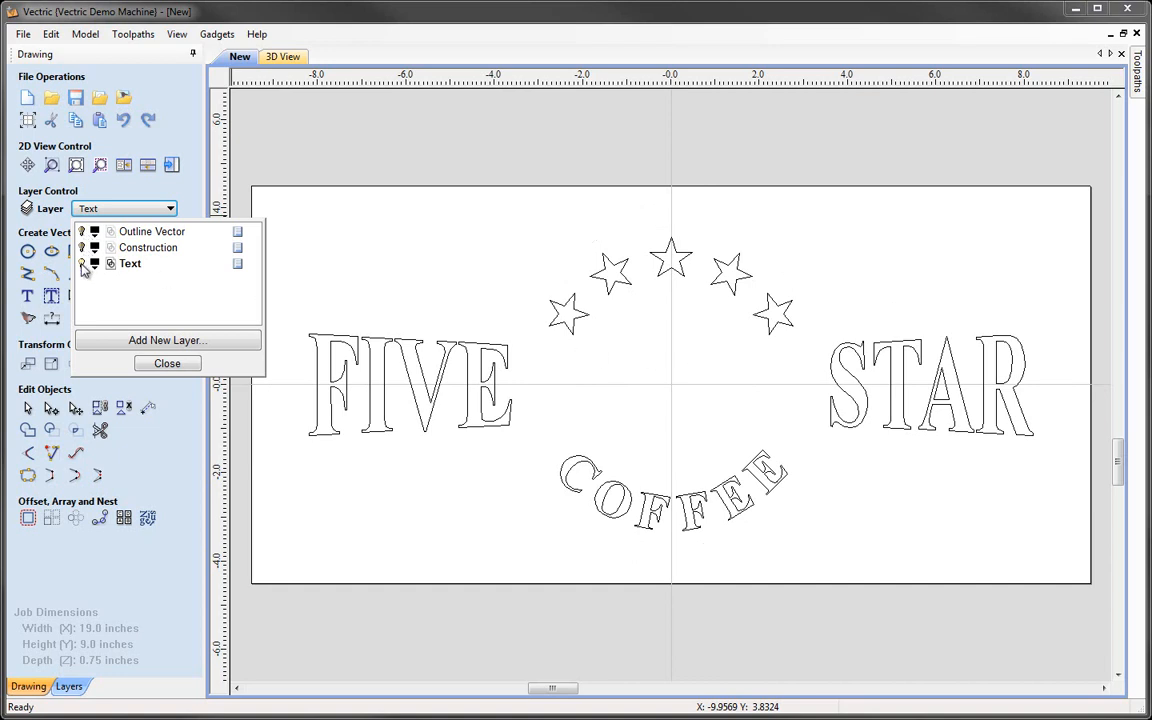
{"action": "left_click", "coordinate": [82, 263]}
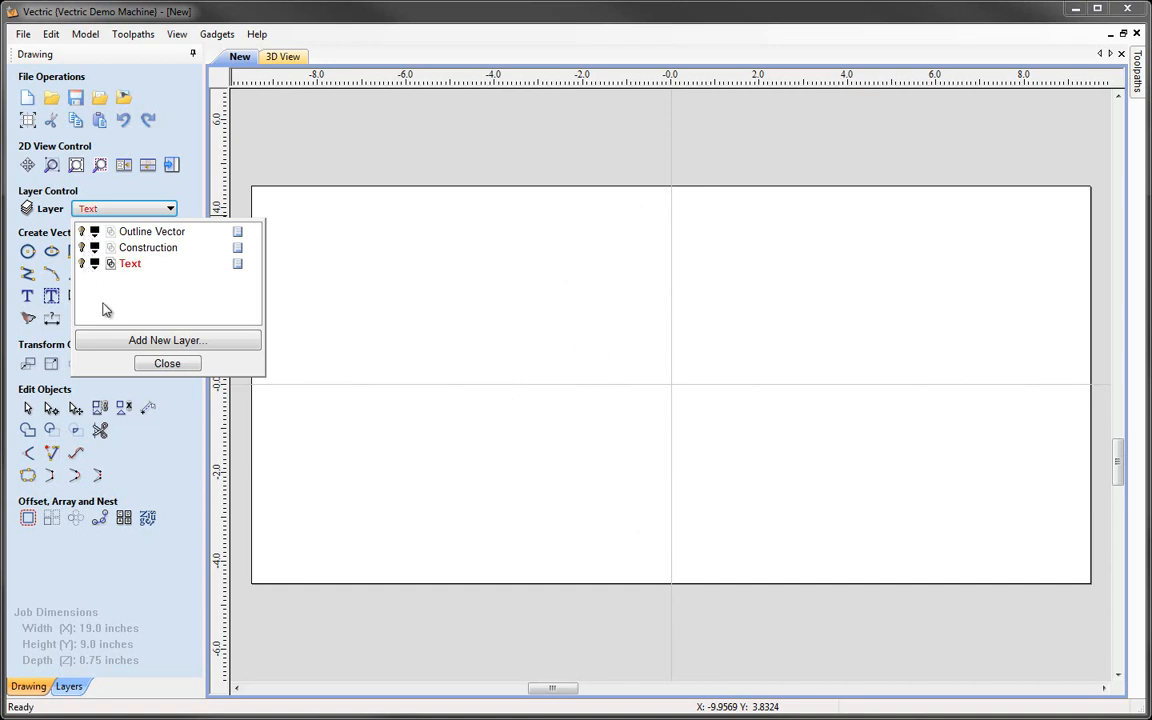
Add a new layer named Center Graphic and close the layer list
{"action": "left_click", "coordinate": [143, 341]}
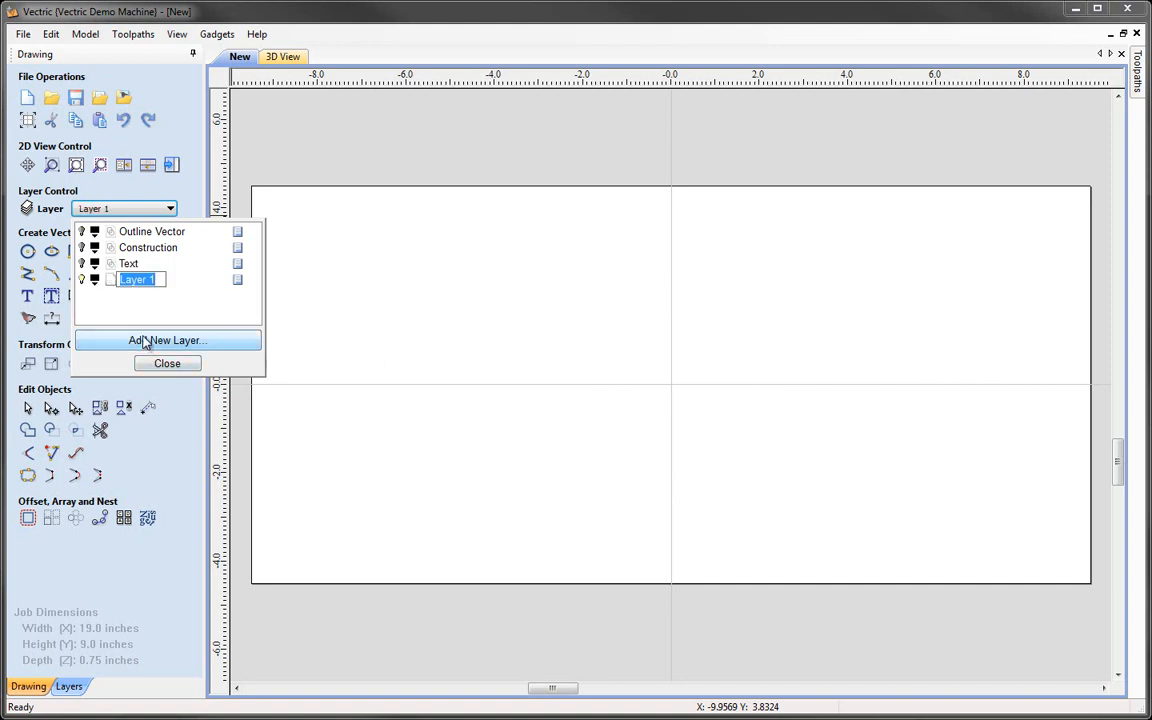
{"action": "type", "text": "Center Grap"}
{"action": "key", "text": "Return"}
{"action": "type", "text": "hic"}
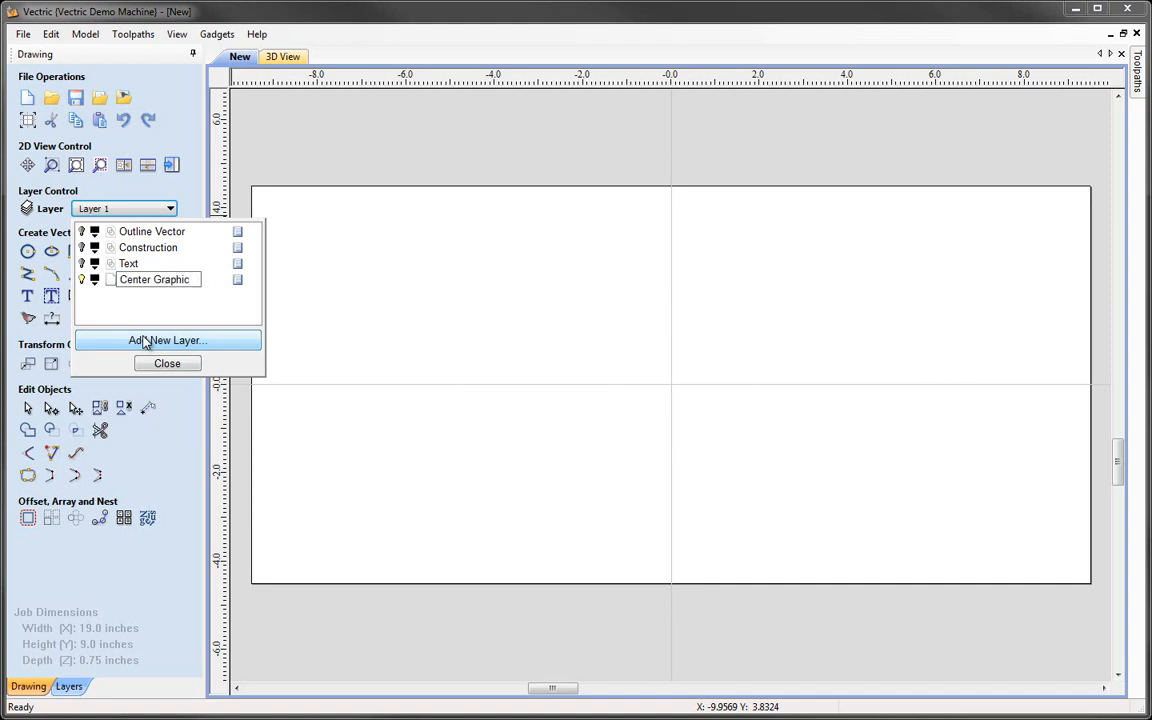
{"action": "left_click", "coordinate": [165, 365]}
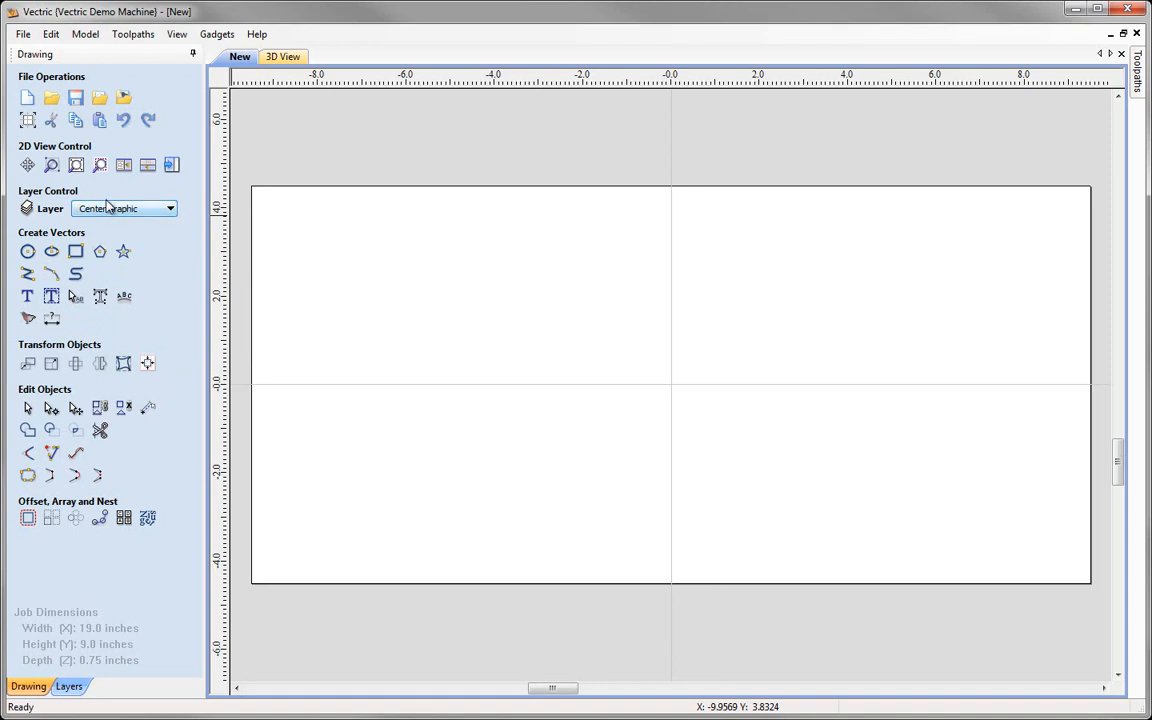
Import the image Coffee-Mug.JPG from the C04 folder for tracing
{"action": "left_click", "coordinate": [122, 99]}
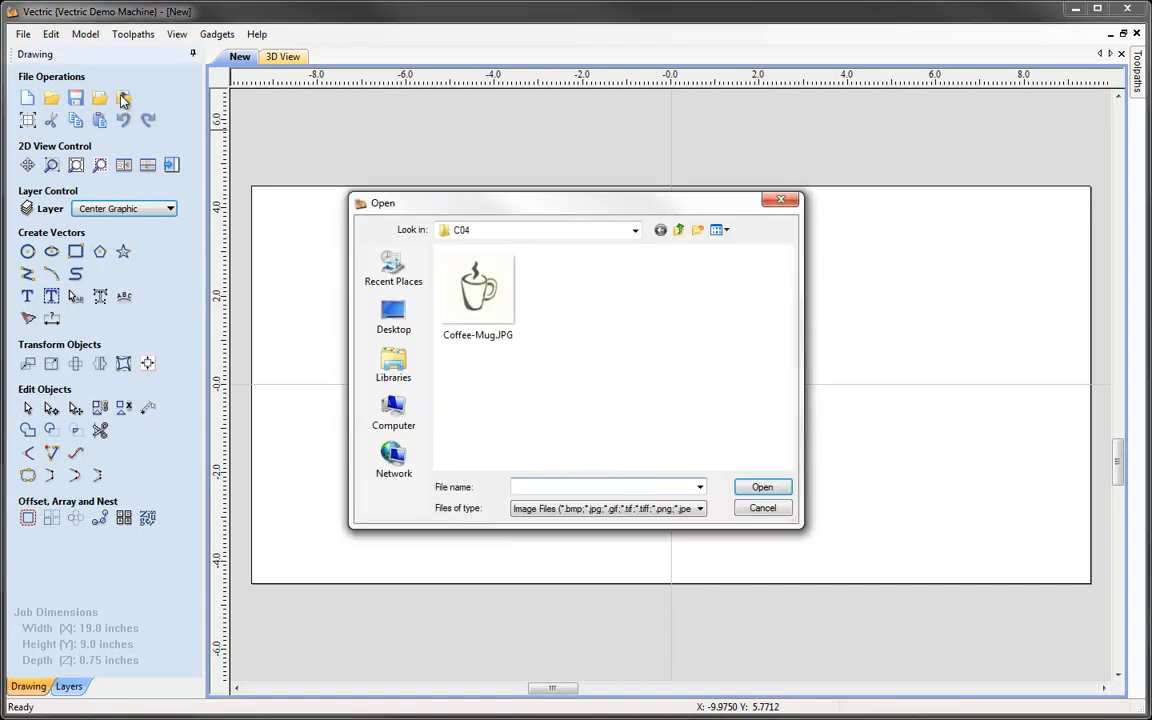
{"action": "left_click", "coordinate": [478, 292]}
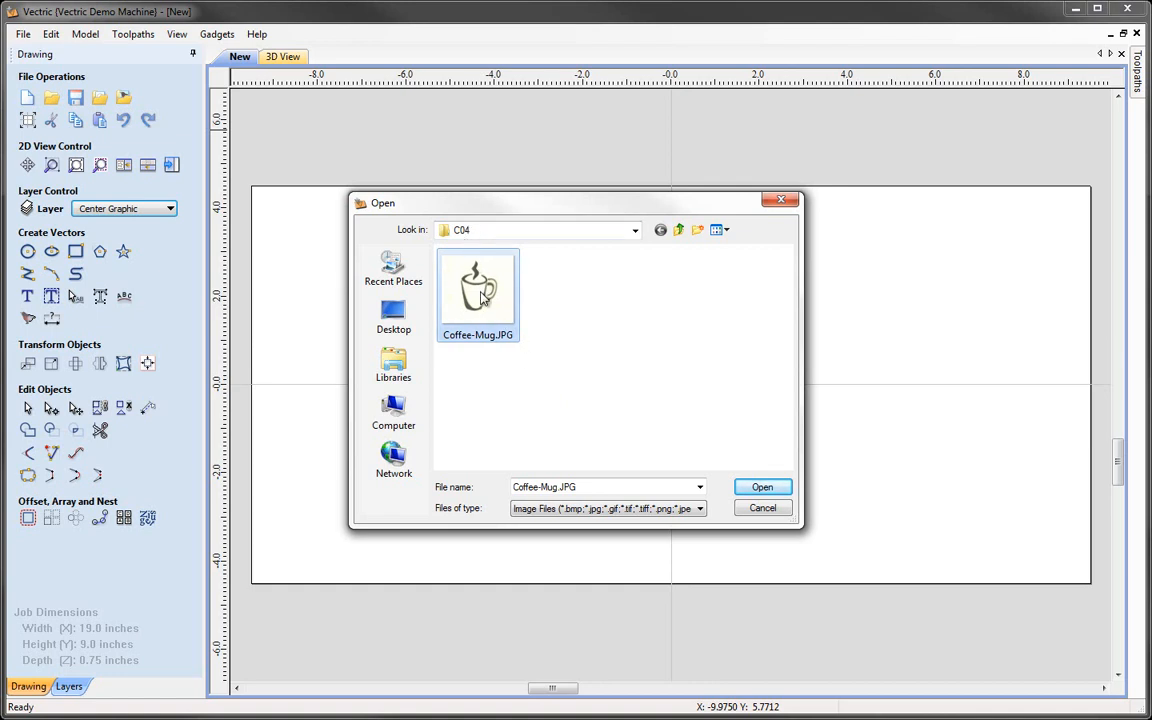
{"action": "left_click", "coordinate": [762, 488]}
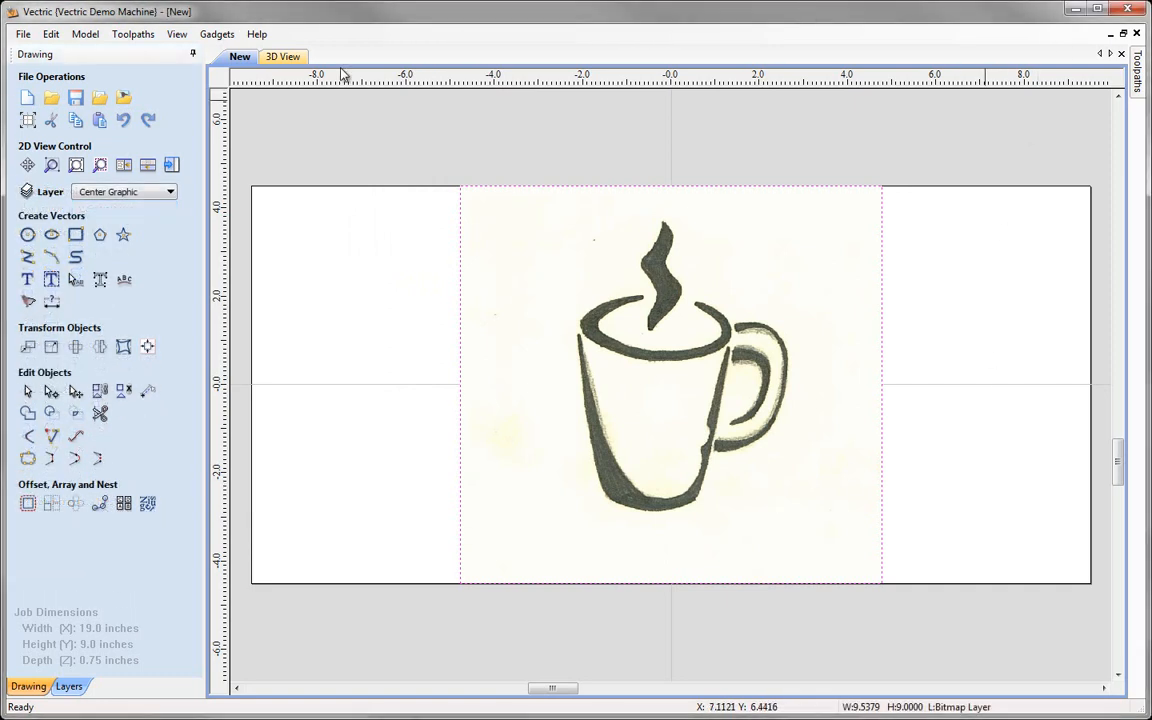
Check which layer holds the imported mug image by toggling the visibility of Bitmap Layer off and on
{"action": "left_click", "coordinate": [171, 193]}
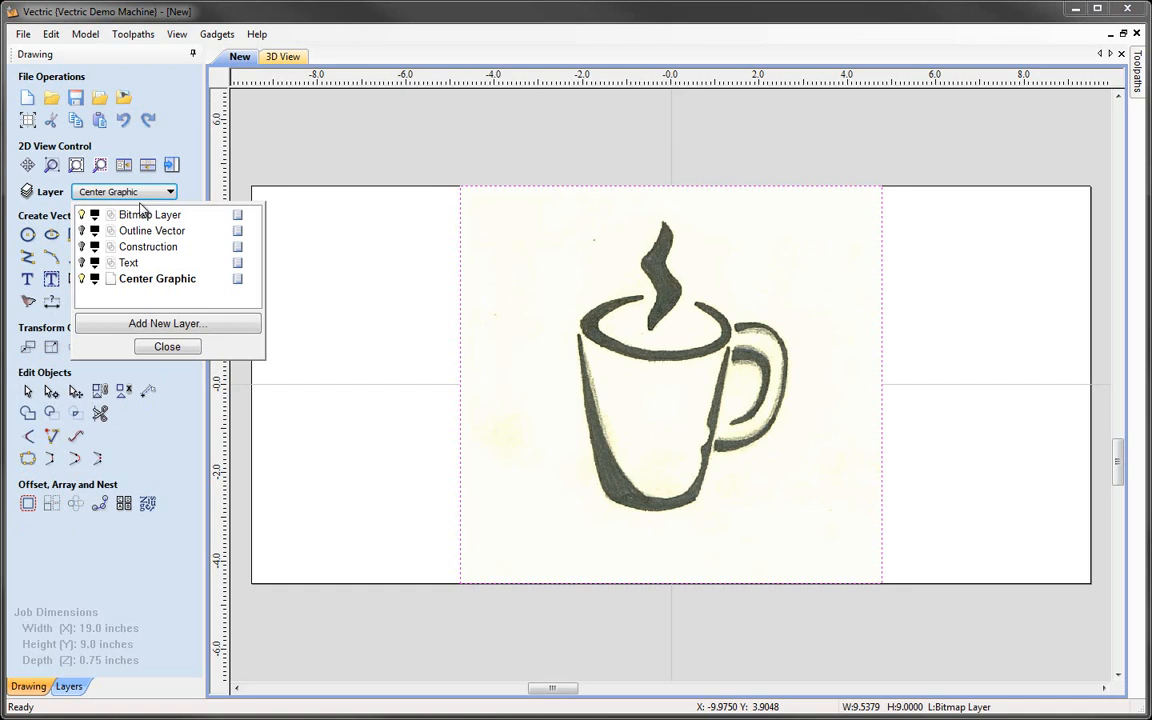
{"action": "left_click", "coordinate": [82, 215]}
{"action": "left_click", "coordinate": [82, 215]}
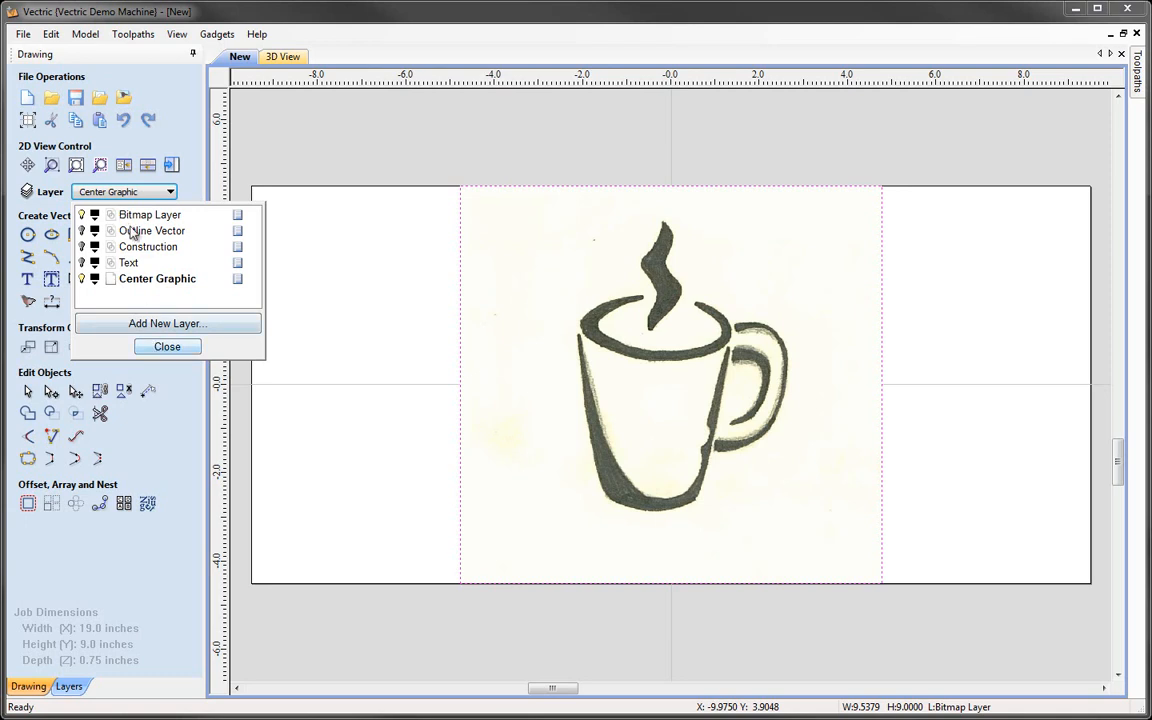
{"action": "left_click", "coordinate": [167, 347]}
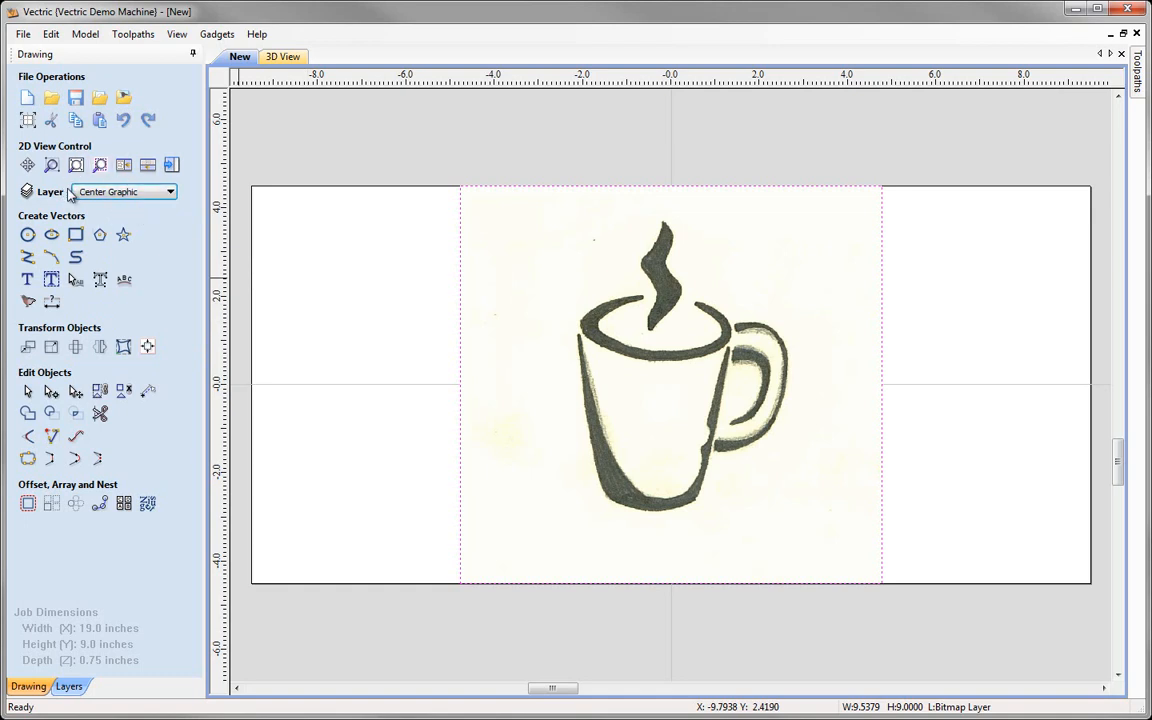
Start Trace Bitmap on the coffee mug image and examine the edges of its black-and-white version up close
{"action": "left_click", "coordinate": [28, 303]}
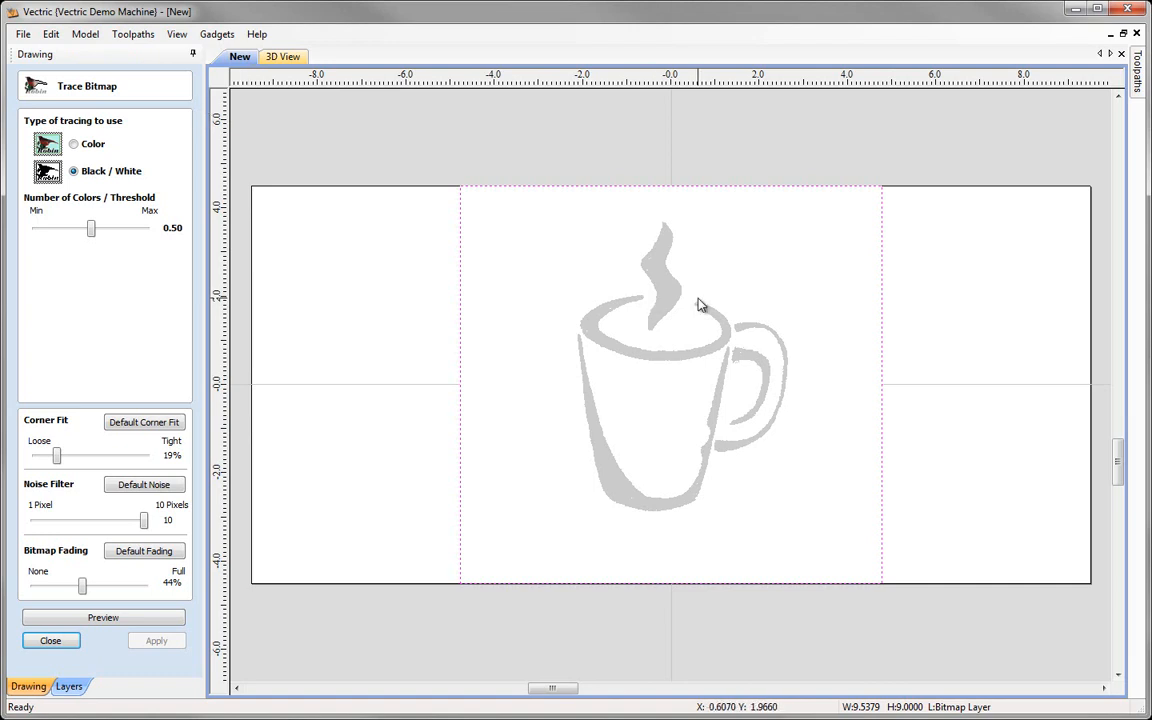
{"action": "scroll", "coordinate": [700, 305], "scroll_direction": "up", "scroll_amount": 5}
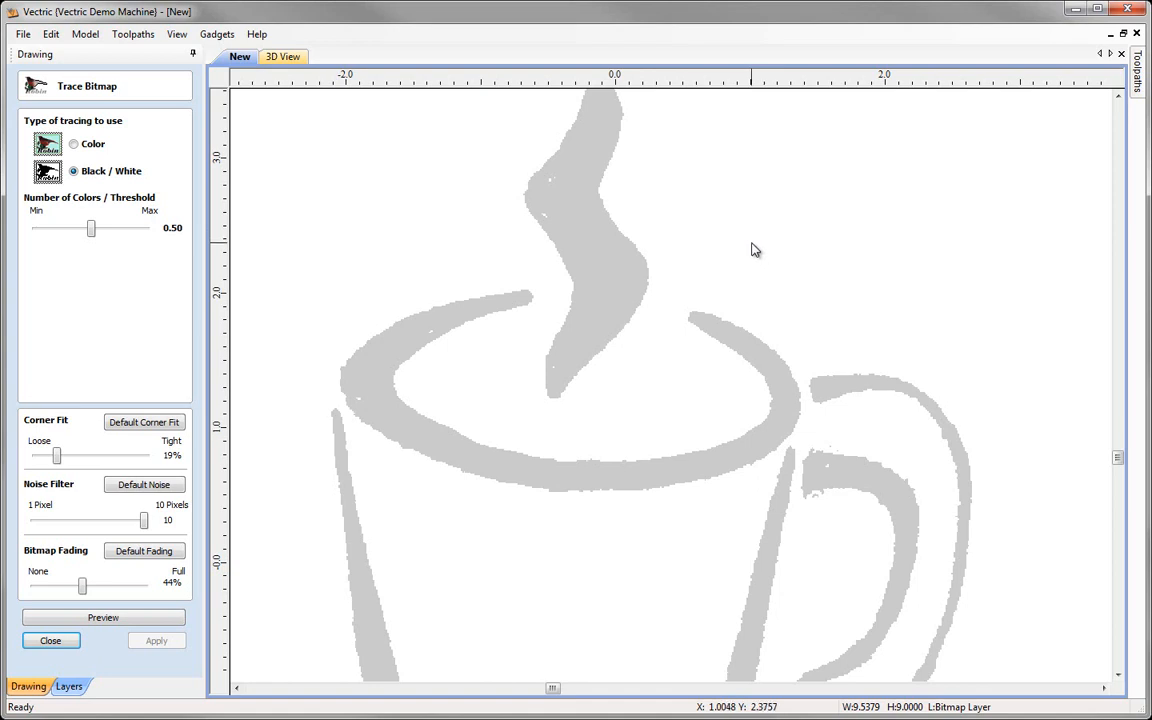
{"action": "key", "text": "F6"}
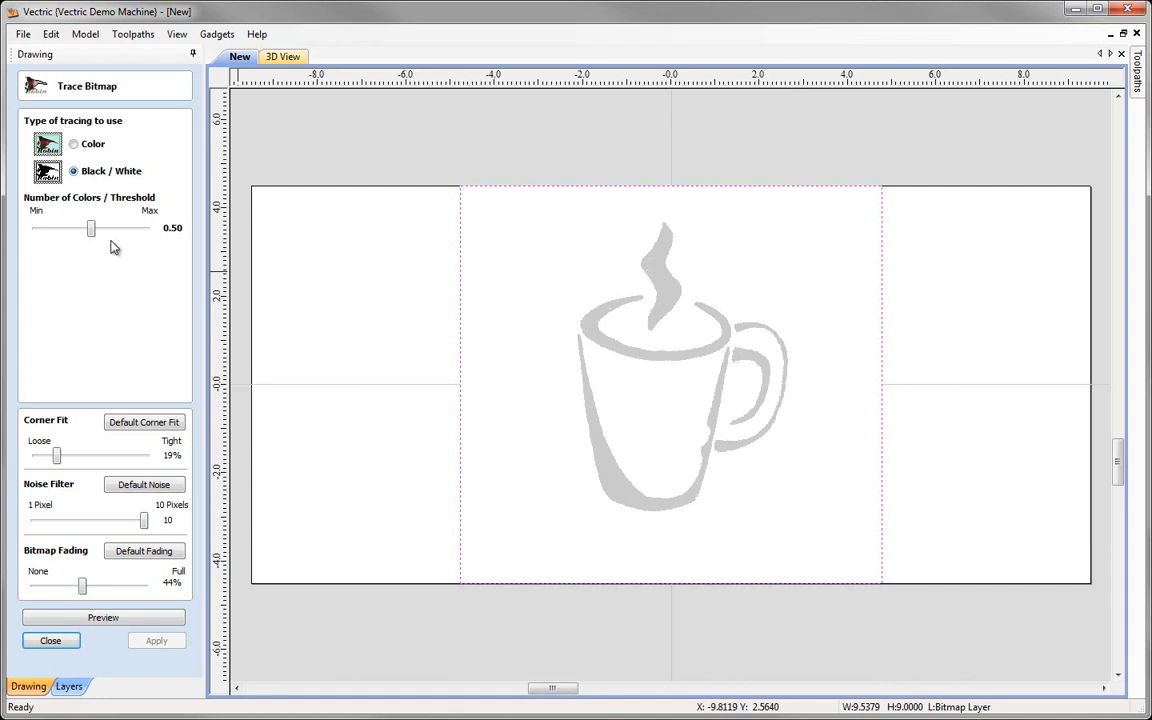
Try Color tracing of the mug with 16 colors and the seven darkest shades selected, and return to Black / White
{"action": "left_click", "coordinate": [74, 147]}
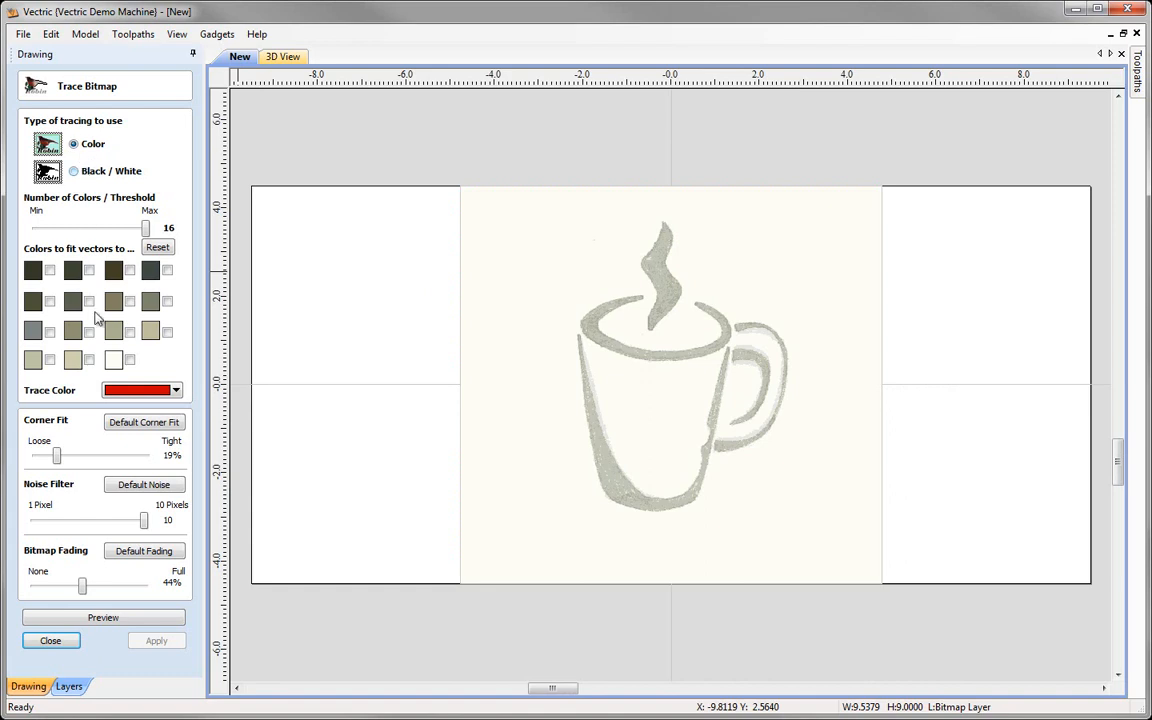
{"action": "left_click", "coordinate": [50, 270]}
{"action": "left_click", "coordinate": [89, 270]}
{"action": "left_click", "coordinate": [130, 271]}
{"action": "left_click", "coordinate": [168, 272]}
{"action": "left_click", "coordinate": [51, 303]}
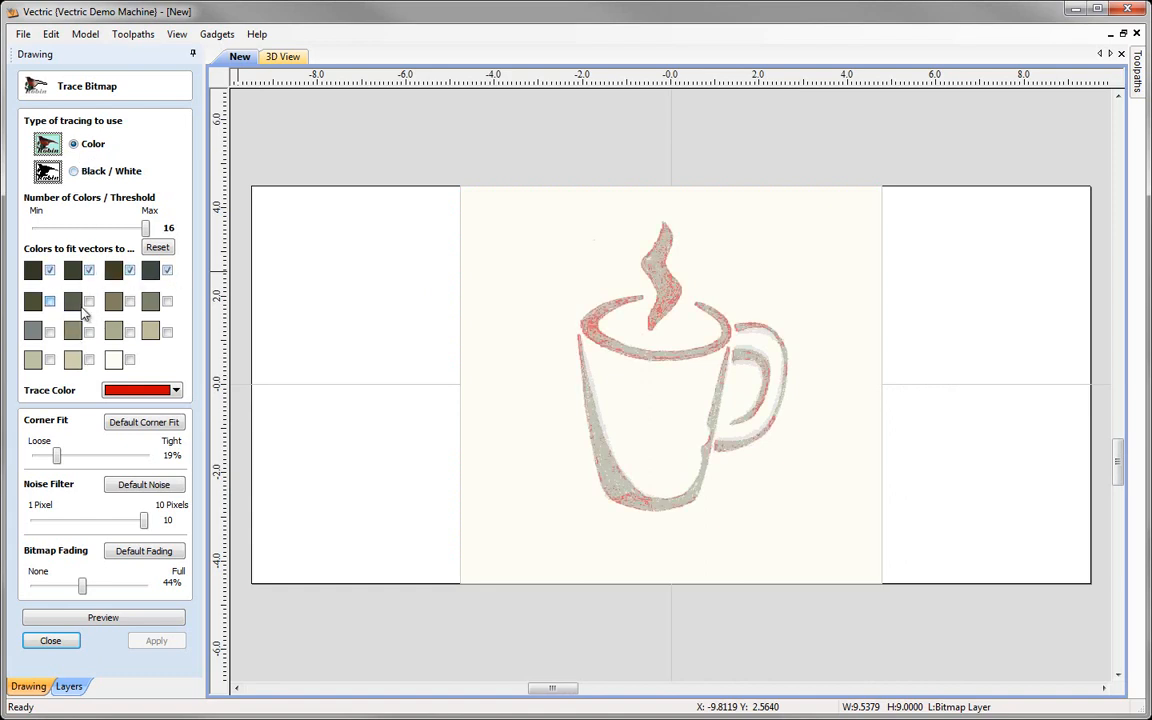
{"action": "left_click", "coordinate": [89, 301]}
{"action": "left_click", "coordinate": [130, 301]}
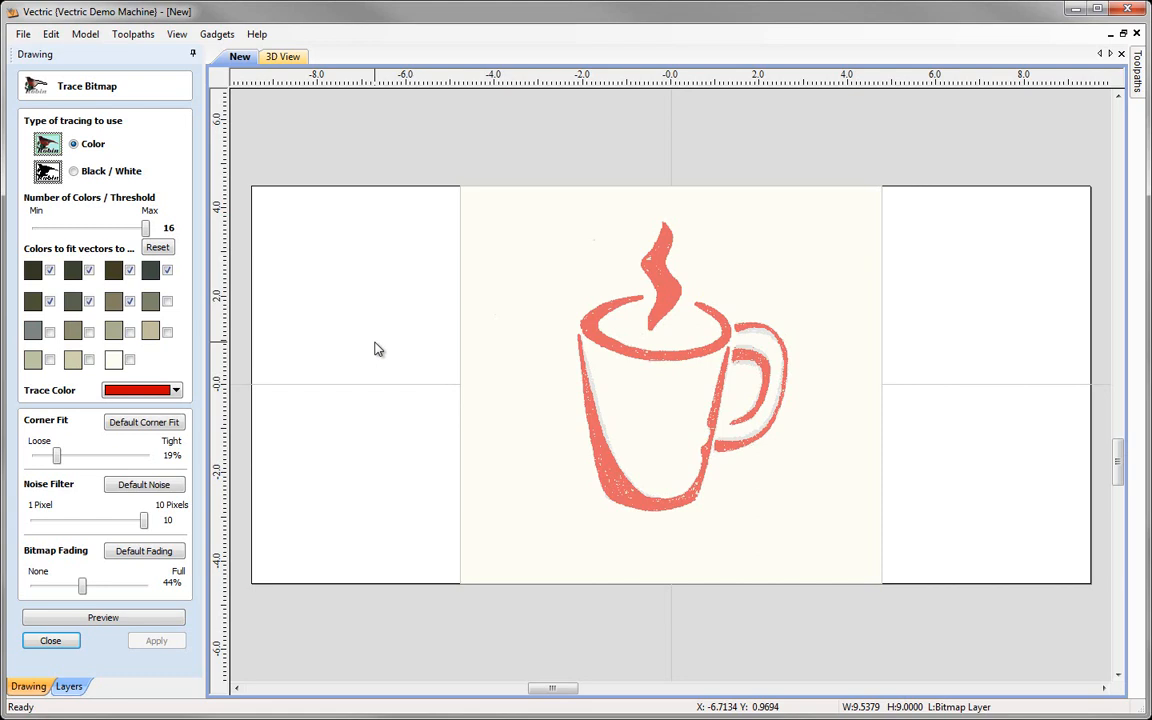
{"action": "left_click", "coordinate": [73, 171]}
Preview the mug's black-and-white trace with threshold 0.50, Corner Fit 14% and Noise Filter 2 pixels
{"action": "mouse_move", "coordinate": [90, 229]}
{"action": "left_mouse_down"}
{"action": "mouse_move", "coordinate": [127, 236]}
{"action": "mouse_move", "coordinate": [45, 233]}
{"action": "mouse_move", "coordinate": [93, 232]}
{"action": "left_mouse_up"}
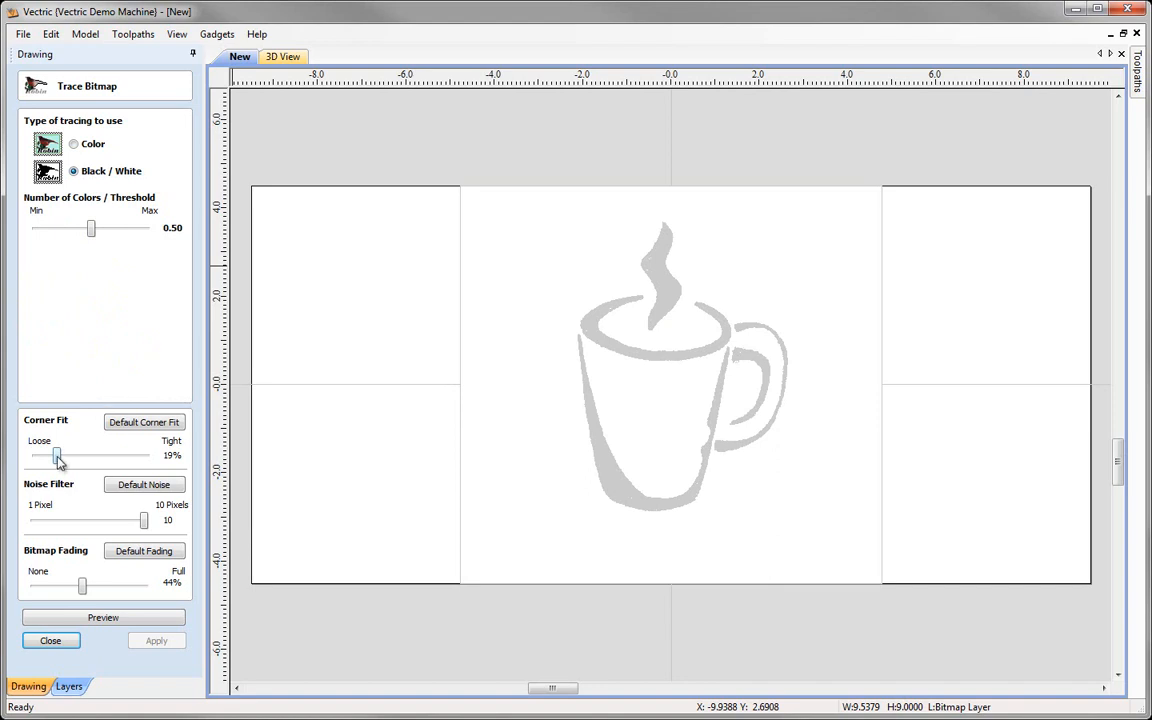
{"action": "mouse_move", "coordinate": [57, 456]}
{"action": "left_mouse_down"}
{"action": "mouse_move", "coordinate": [151, 464]}
{"action": "mouse_move", "coordinate": [52, 458]}
{"action": "left_mouse_up"}
{"action": "left_click_drag", "start_coordinate": [144, 522], "coordinate": [47, 519]}
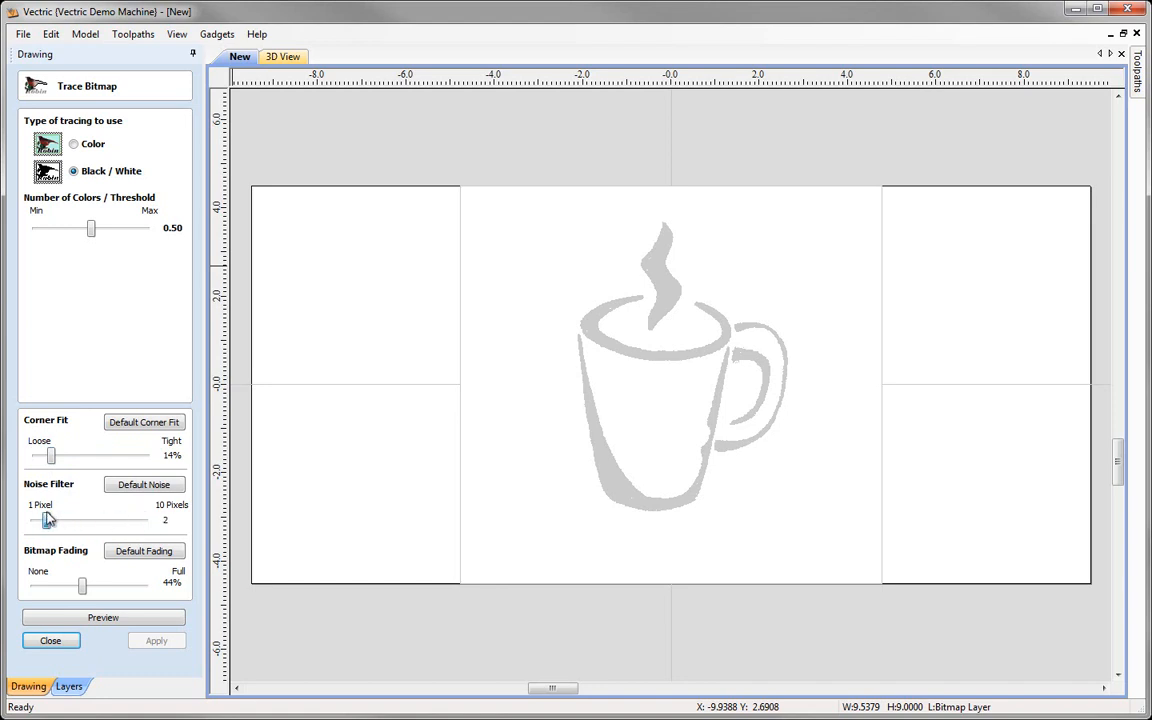
{"action": "left_click", "coordinate": [113, 620]}
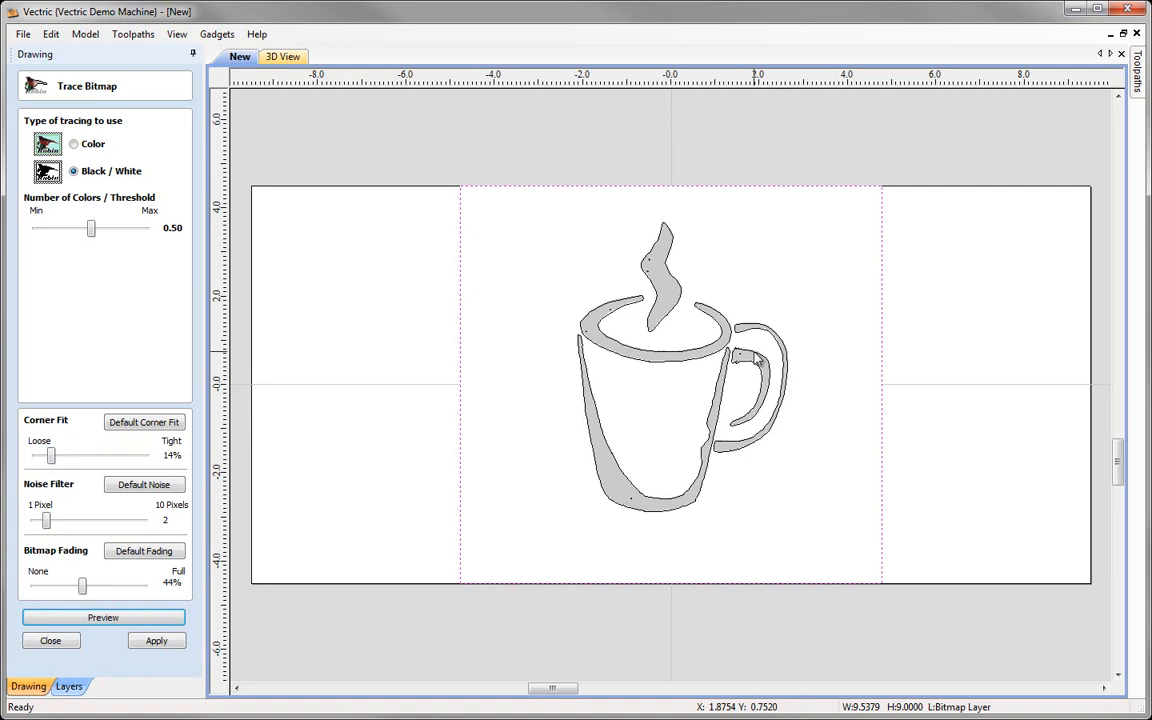
Raise the Noise Filter to 10 pixels and preview the mug's black-and-white trace
{"action": "scroll", "coordinate": [615, 315], "scroll_direction": "up", "scroll_amount": 2}
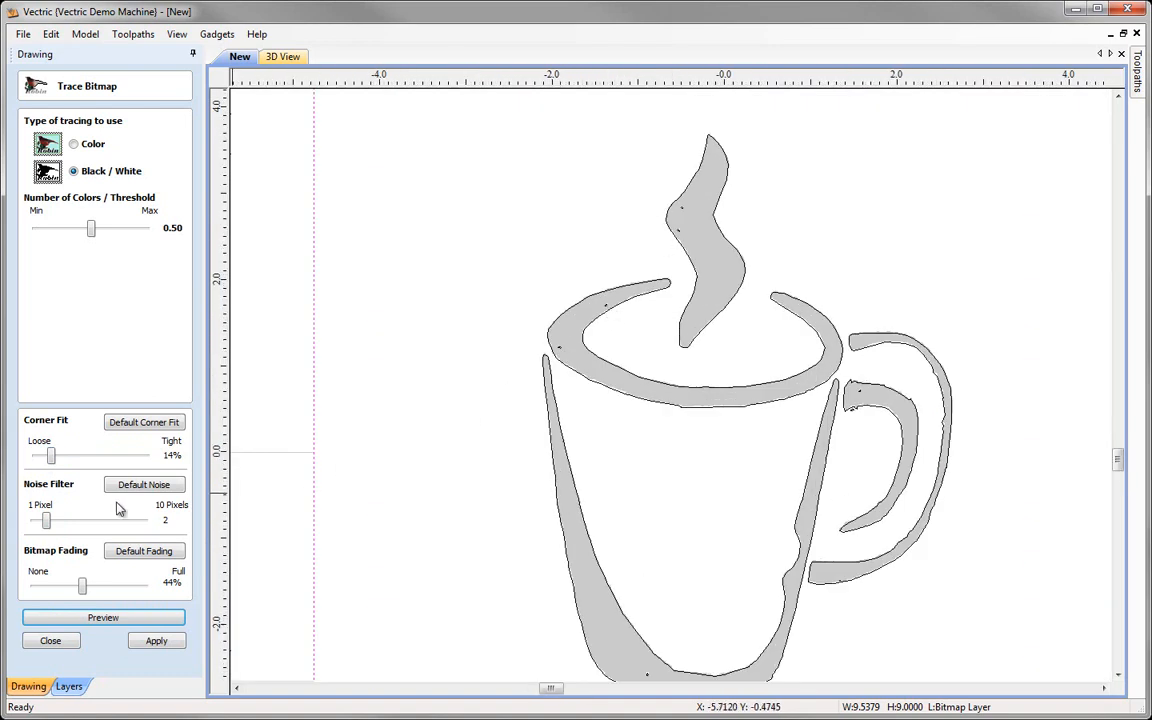
{"action": "left_click_drag", "start_coordinate": [47, 525], "coordinate": [143, 521]}
{"action": "left_click", "coordinate": [97, 617]}
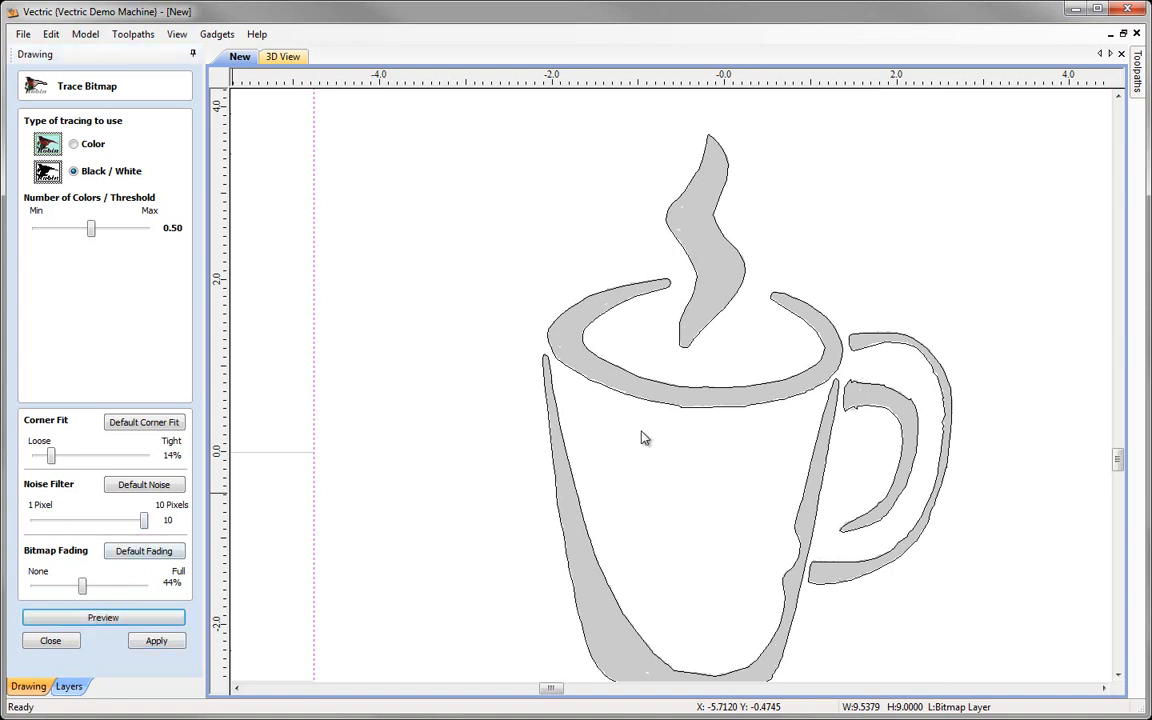
{"action": "left_click", "coordinate": [119, 621]}
{"action": "key", "text": "F6"}
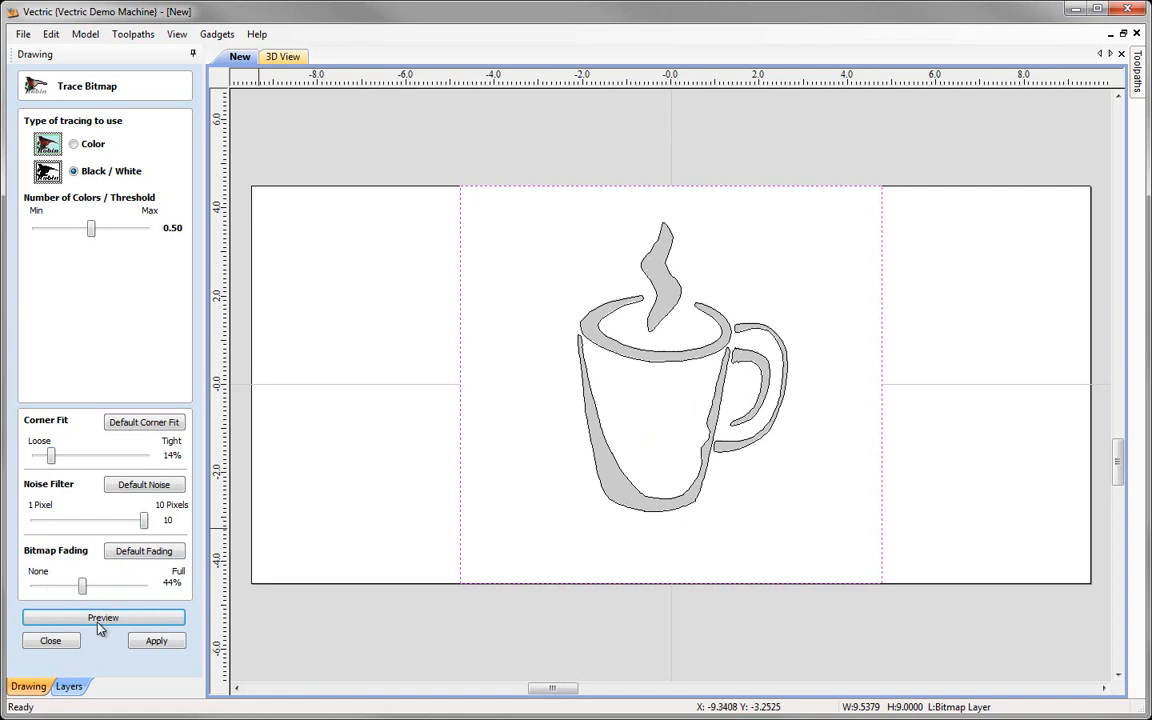
Set Bitmap Fading to 43%, apply the mug trace and close Trace Bitmap
{"action": "mouse_move", "coordinate": [84, 590]}
{"action": "left_mouse_down"}
{"action": "mouse_move", "coordinate": [57, 589]}
{"action": "mouse_move", "coordinate": [142, 590]}
{"action": "mouse_move", "coordinate": [50, 589]}
{"action": "mouse_move", "coordinate": [95, 589]}
{"action": "mouse_move", "coordinate": [84, 590]}
{"action": "left_mouse_up"}
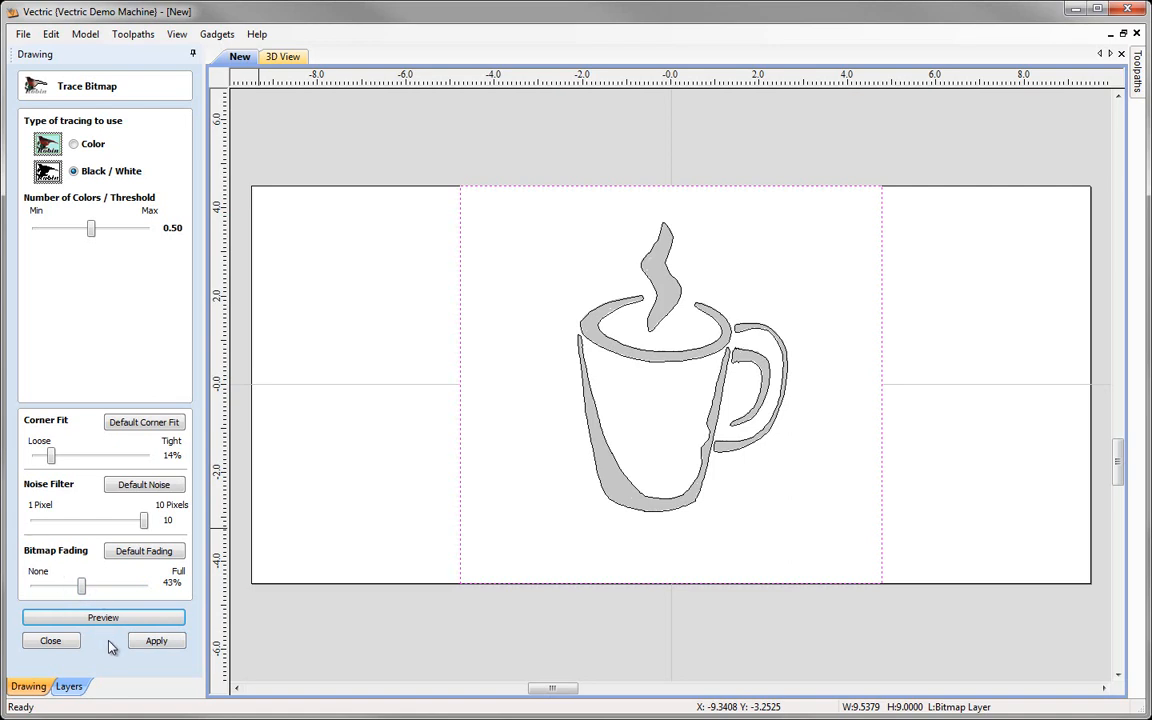
{"action": "left_click", "coordinate": [154, 641]}
{"action": "left_click", "coordinate": [50, 641]}
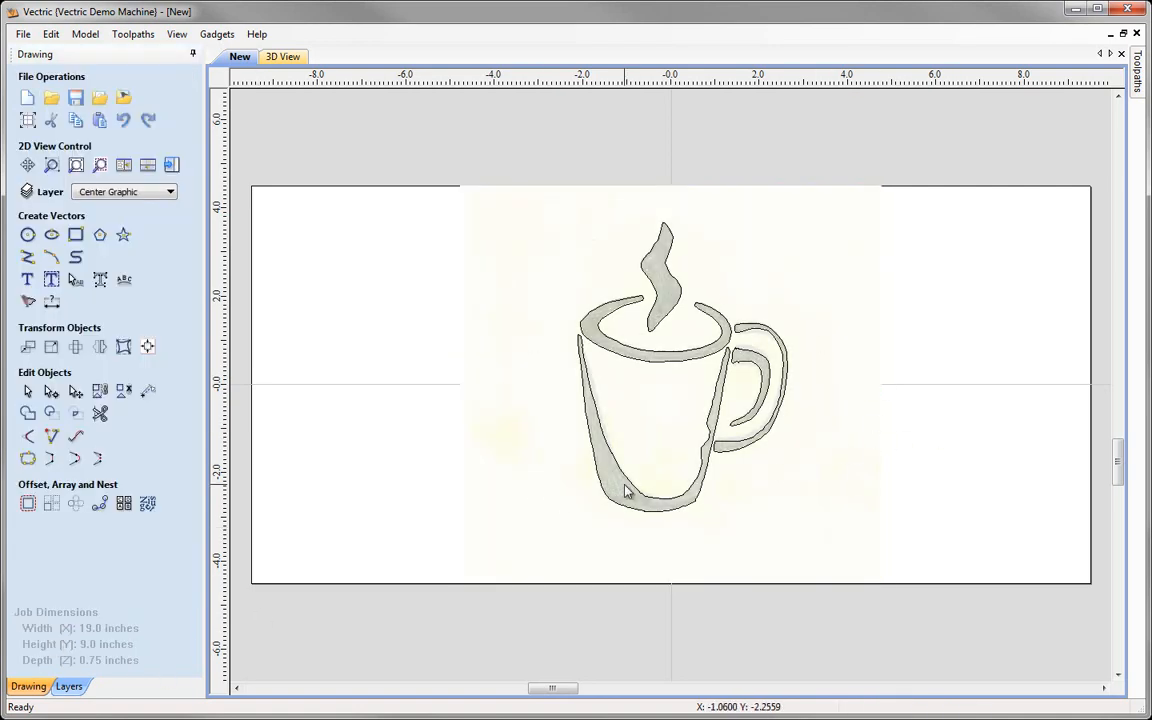
Inspect the traced vectors against the mug image and hide Bitmap Layer
{"action": "scroll", "coordinate": [688, 370], "scroll_direction": "up", "scroll_amount": 2}
{"action": "scroll", "coordinate": [688, 370], "scroll_direction": "up", "scroll_amount": 1}
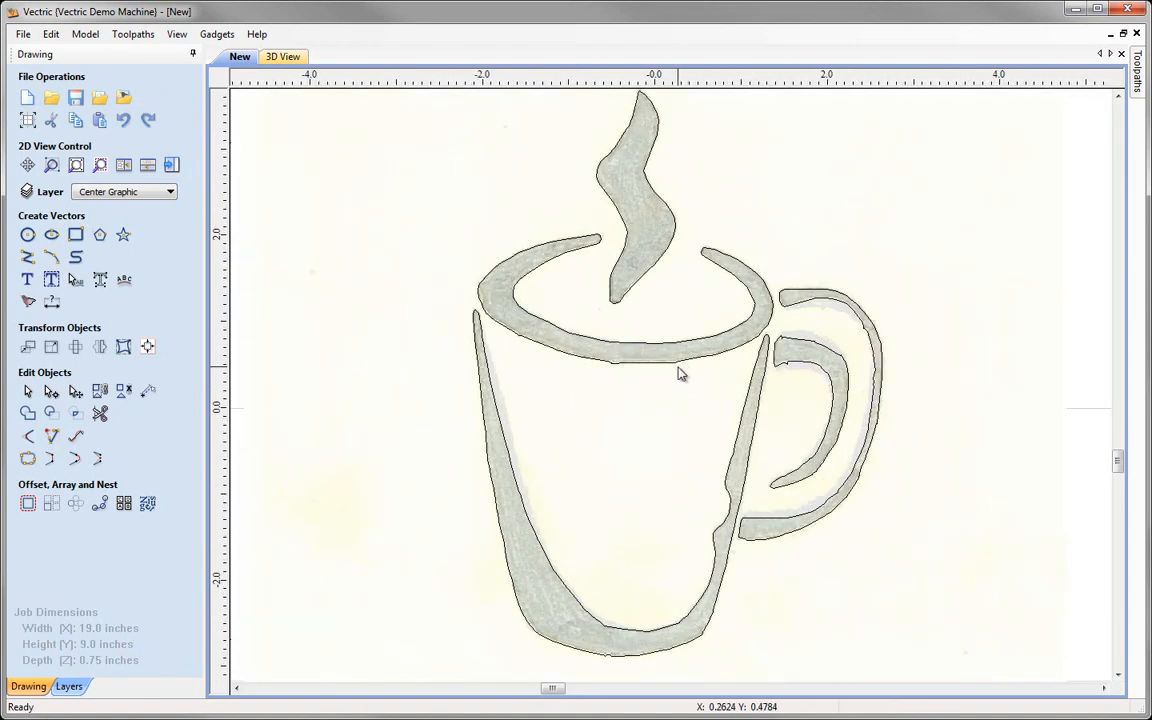
{"action": "scroll", "coordinate": [675, 392], "scroll_direction": "down", "scroll_amount": 1}
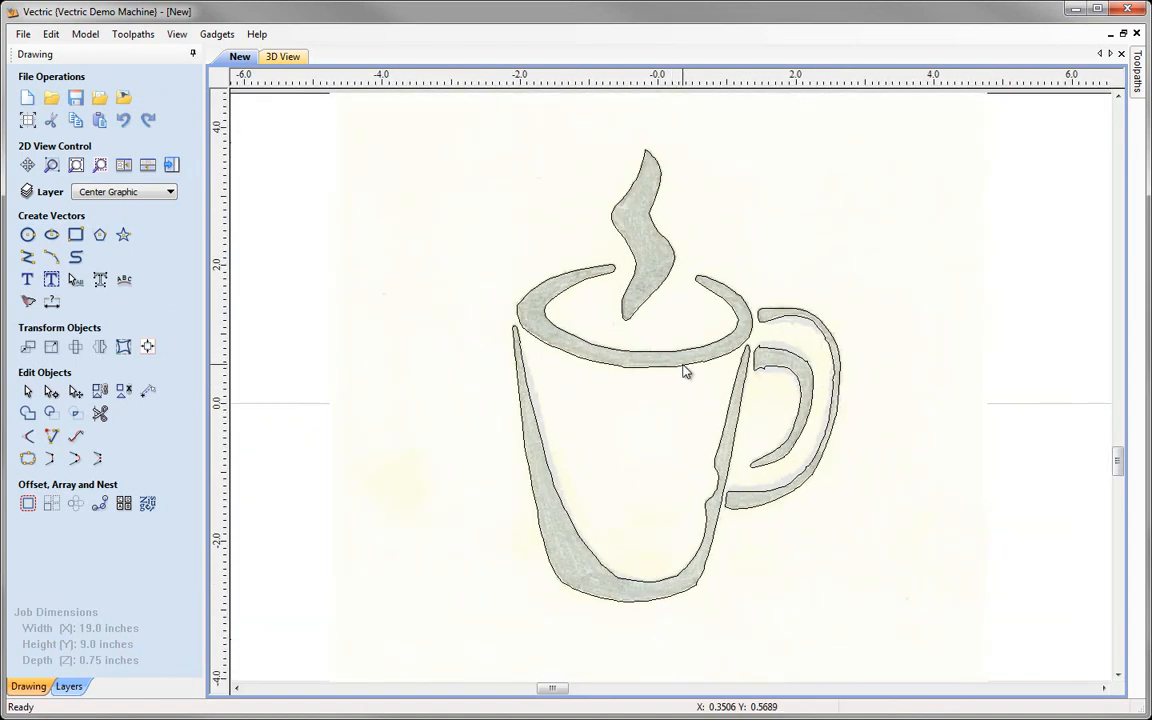
{"action": "left_click", "coordinate": [170, 192]}
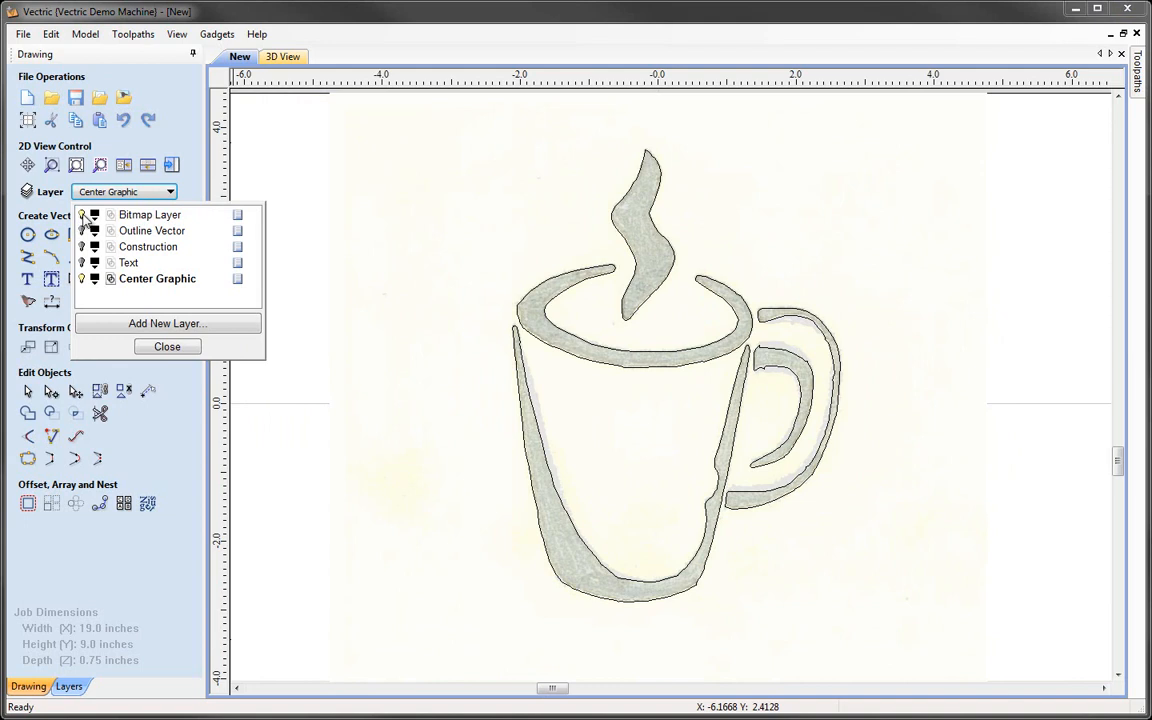
{"action": "left_click", "coordinate": [82, 215]}
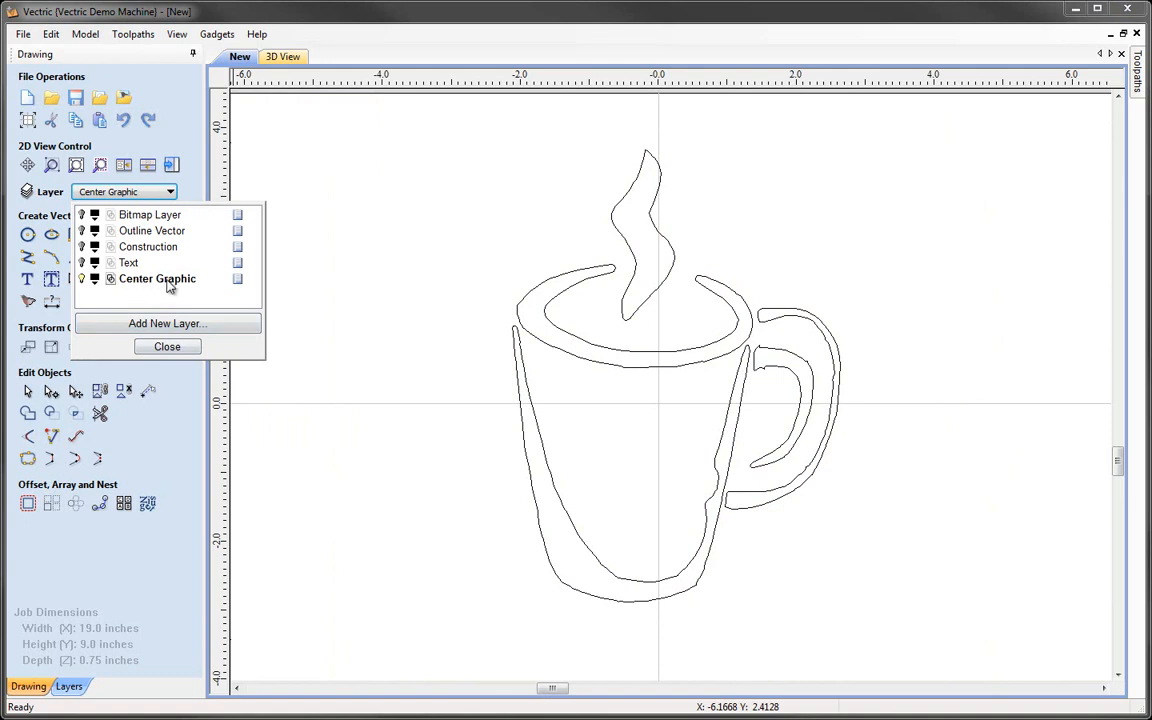
{"action": "left_click", "coordinate": [162, 349]}
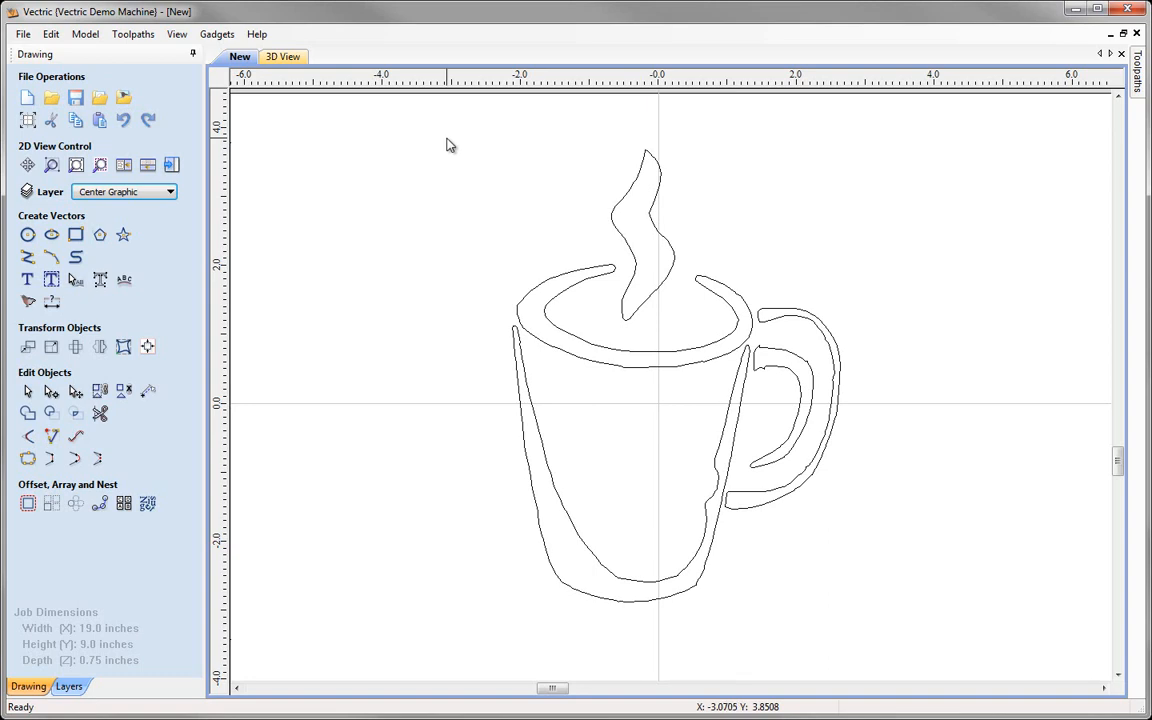
Fit Bezier curves to all traced mug vectors with a 0.03 inch tolerance, replacing the selected vectors
{"action": "left_click_drag", "start_coordinate": [442, 132], "coordinate": [985, 630]}
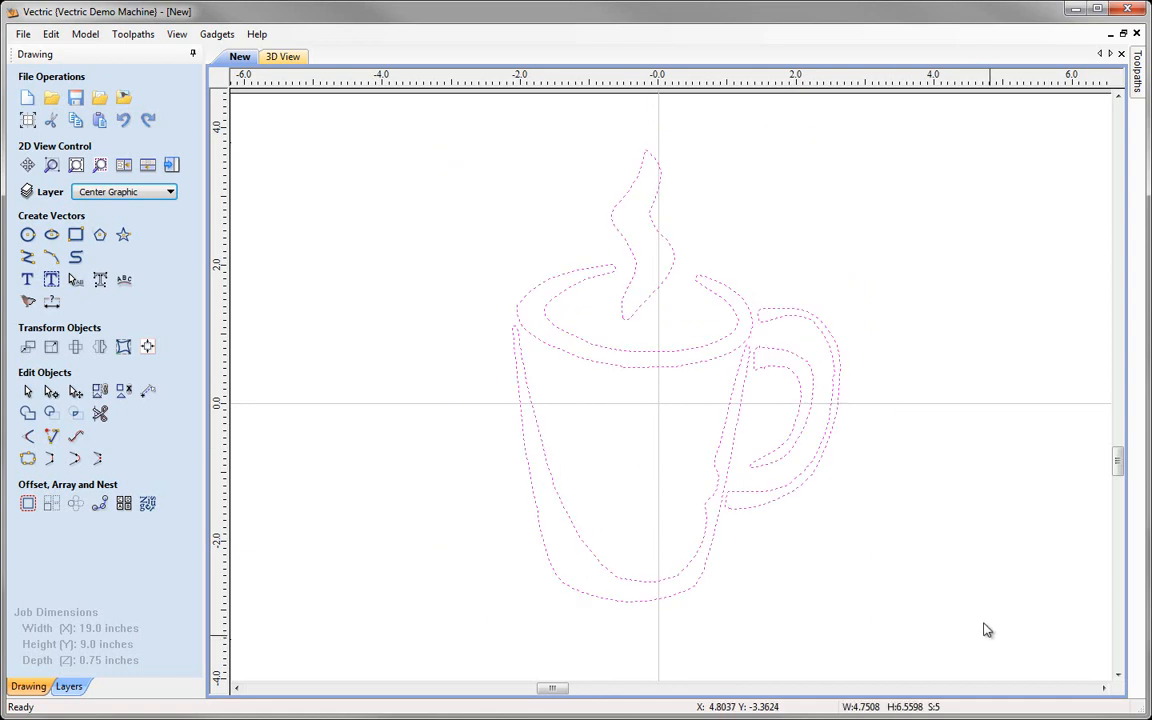
{"action": "left_click", "coordinate": [77, 438]}
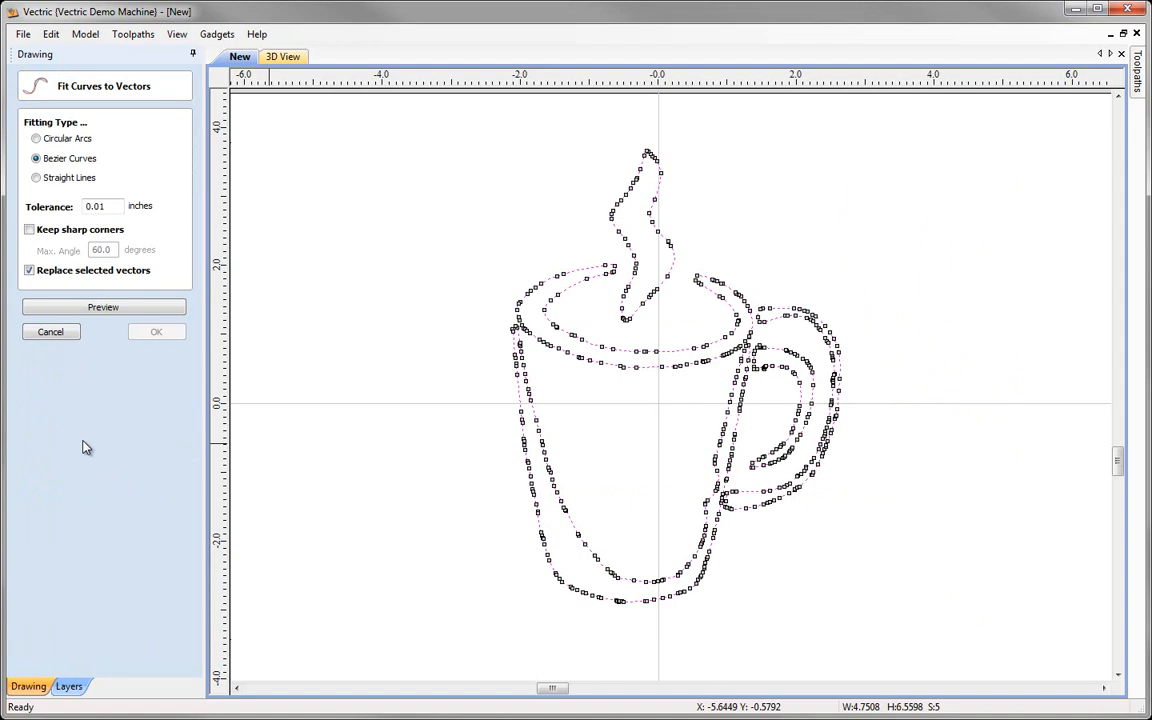
{"action": "left_click", "coordinate": [36, 139]}
{"action": "left_click", "coordinate": [37, 159]}
{"action": "left_click_drag", "start_coordinate": [102, 205], "coordinate": [114, 208]}
{"action": "type", "text": "3"}
{"action": "left_click", "coordinate": [101, 309]}
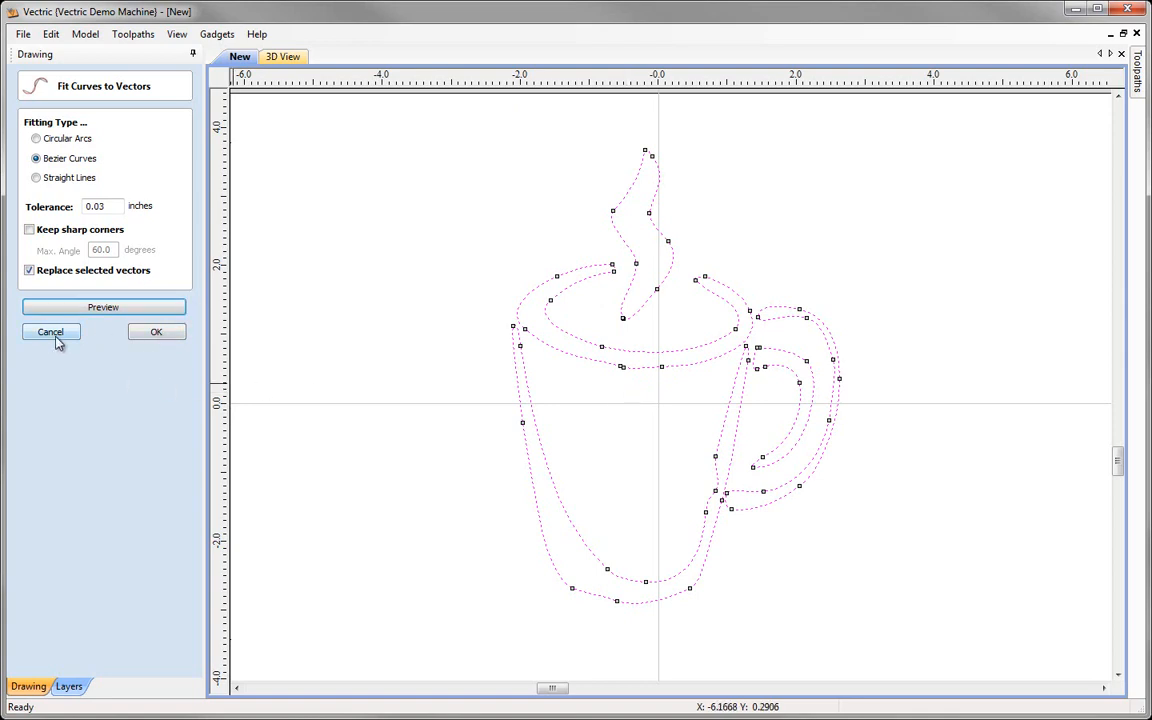
{"action": "left_click", "coordinate": [157, 333]}
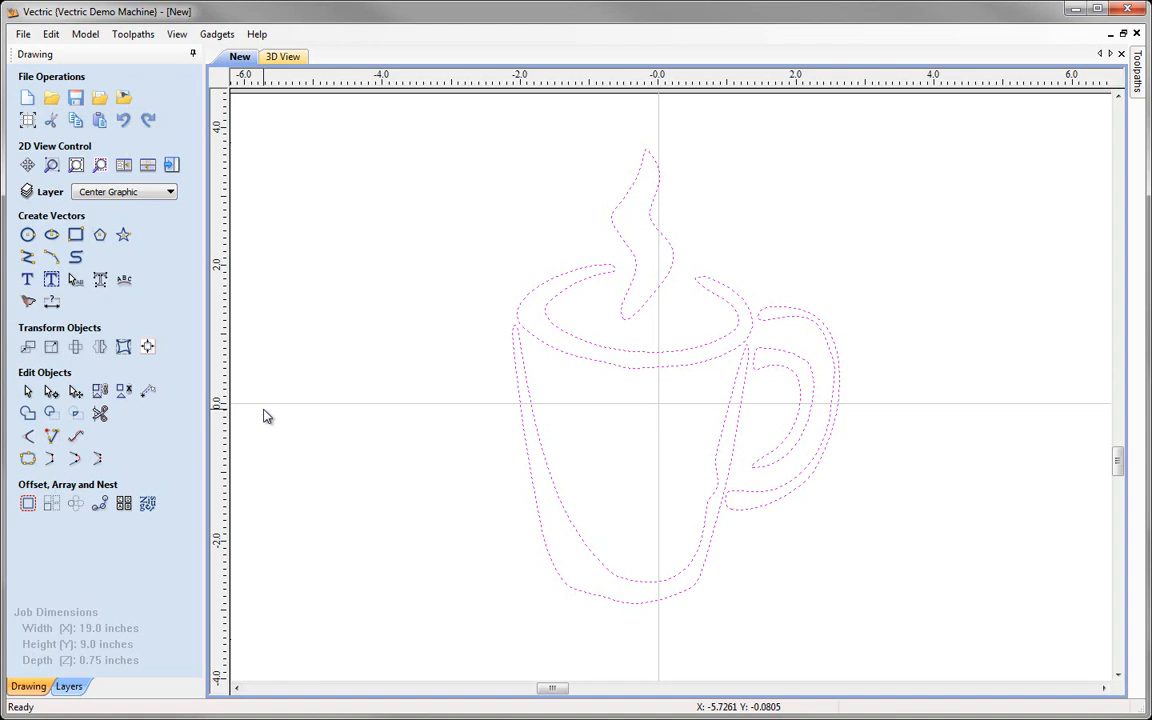
{"action": "left_click", "coordinate": [419, 426]}
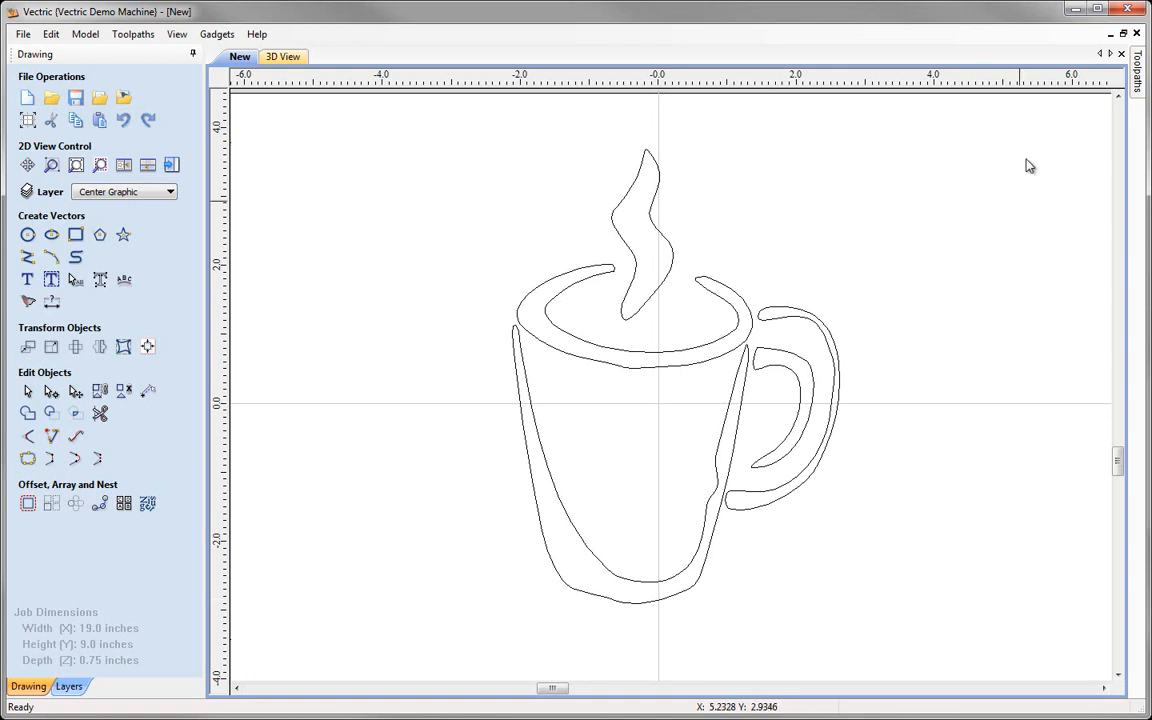
Delete the kink node at the bottom of the rim's outer edge and lengthen the adjacent node's handle to smooth the curve
{"action": "left_click", "coordinate": [594, 360]}
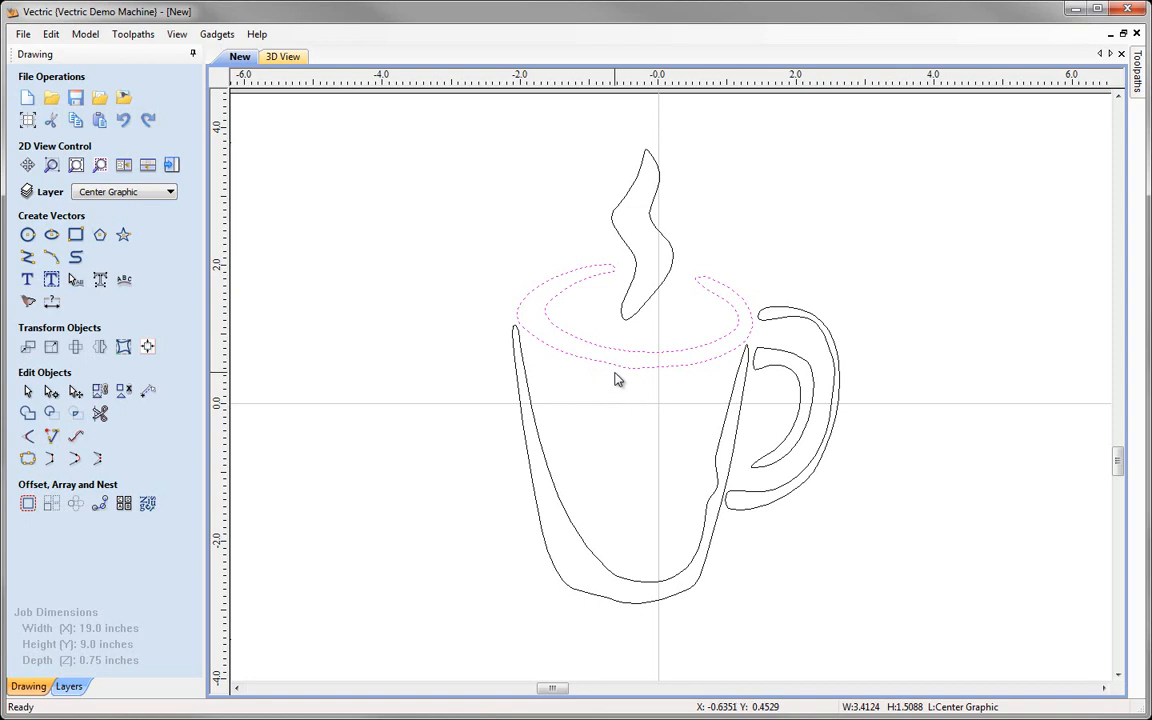
{"action": "key", "text": "n"}
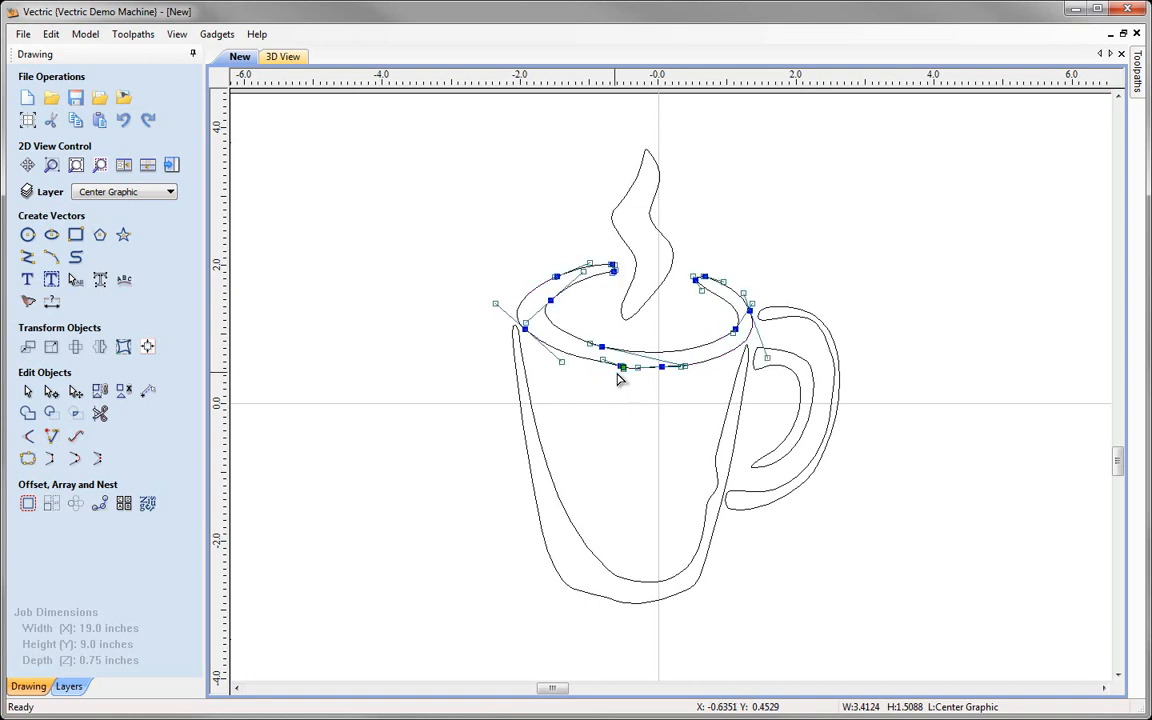
{"action": "scroll", "coordinate": [617, 378], "scroll_direction": "up", "scroll_amount": 5}
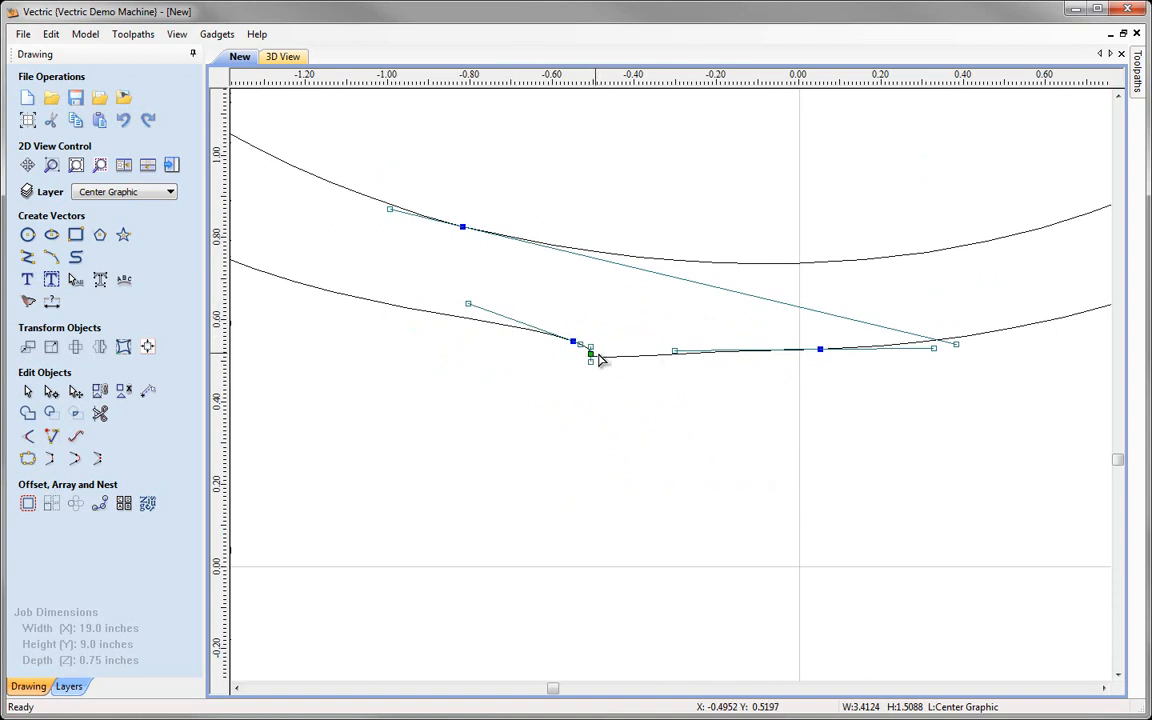
{"action": "right_click", "coordinate": [590, 353]}
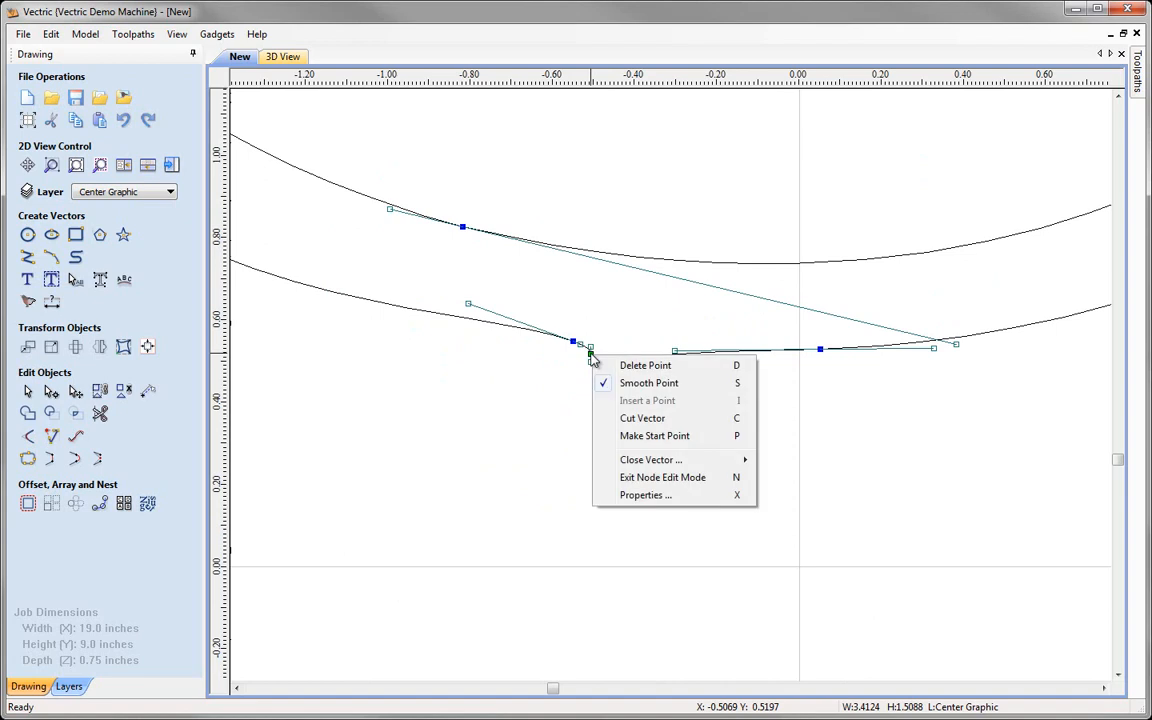
{"action": "left_click", "coordinate": [645, 366]}
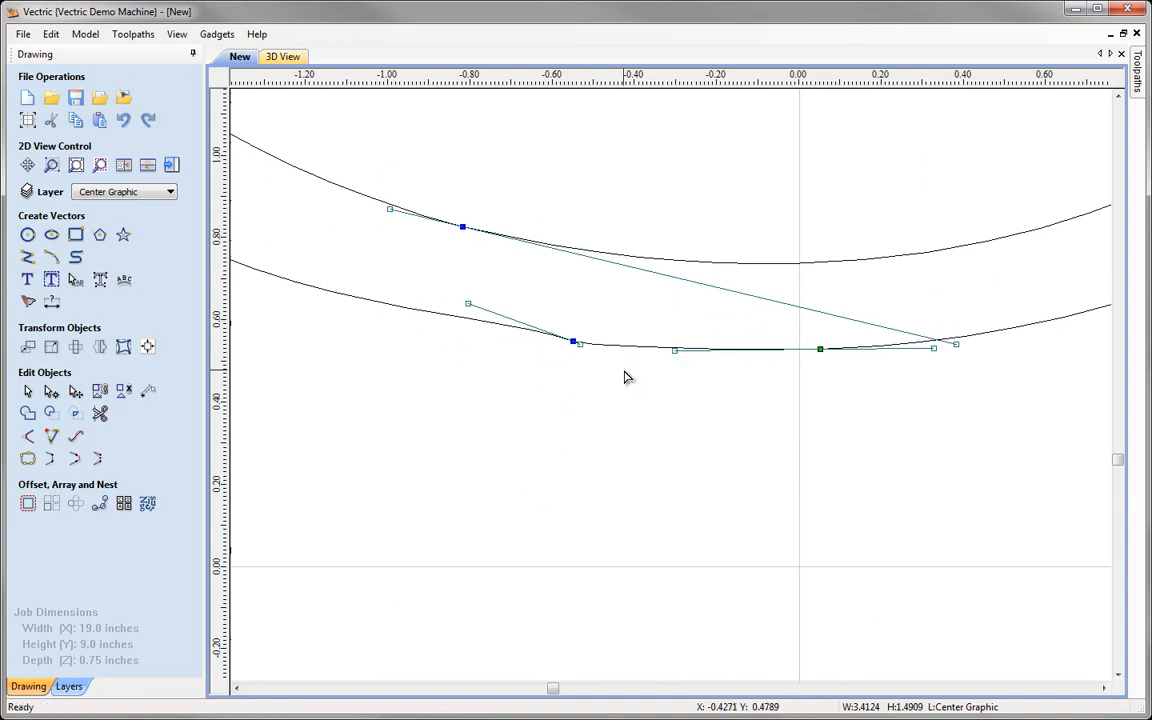
{"action": "left_click", "coordinate": [579, 345]}
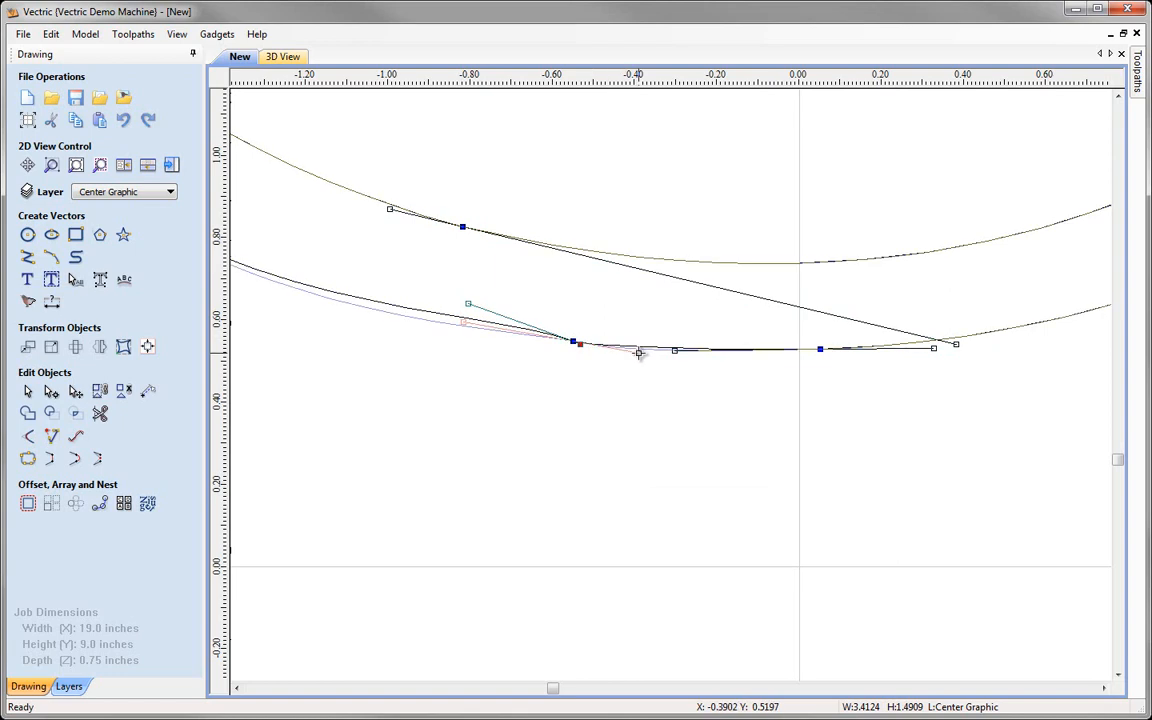
{"action": "key", "text": "s"}
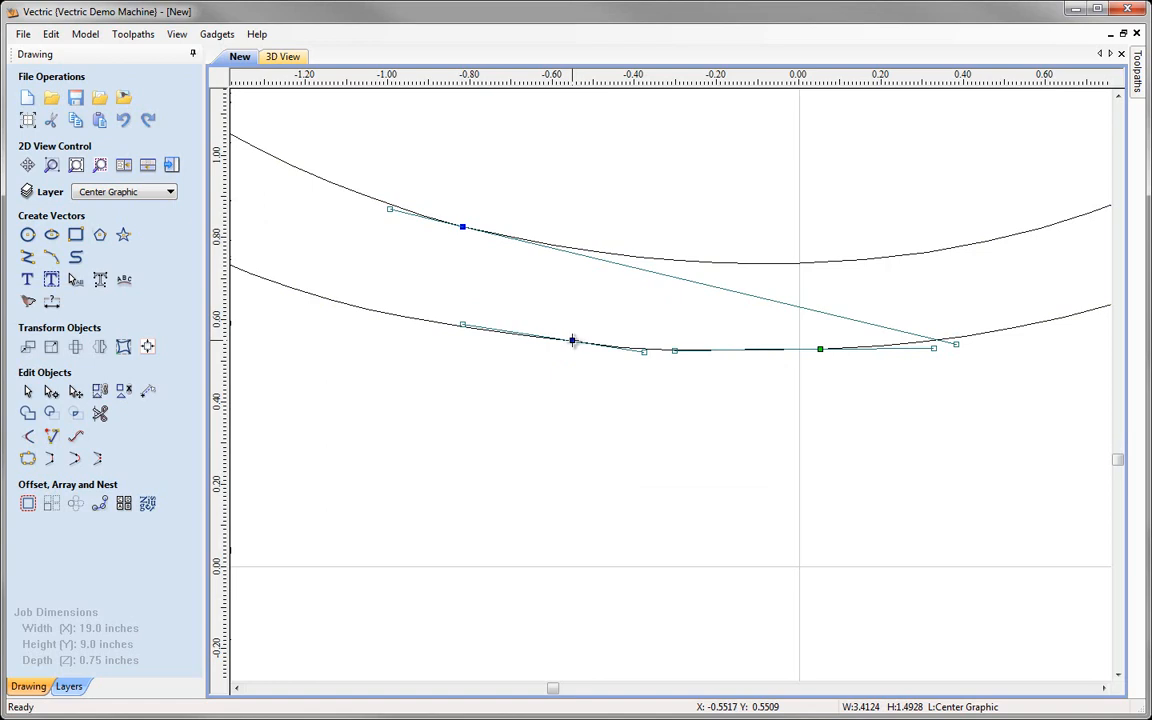
Delete the neighbouring node on the rim's lower edge and adjust the remaining bottom node and its handles into an even arc
{"action": "scroll", "coordinate": [574, 341], "scroll_direction": "down", "scroll_amount": 2}
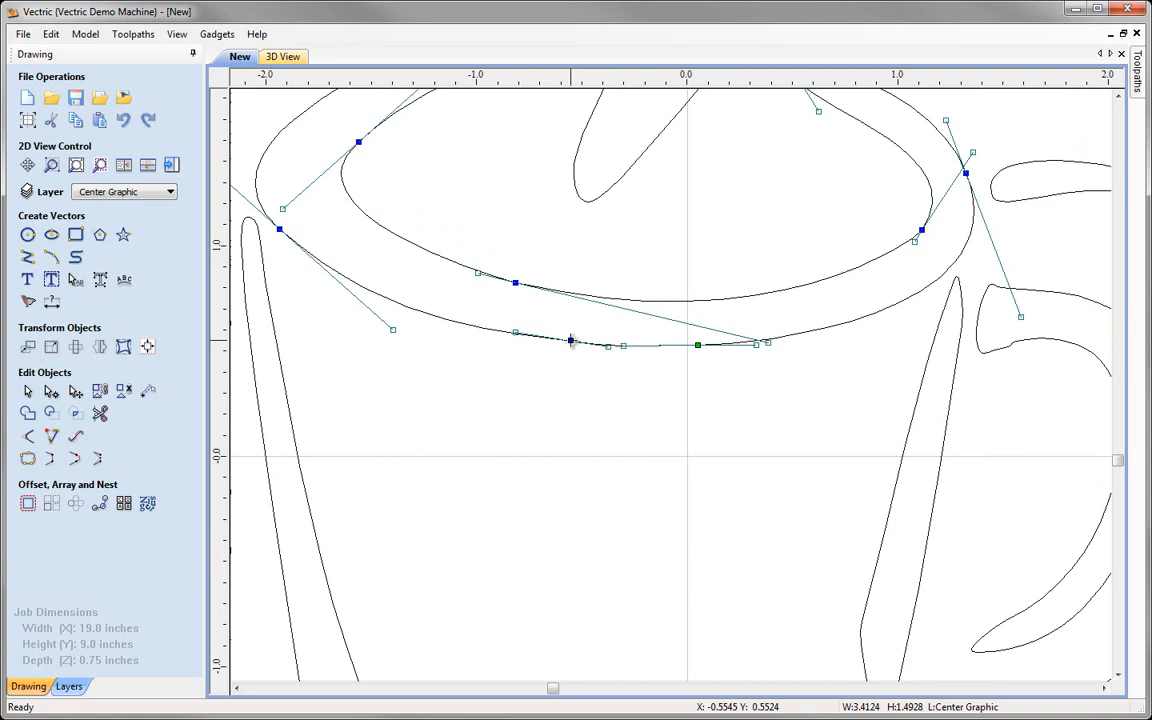
{"action": "right_click", "coordinate": [571, 341]}
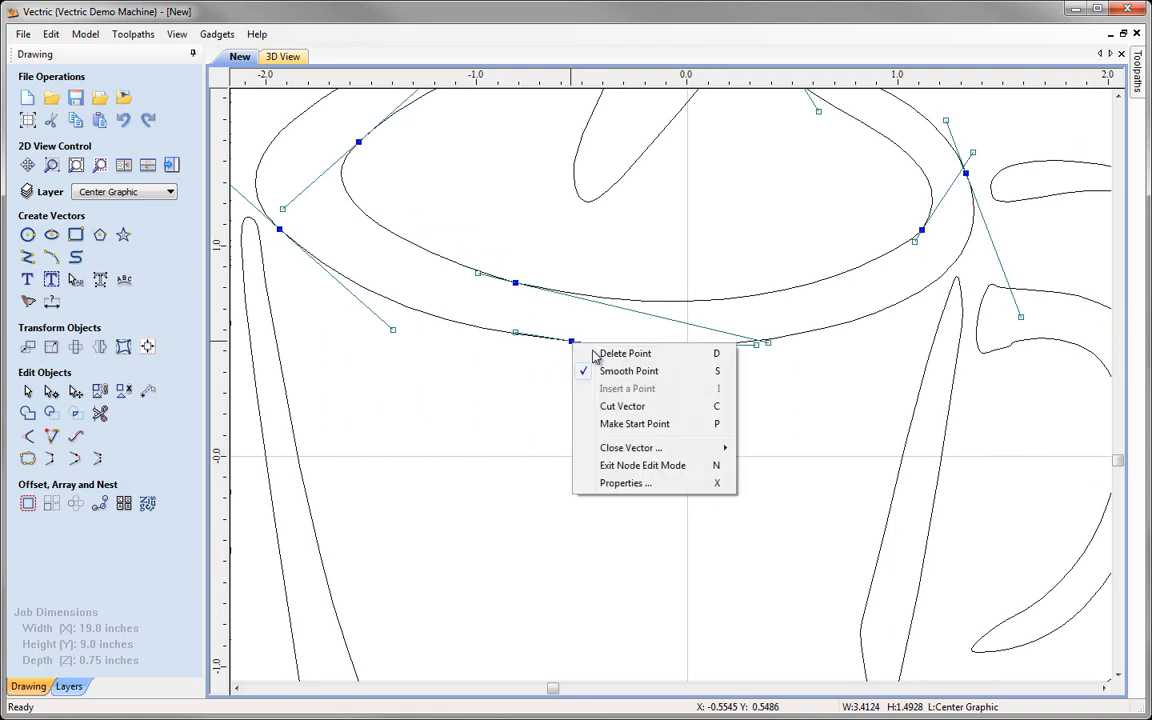
{"action": "left_click", "coordinate": [597, 354]}
{"action": "left_click_drag", "start_coordinate": [626, 346], "coordinate": [593, 344]}
{"action": "left_click_drag", "start_coordinate": [760, 347], "coordinate": [794, 343]}
{"action": "left_click_drag", "start_coordinate": [700, 346], "coordinate": [677, 356]}
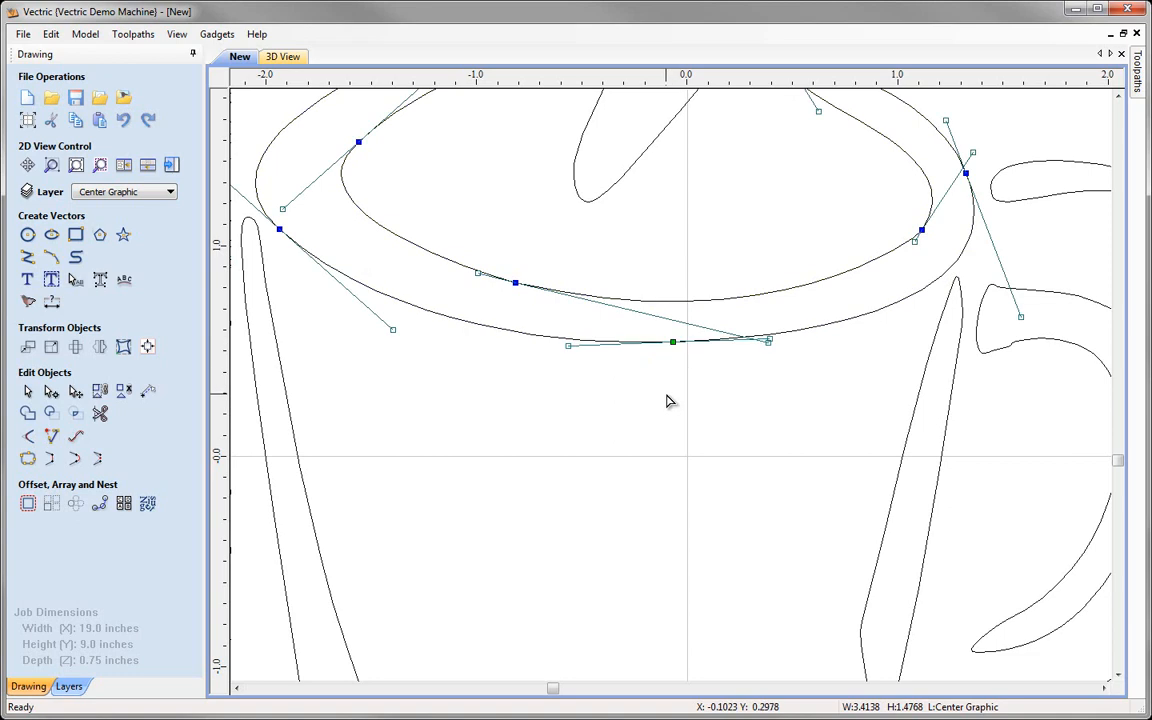
{"action": "left_click", "coordinate": [740, 370]}
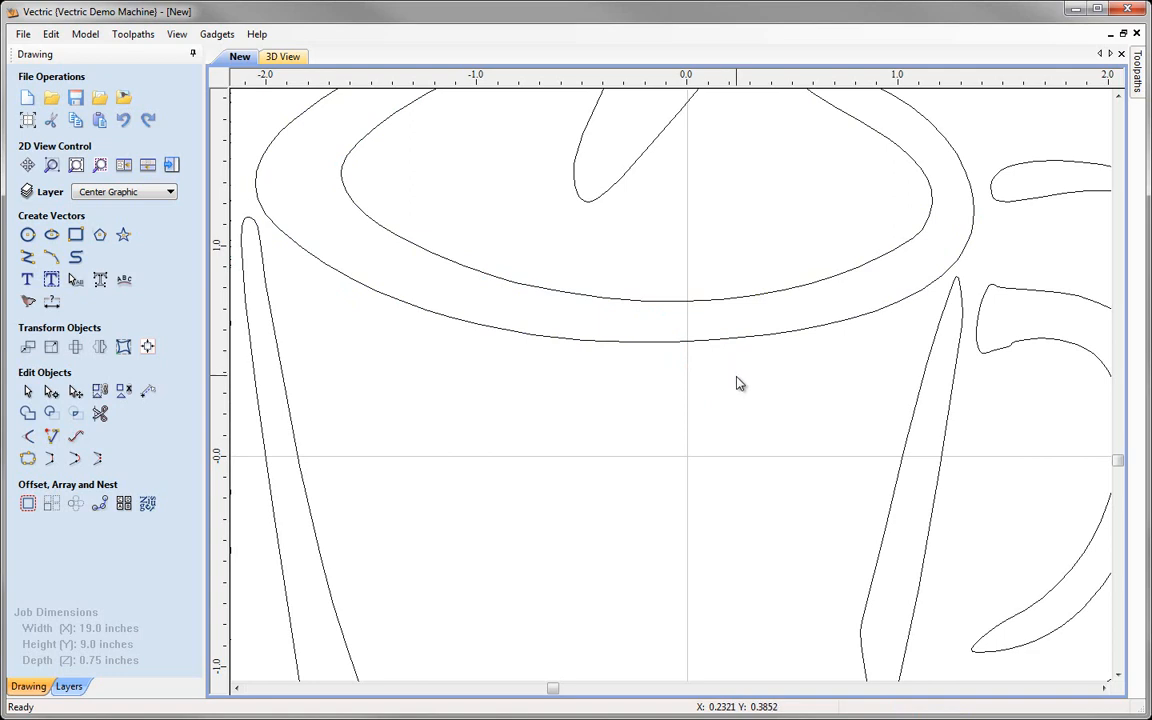
Delete the node at the dip in the mug's base outline and extend the neighbouring node's handle to round the bottom
{"action": "scroll", "coordinate": [737, 383], "scroll_direction": "down", "scroll_amount": 2}
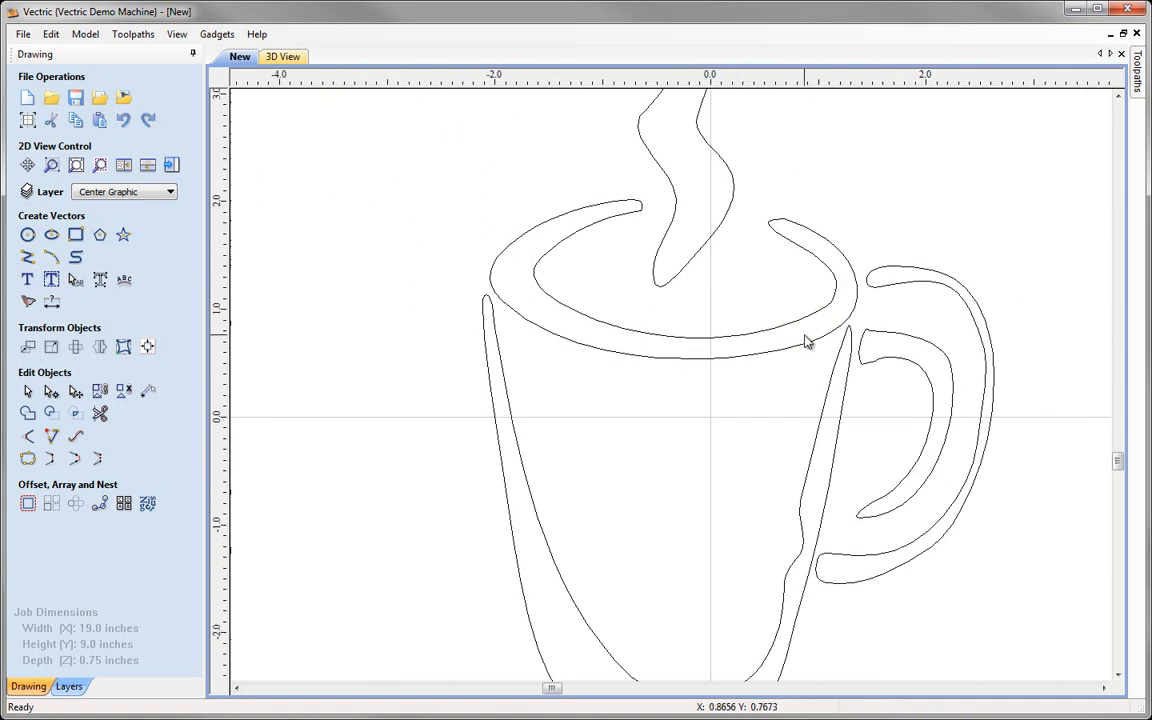
{"action": "scroll", "coordinate": [746, 399], "scroll_direction": "down", "scroll_amount": 2}
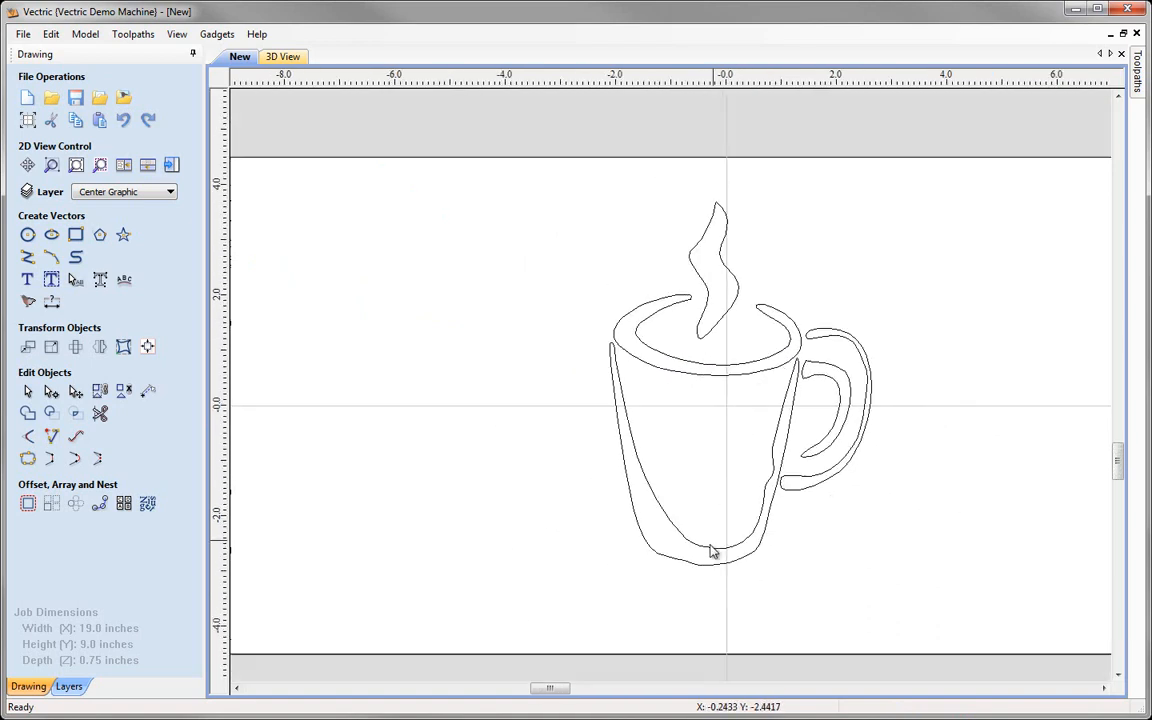
{"action": "scroll", "coordinate": [690, 588], "scroll_direction": "up", "scroll_amount": 3}
{"action": "left_click", "coordinate": [697, 563]}
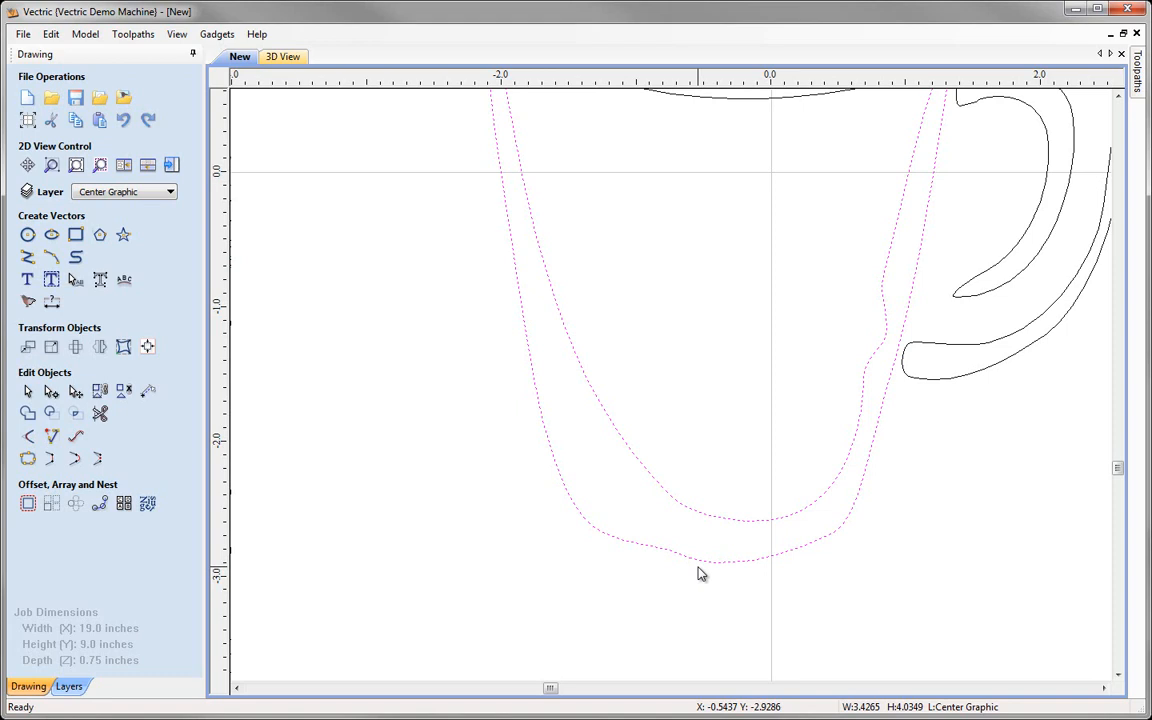
{"action": "double_click", "coordinate": [699, 567]}
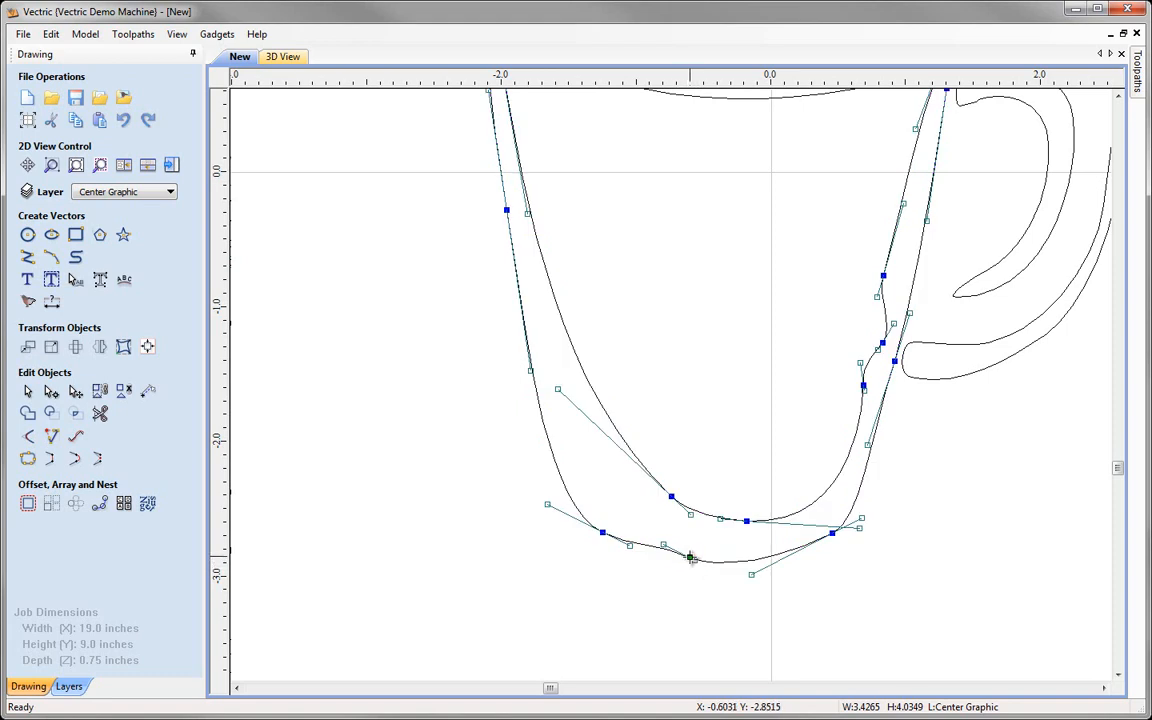
{"action": "key", "text": "Delete"}
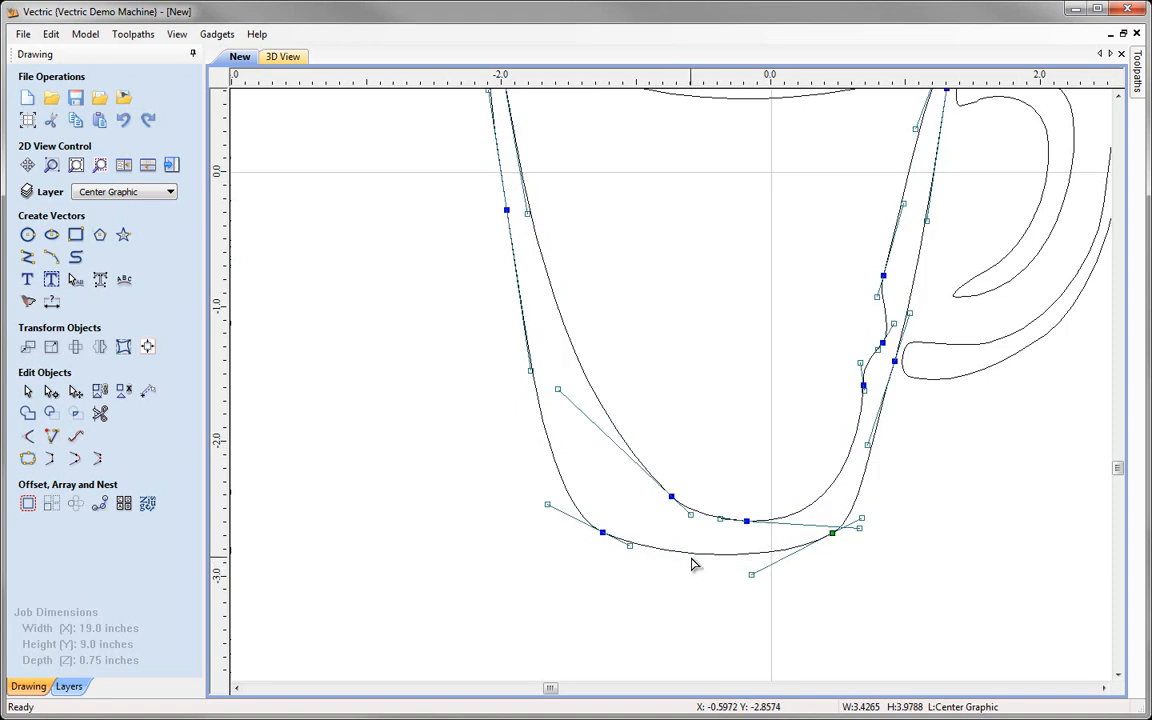
{"action": "left_click", "coordinate": [630, 545]}
{"action": "left_click_drag", "start_coordinate": [651, 556], "coordinate": [660, 557]}
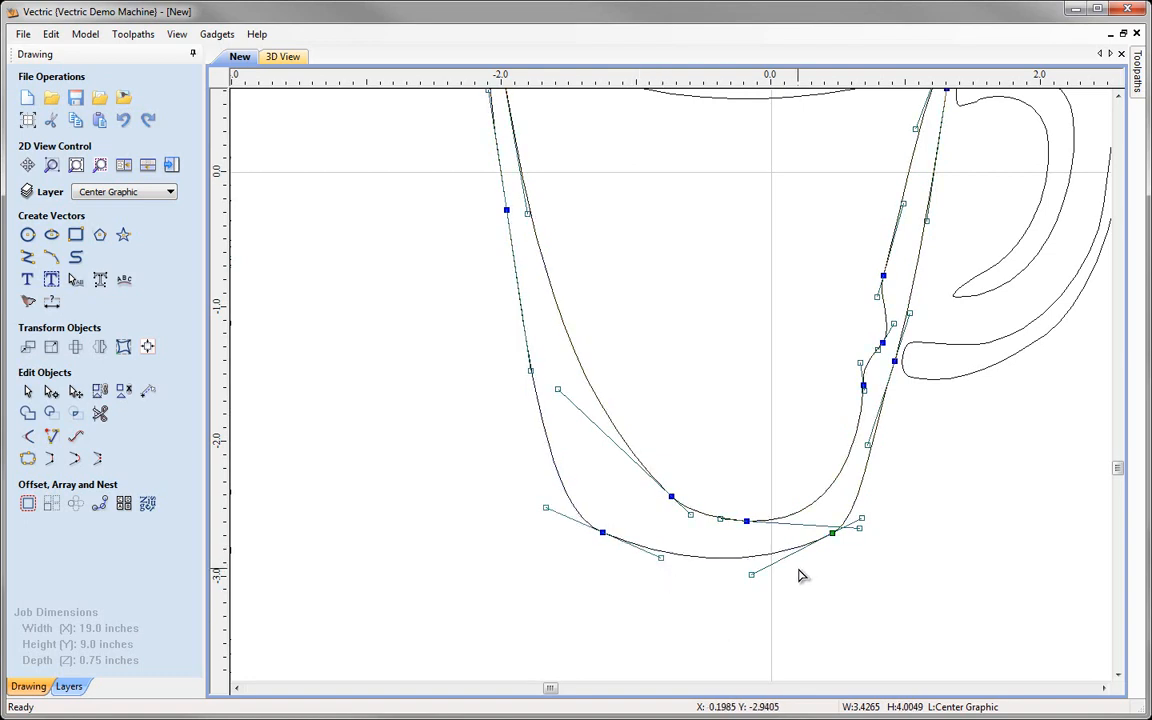
{"action": "key", "text": "F6"}
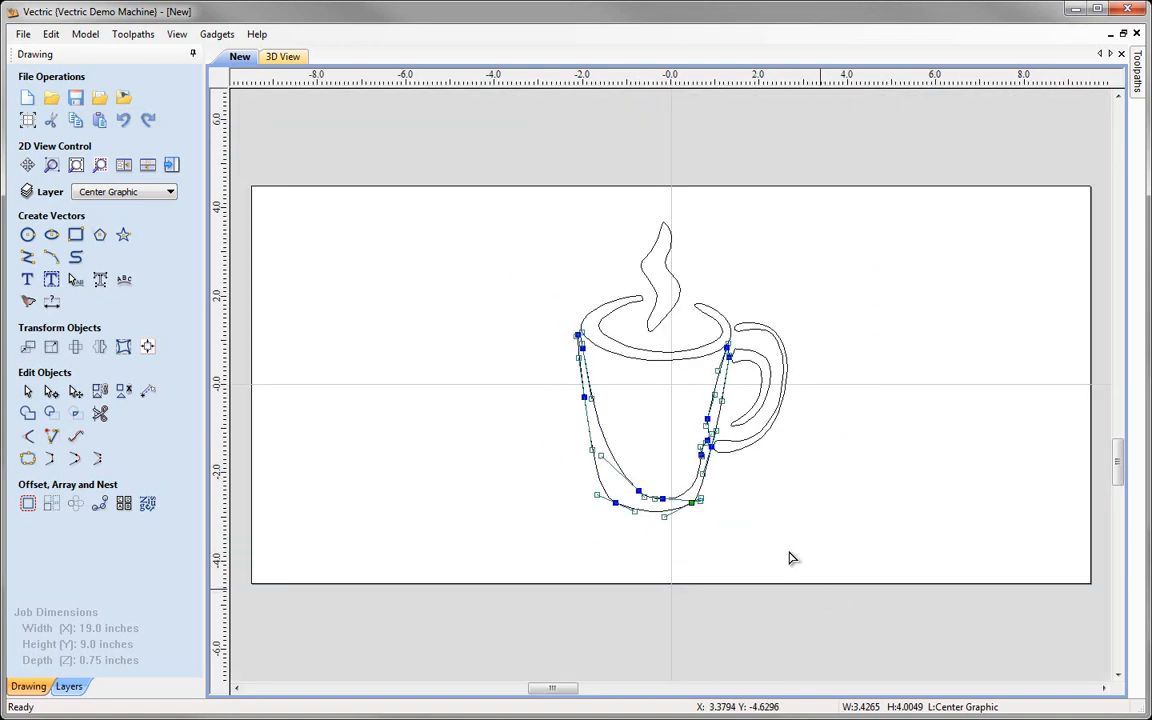
{"action": "left_click", "coordinate": [740, 498]}
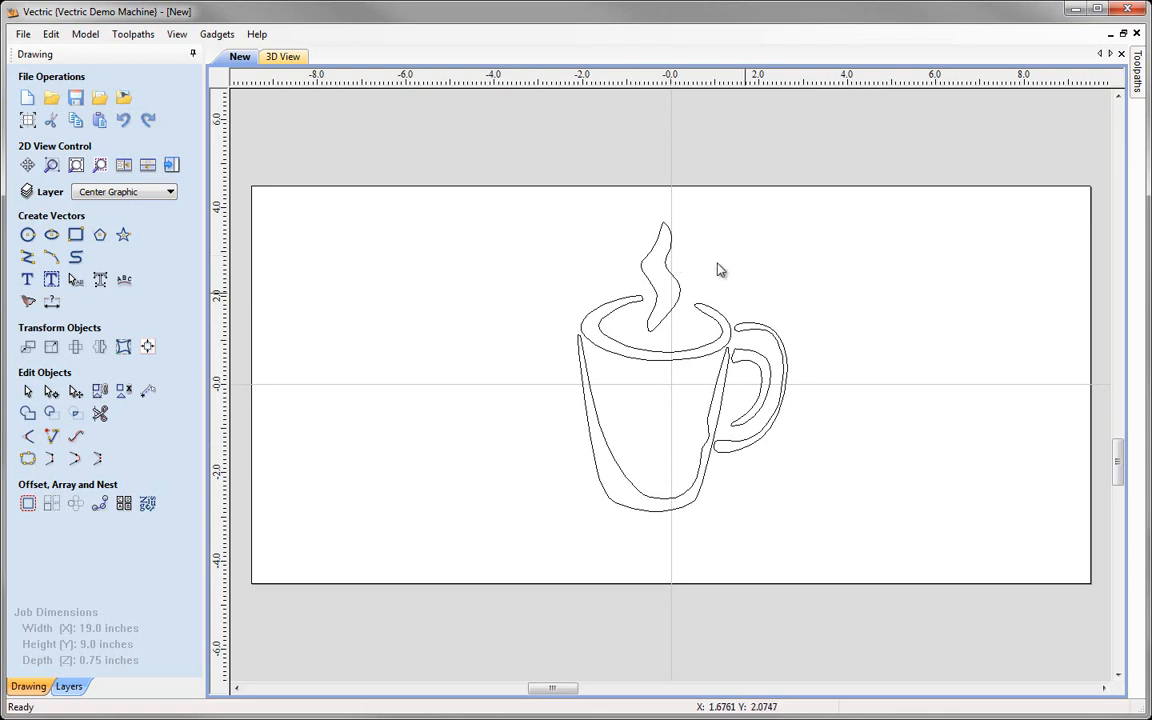
Group all the traced mug, handle and steam vectors into a single object and clear the selection
{"action": "mouse_move", "coordinate": [527, 189]}
{"action": "left_mouse_down"}
{"action": "mouse_move", "coordinate": [605, 317]}
{"action": "mouse_move", "coordinate": [869, 578]}
{"action": "left_mouse_up"}
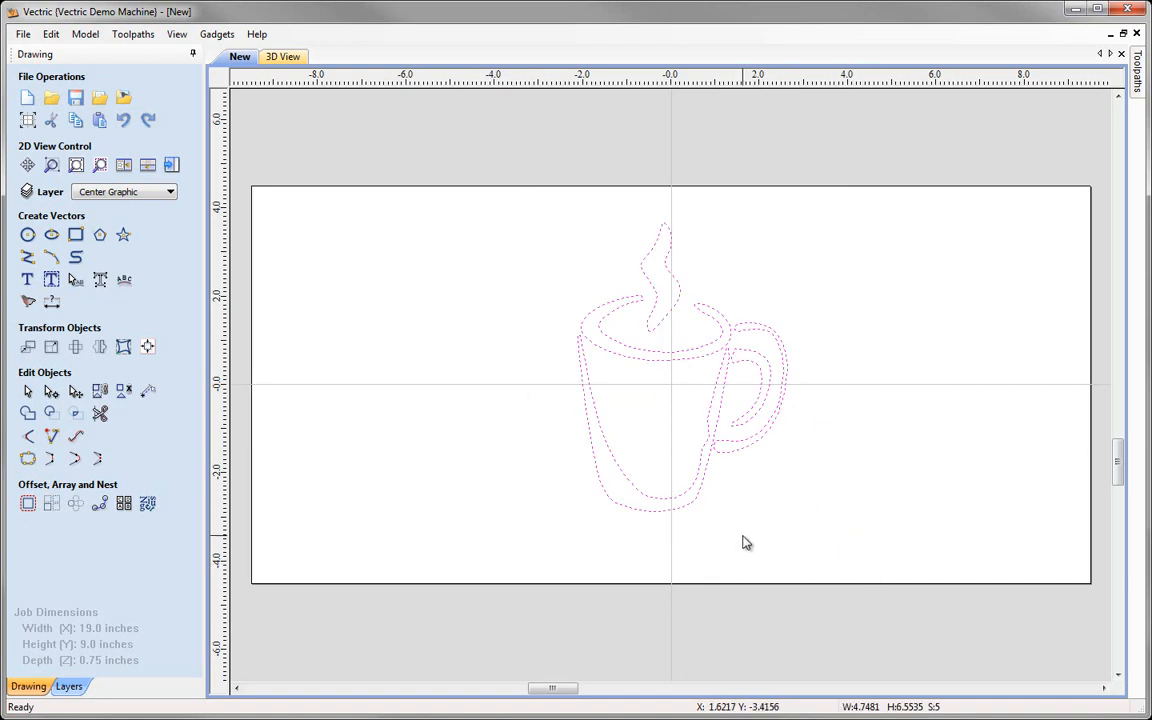
{"action": "left_click", "coordinate": [101, 394]}
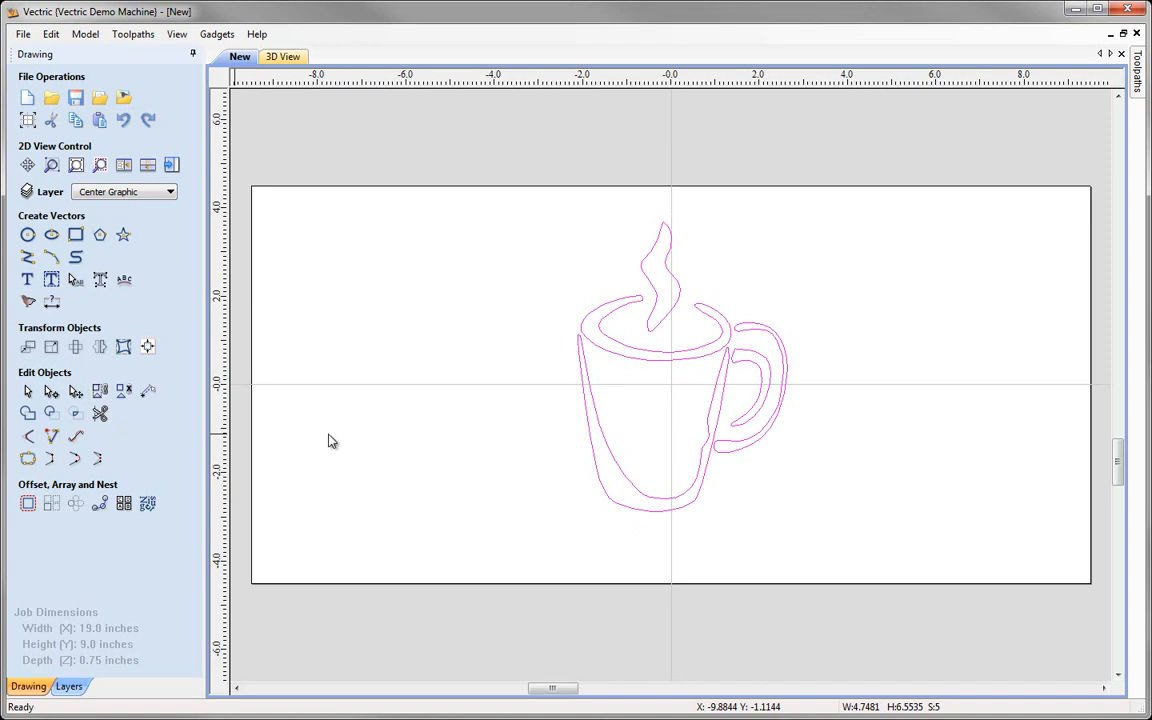
{"action": "left_click", "coordinate": [650, 391]}
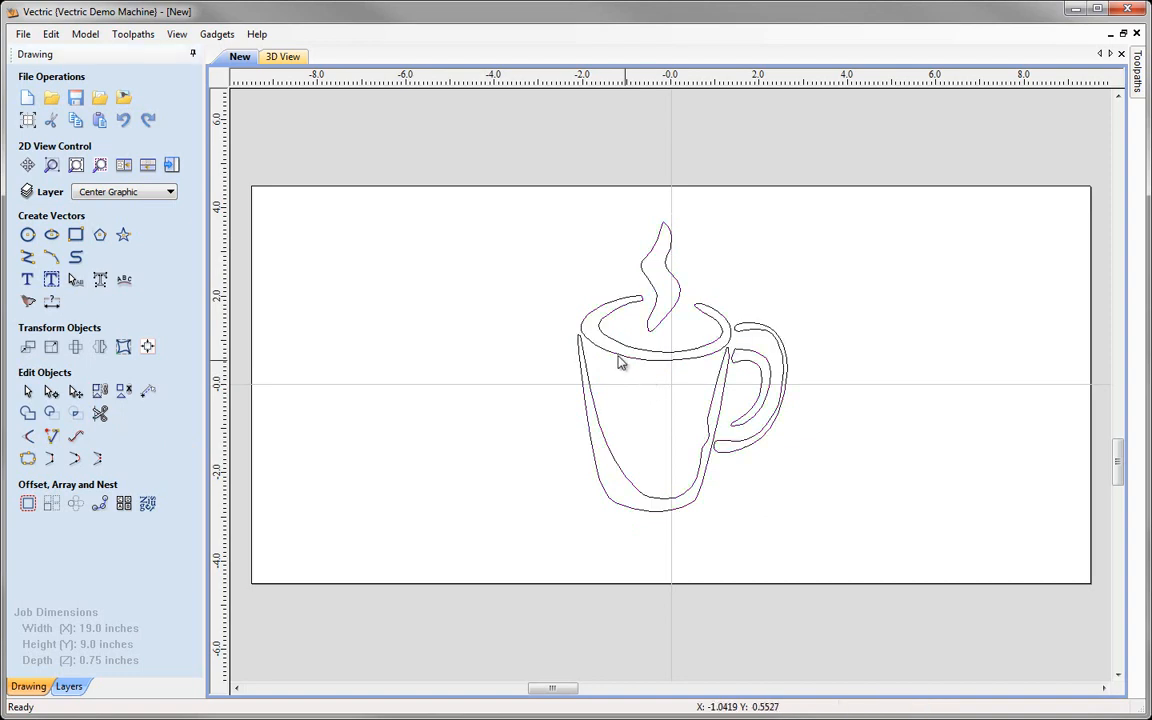
{"action": "left_click", "coordinate": [615, 353]}
{"action": "left_click", "coordinate": [647, 393]}
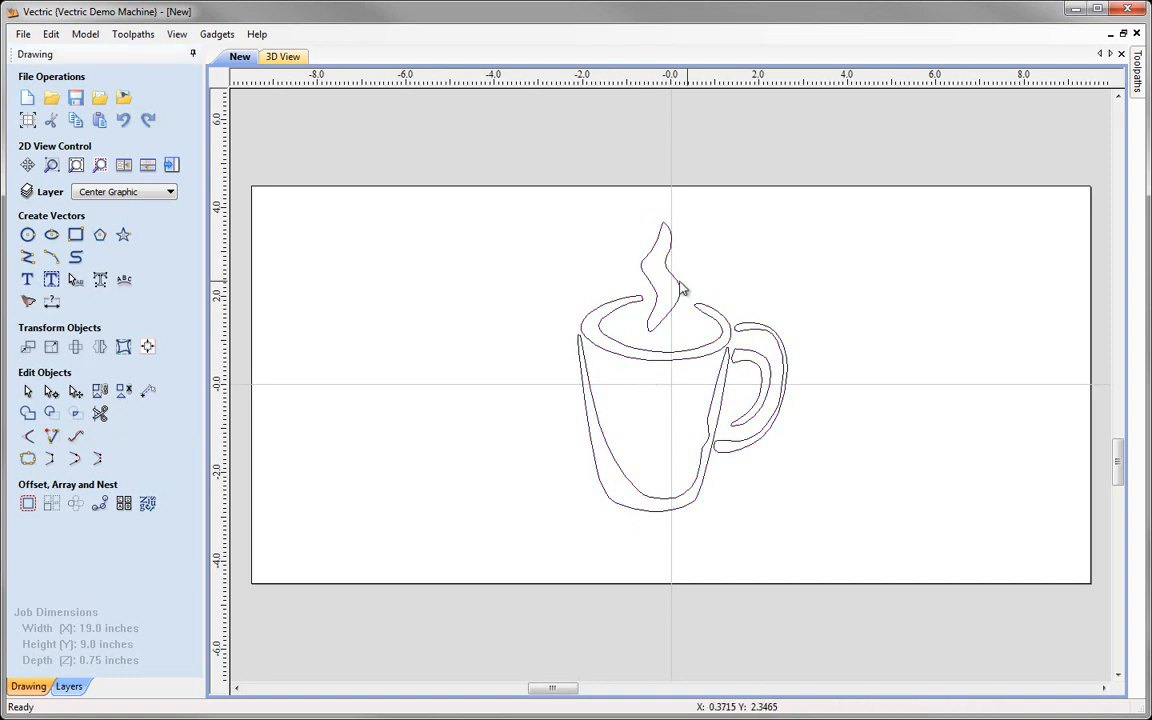
{"action": "left_click", "coordinate": [676, 279]}
{"action": "left_click", "coordinate": [845, 292]}
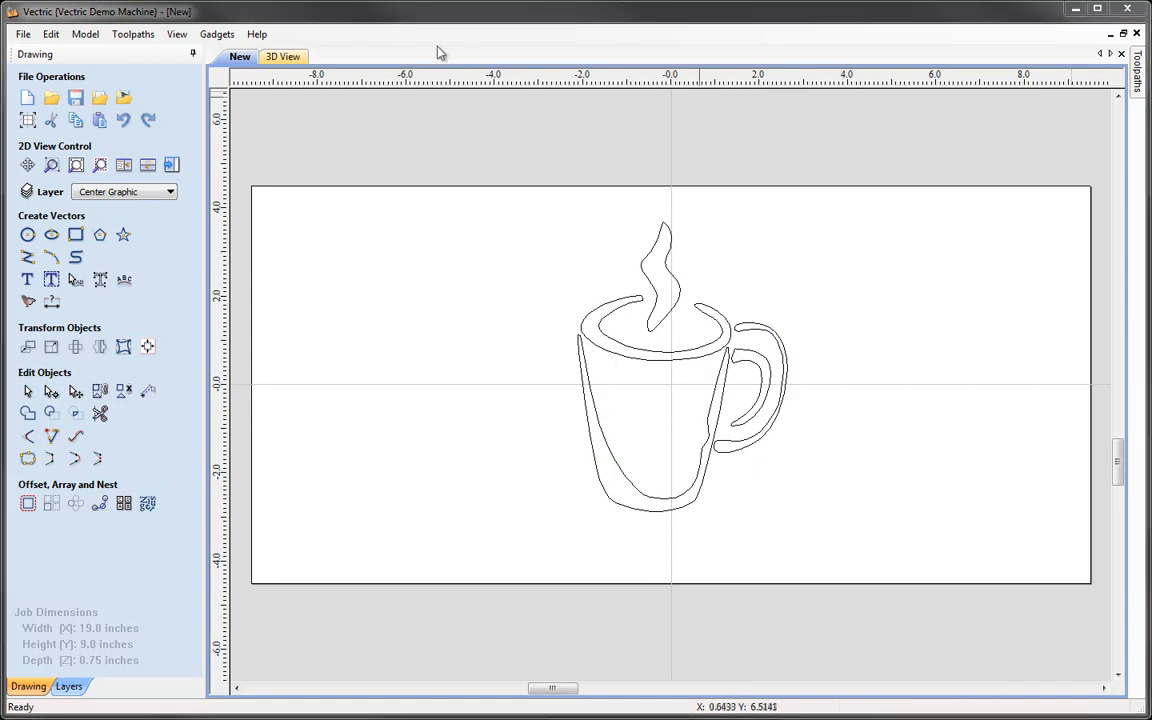
Make the Outline Vector and Text layers visible again alongside the Center Graphic layer
{"action": "left_click", "coordinate": [171, 193]}
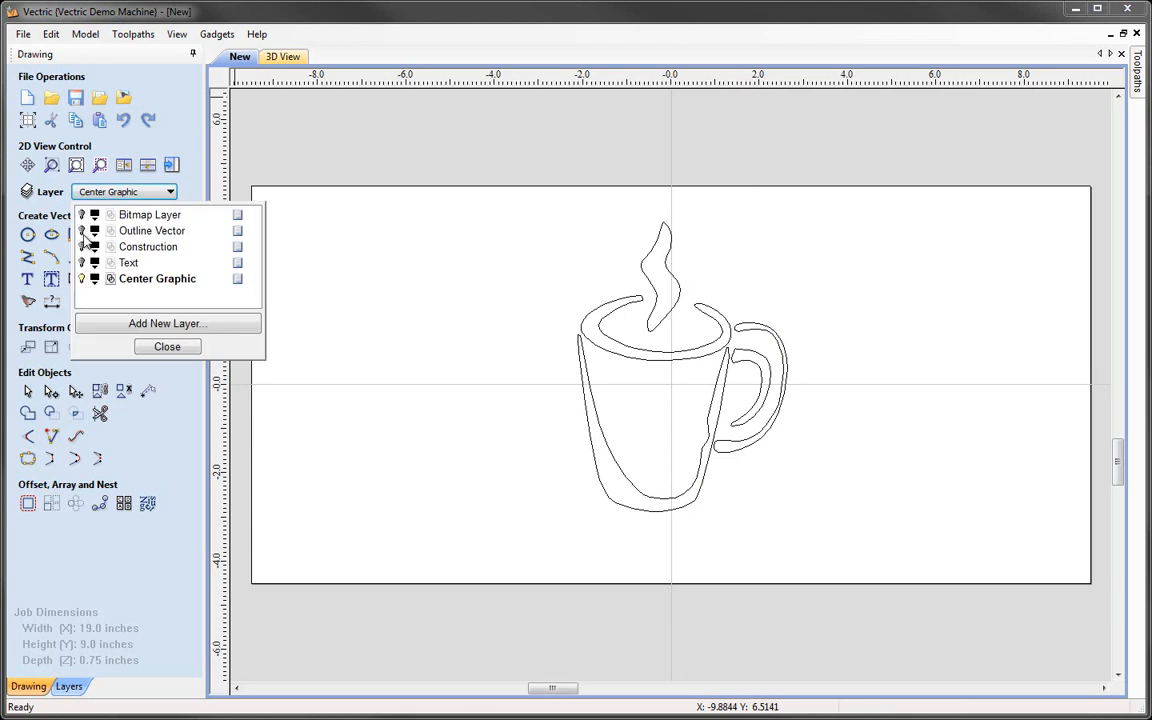
{"action": "left_click", "coordinate": [81, 231]}
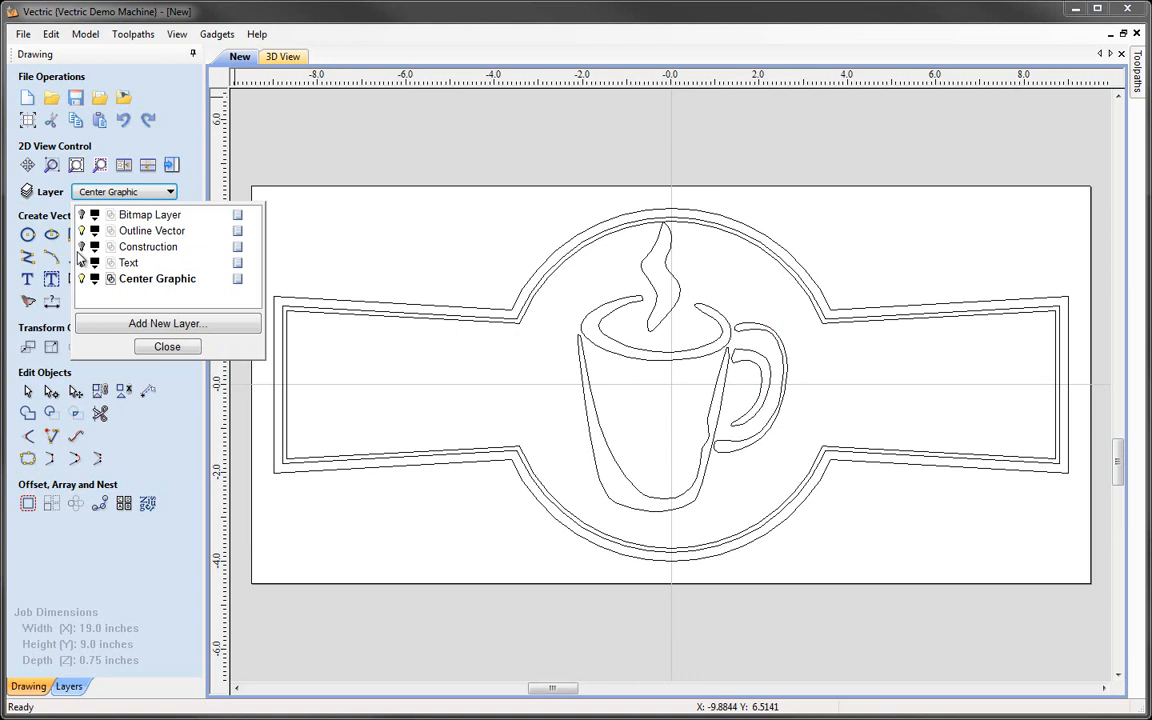
{"action": "left_click", "coordinate": [81, 262]}
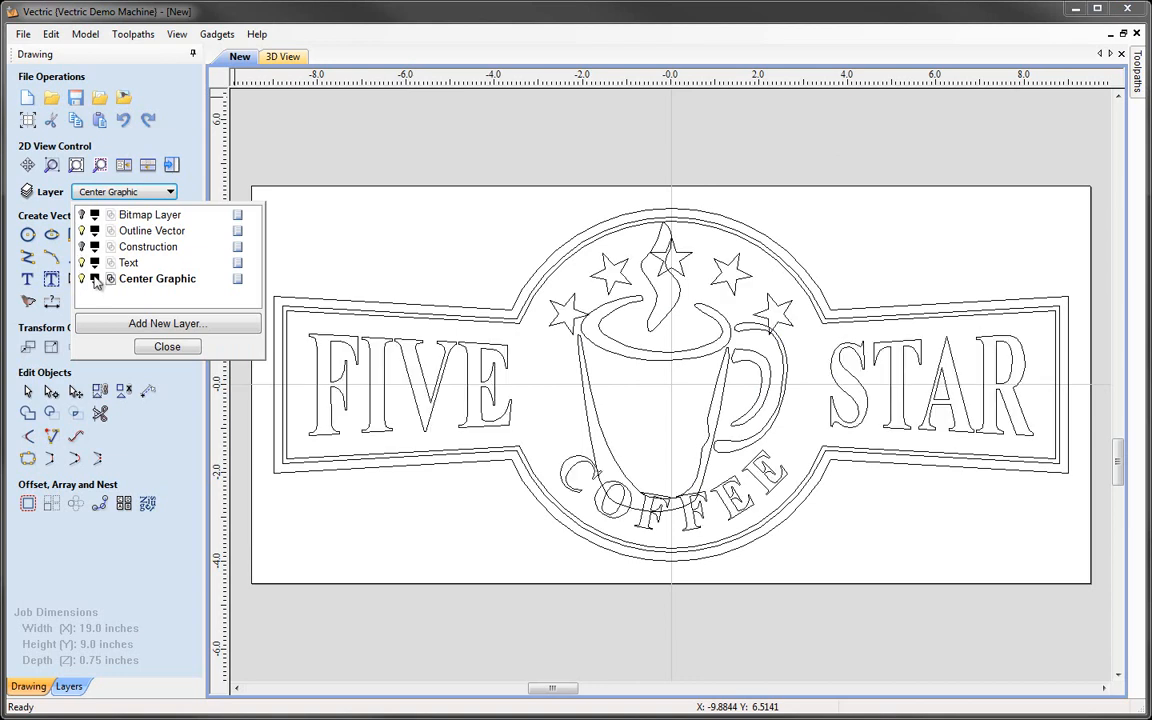
{"action": "left_click", "coordinate": [158, 347]}
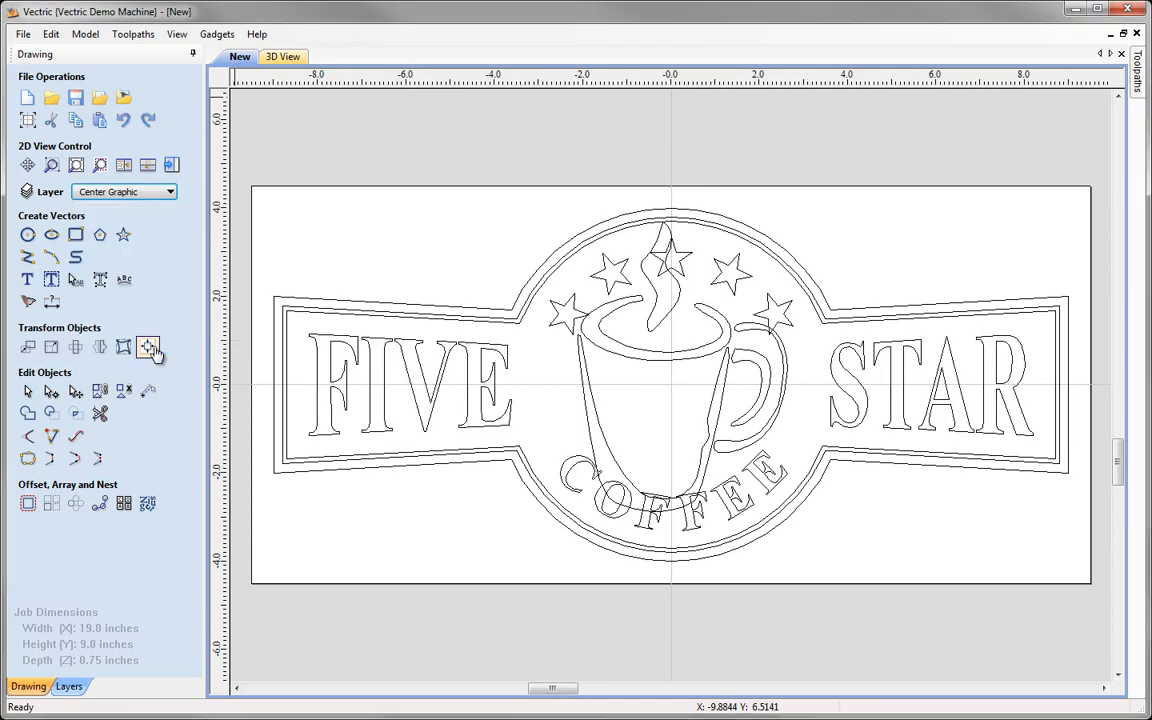
Scale the grouped coffee mug proportionally about its center to about 3.06 x 4.23 inches
{"action": "left_click", "coordinate": [675, 366]}
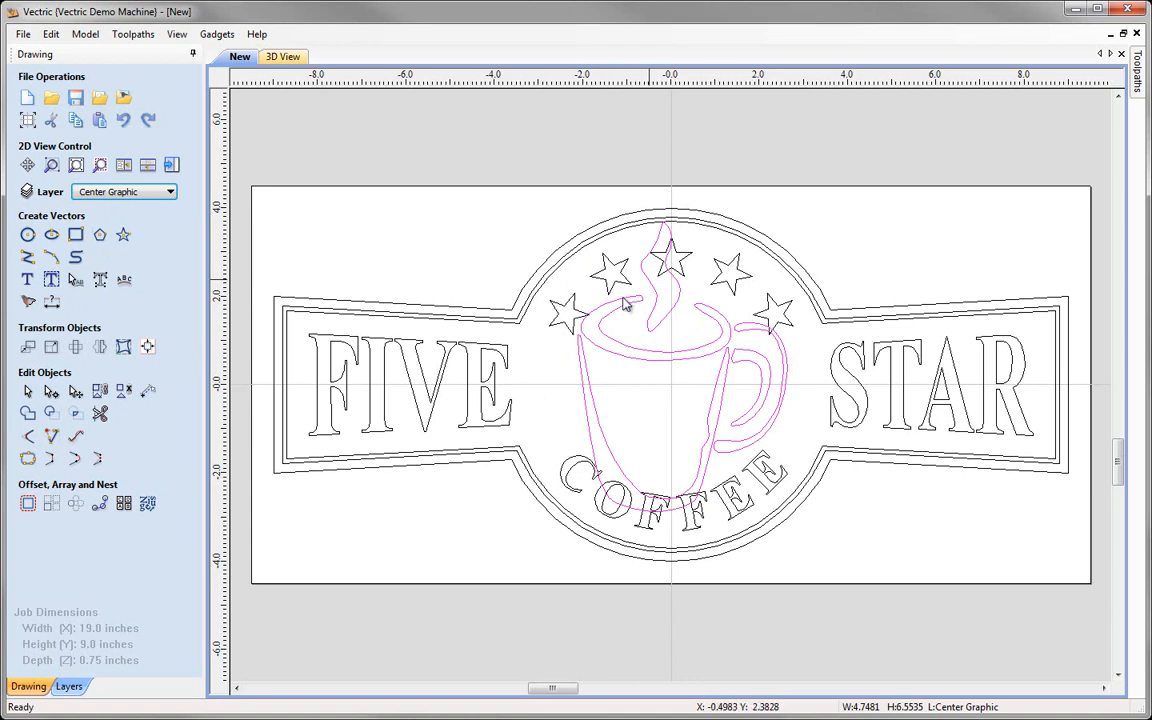
{"action": "left_click", "coordinate": [708, 350]}
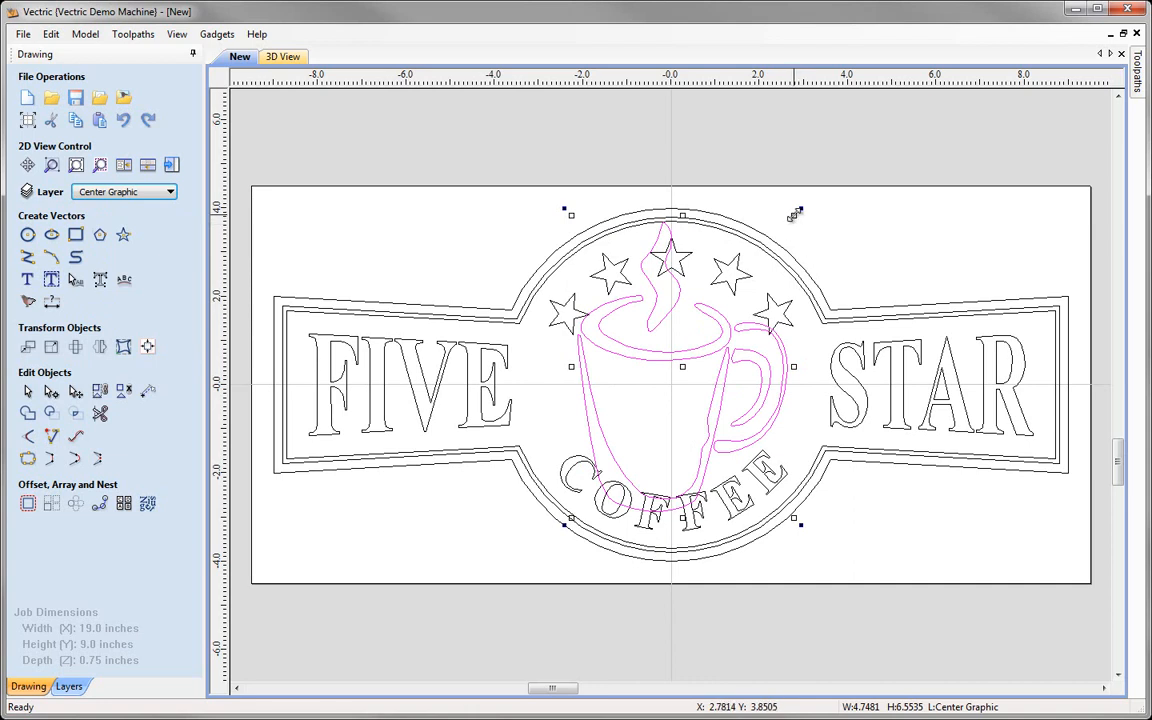
{"action": "left_click_drag", "start_coordinate": [797, 213], "coordinate": [758, 262]}
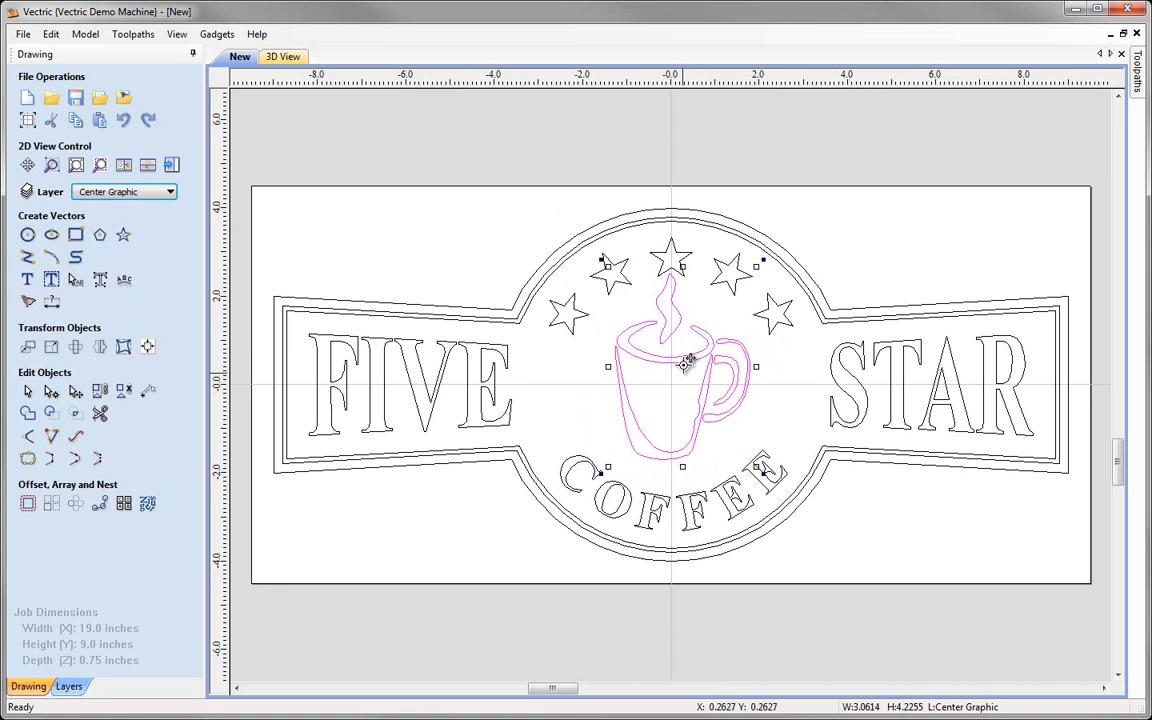
Move the mug group down between the stars and the COFFEE text, rotate it slightly counterclockwise, and deselect it
{"action": "left_click_drag", "start_coordinate": [681, 362], "coordinate": [689, 395]}
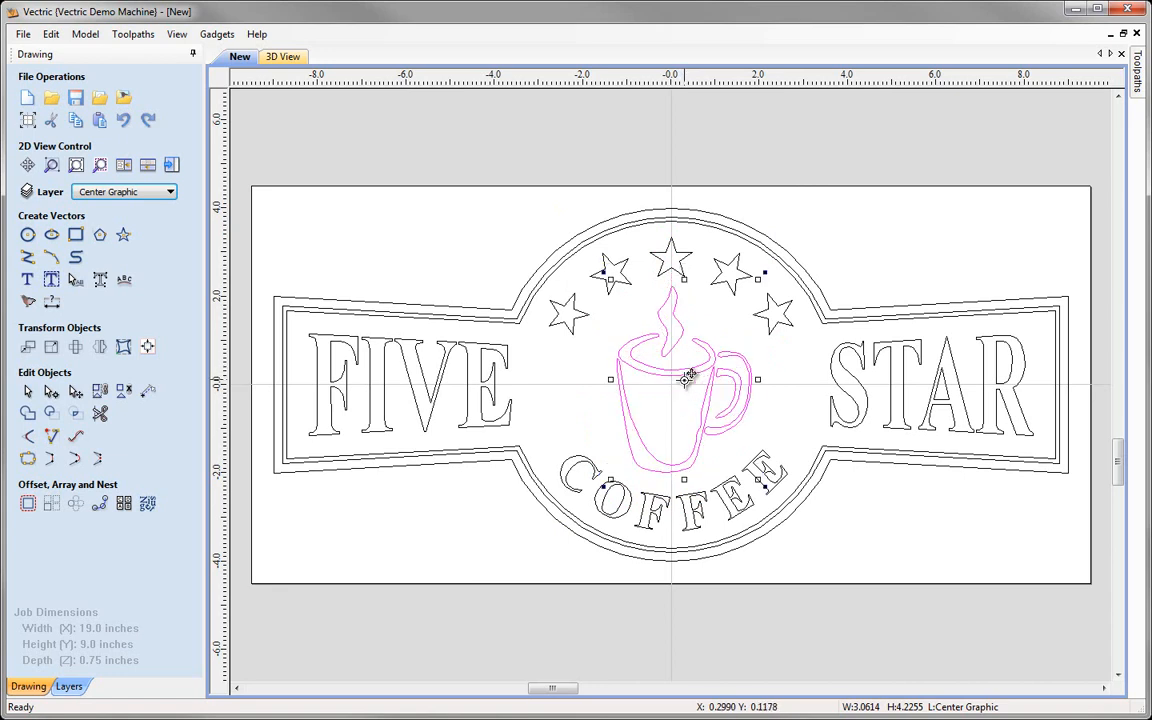
{"action": "left_click", "coordinate": [764, 272]}
{"action": "left_click", "coordinate": [764, 272]}
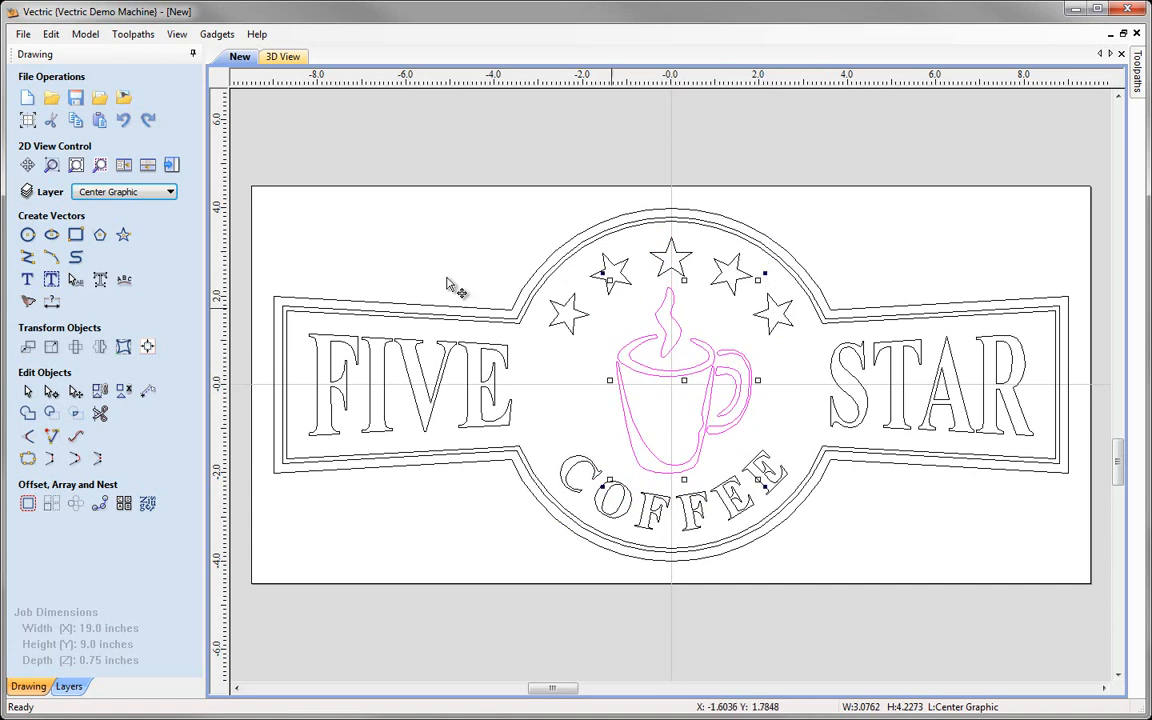
{"action": "left_click", "coordinate": [27, 392]}
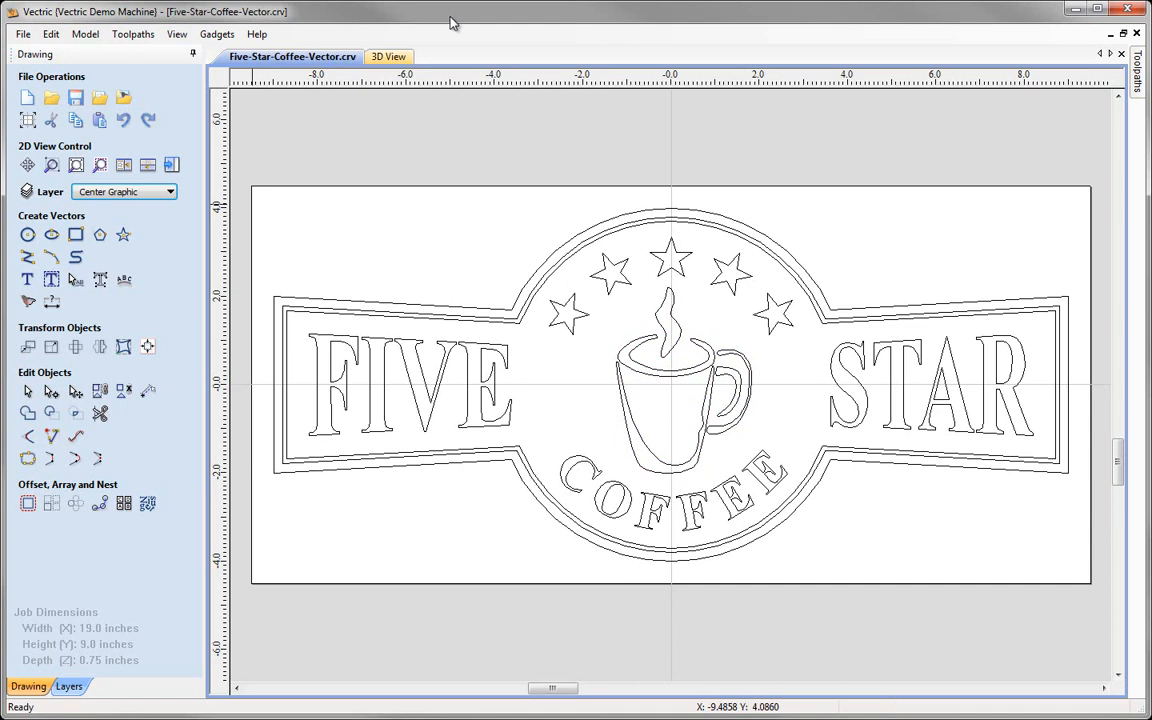
Save the drawing as Five-Star-Coffee-Vector.crv in the C04 folder
{"action": "left_click", "coordinate": [22, 34]}
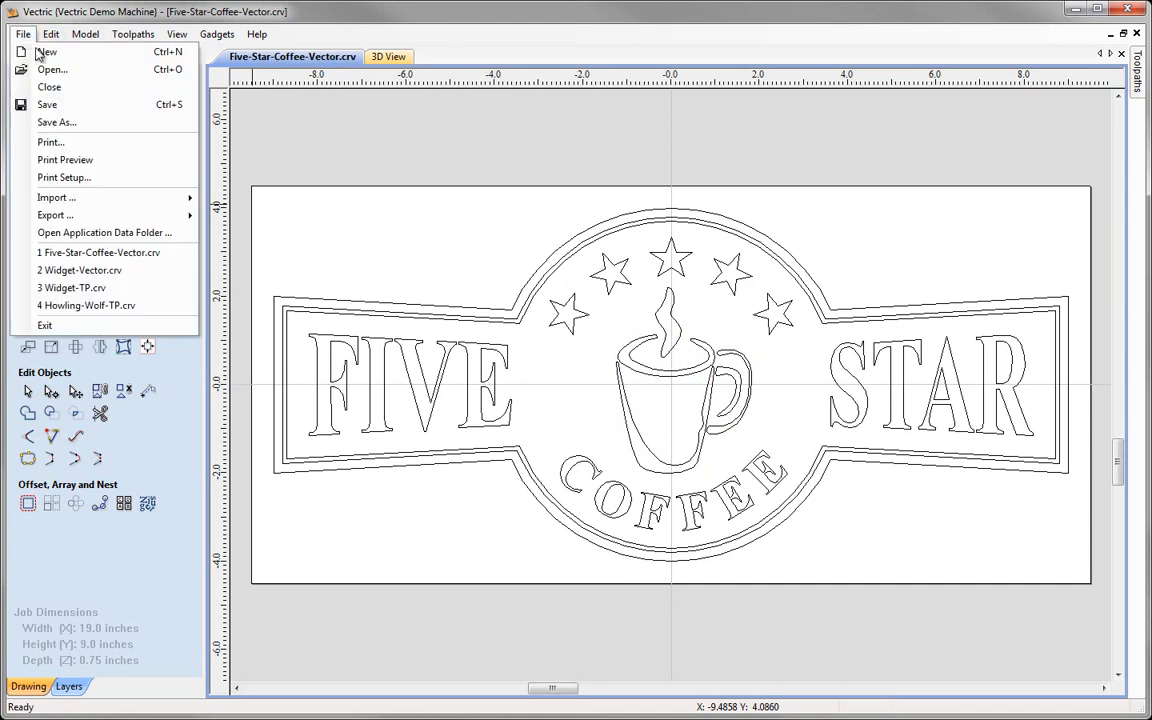
{"action": "left_click", "coordinate": [50, 124]}
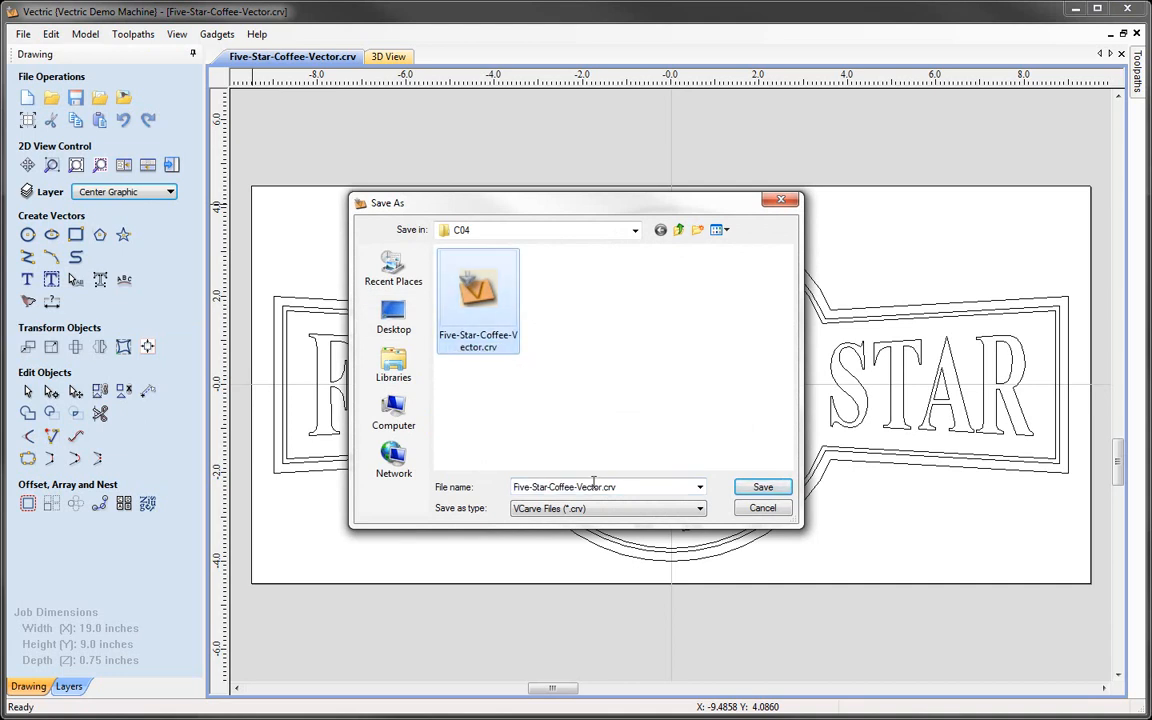
{"action": "left_click", "coordinate": [757, 488]}
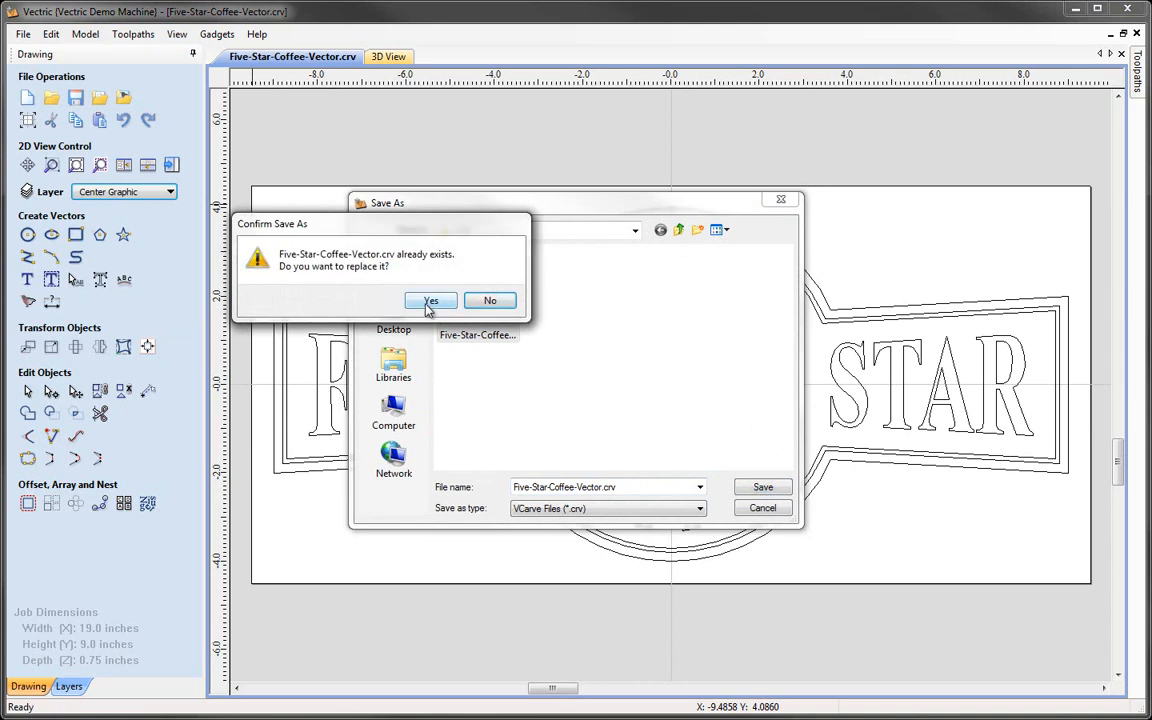